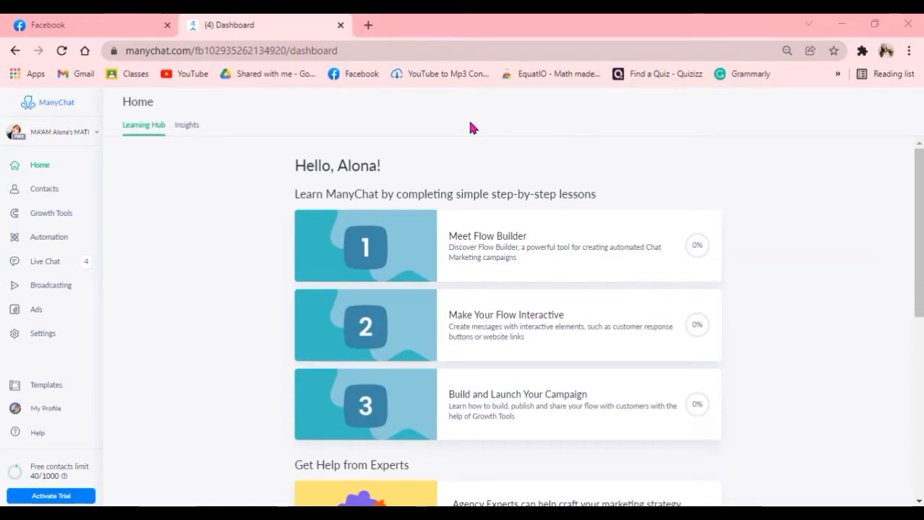
Check the list of available accounts and review the page's Insights, covering channels, active contacts and demographics.
{"action": "left_click", "coordinate": [82, 139]}
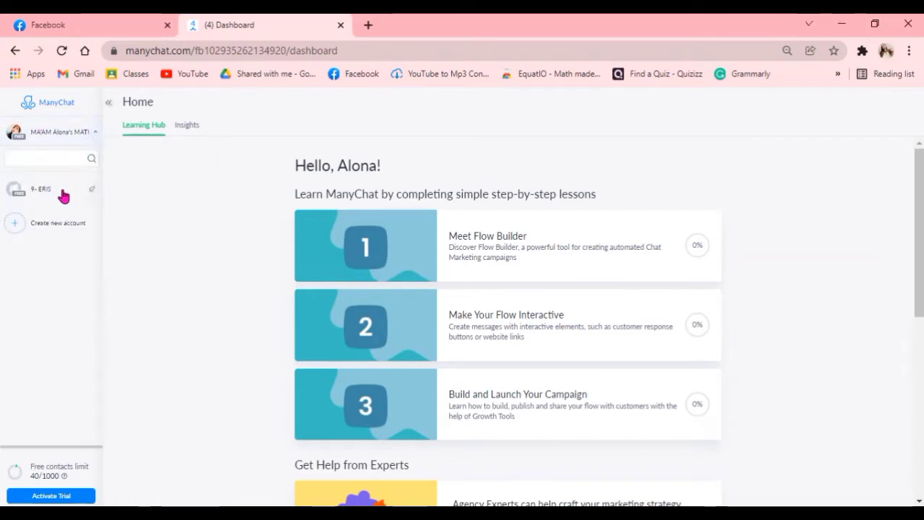
{"action": "left_click", "coordinate": [96, 139]}
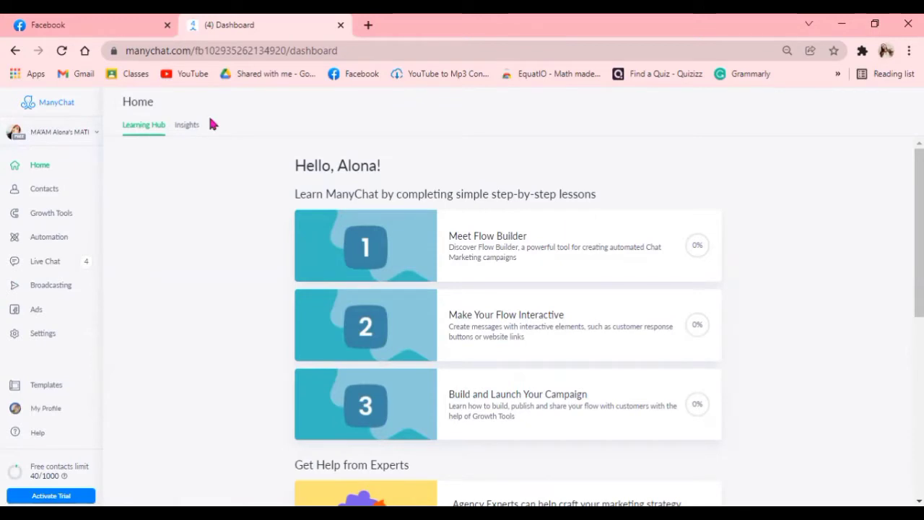
{"action": "left_click", "coordinate": [189, 126]}
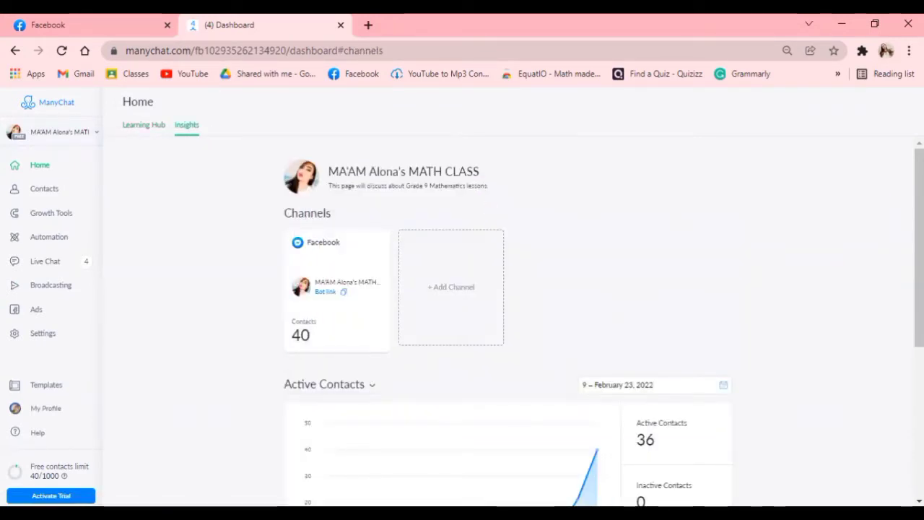
{"action": "scroll", "coordinate": [604, 320], "scroll_direction": "down", "scroll_amount": 2}
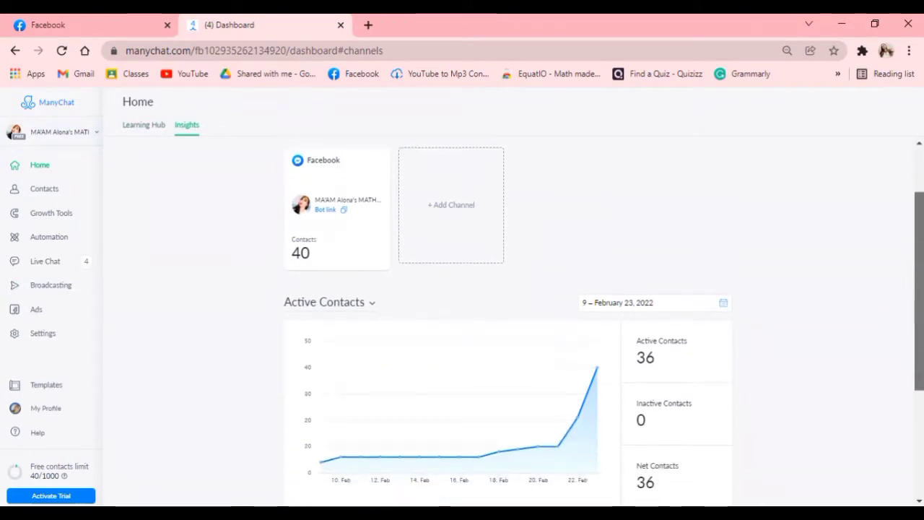
{"action": "scroll", "coordinate": [505, 325], "scroll_direction": "down", "scroll_amount": 4}
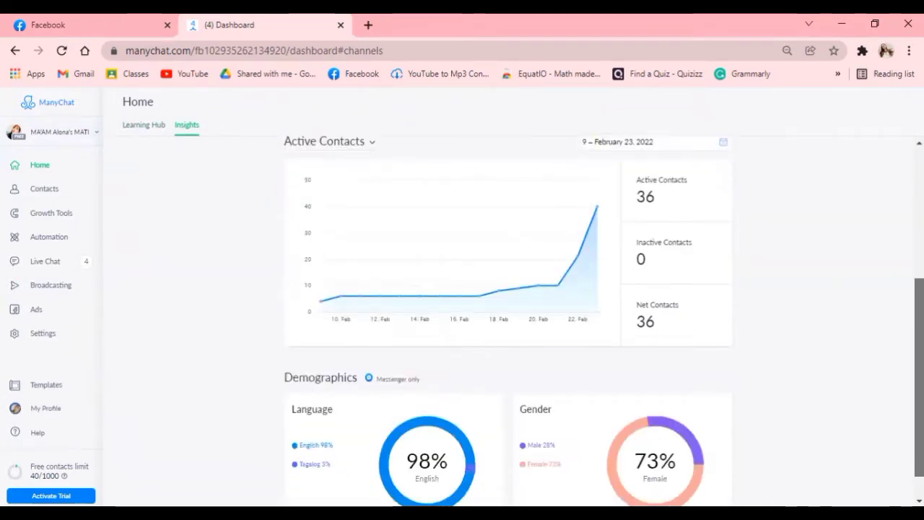
{"action": "scroll", "coordinate": [505, 325], "scroll_direction": "down", "scroll_amount": 1}
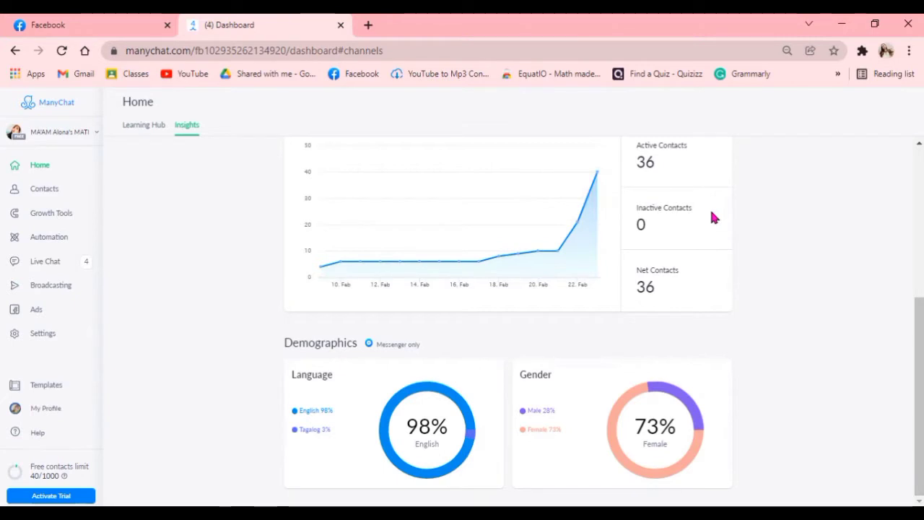
Look through the full list of subscribed contacts, including their gender, status and subscription time.
{"action": "left_click", "coordinate": [44, 188]}
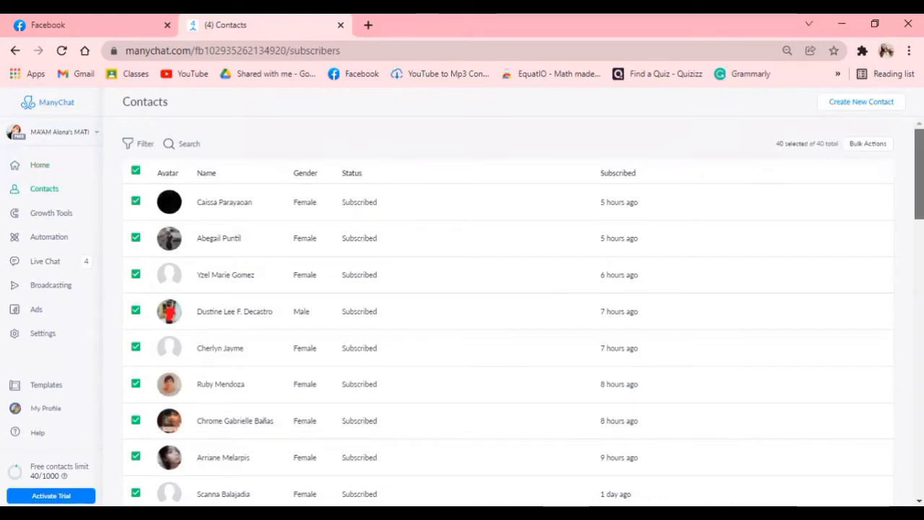
{"action": "scroll", "coordinate": [506, 310], "scroll_direction": "down", "scroll_amount": 6}
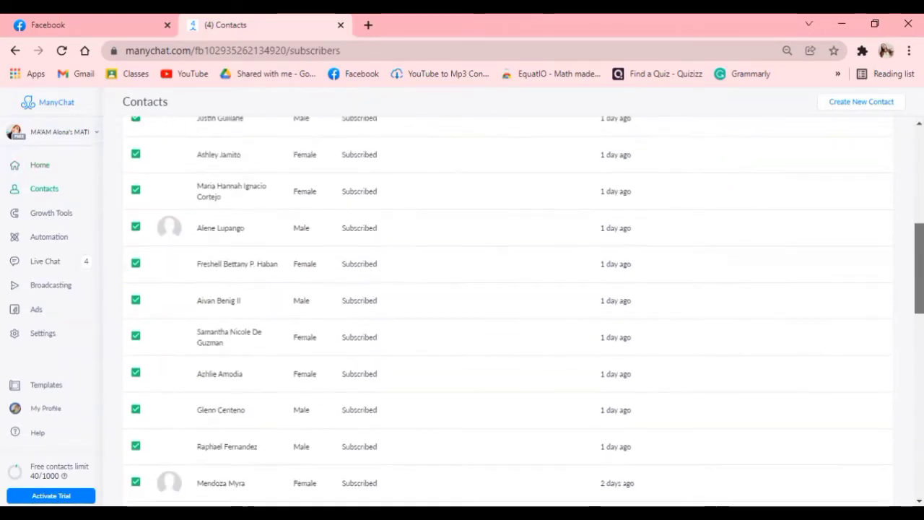
{"action": "scroll", "coordinate": [505, 311], "scroll_direction": "up", "scroll_amount": 8}
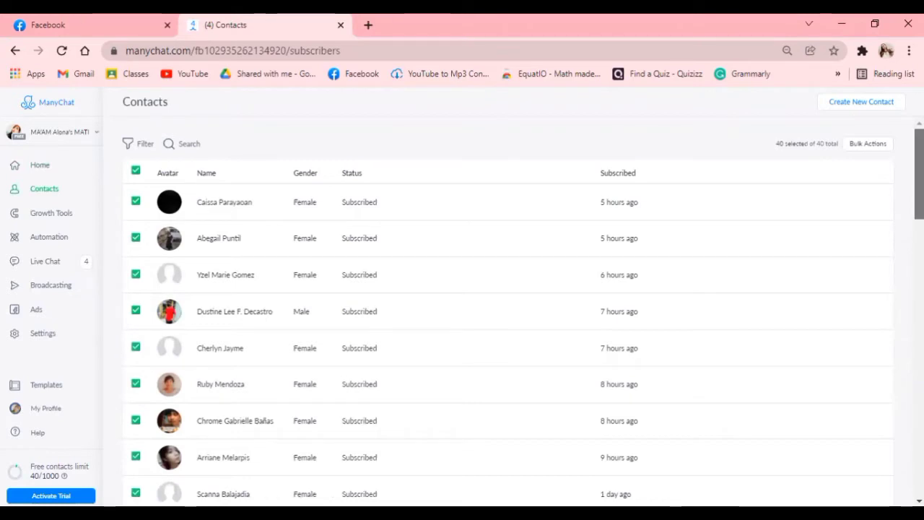
{"action": "scroll", "coordinate": [506, 325], "scroll_direction": "down", "scroll_amount": 2}
{"action": "scroll", "coordinate": [505, 310], "scroll_direction": "down", "scroll_amount": 3}
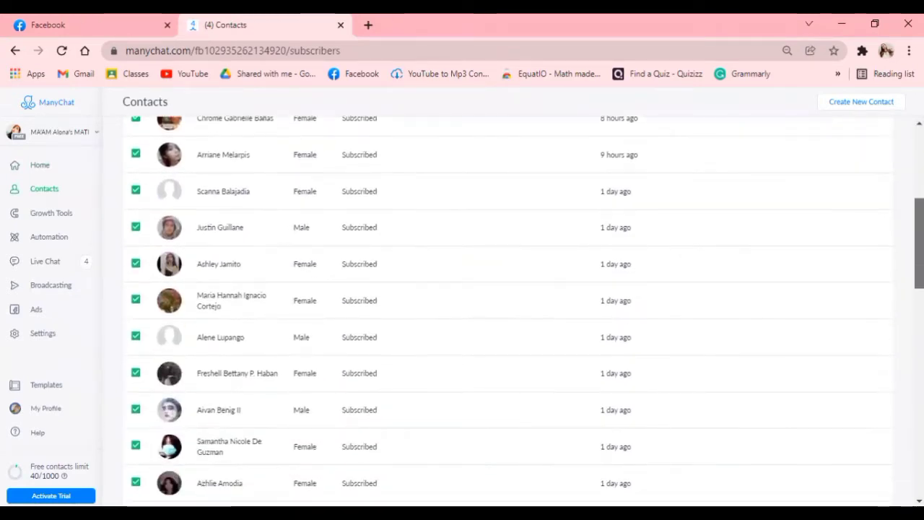
{"action": "scroll", "coordinate": [505, 311], "scroll_direction": "up", "scroll_amount": 5}
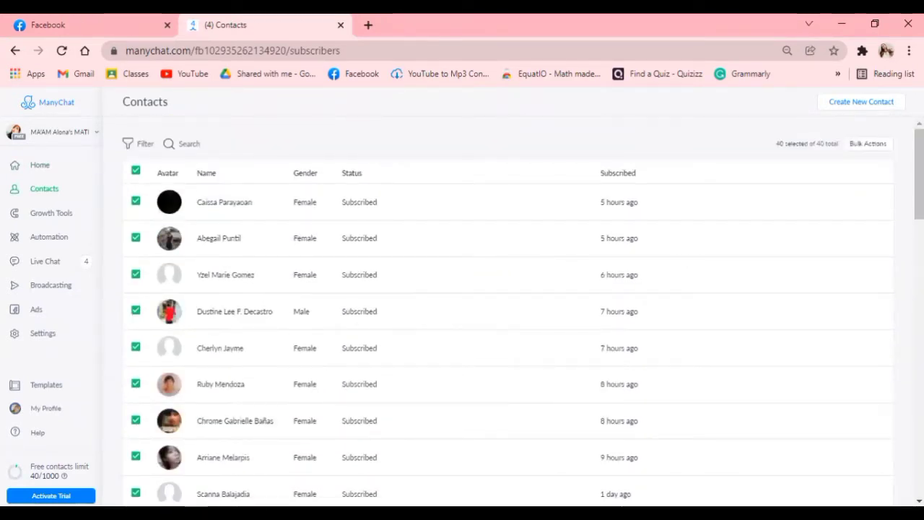
Look over the existing growth tools and examine the basic automations and flows in Automation.
{"action": "left_click", "coordinate": [56, 215]}
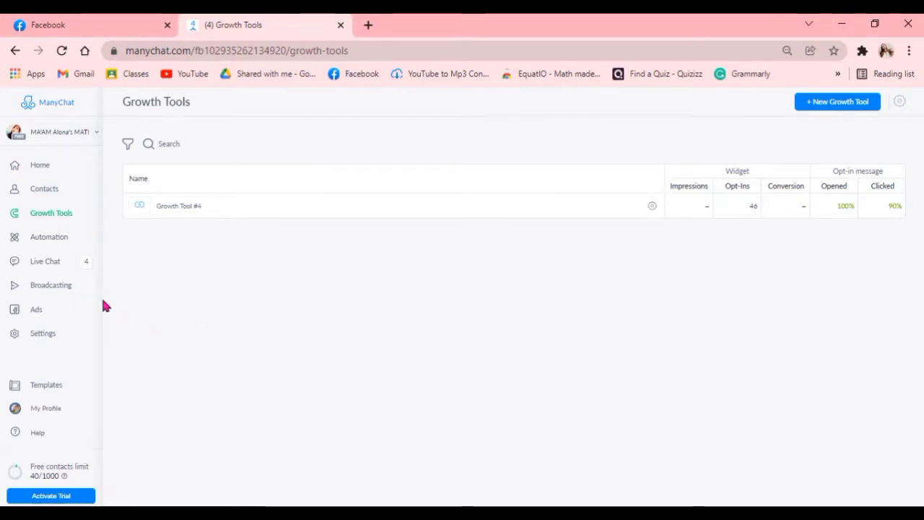
{"action": "left_click", "coordinate": [63, 243]}
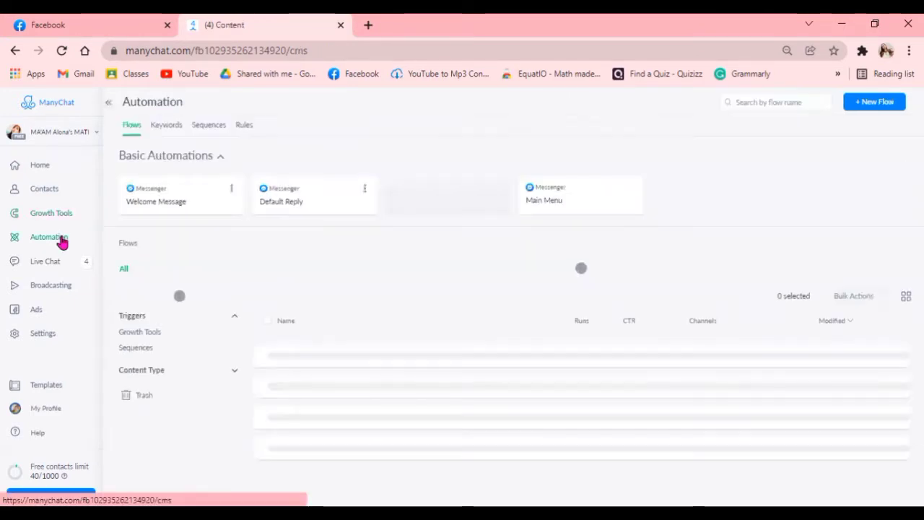
{"action": "left_click", "coordinate": [130, 127]}
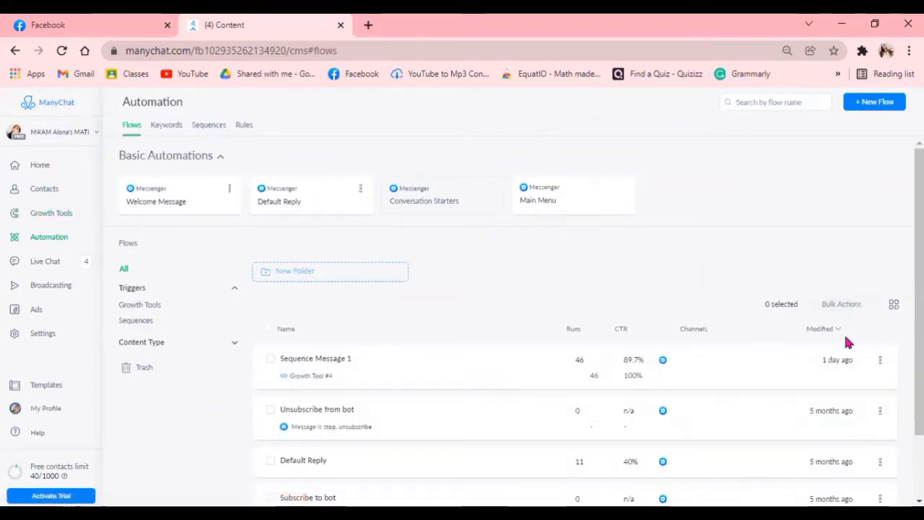
{"action": "scroll", "coordinate": [519, 321], "scroll_direction": "down", "scroll_amount": 1}
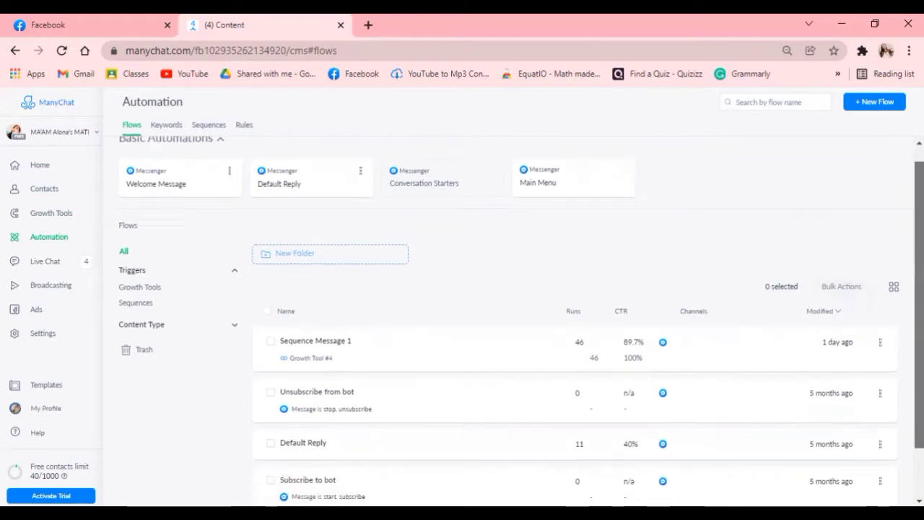
{"action": "scroll", "coordinate": [520, 321], "scroll_direction": "down", "scroll_amount": 2}
{"action": "scroll", "coordinate": [520, 321], "scroll_direction": "up", "scroll_amount": 3}
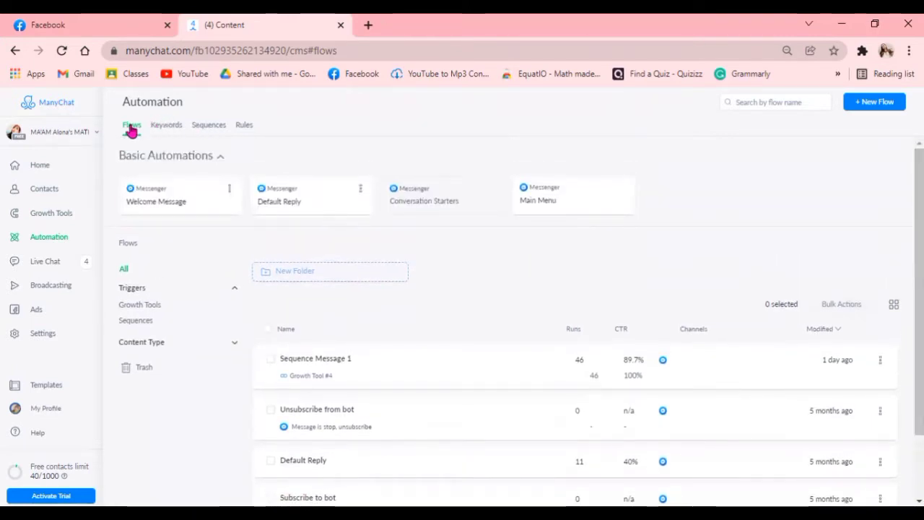
Delete the existing Math 9 sequence from the automation sequences.
{"action": "left_click", "coordinate": [203, 128]}
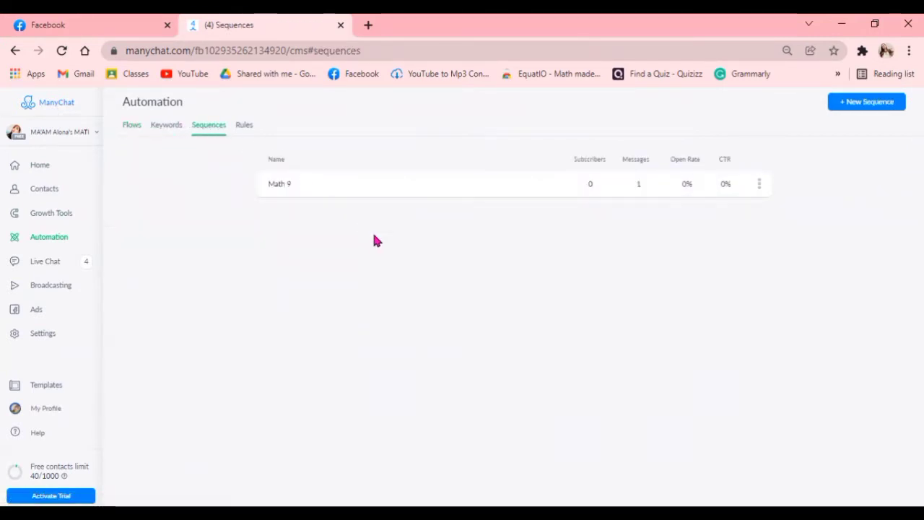
{"action": "left_click", "coordinate": [759, 190]}
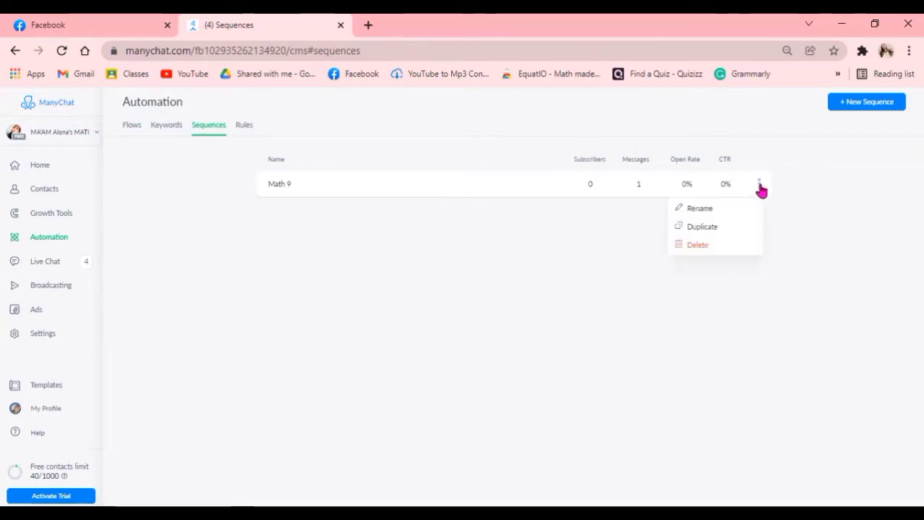
{"action": "left_click", "coordinate": [700, 246]}
{"action": "left_click", "coordinate": [542, 157]}
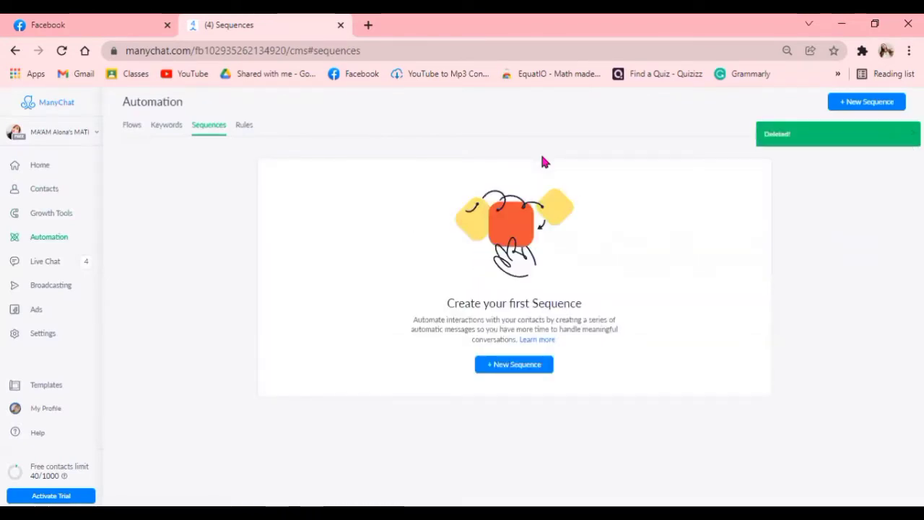
View the open Live Chat conversations and create a new automation sequence named Math 9.
{"action": "left_click", "coordinate": [40, 265]}
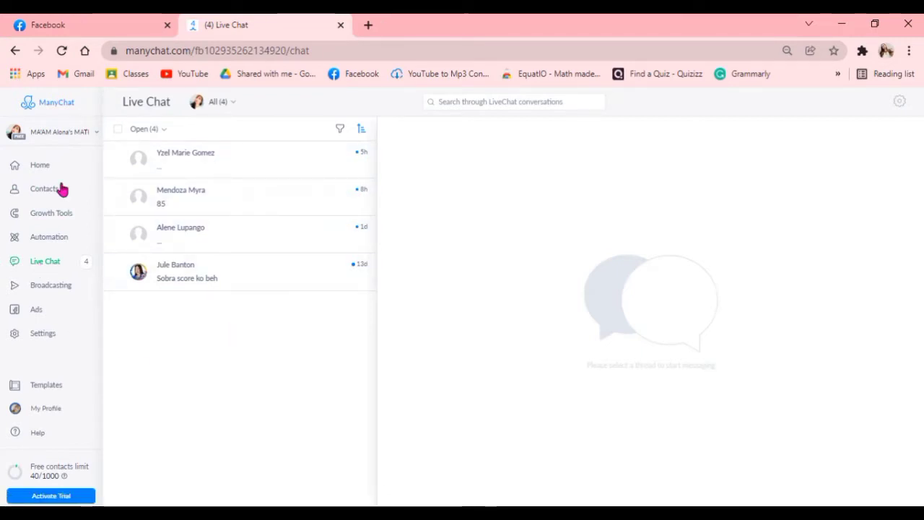
{"action": "left_click", "coordinate": [49, 237]}
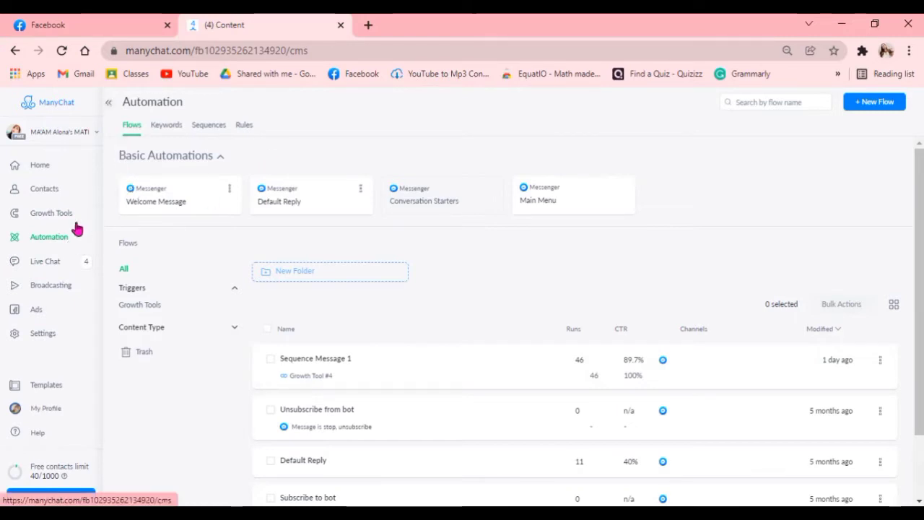
{"action": "left_click", "coordinate": [205, 132]}
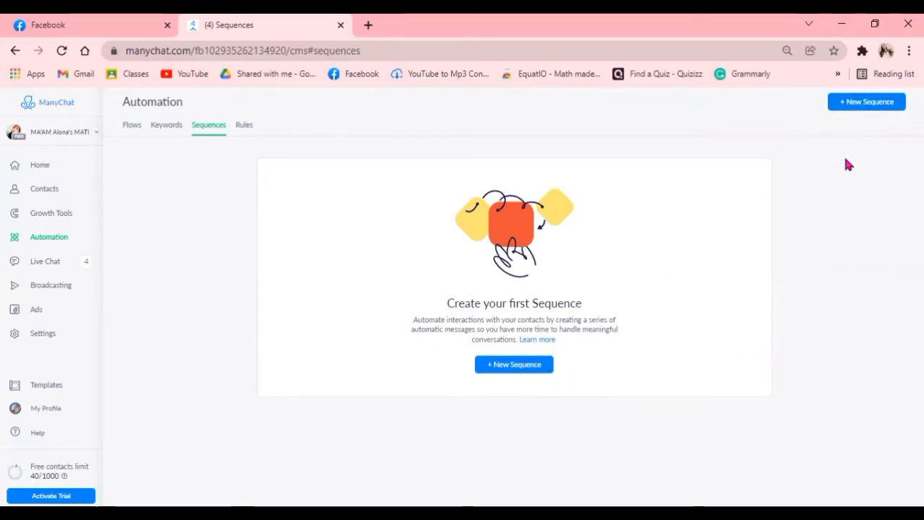
{"action": "left_click", "coordinate": [856, 108]}
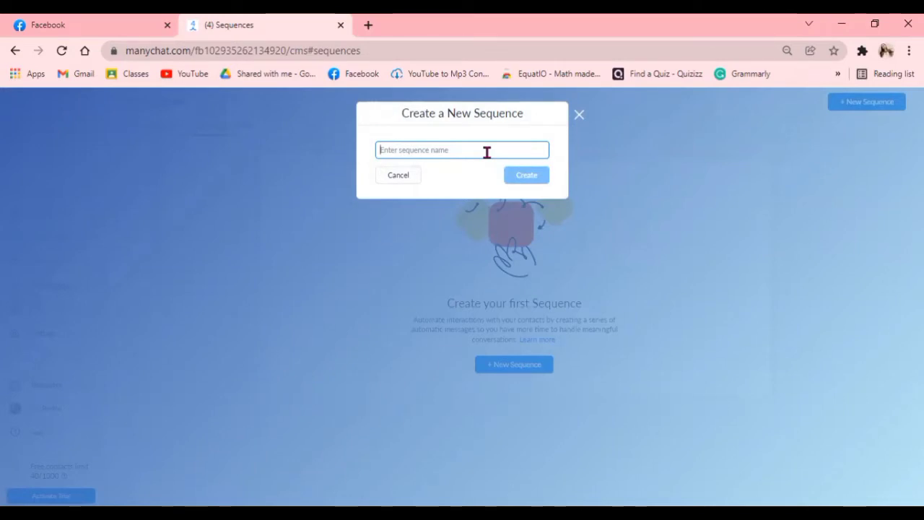
{"action": "type", "text": "Math 9"}
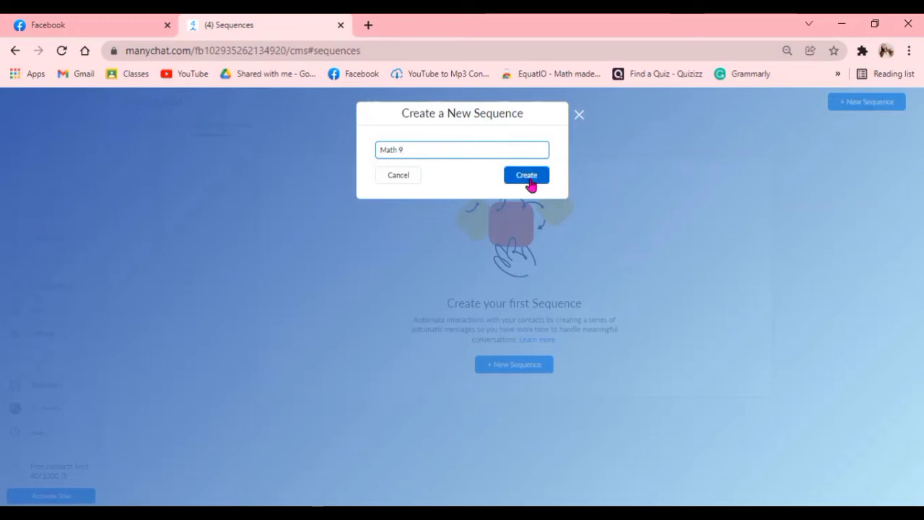
{"action": "left_click", "coordinate": [529, 181]}
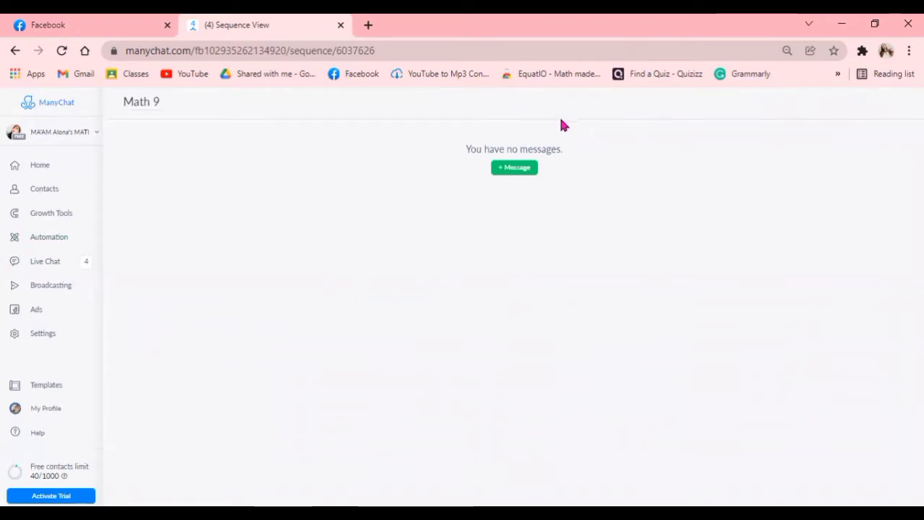
Add a message to the Math 9 sequence and save its schedule as sent immediately after a contact subscribes.
{"action": "left_click", "coordinate": [498, 175]}
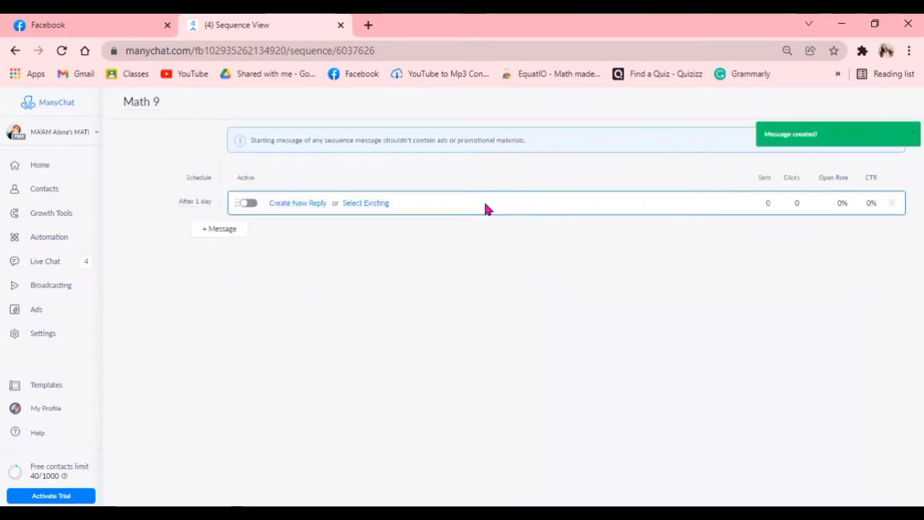
{"action": "left_click", "coordinate": [194, 203]}
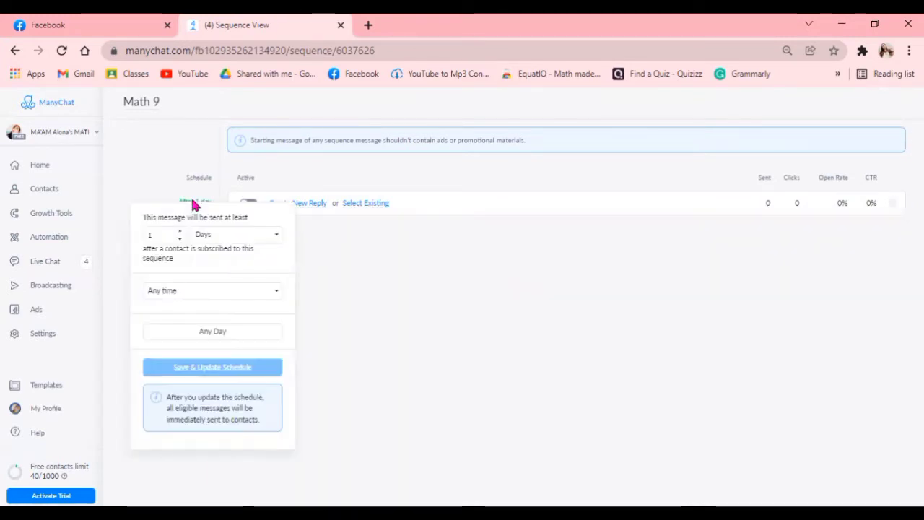
{"action": "left_click", "coordinate": [214, 239]}
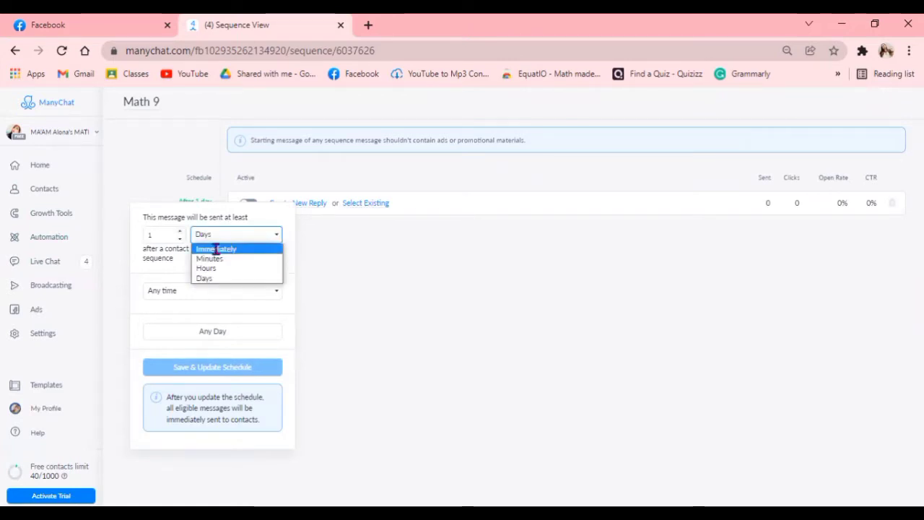
{"action": "left_click", "coordinate": [216, 249]}
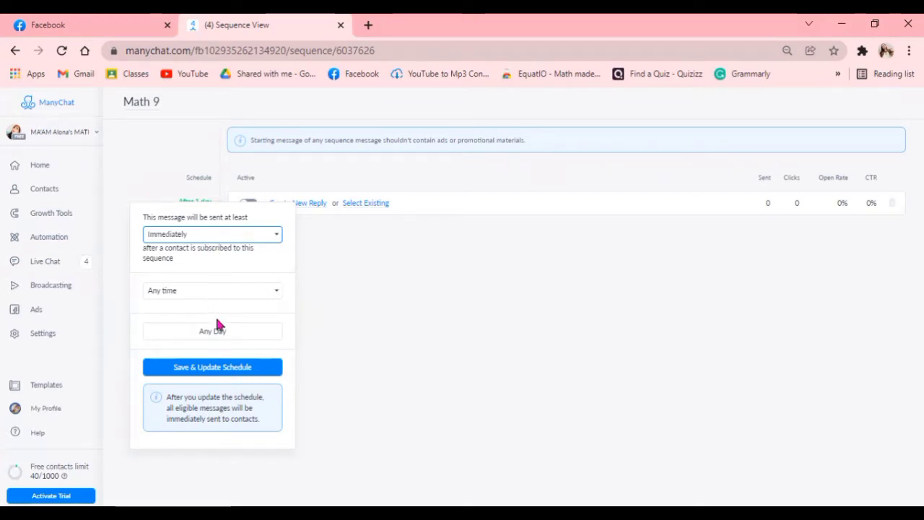
{"action": "left_click", "coordinate": [228, 374]}
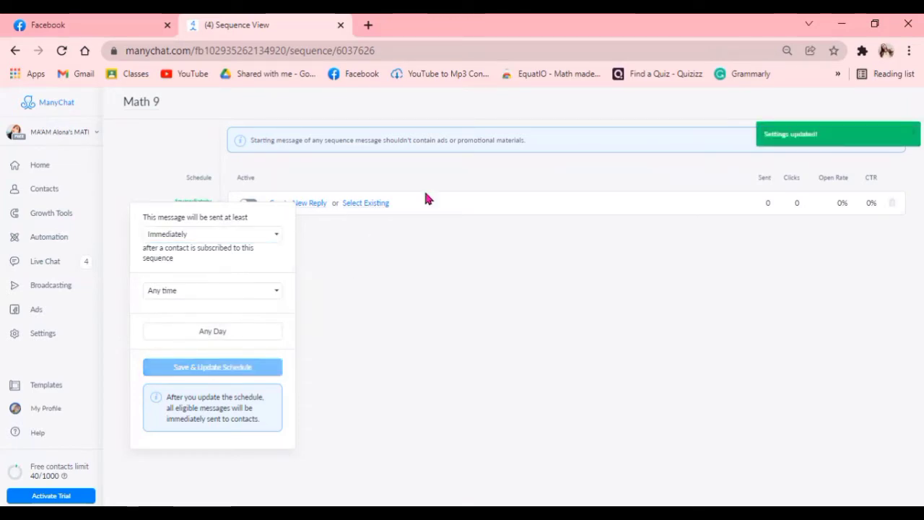
{"action": "left_click", "coordinate": [438, 318]}
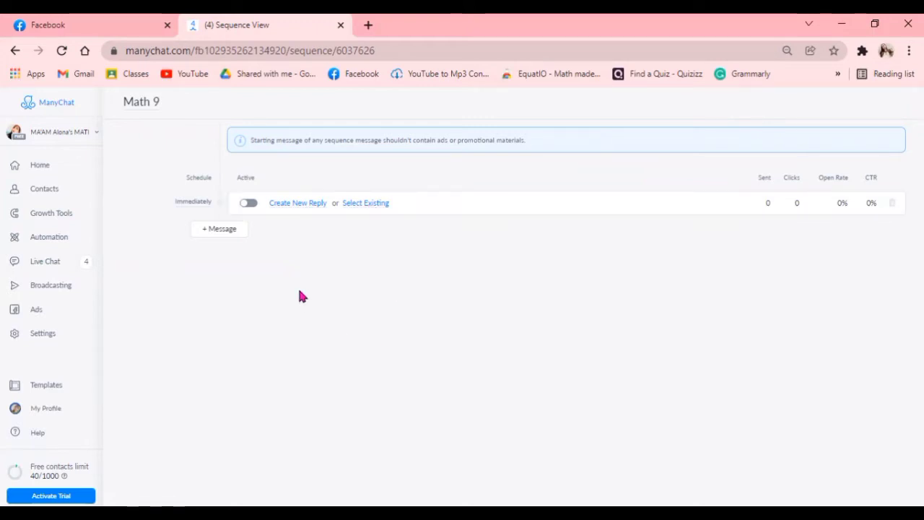
Create a new reply for the sequence's immediate message and inspect its starting layout in the flow builder.
{"action": "left_click", "coordinate": [296, 204]}
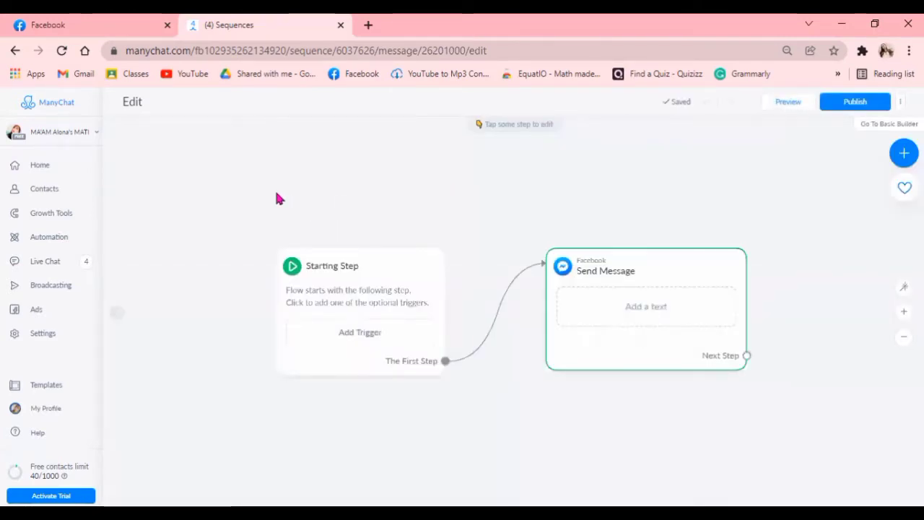
{"action": "left_click_drag", "start_coordinate": [277, 198], "coordinate": [298, 236]}
{"action": "left_click_drag", "start_coordinate": [224, 225], "coordinate": [180, 203]}
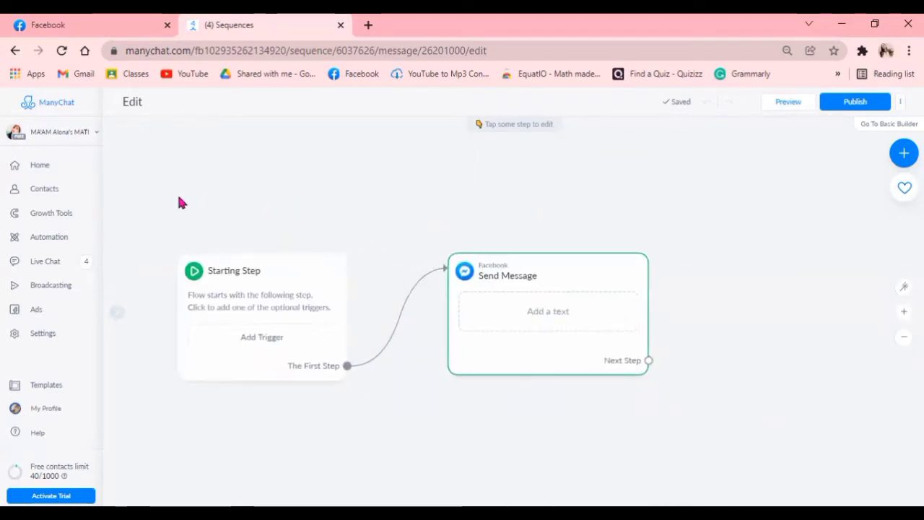
{"action": "left_click", "coordinate": [904, 312]}
{"action": "left_click", "coordinate": [904, 336]}
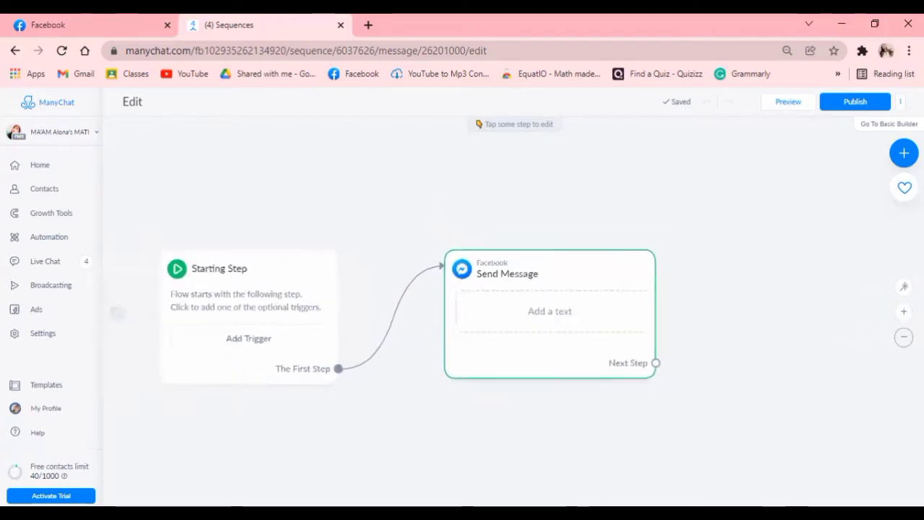
{"action": "left_click", "coordinate": [904, 336]}
{"action": "left_click", "coordinate": [903, 337]}
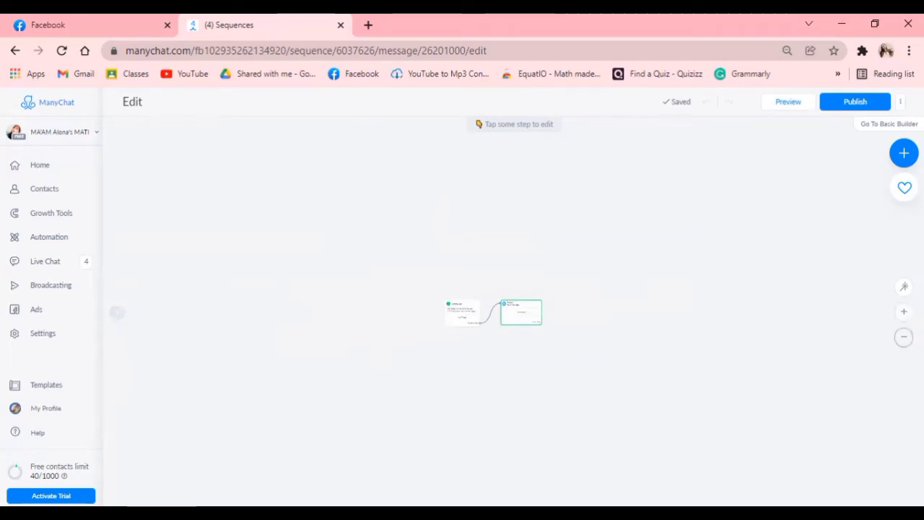
Add a Messenger Ref URL trigger from the Facebook triggers to the flow's Starting Step.
{"action": "left_click", "coordinate": [904, 312]}
{"action": "left_click", "coordinate": [904, 312]}
{"action": "left_click", "coordinate": [904, 312]}
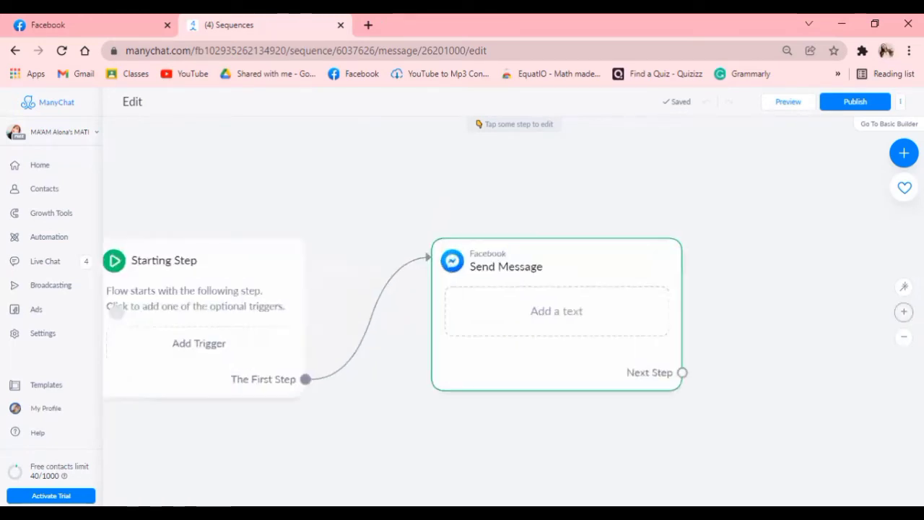
{"action": "left_click_drag", "start_coordinate": [699, 198], "coordinate": [762, 140]}
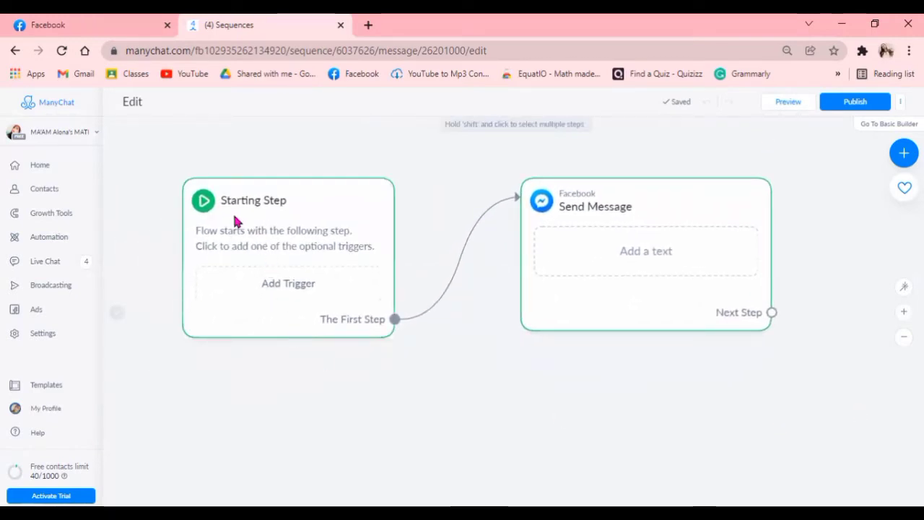
{"action": "left_click", "coordinate": [293, 286]}
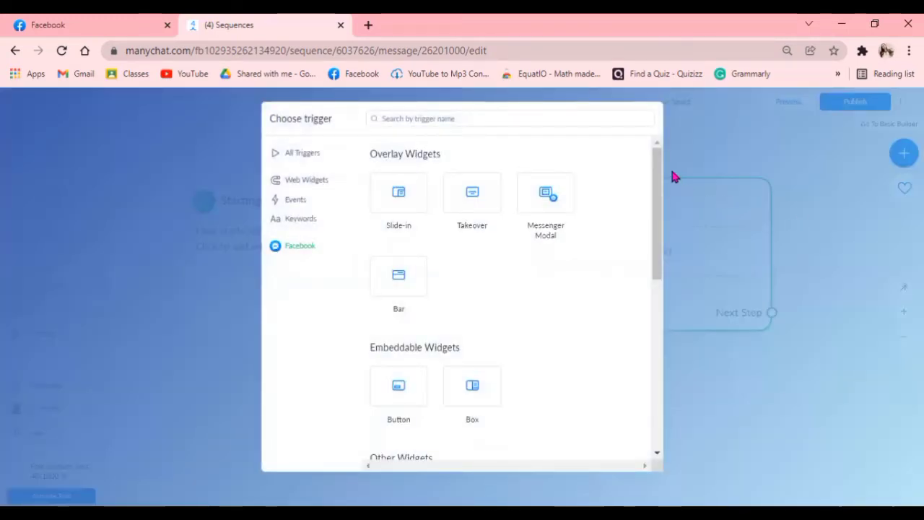
{"action": "left_click_drag", "start_coordinate": [660, 170], "coordinate": [666, 363]}
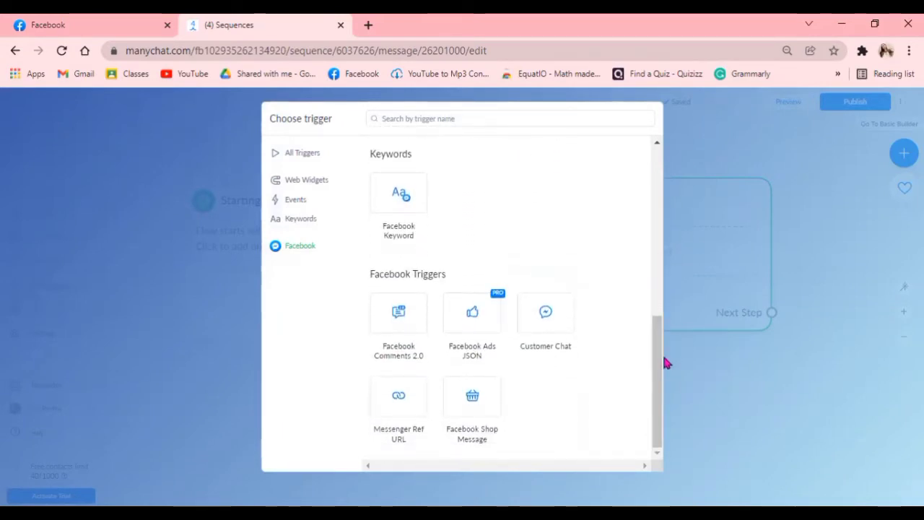
{"action": "left_click", "coordinate": [396, 400]}
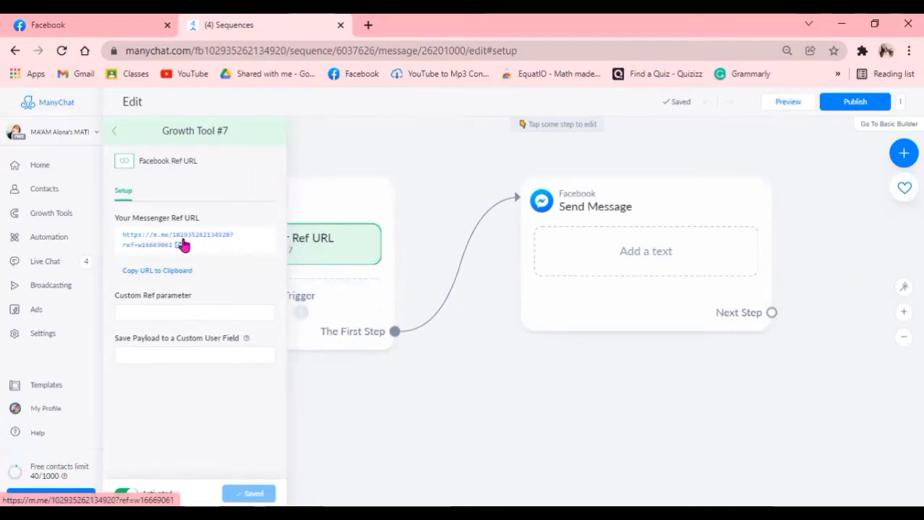
{"action": "left_click", "coordinate": [465, 397]}
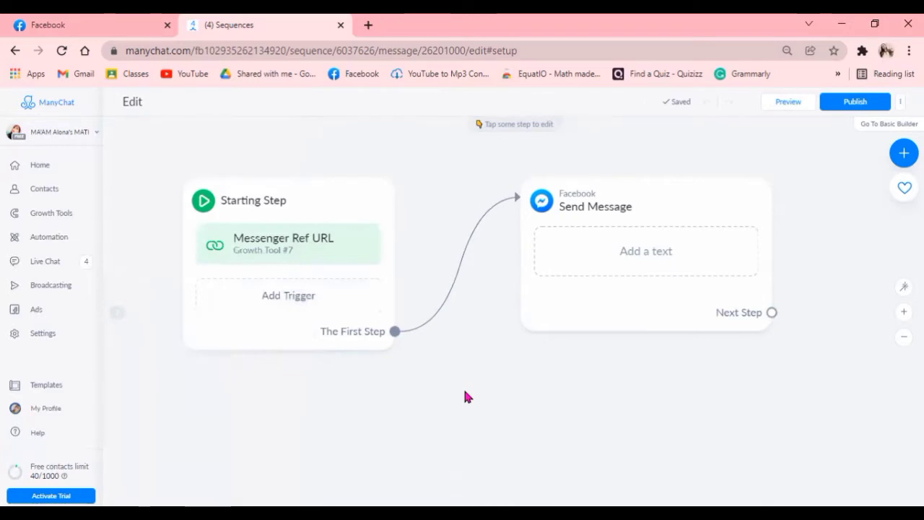
Rename the Send Message step as Welcome and set its content type to Other.
{"action": "left_click_drag", "start_coordinate": [465, 396], "coordinate": [341, 391]}
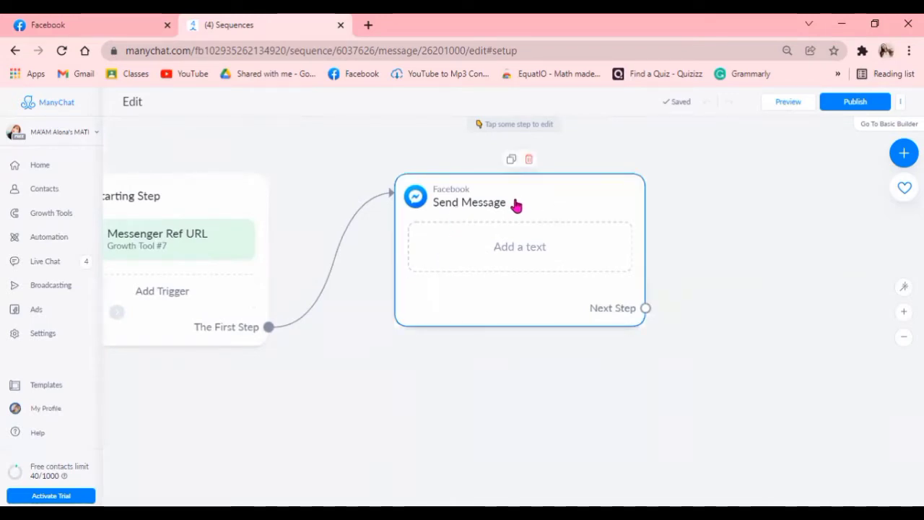
{"action": "left_click", "coordinate": [518, 259]}
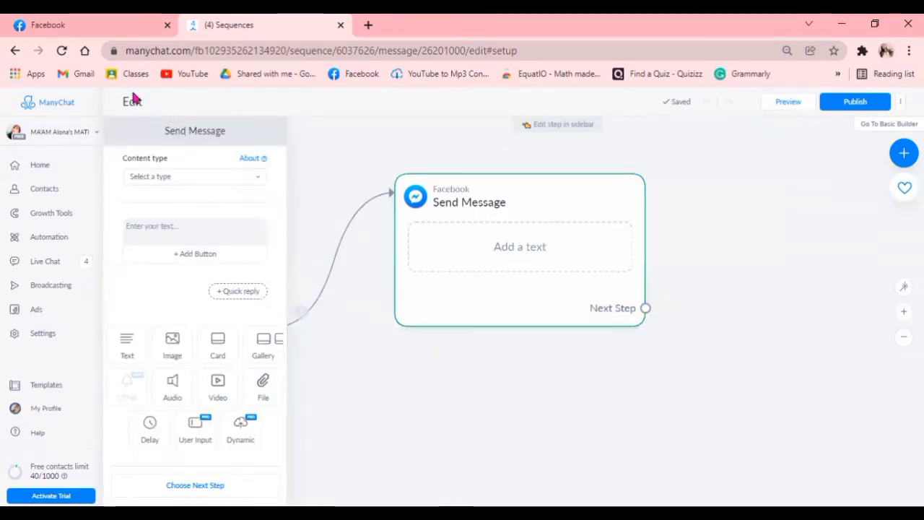
{"action": "left_click", "coordinate": [191, 133]}
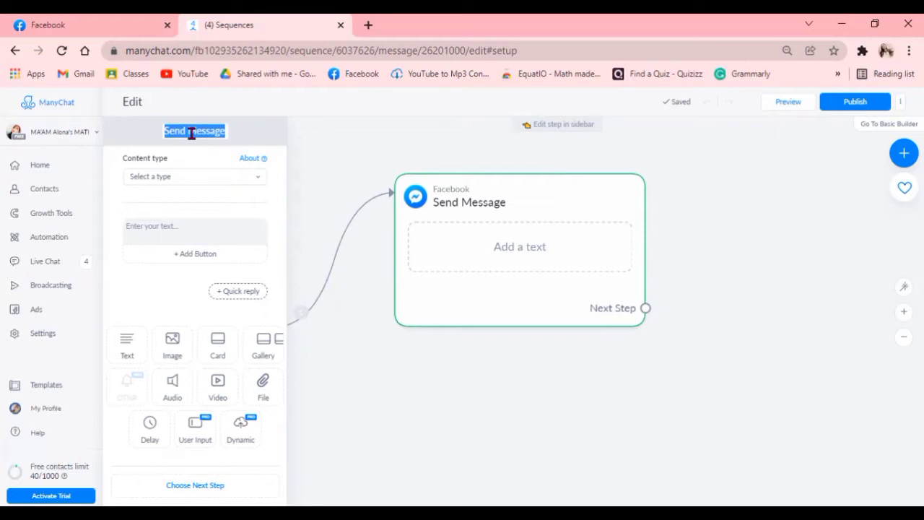
{"action": "type", "text": "Welcome"}
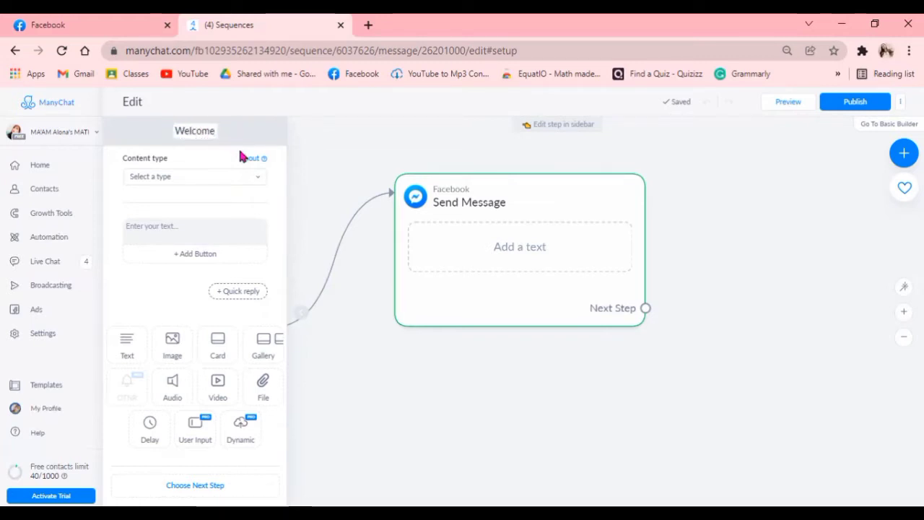
{"action": "left_click", "coordinate": [252, 179]}
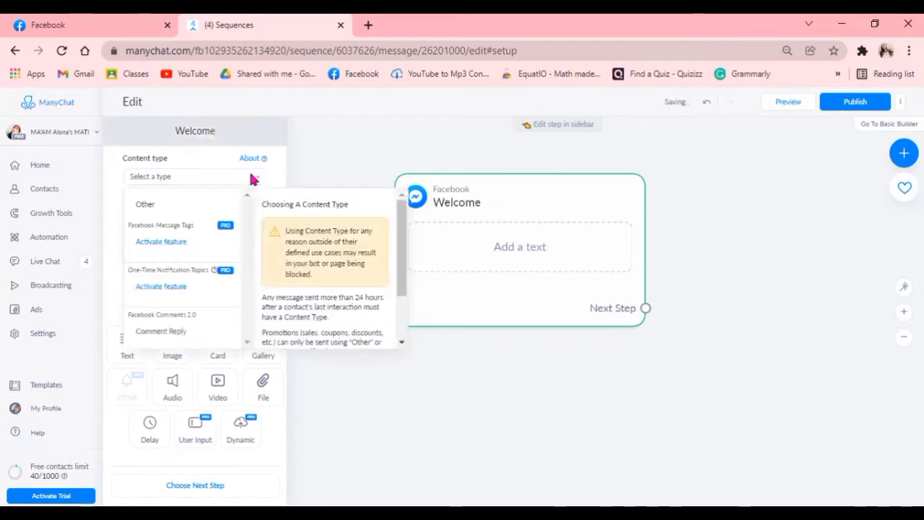
{"action": "left_click", "coordinate": [199, 210]}
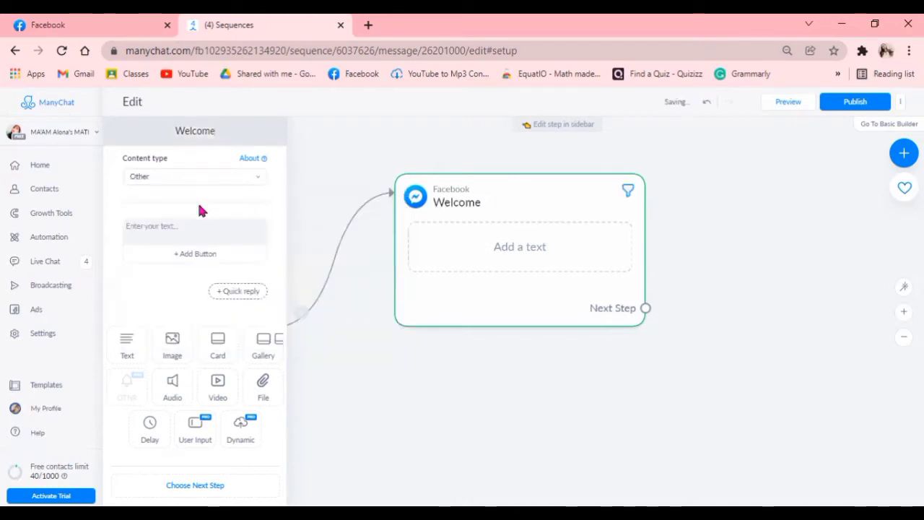
Enter the greeting "Magandang araw!" in the Welcome message's text block, followed by the Full Name system field.
{"action": "left_click", "coordinate": [187, 234]}
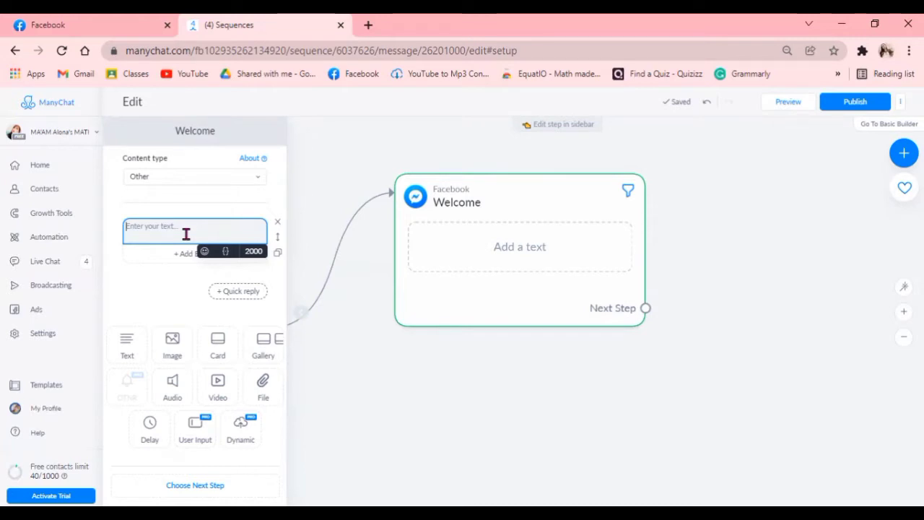
{"action": "type", "text": "Magand"}
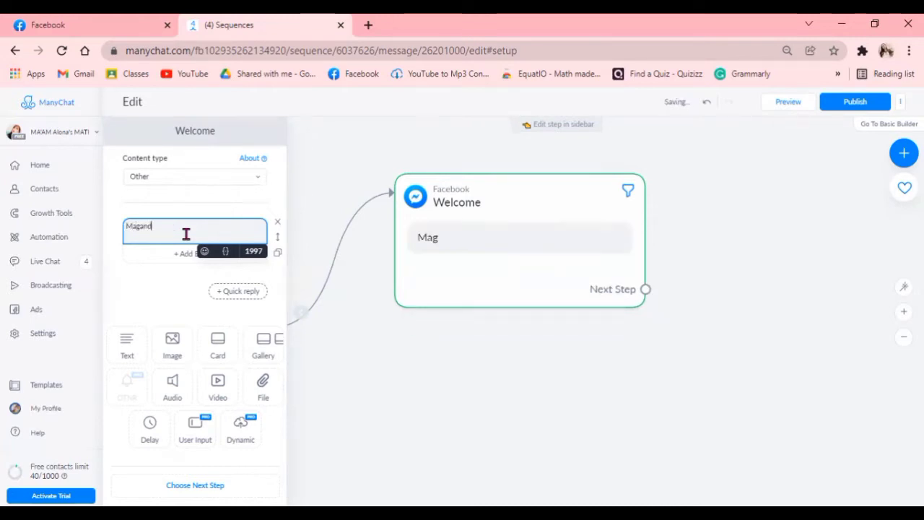
{"action": "type", "text": "ang araw!"}
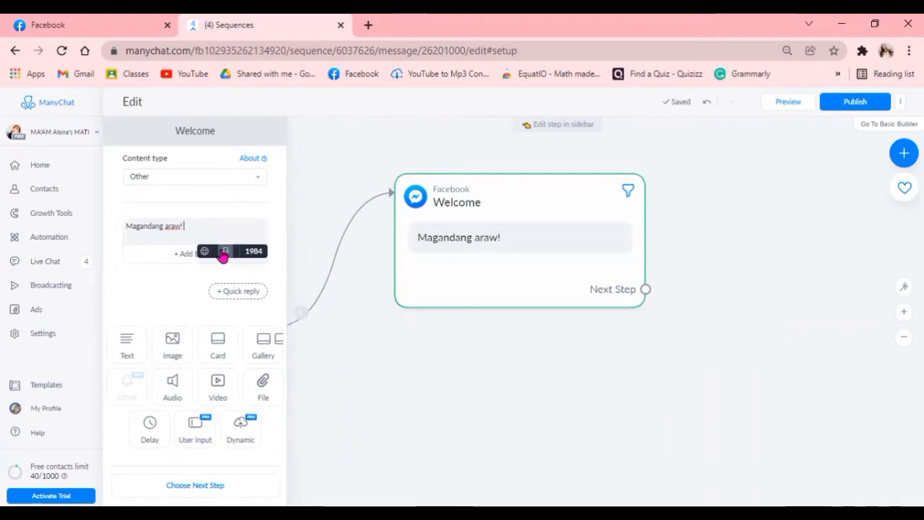
{"action": "left_click", "coordinate": [224, 252]}
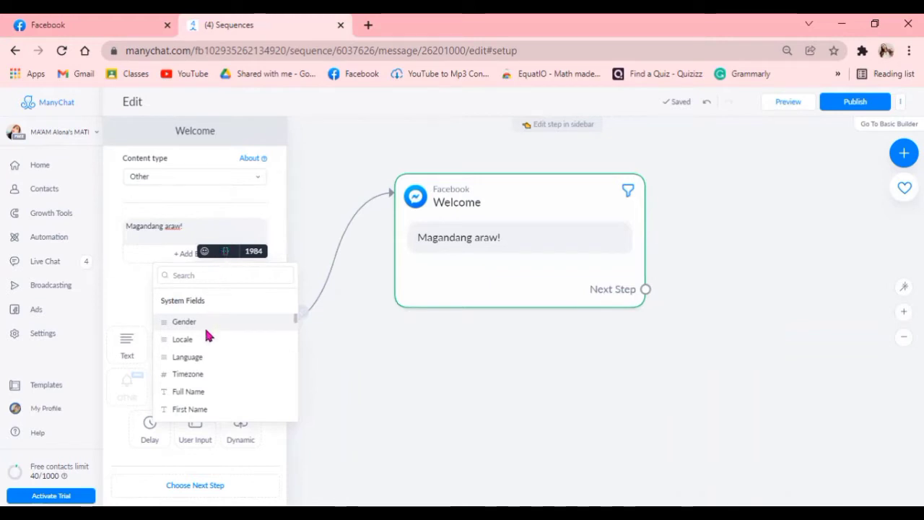
{"action": "left_click", "coordinate": [201, 394]}
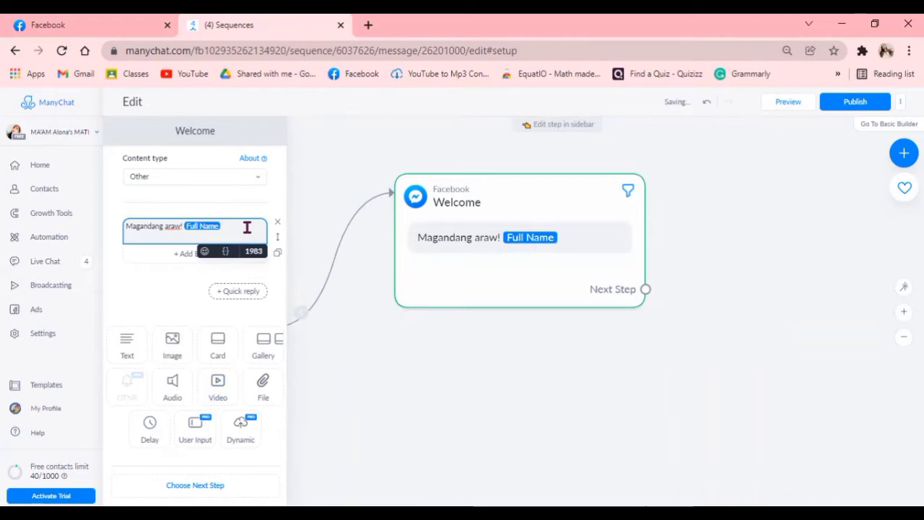
Continue the greeting after the Full Name field with "maari mo ng tingnan ang ating aralin ngayong Third Quarter sa Math 9.".
{"action": "type", "text": "maari"}
{"action": "type", "text": " po ng buk"}
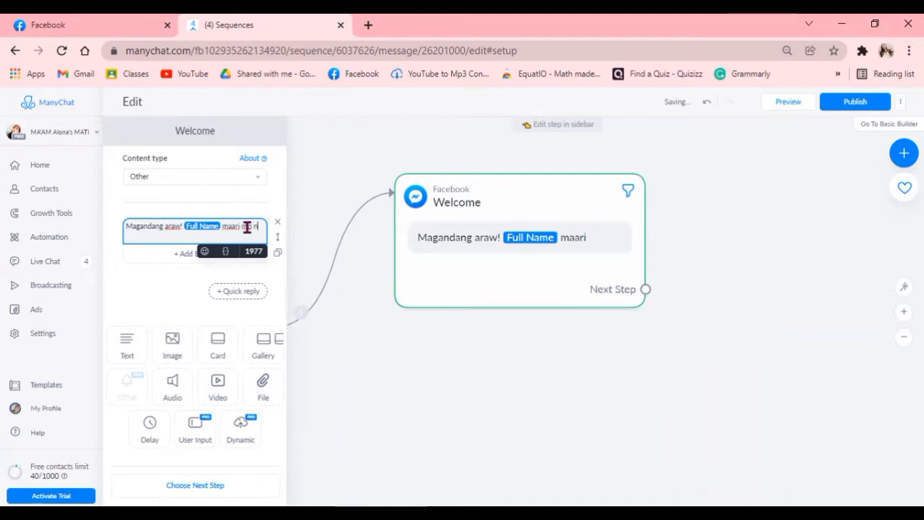
{"action": "type", "text": "san"}
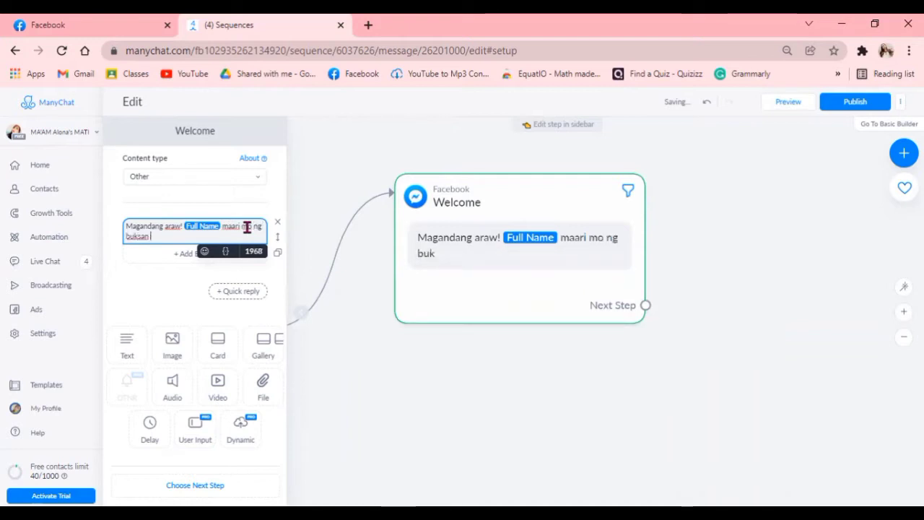
{"action": "key", "text": "BackSpace"}
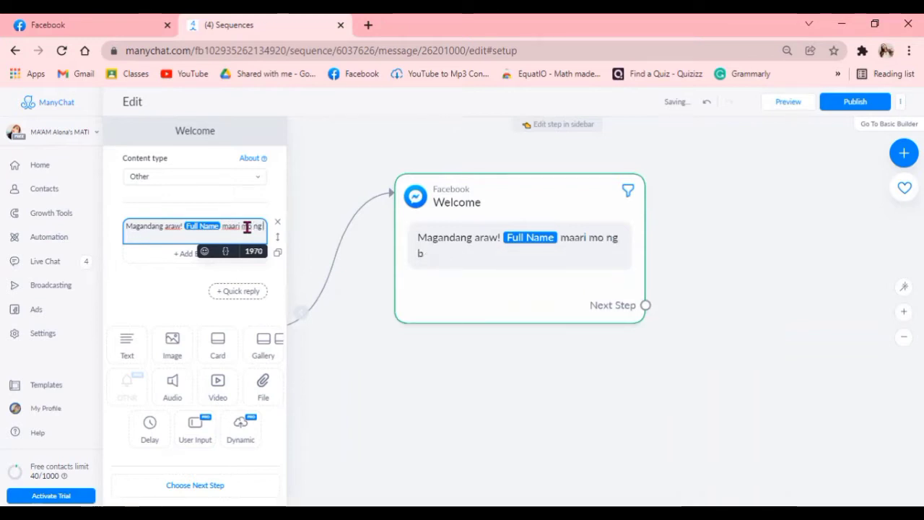
{"action": "type", "text": "tingnan an"}
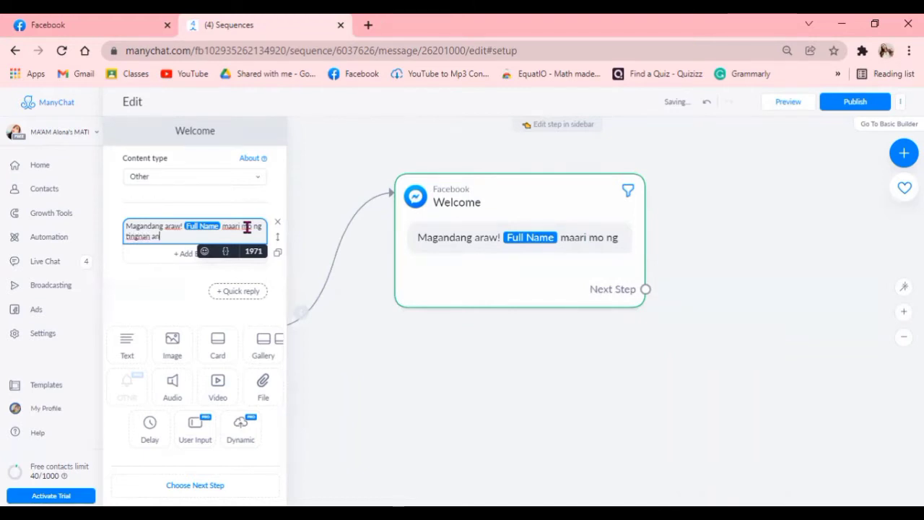
{"action": "type", "text": "g ating a"}
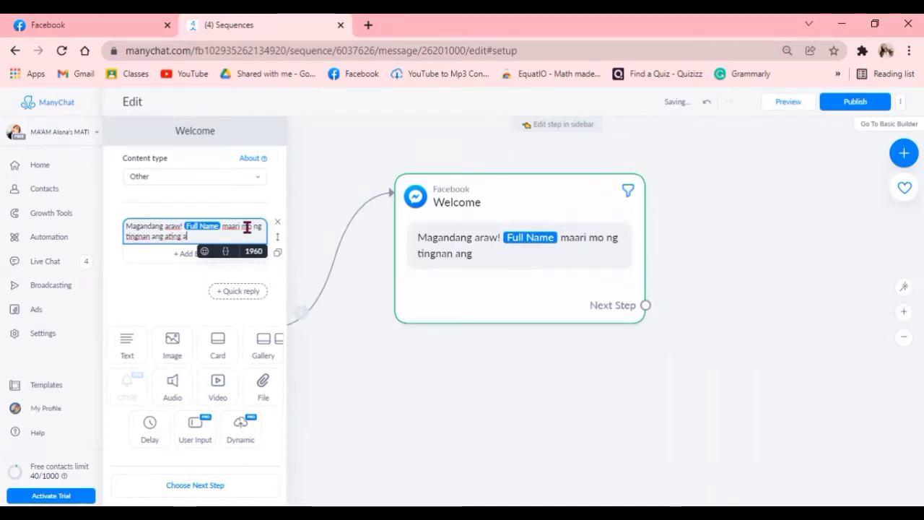
{"action": "type", "text": "ralin ngaun"}
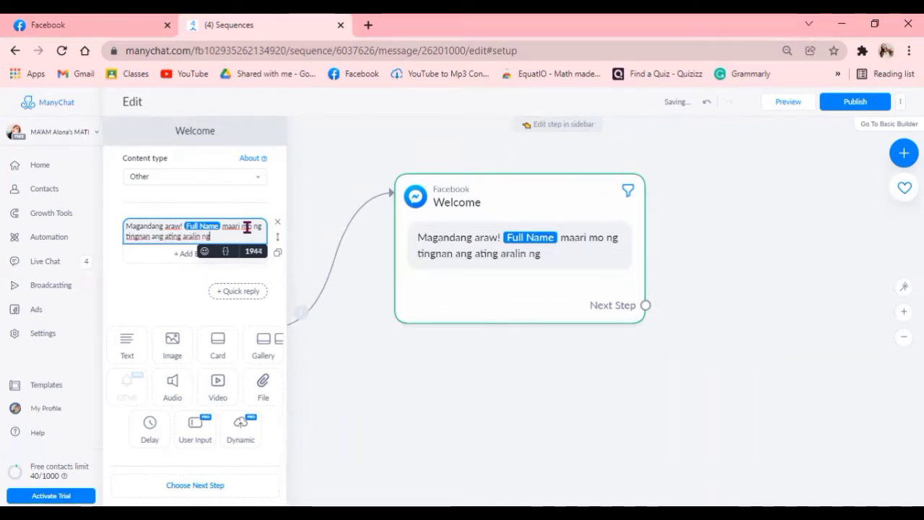
{"action": "key", "text": "BackSpace"}
{"action": "key", "text": "BackSpace"}
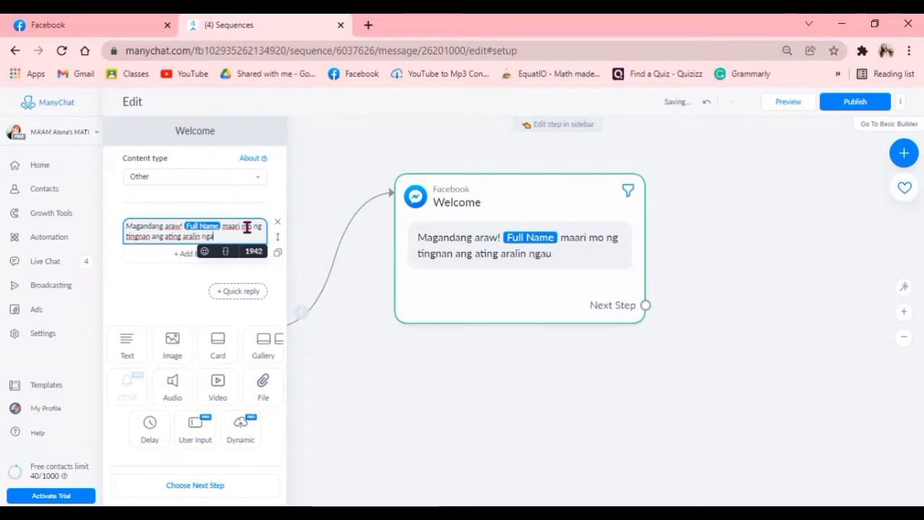
{"action": "type", "text": "wong Third"}
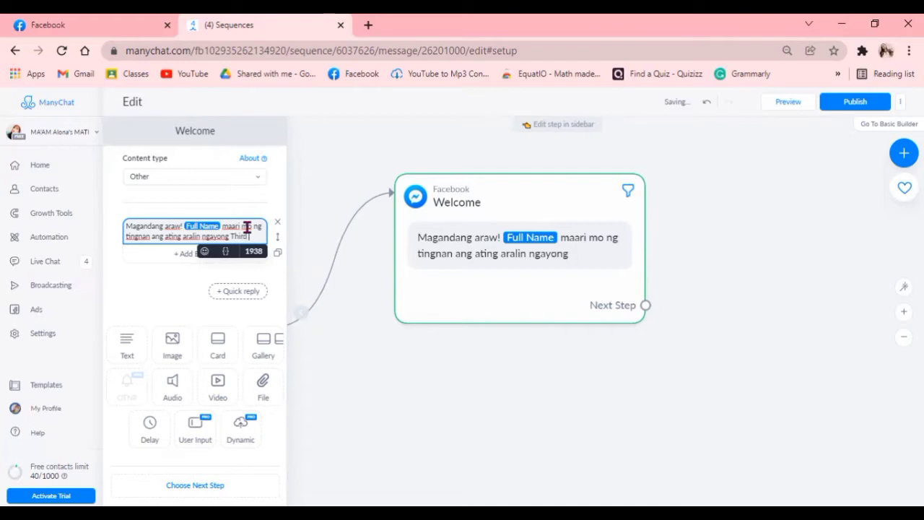
{"action": "type", "text": " Quae"}
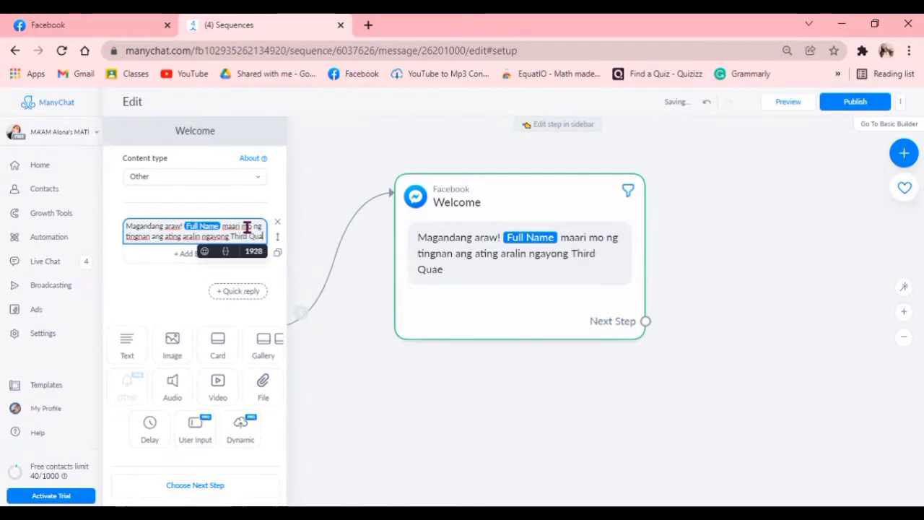
{"action": "key", "text": "BackSpace"}
{"action": "type", "text": "rter s"}
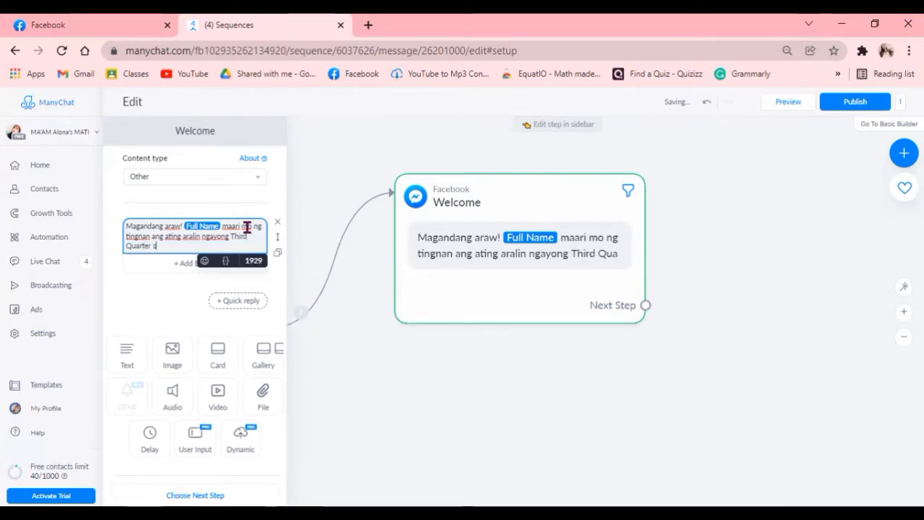
{"action": "type", "text": "a Math 9"}
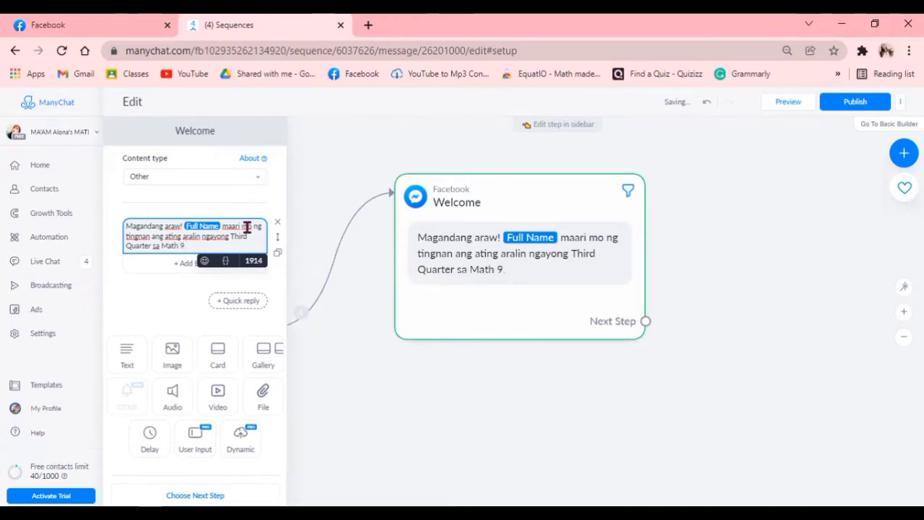
{"action": "type", "text": "."}
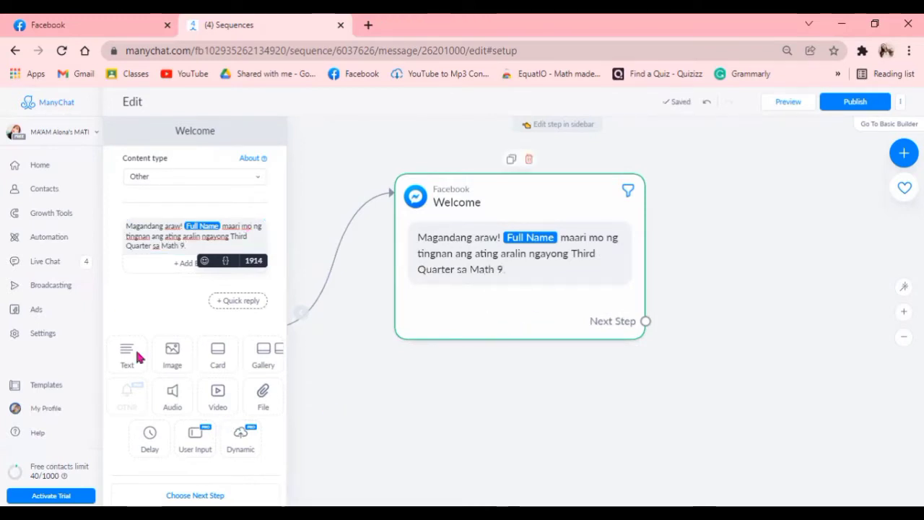
Add a button below the Welcome message text and title it Magpatuloy.
{"action": "left_click", "coordinate": [168, 267]}
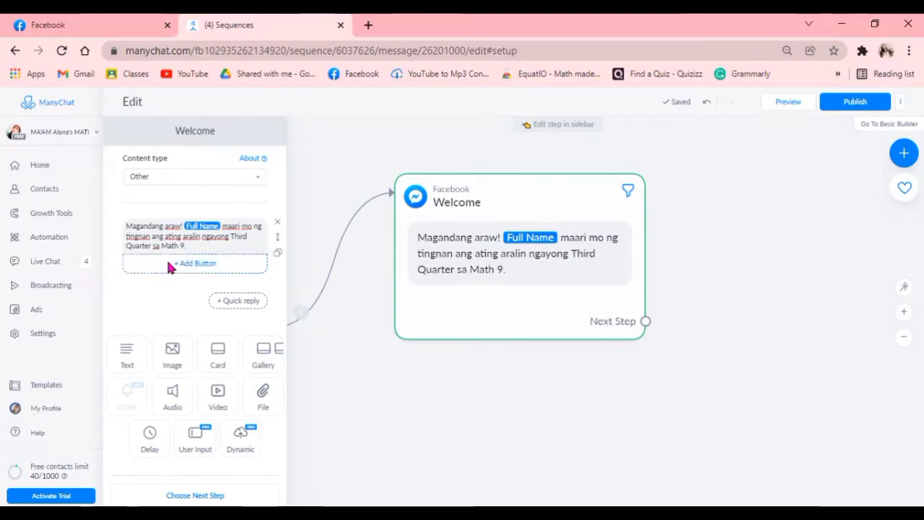
{"action": "left_click", "coordinate": [191, 264]}
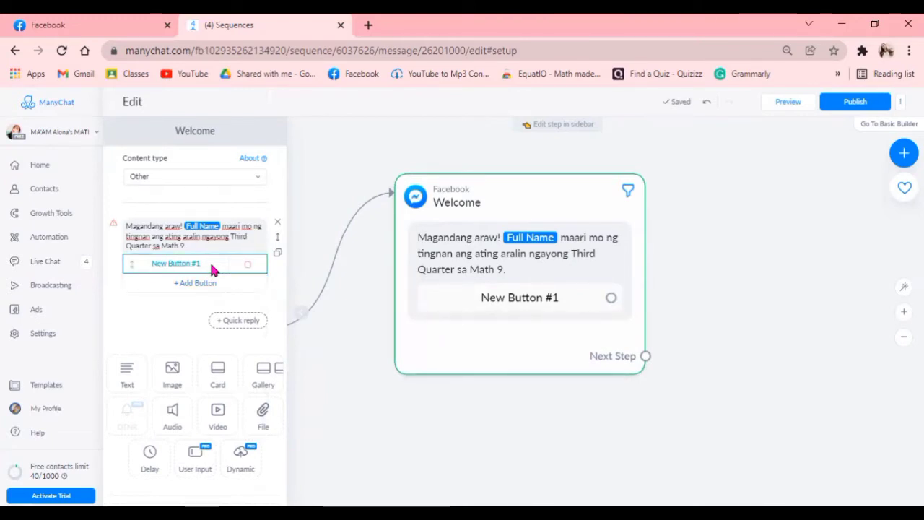
{"action": "left_click", "coordinate": [211, 266]}
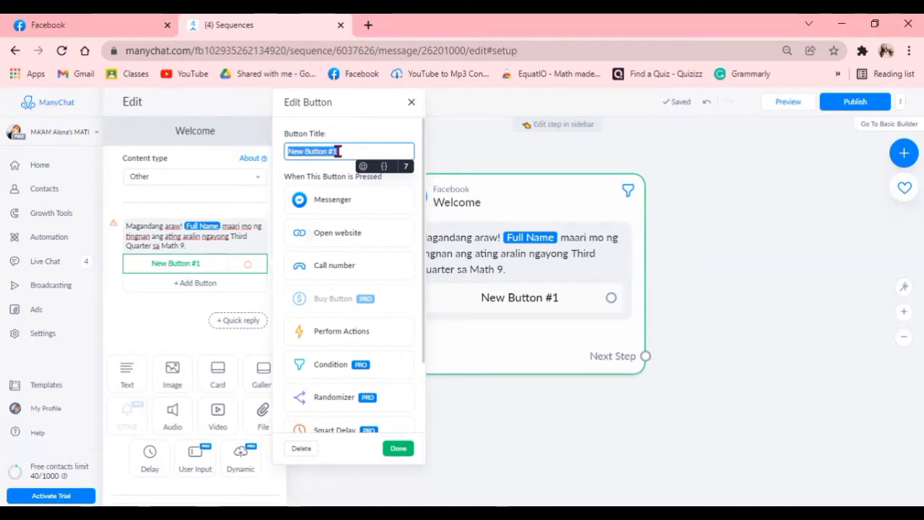
{"action": "key", "text": "BackSpace"}
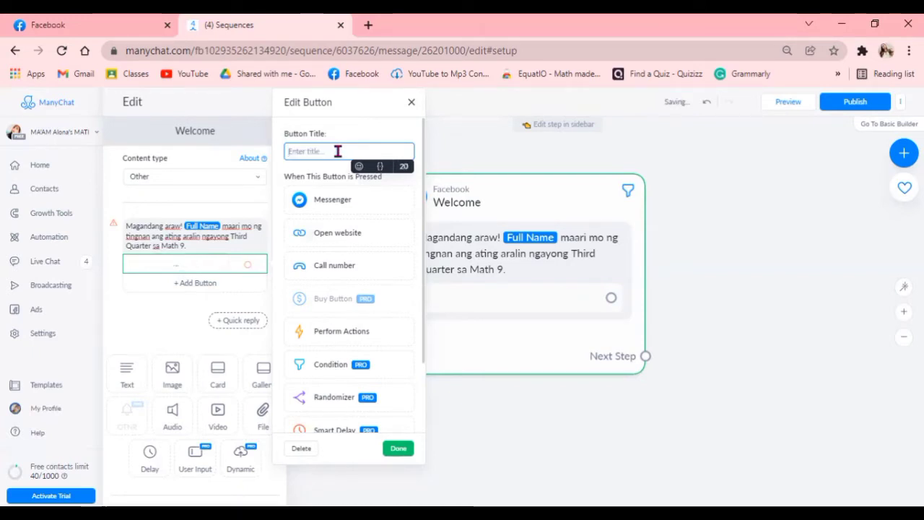
{"action": "type", "text": "Mag"}
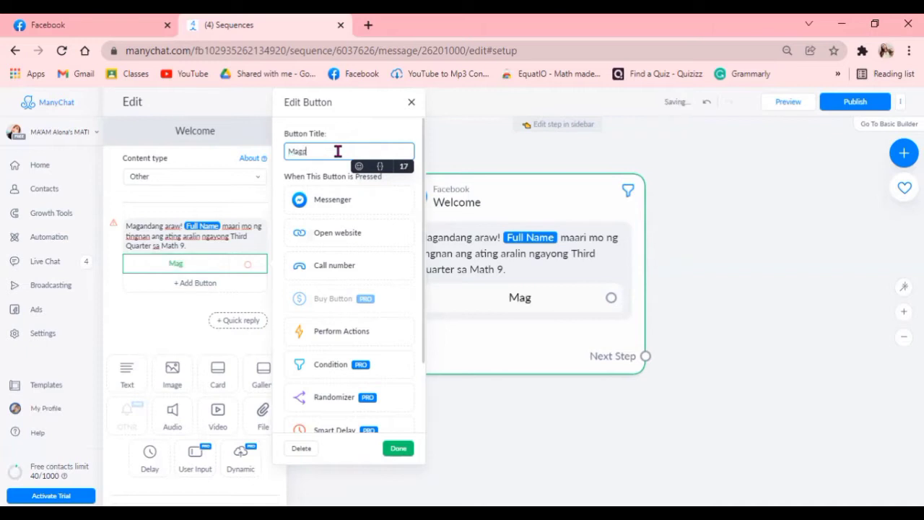
{"action": "type", "text": "patuloy"}
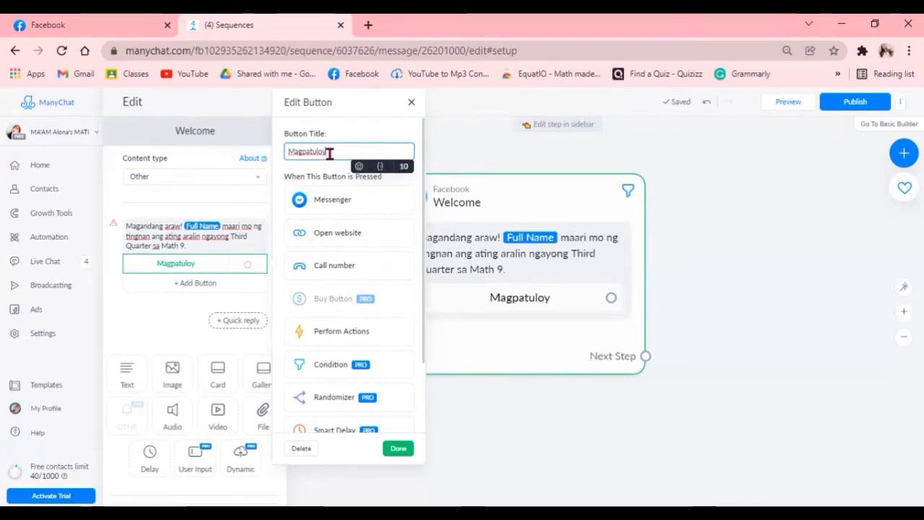
Finish the Magpatuloy button and connect it to a new Messenger message placed beside the Welcome step.
{"action": "left_click", "coordinate": [398, 449]}
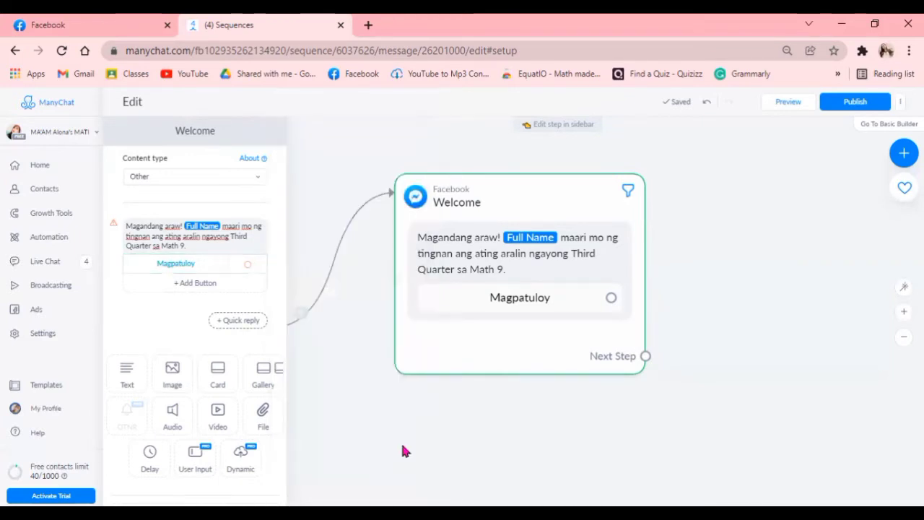
{"action": "left_click_drag", "start_coordinate": [703, 326], "coordinate": [611, 352]}
{"action": "left_click", "coordinate": [510, 323]}
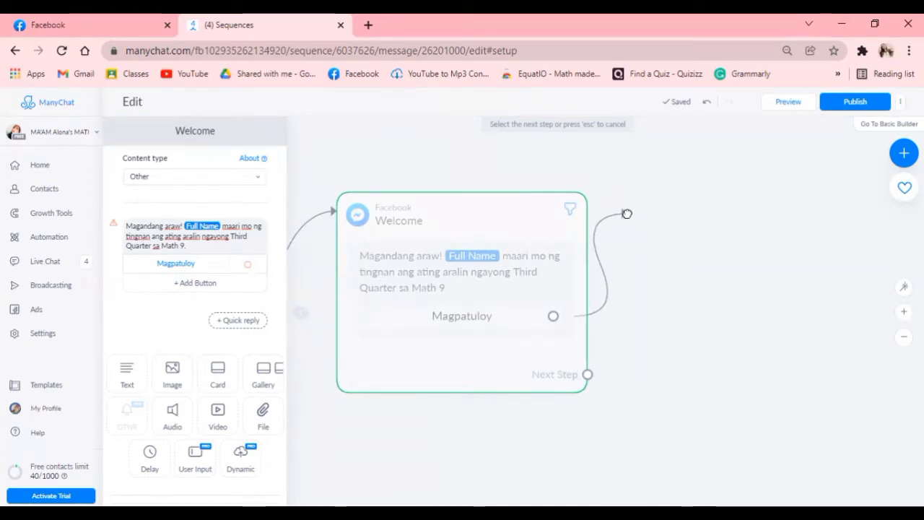
{"action": "left_click", "coordinate": [626, 212]}
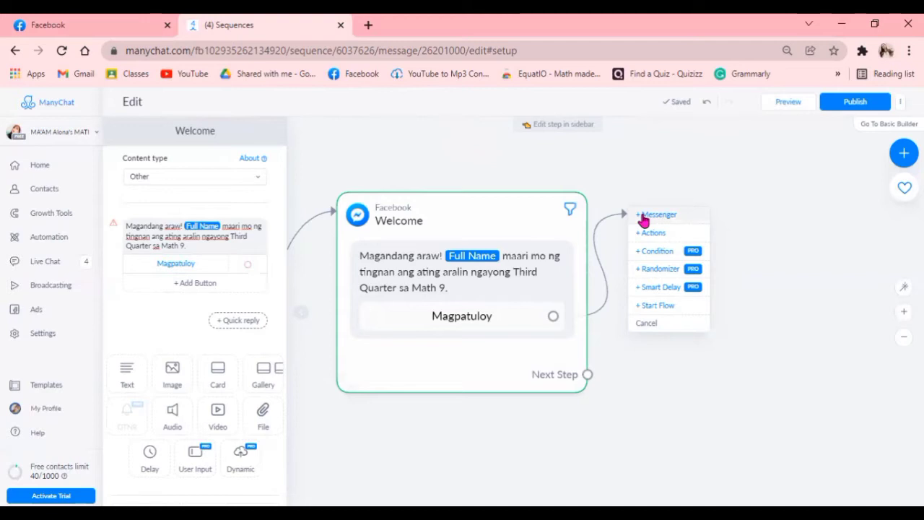
{"action": "left_click", "coordinate": [643, 215]}
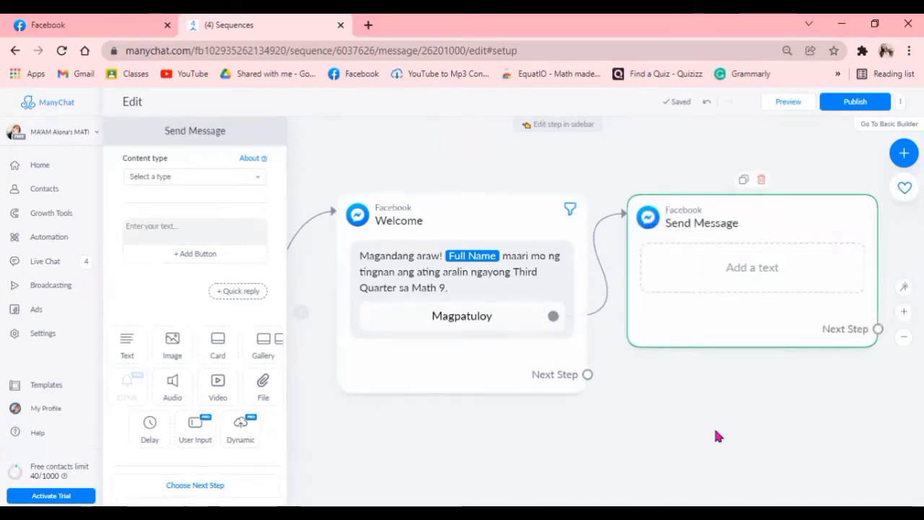
Rename the new Send Message step as Handa and set its content type to Other.
{"action": "left_click", "coordinate": [736, 271]}
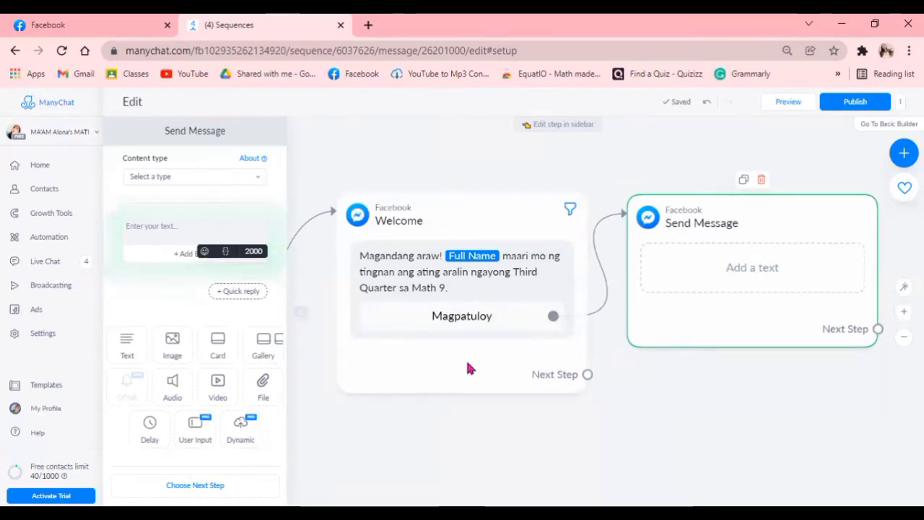
{"action": "left_click", "coordinate": [145, 224]}
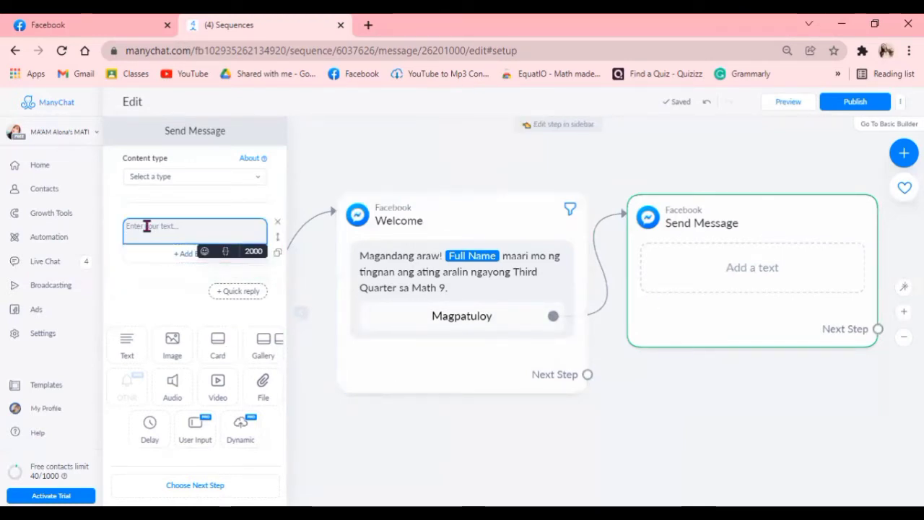
{"action": "left_click", "coordinate": [193, 161]}
{"action": "left_click", "coordinate": [209, 128]}
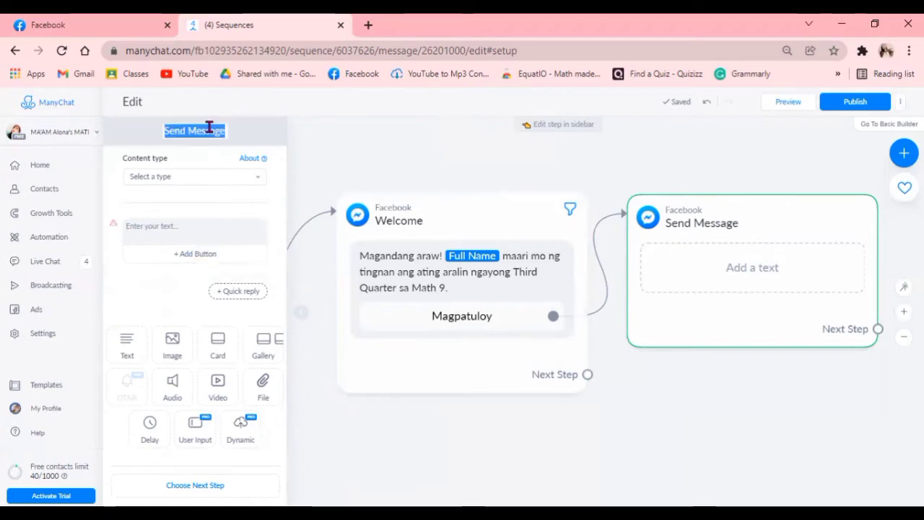
{"action": "type", "text": "Hand"}
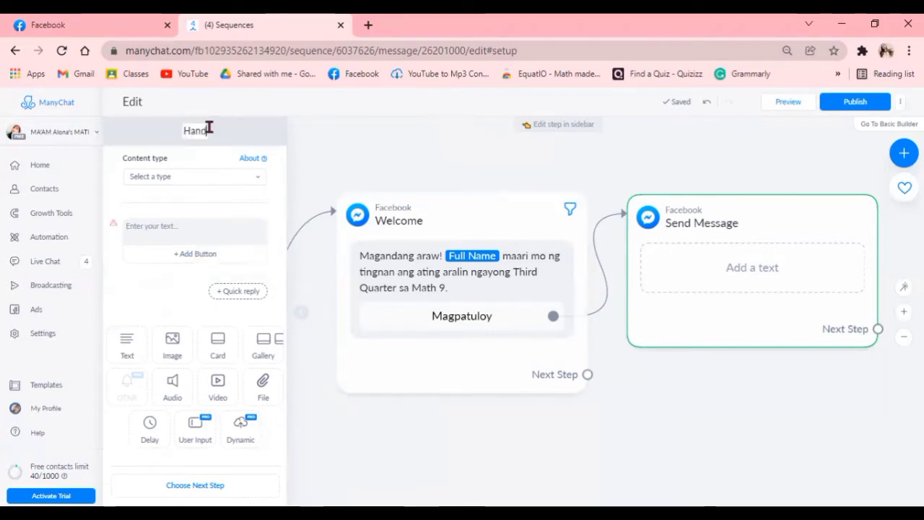
{"action": "type", "text": "a ka na"}
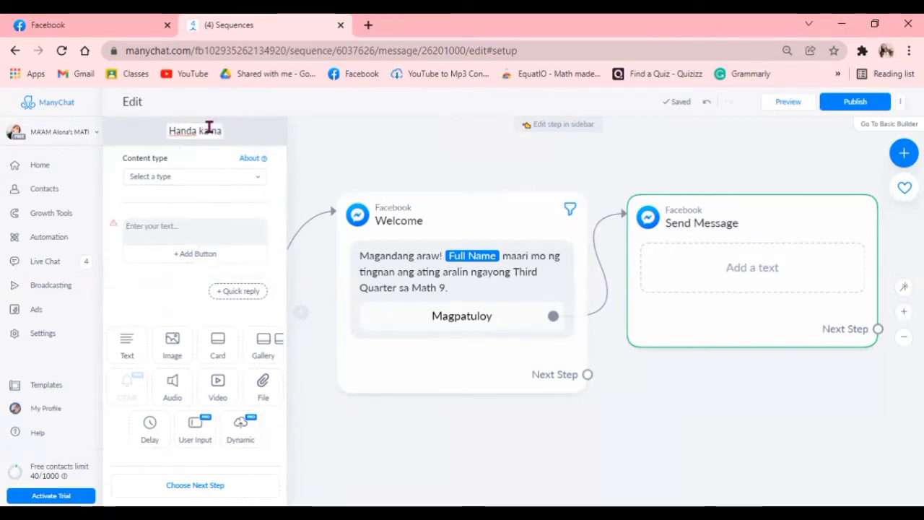
{"action": "key", "text": "BackSpace"}
{"action": "key", "text": "BackSpace"}
{"action": "key", "text": "BackSpace"}
{"action": "key", "text": "BackSpace"}
{"action": "key", "text": "BackSpace"}
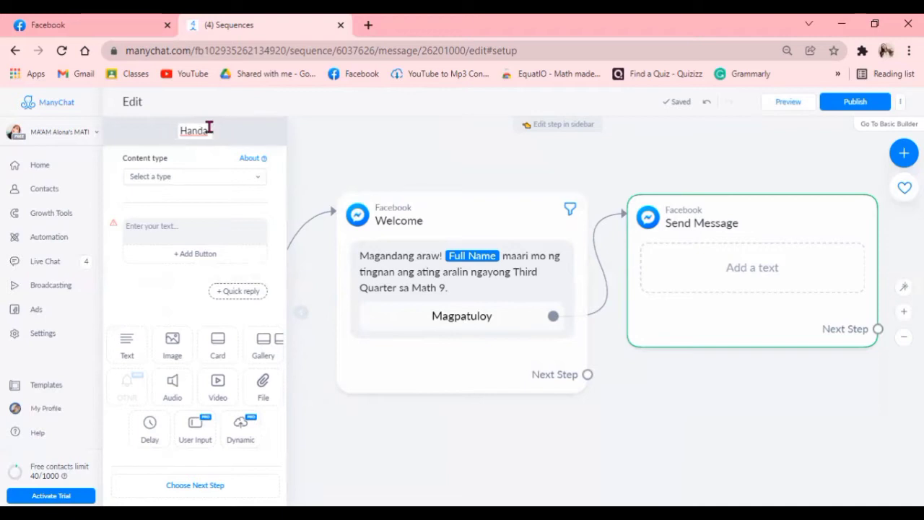
{"action": "key", "text": "Return"}
{"action": "left_click", "coordinate": [186, 178]}
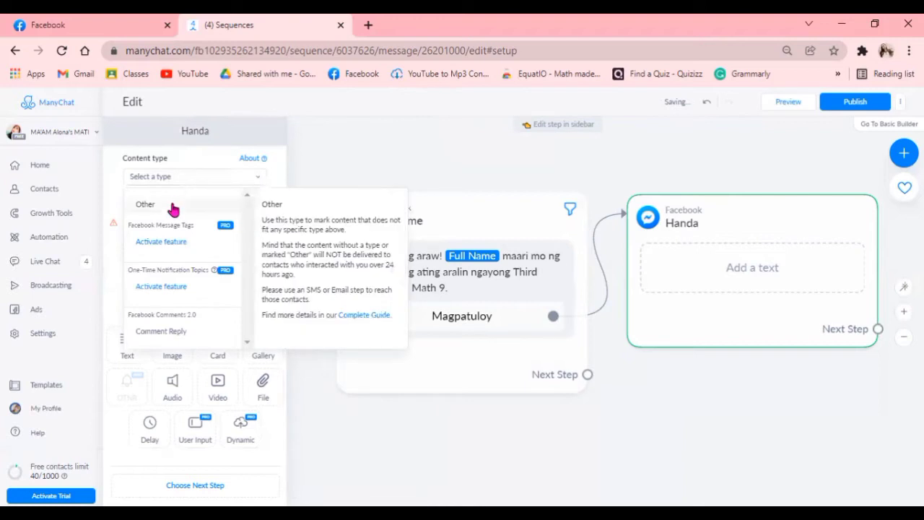
{"action": "left_click", "coordinate": [171, 202]}
Enter "Handa ka na ba?" in the Handa message's text block.
{"action": "left_click", "coordinate": [170, 228]}
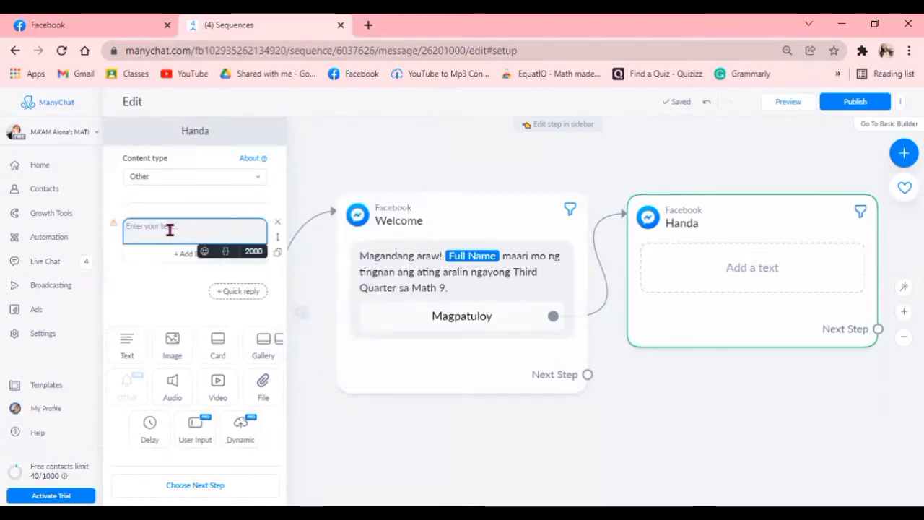
{"action": "type", "text": "Han"}
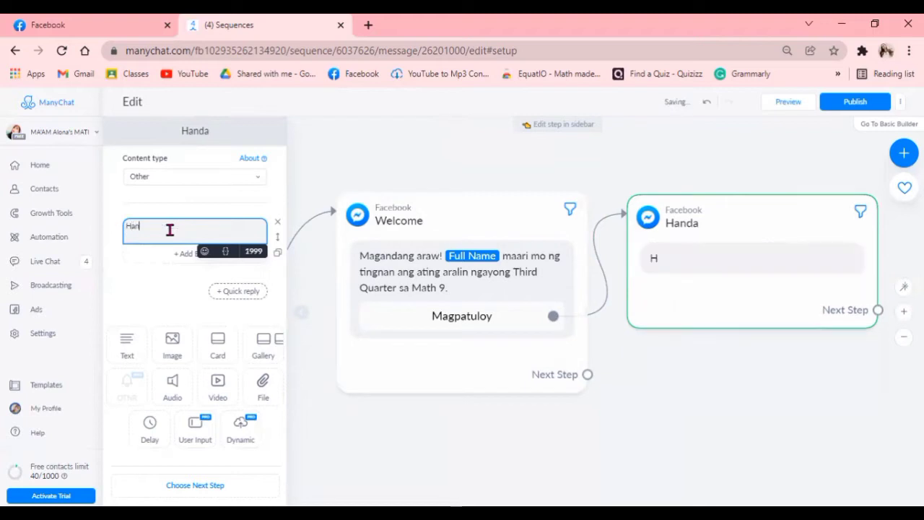
{"action": "type", "text": "da "}
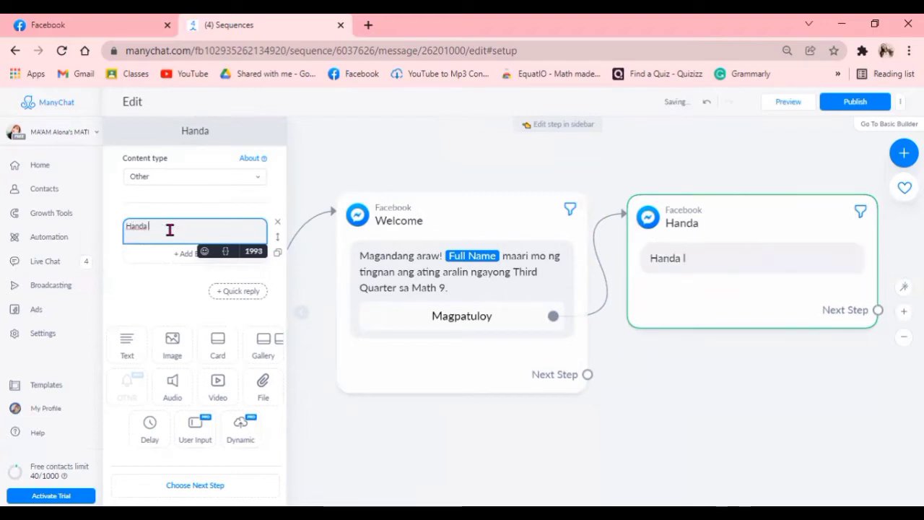
{"action": "type", "text": "ka na ba?"}
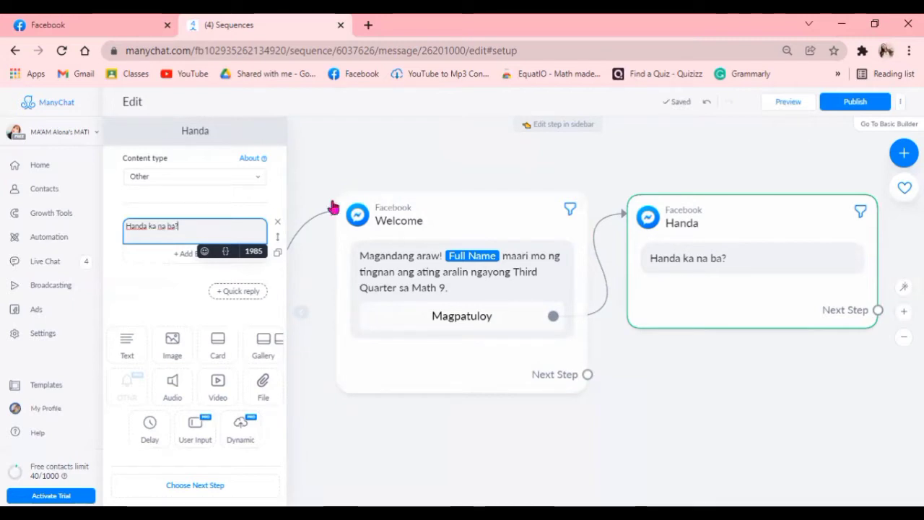
Add a button below the Handa message text and title it "Opo Handa na.".
{"action": "left_click", "coordinate": [185, 260]}
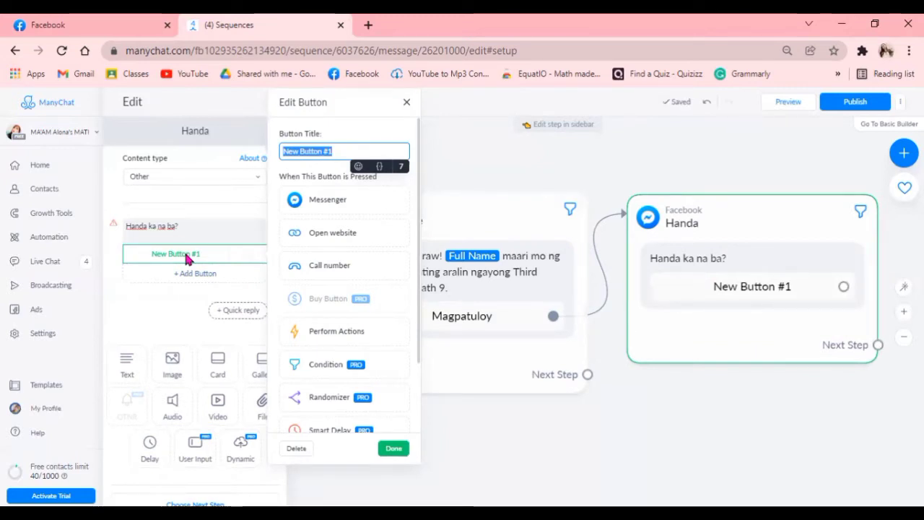
{"action": "type", "text": "Oo han"}
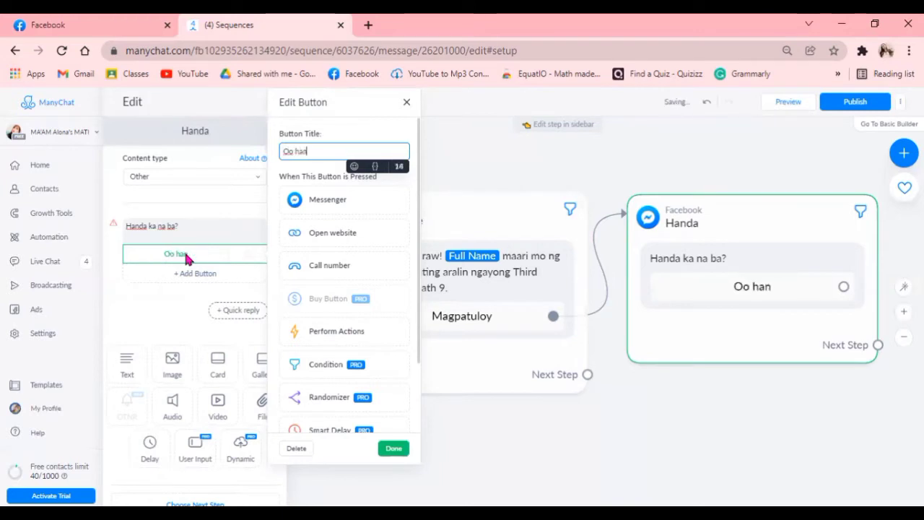
{"action": "type", "text": "sa"}
{"action": "key", "text": "BackSpace"}
{"action": "key", "text": "BackSpace"}
{"action": "key", "text": "BackSpace"}
{"action": "key", "text": "BackSpace"}
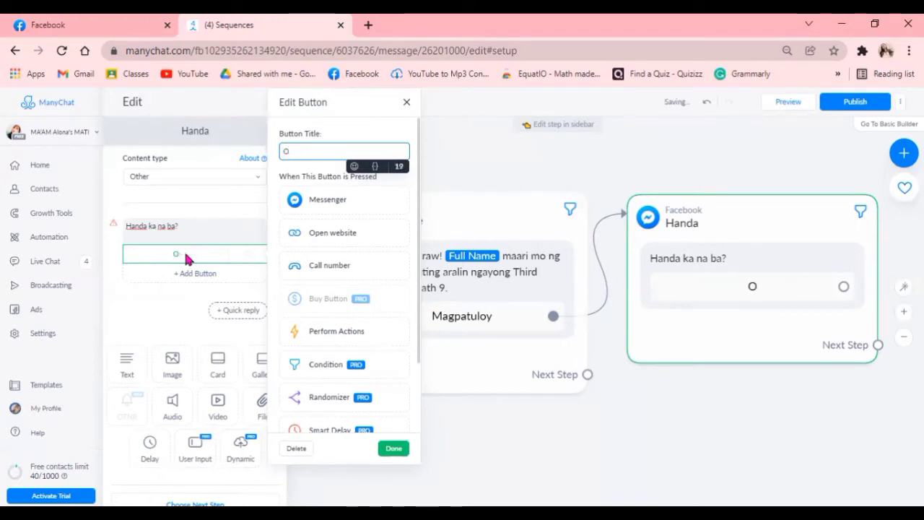
{"action": "type", "text": "po Hn"}
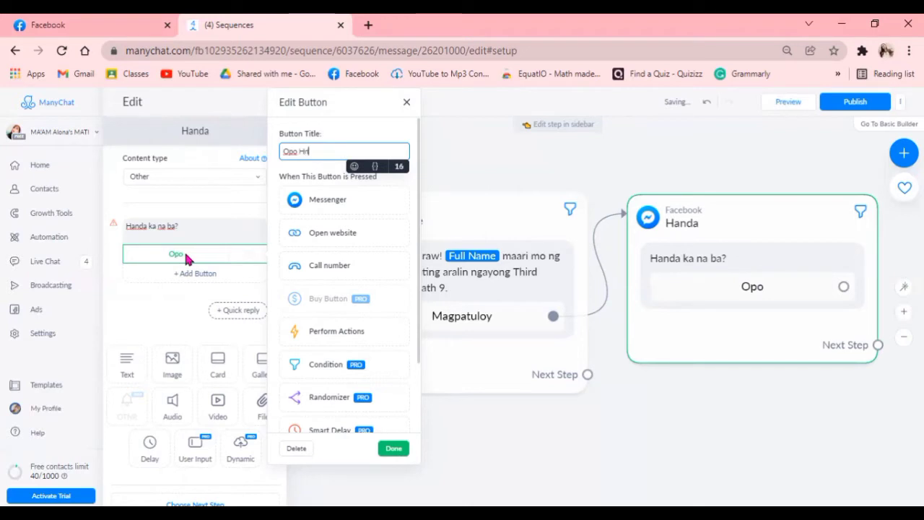
{"action": "type", "text": "da n"}
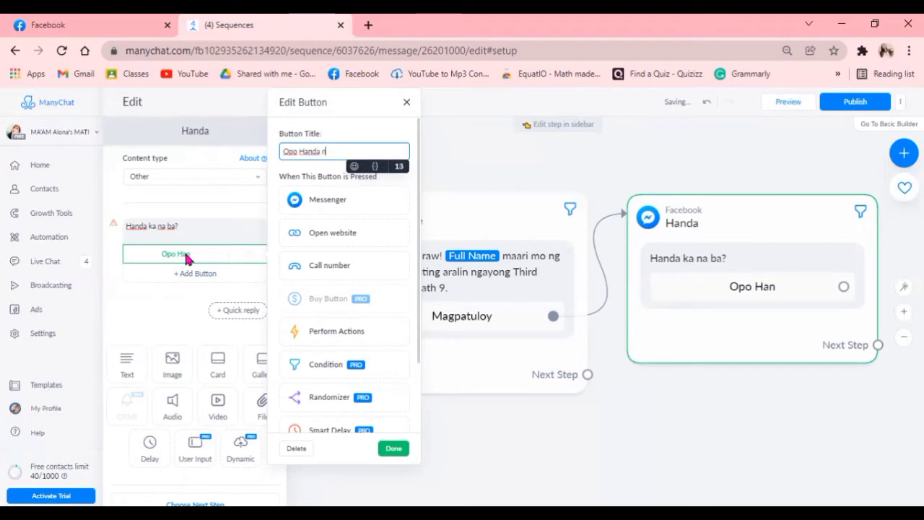
{"action": "type", "text": "a?"}
{"action": "key", "text": "BackSpace"}
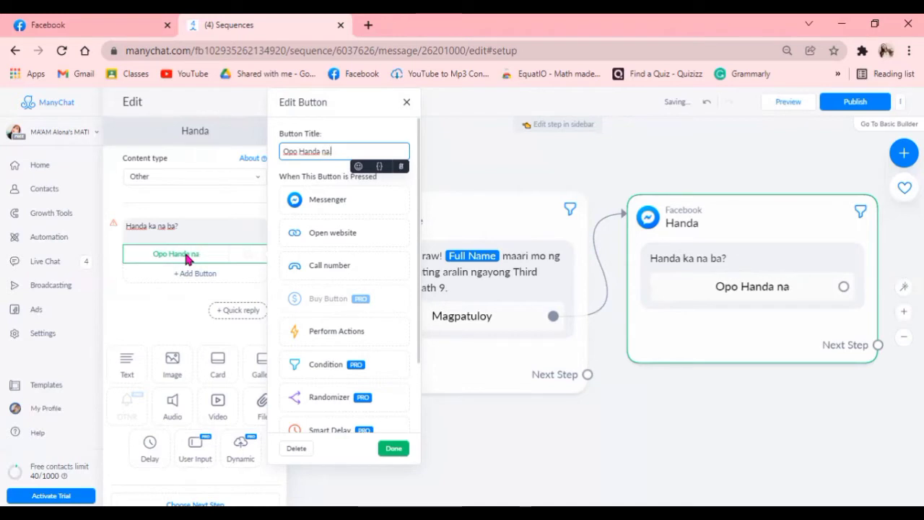
{"action": "type", "text": "."}
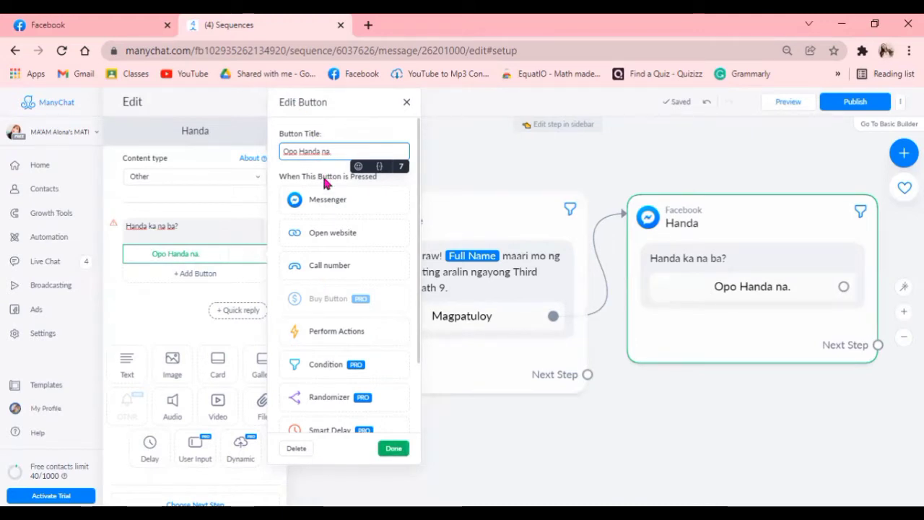
{"action": "left_click", "coordinate": [388, 449]}
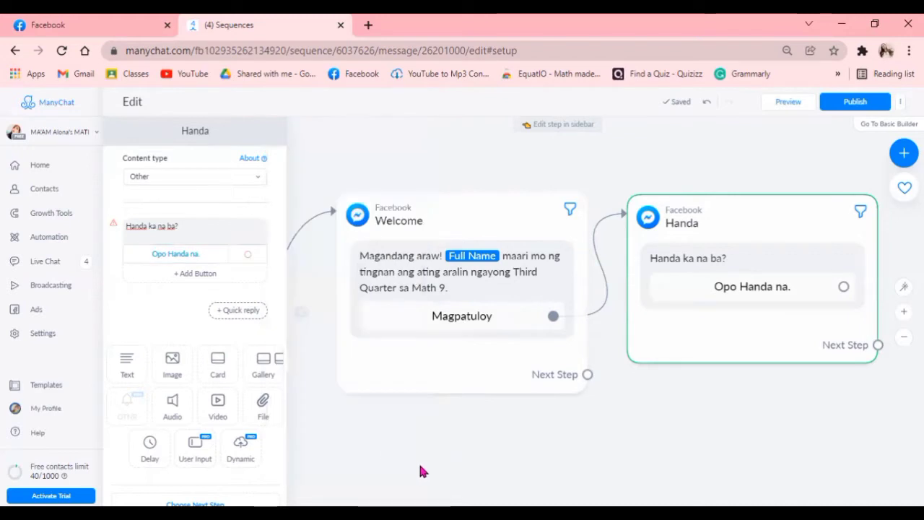
Add a second button to the Handa message and title it "Hindi pa po.".
{"action": "left_click", "coordinate": [177, 277]}
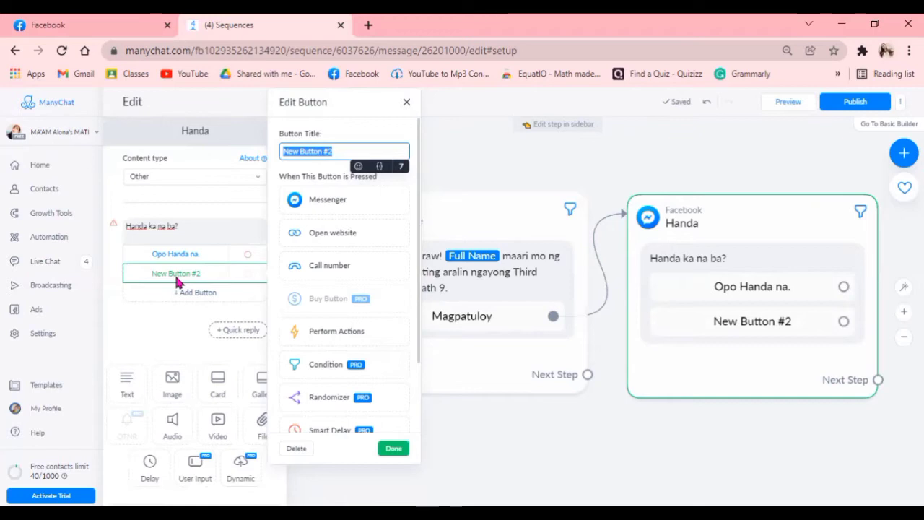
{"action": "type", "text": "H"}
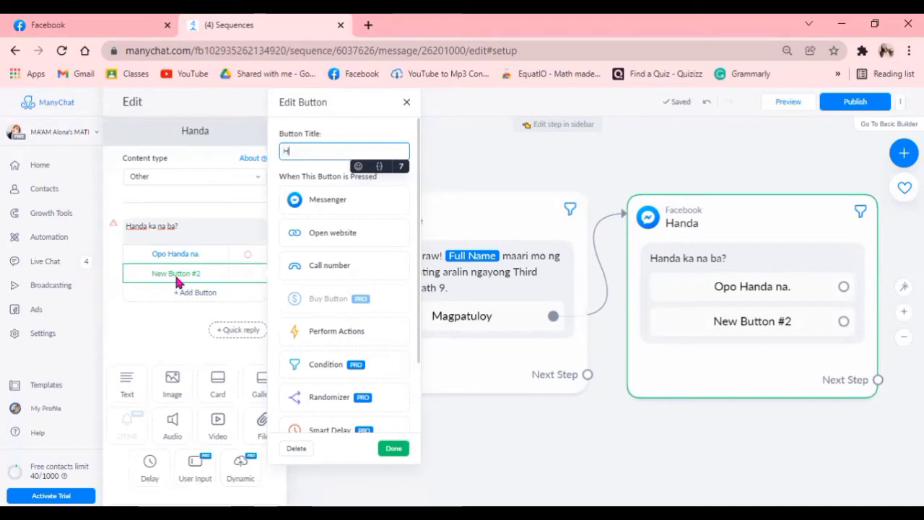
{"action": "type", "text": "indi"}
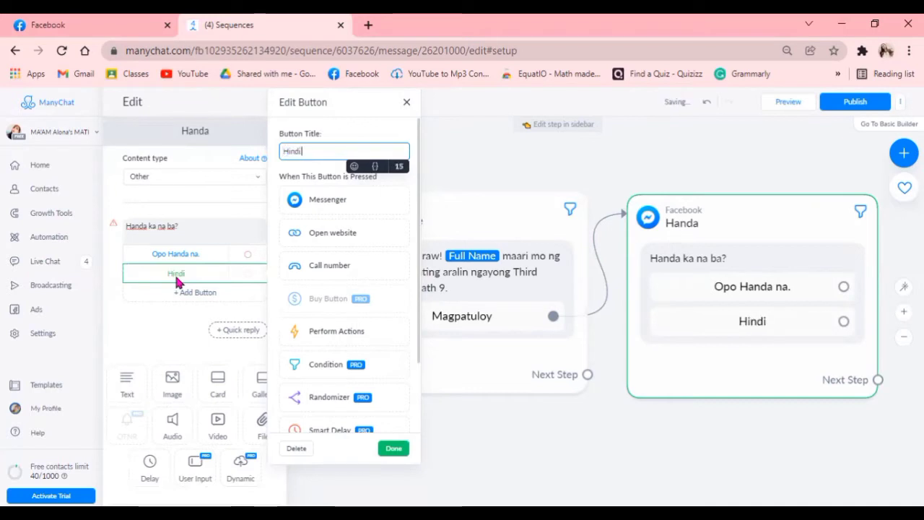
{"action": "type", "text": " pa po."}
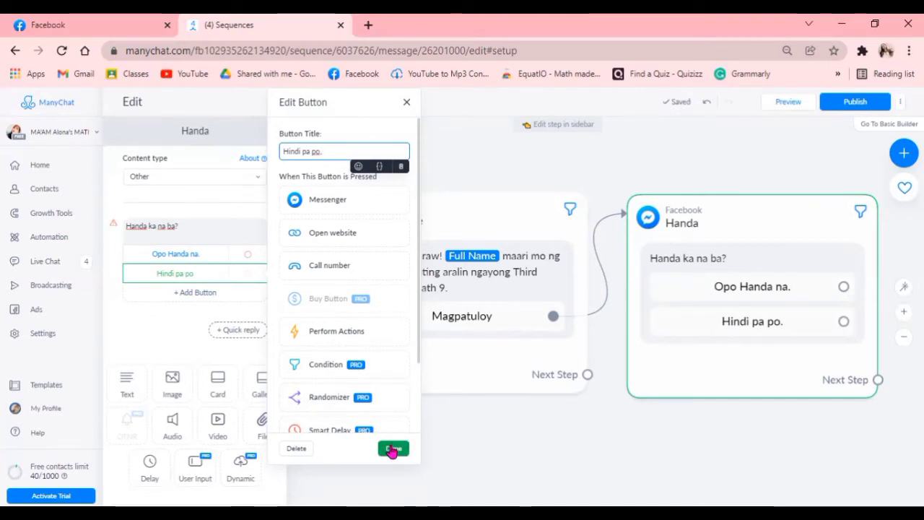
{"action": "left_click", "coordinate": [392, 449]}
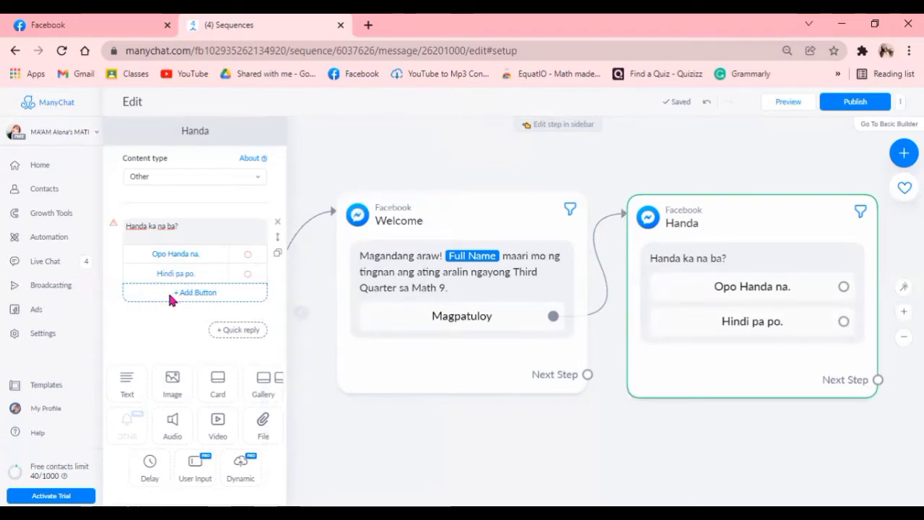
Connect the "Hindi pa po." button back to the Welcome message.
{"action": "left_click_drag", "start_coordinate": [611, 433], "coordinate": [547, 417]}
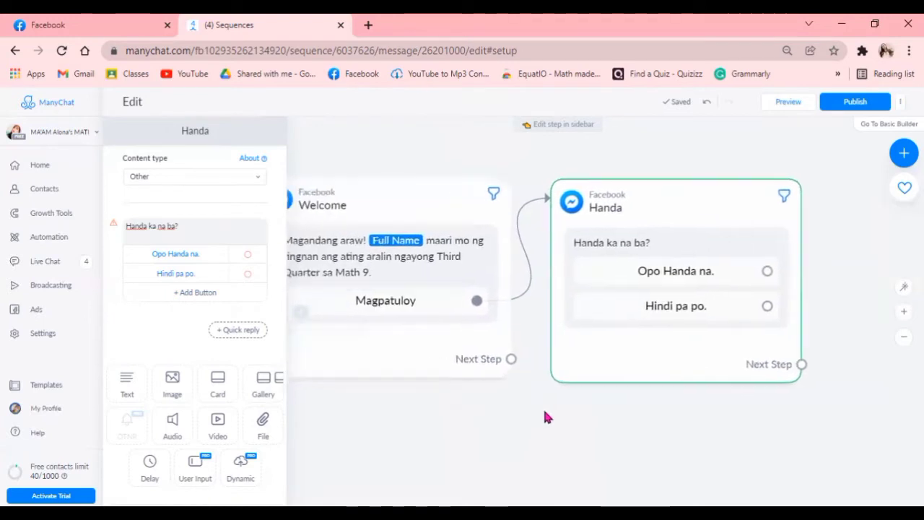
{"action": "left_click", "coordinate": [783, 306]}
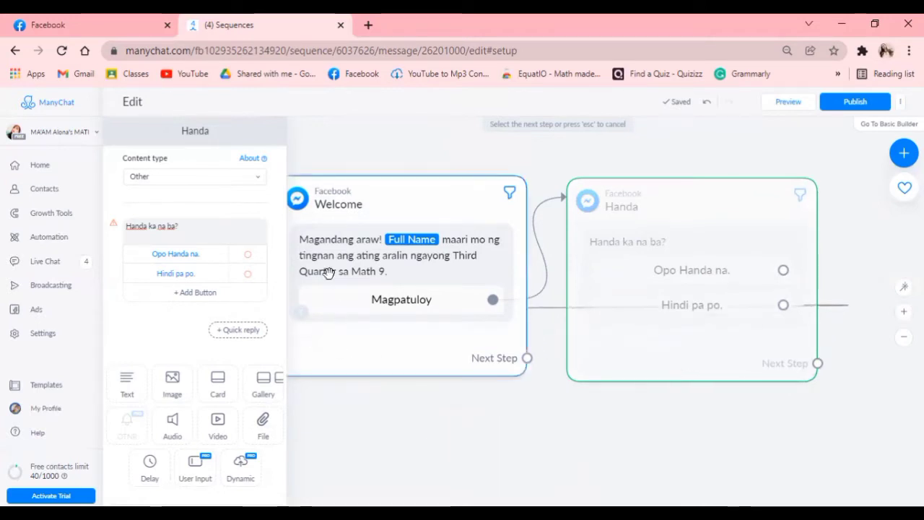
{"action": "left_click", "coordinate": [370, 204]}
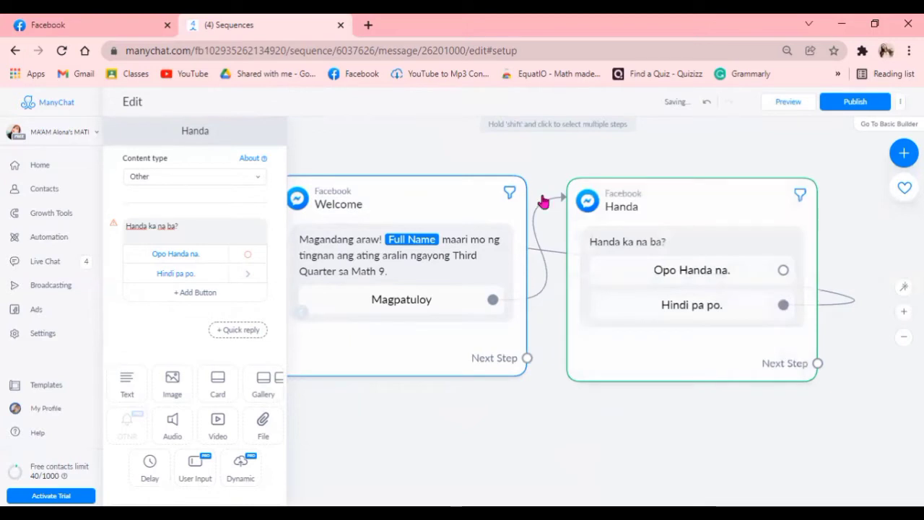
Connect the "Opo Handa na." button to a new Messenger message placed beside the Handa step.
{"action": "left_click_drag", "start_coordinate": [871, 249], "coordinate": [682, 252]}
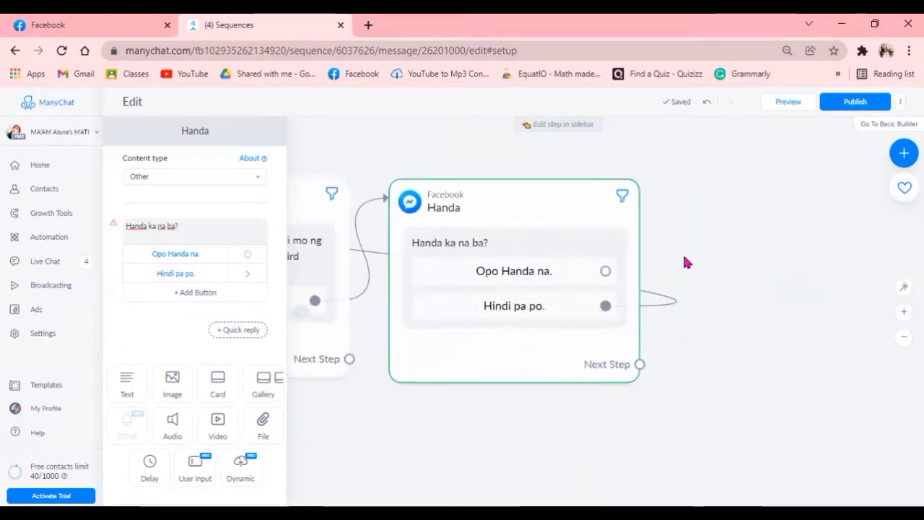
{"action": "left_click", "coordinate": [593, 271]}
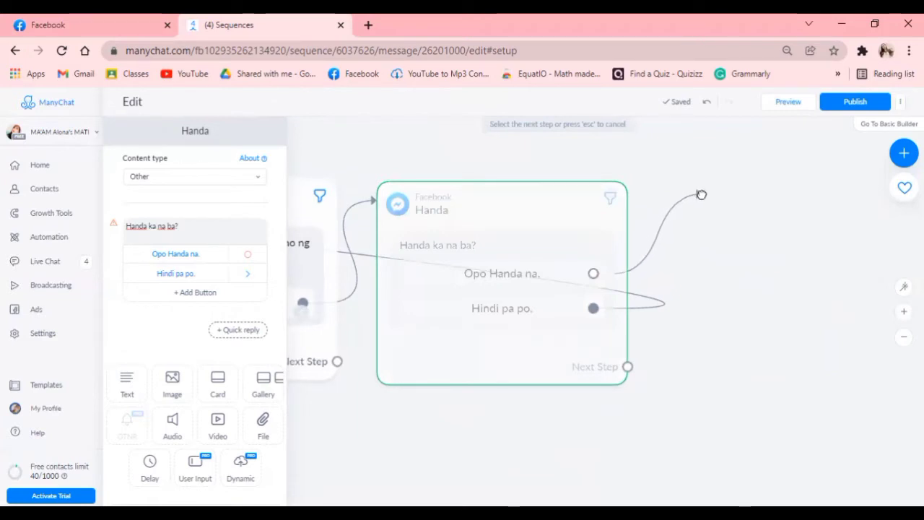
{"action": "left_click_drag", "start_coordinate": [696, 184], "coordinate": [697, 185]}
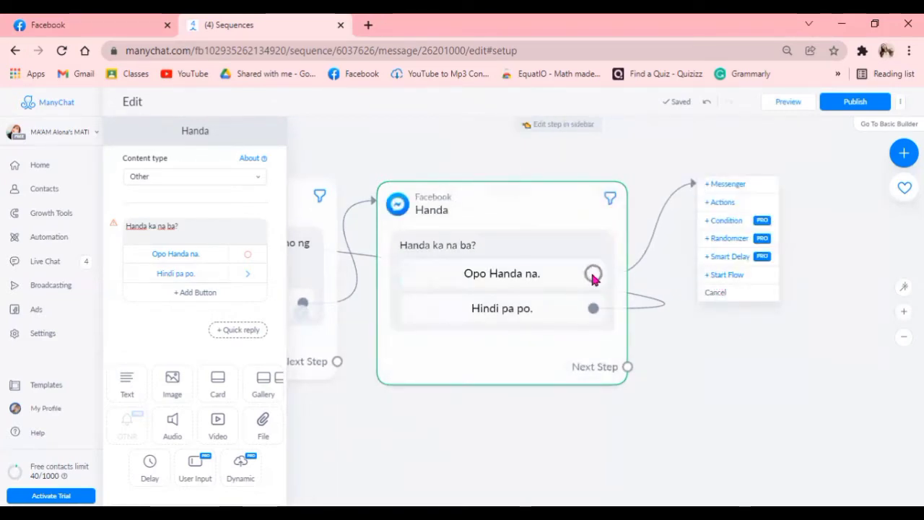
{"action": "left_click", "coordinate": [725, 185]}
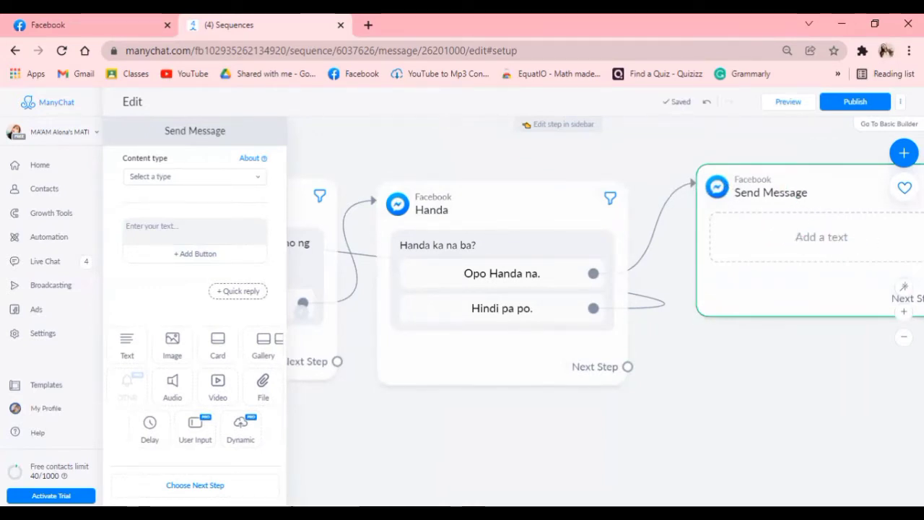
Rename the new message step as "Mga Aralin" and set its content type to Other.
{"action": "left_click", "coordinate": [210, 135]}
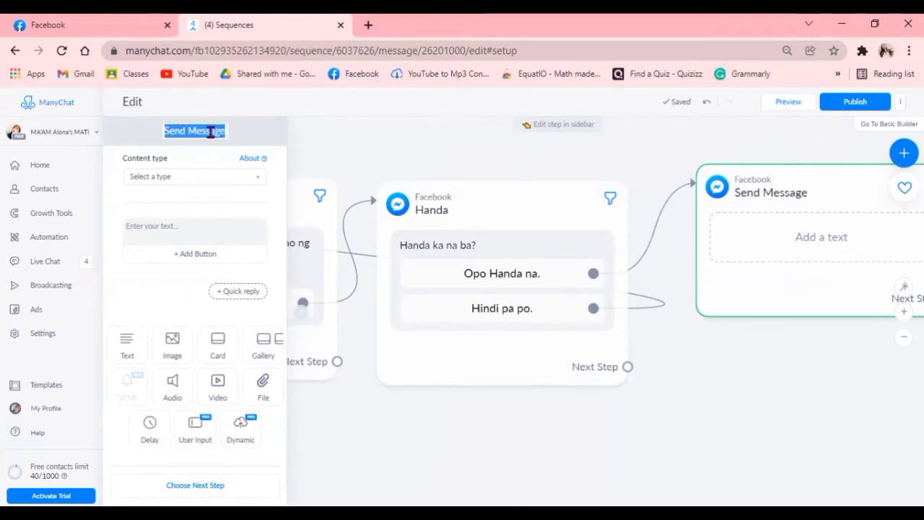
{"action": "type", "text": "Mga A"}
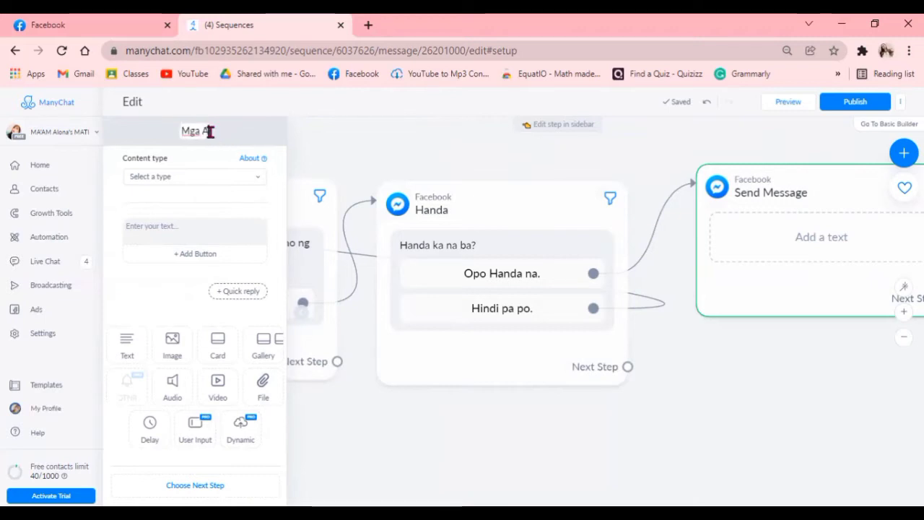
{"action": "type", "text": "ralin"}
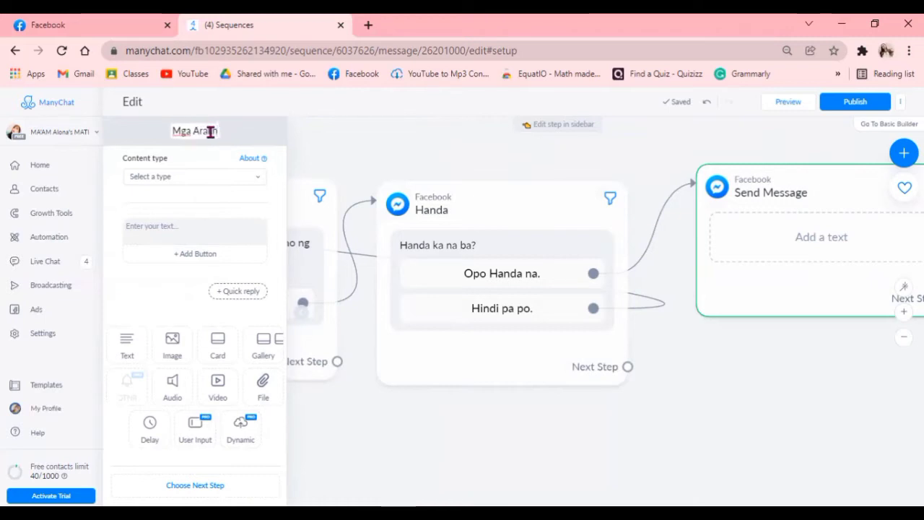
{"action": "left_click", "coordinate": [202, 177]}
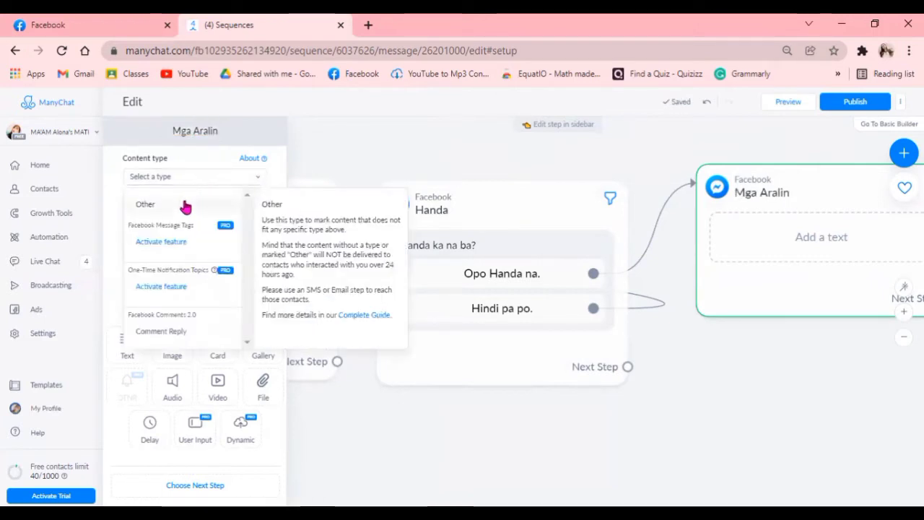
{"action": "left_click", "coordinate": [184, 205]}
Enter "Mamili ng aralin na nais tingnan." as the text of the Mga Aralin message.
{"action": "left_click", "coordinate": [190, 233]}
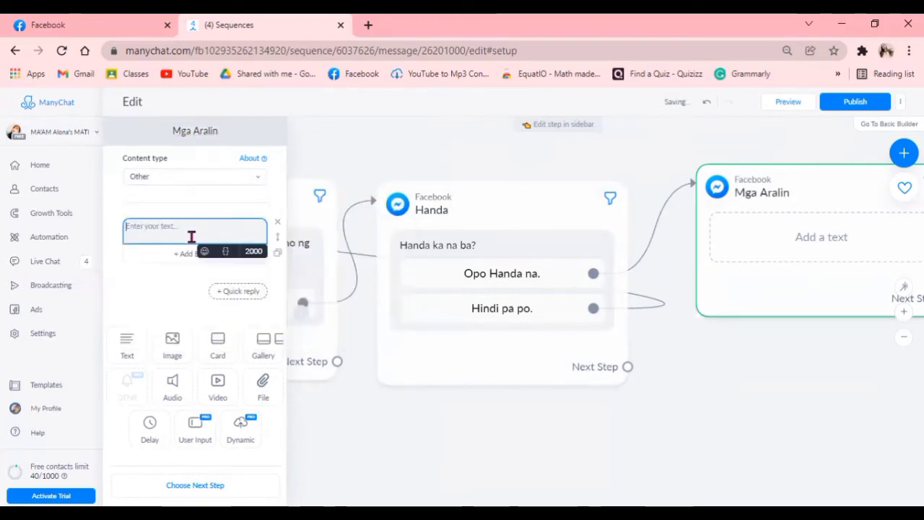
{"action": "type", "text": "Mamili ng"}
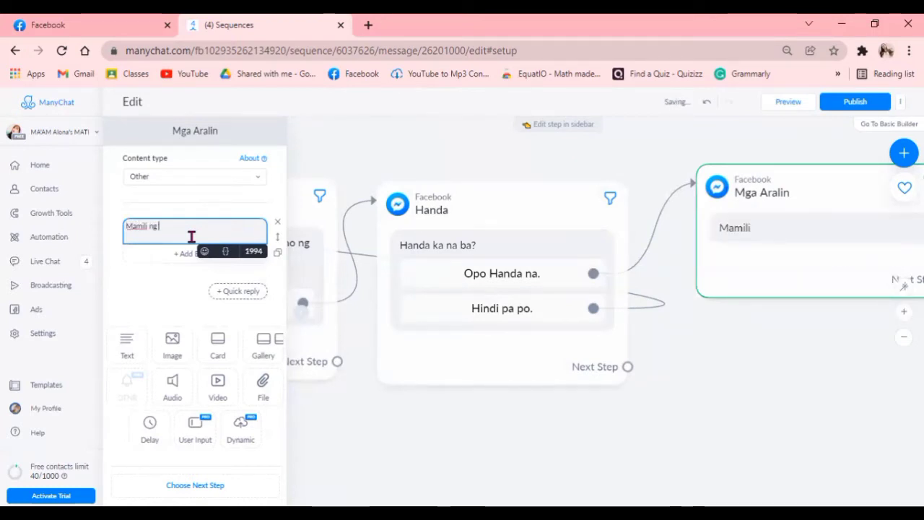
{"action": "type", "text": " arali"}
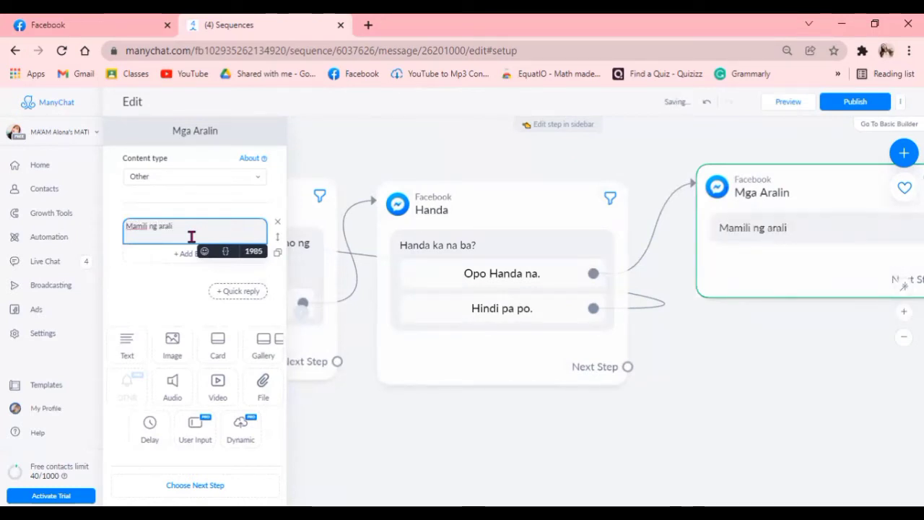
{"action": "type", "text": "n "}
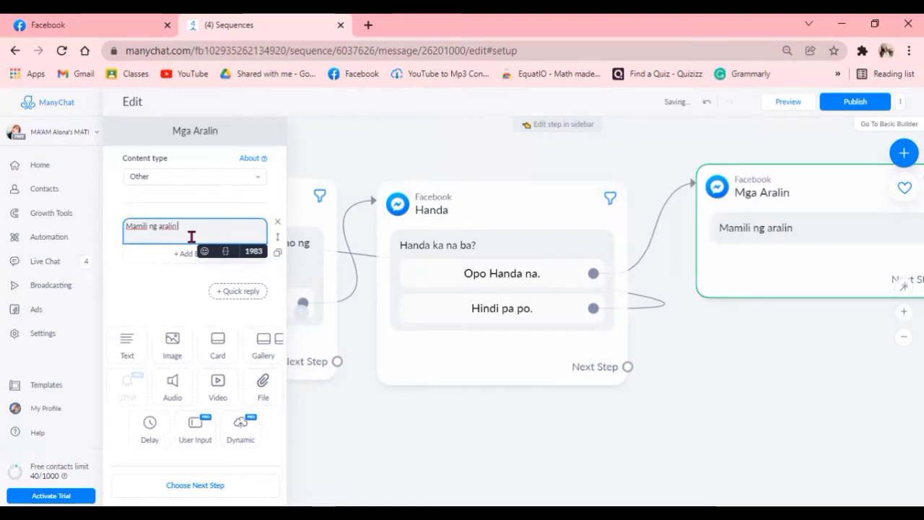
{"action": "type", "text": "na"}
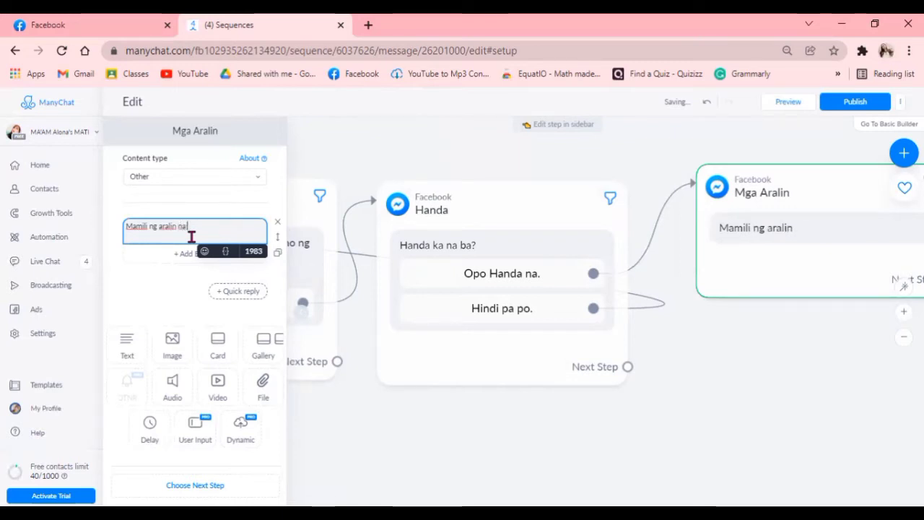
{"action": "type", "text": " nais tingn"}
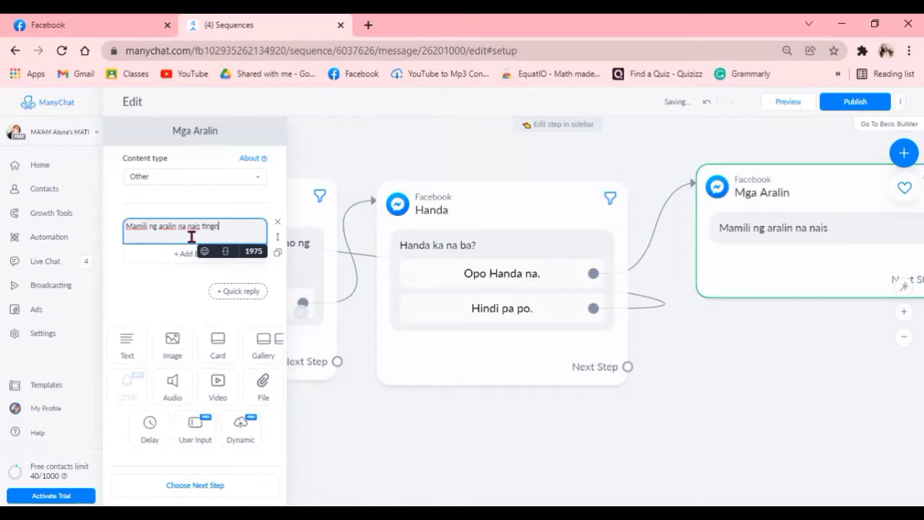
{"action": "type", "text": "an."}
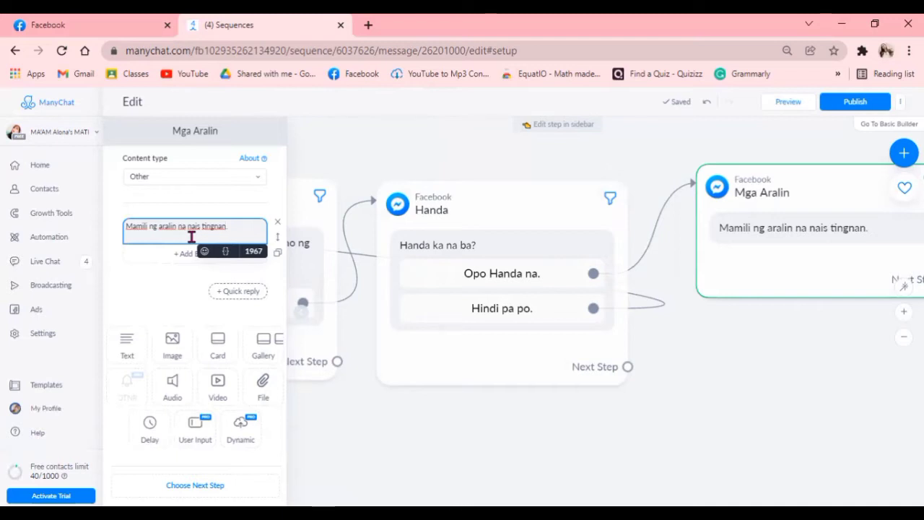
Add a quick reply titled "Pre- Test" to the Mga Aralin message.
{"action": "left_click", "coordinate": [174, 266]}
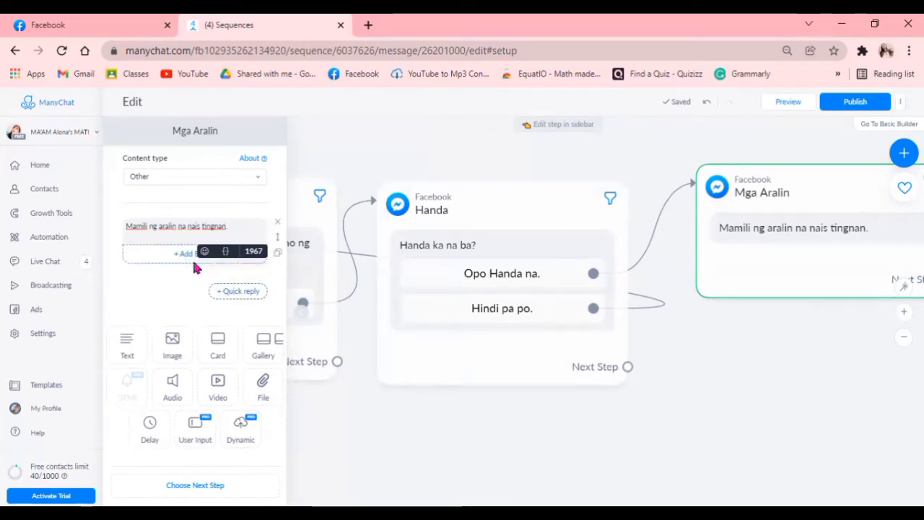
{"action": "left_click", "coordinate": [226, 292]}
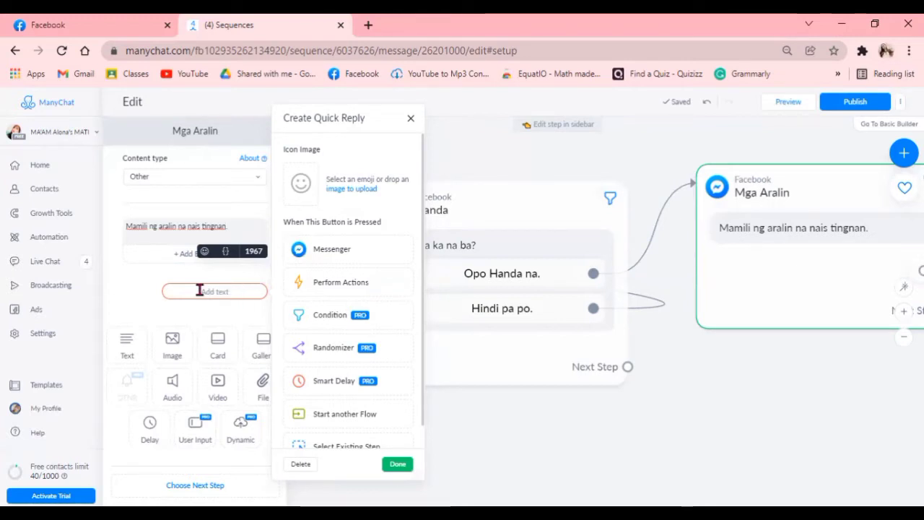
{"action": "left_click", "coordinate": [200, 290]}
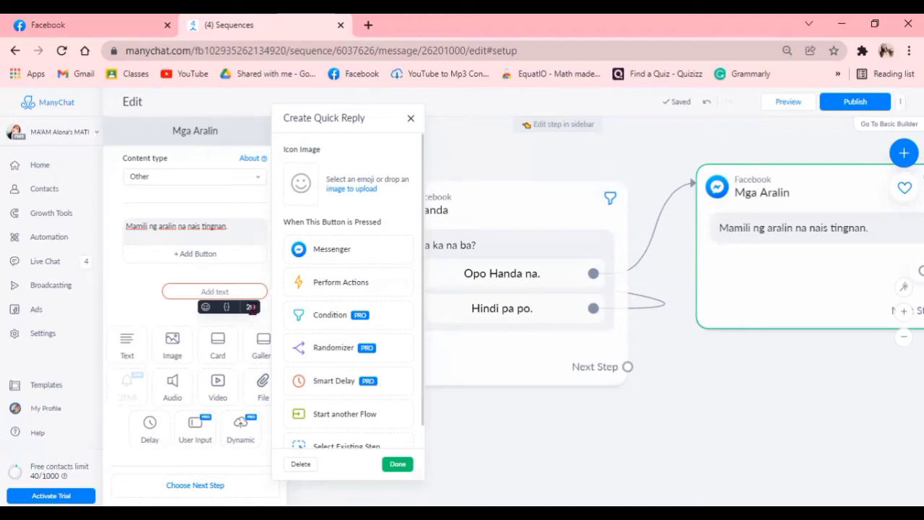
{"action": "type", "text": "Pre- Test"}
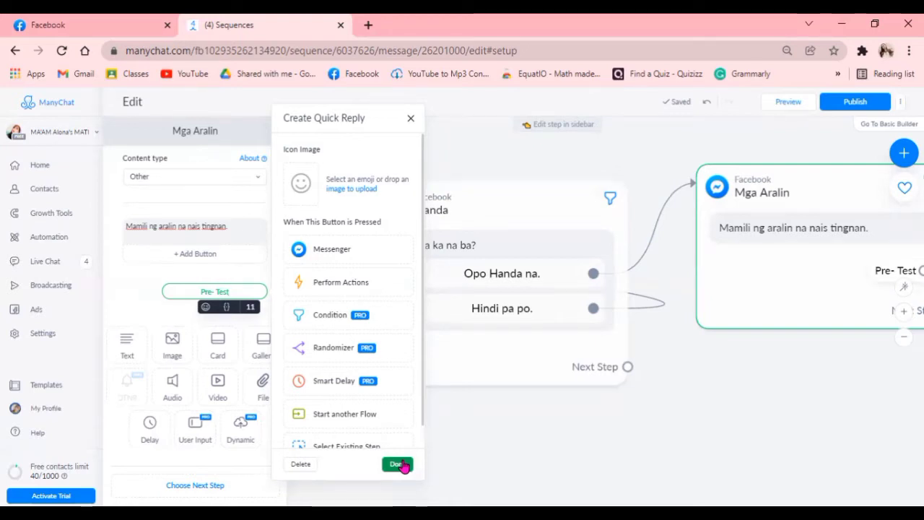
{"action": "left_click", "coordinate": [399, 465]}
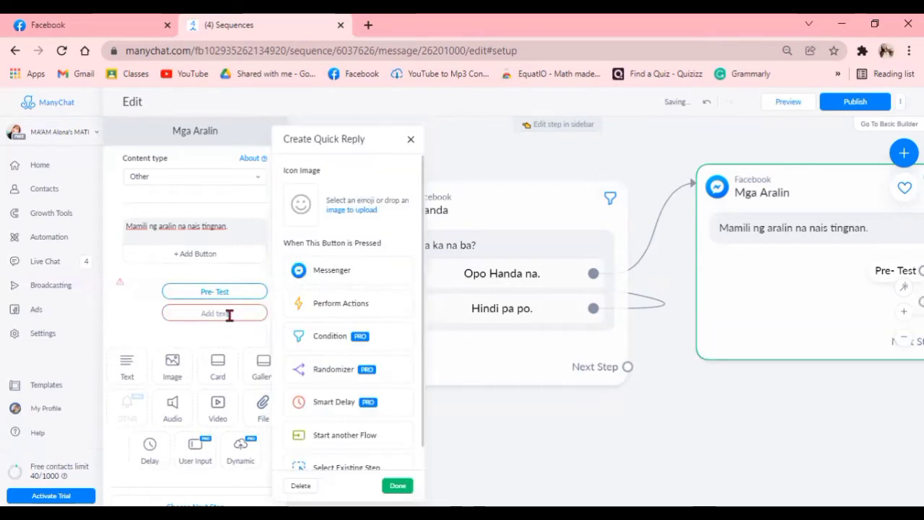
Add a second quick reply titled "Discussion" to the Mga Aralin message.
{"action": "left_click", "coordinate": [230, 318]}
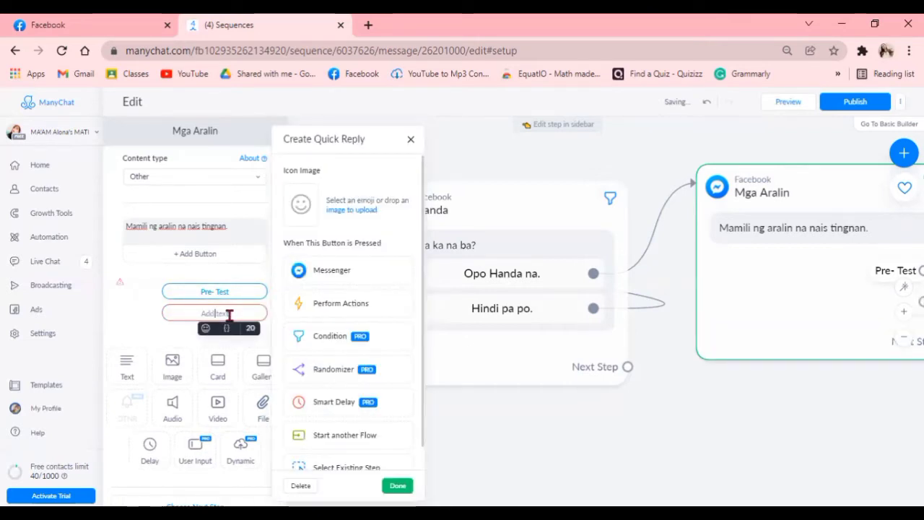
{"action": "type", "text": "Discus"}
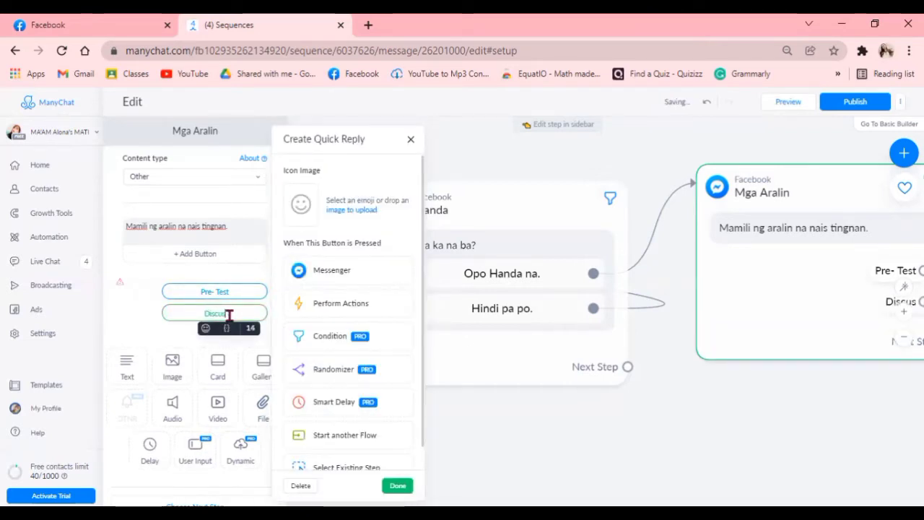
{"action": "type", "text": "sion"}
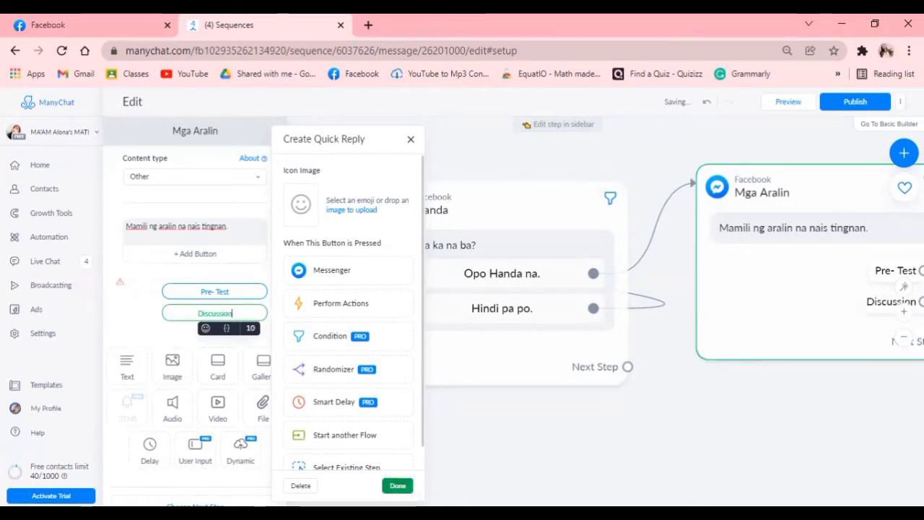
{"action": "left_click", "coordinate": [398, 485]}
Add a third quick reply titled "Mga sasagutan" below Discussion.
{"action": "left_click", "coordinate": [245, 333]}
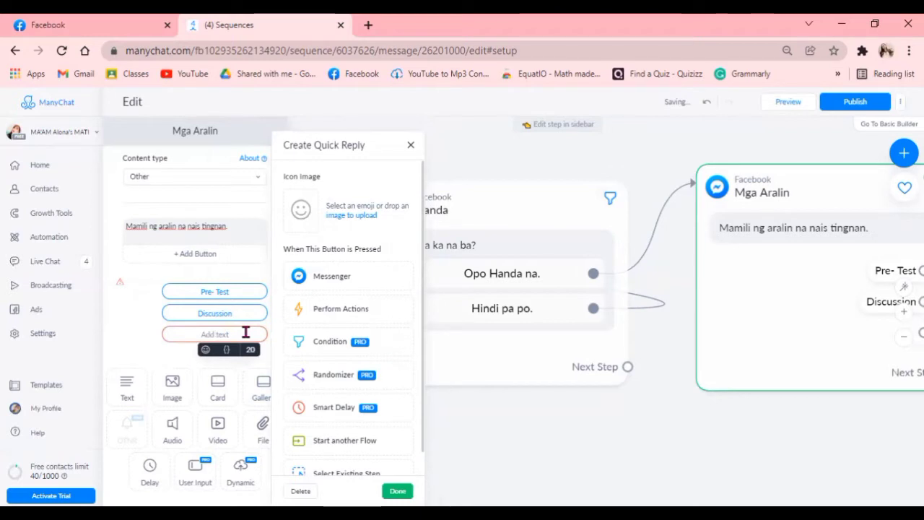
{"action": "type", "text": "M"}
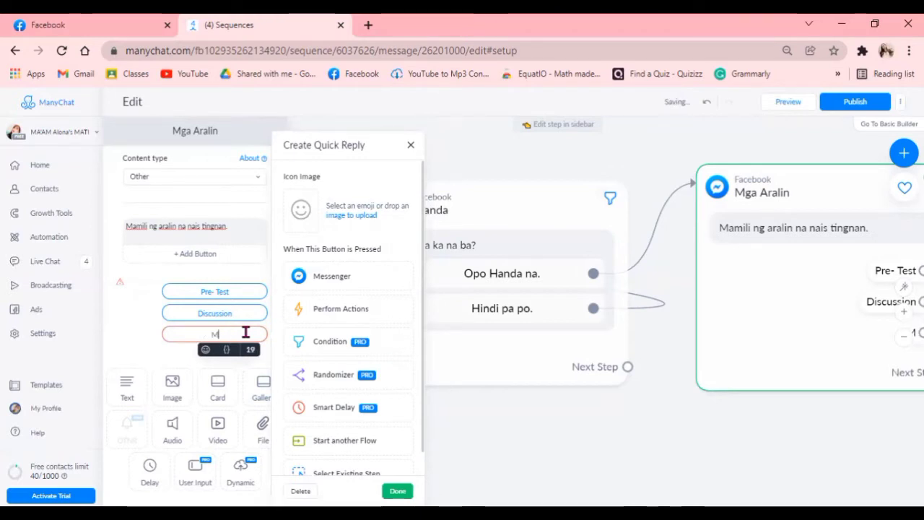
{"action": "type", "text": "ga sasa"}
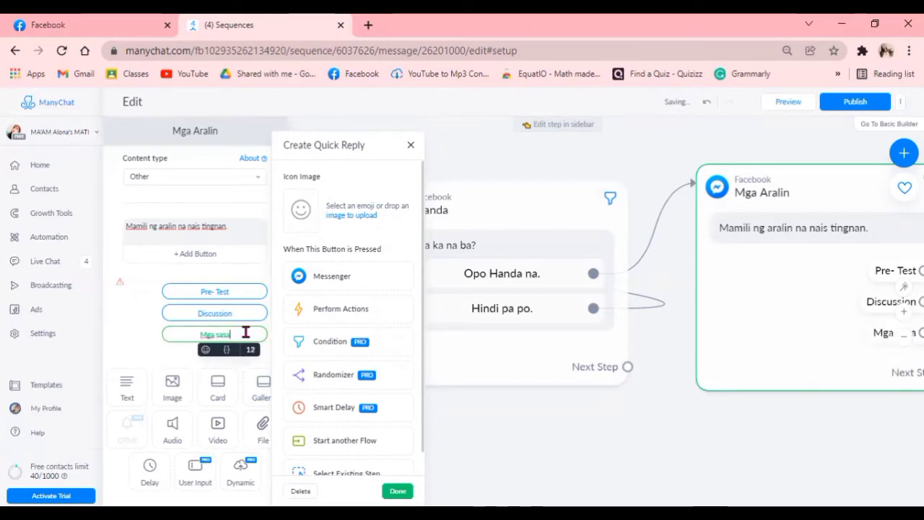
{"action": "type", "text": "gutan"}
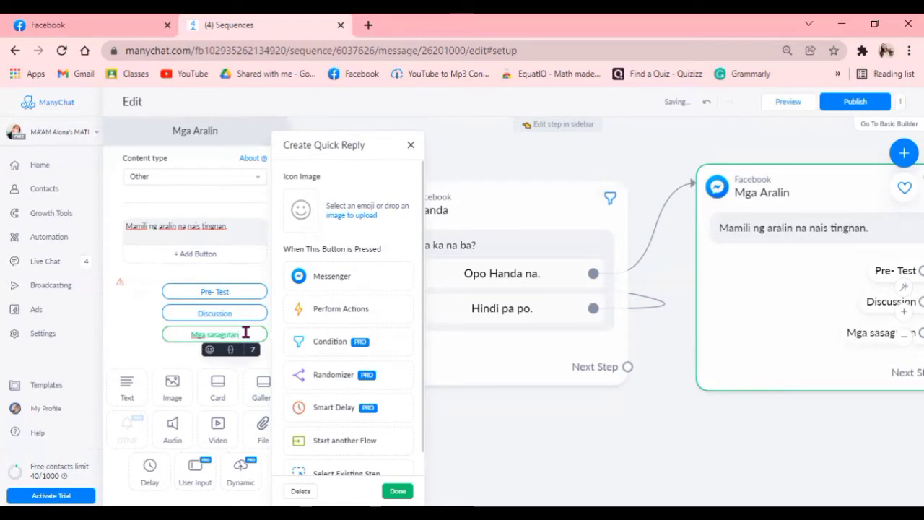
{"action": "left_click", "coordinate": [397, 491]}
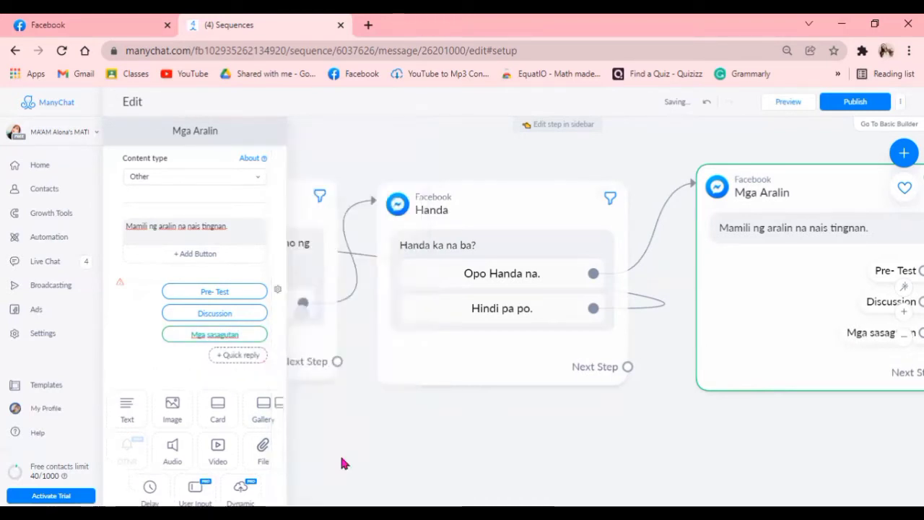
Add a fourth quick reply titled "Announcements" below Mga sasagutan.
{"action": "left_click", "coordinate": [241, 354]}
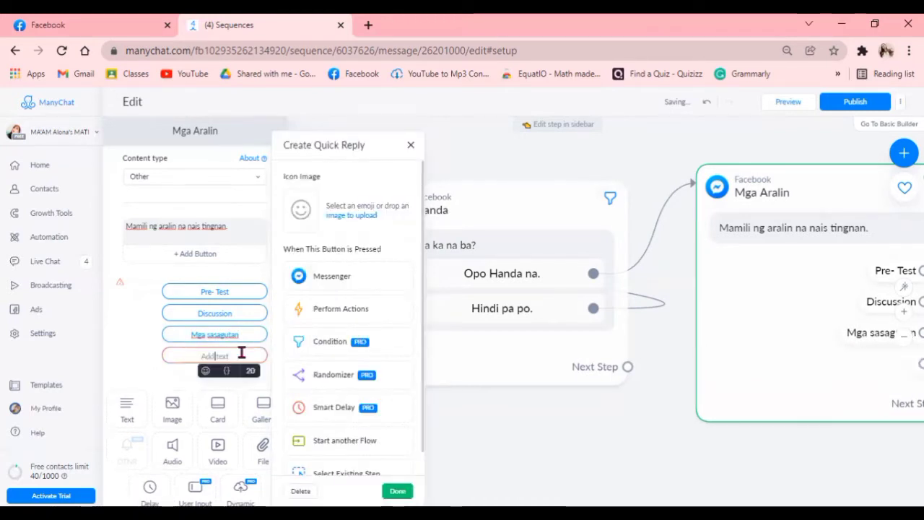
{"action": "type", "text": "A"}
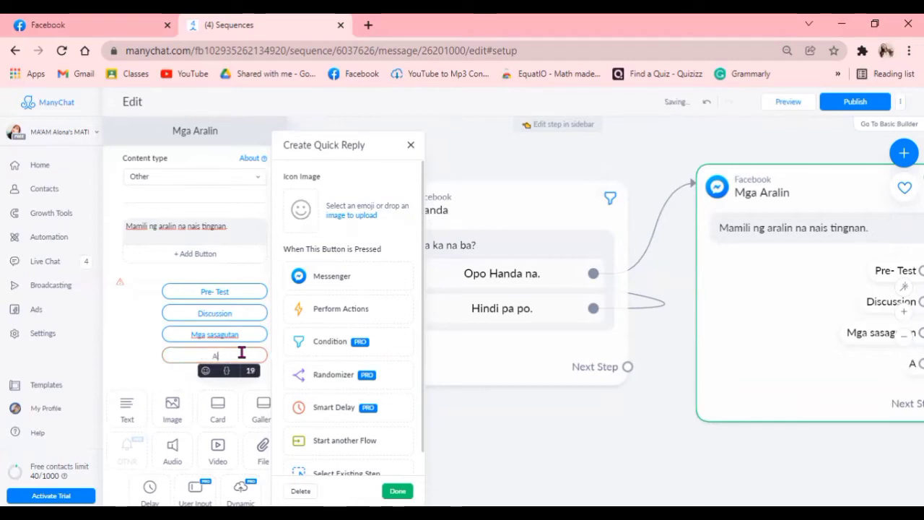
{"action": "type", "text": "nnouncem"}
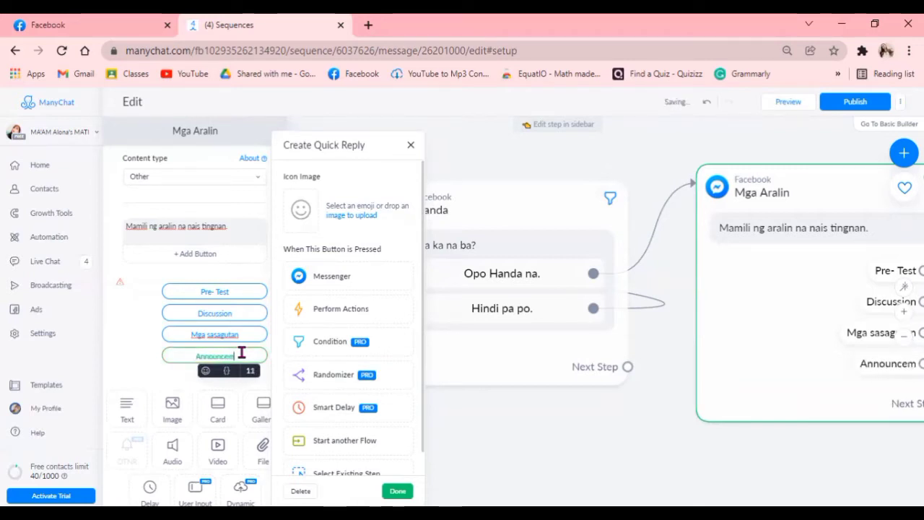
{"action": "type", "text": "ents"}
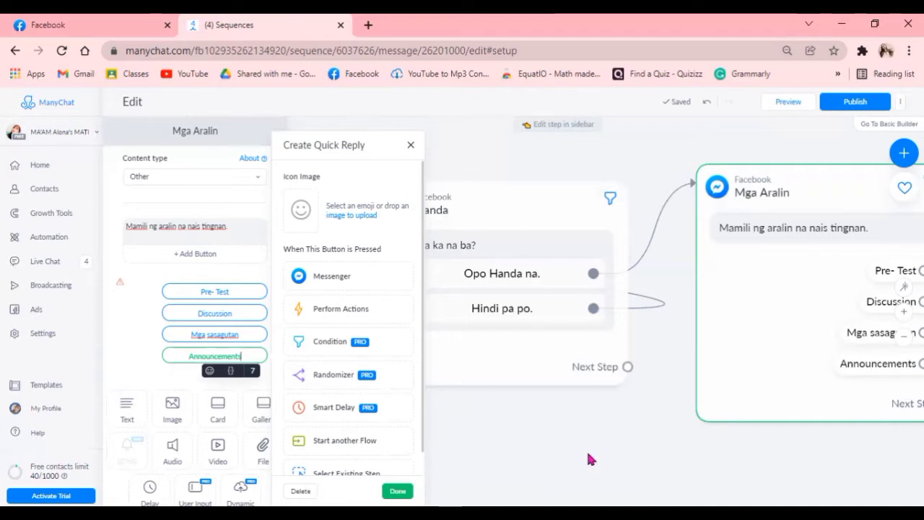
{"action": "left_click", "coordinate": [398, 491]}
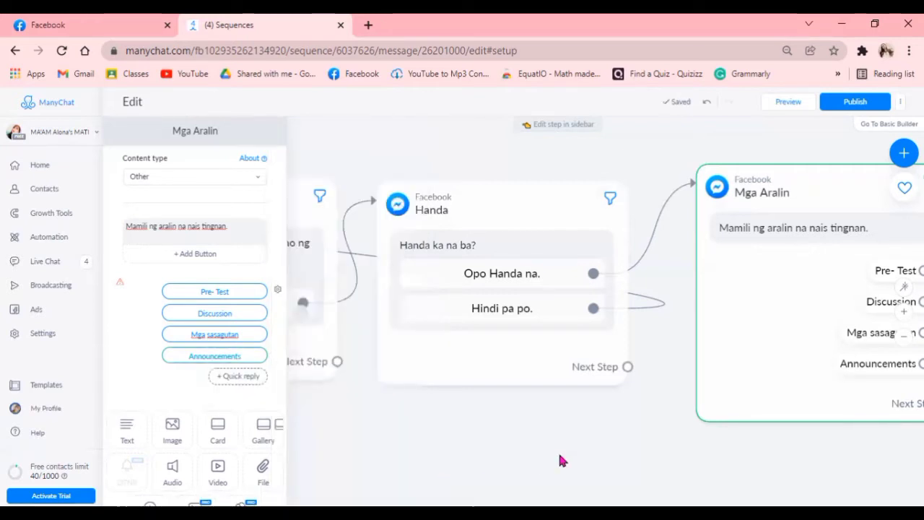
Connect the "Pre- Test" quick reply to a new Messenger message placed beside the Mga Aralin step.
{"action": "left_click", "coordinate": [562, 460]}
{"action": "left_click_drag", "start_coordinate": [560, 457], "coordinate": [332, 437]}
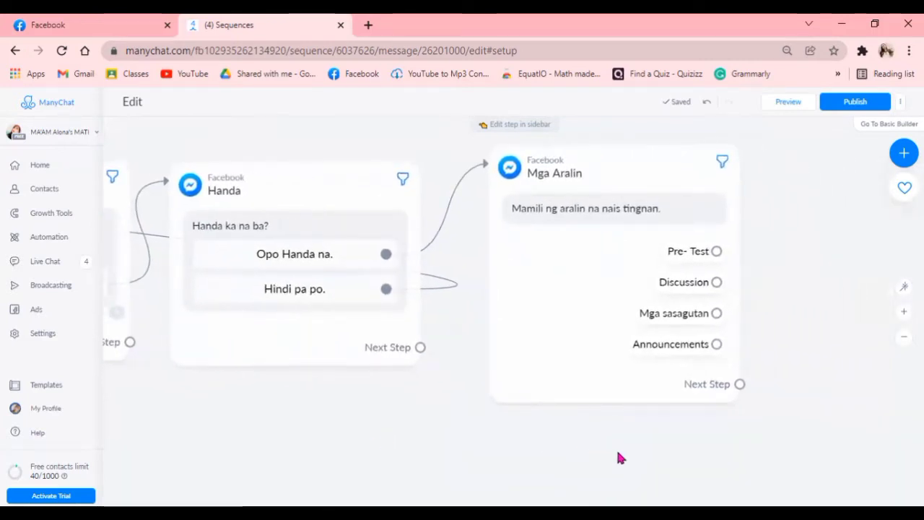
{"action": "left_click_drag", "start_coordinate": [617, 455], "coordinate": [468, 453]}
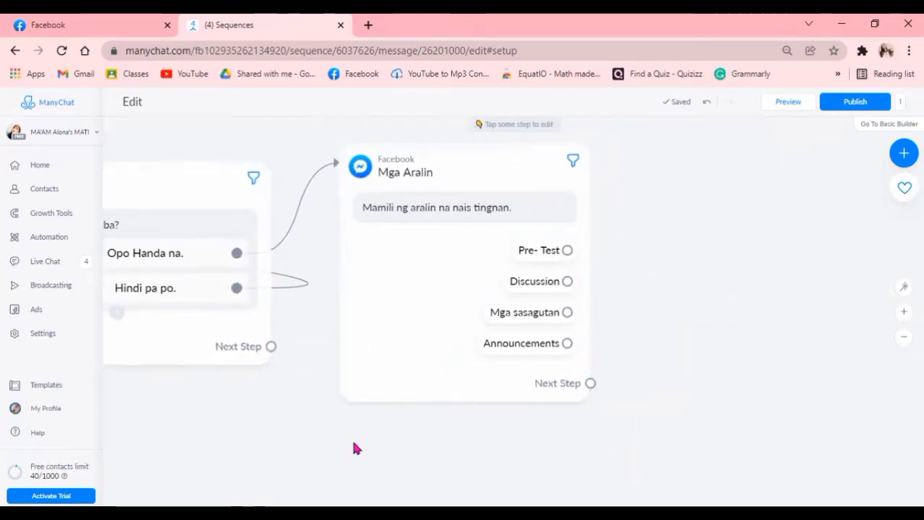
{"action": "mouse_move", "coordinate": [354, 441]}
{"action": "left_mouse_down"}
{"action": "mouse_move", "coordinate": [706, 470]}
{"action": "mouse_move", "coordinate": [651, 446]}
{"action": "mouse_move", "coordinate": [355, 443]}
{"action": "left_mouse_up"}
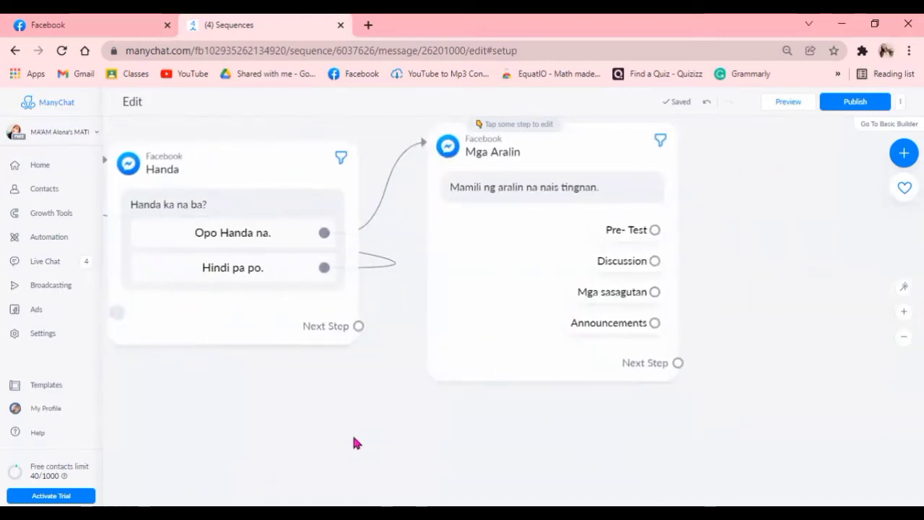
{"action": "left_click_drag", "start_coordinate": [650, 436], "coordinate": [363, 440]}
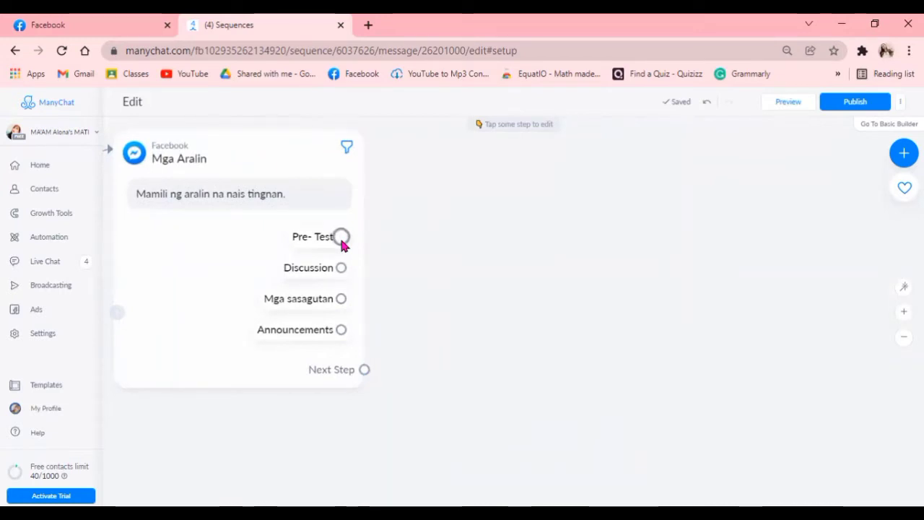
{"action": "left_click_drag", "start_coordinate": [341, 242], "coordinate": [428, 185]}
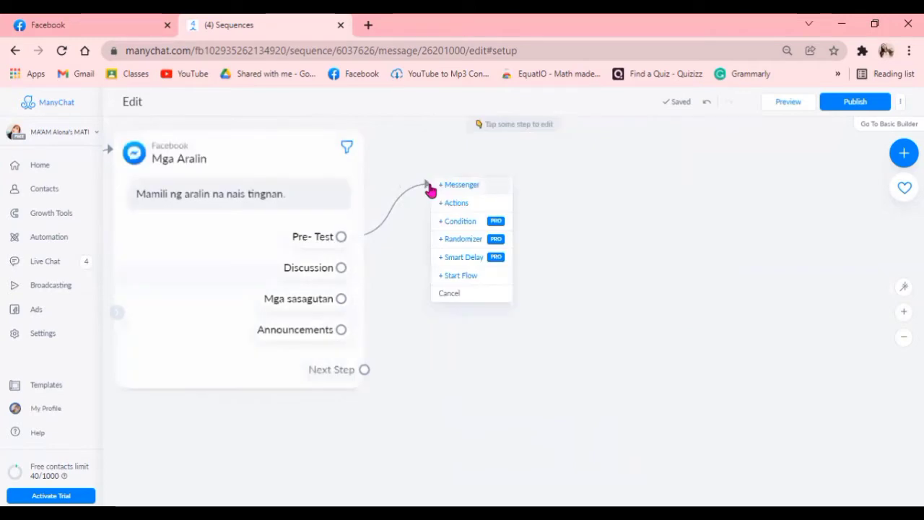
{"action": "left_click", "coordinate": [462, 185]}
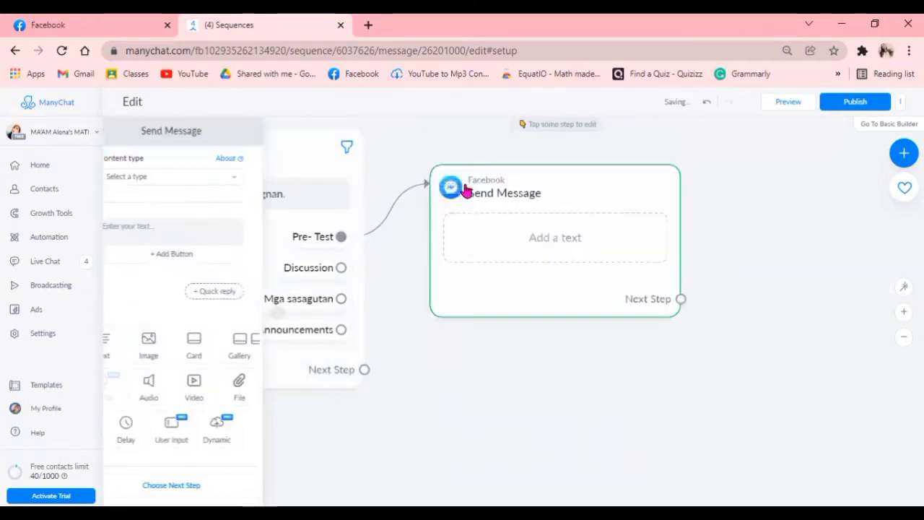
Rename the new message step "Pre Test" and set its content type to Other.
{"action": "left_click", "coordinate": [182, 136]}
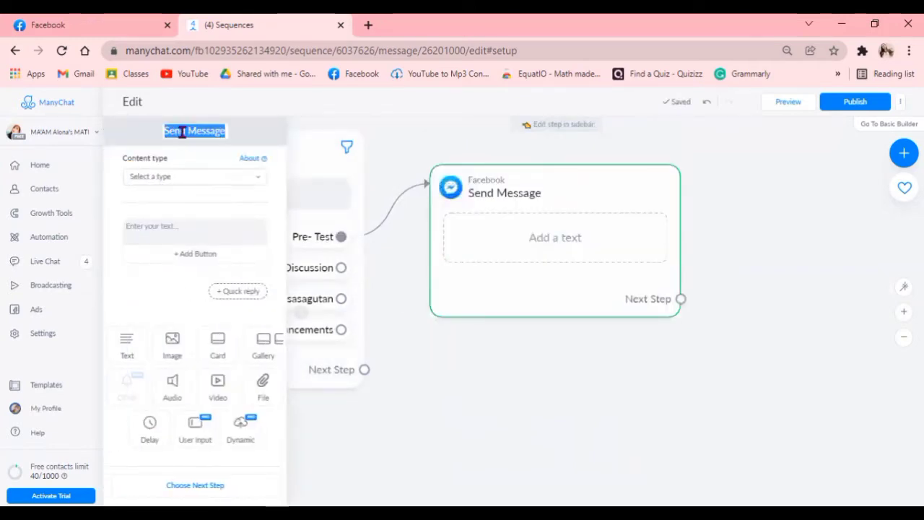
{"action": "type", "text": "Pre Test"}
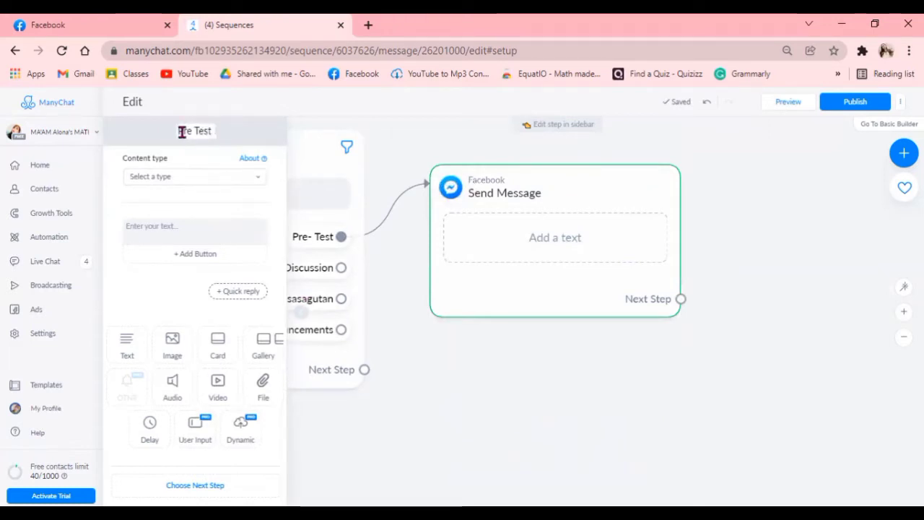
{"action": "left_click", "coordinate": [215, 185]}
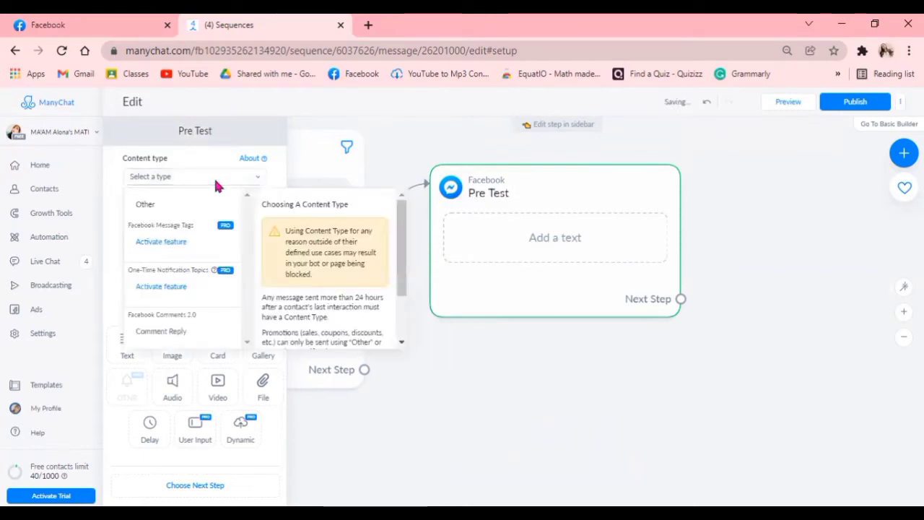
{"action": "left_click", "coordinate": [163, 205]}
Enter "Sagutan ang mga tanong, picturan at isend sa akin." as the Pre Test message's text.
{"action": "left_click", "coordinate": [161, 231]}
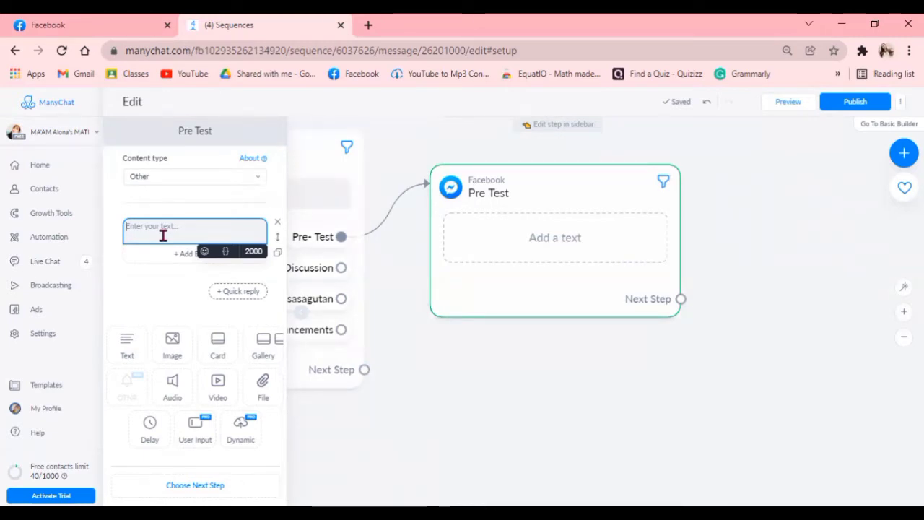
{"action": "type", "text": "Sag"}
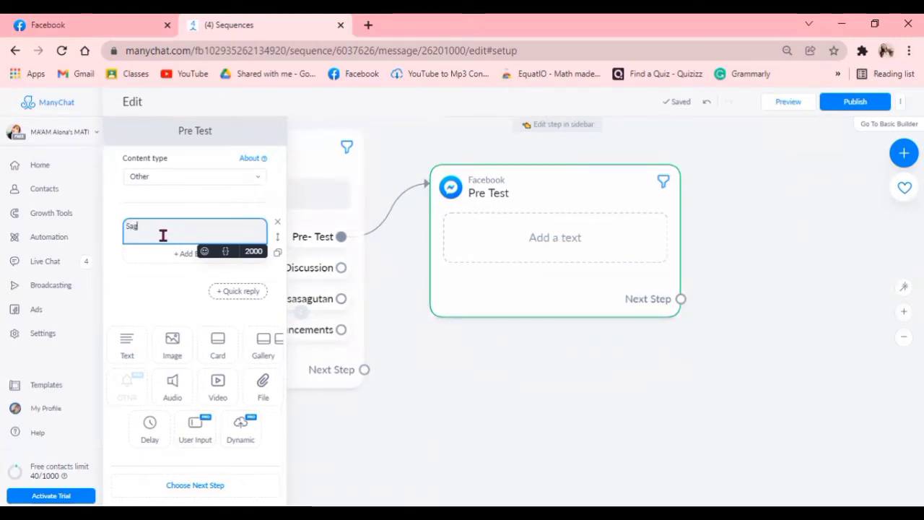
{"action": "type", "text": "utan ang"}
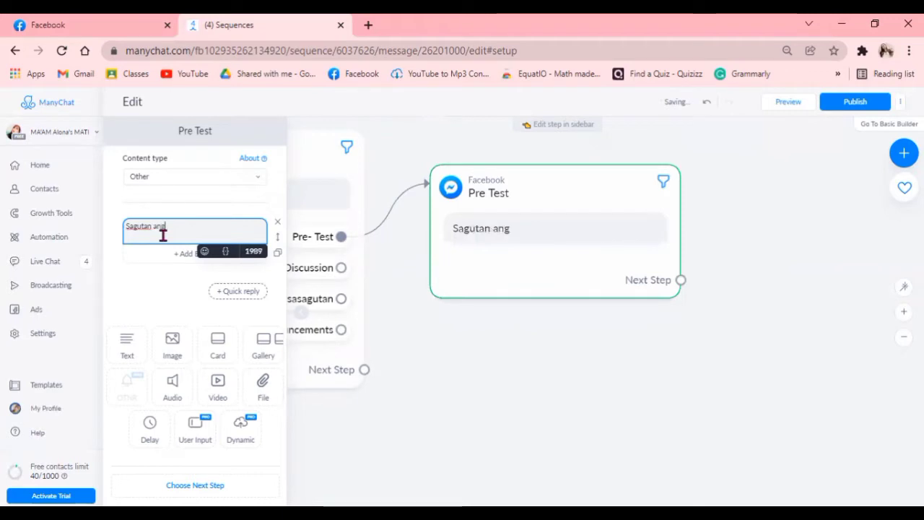
{"action": "type", "text": " mga tanong, pic"}
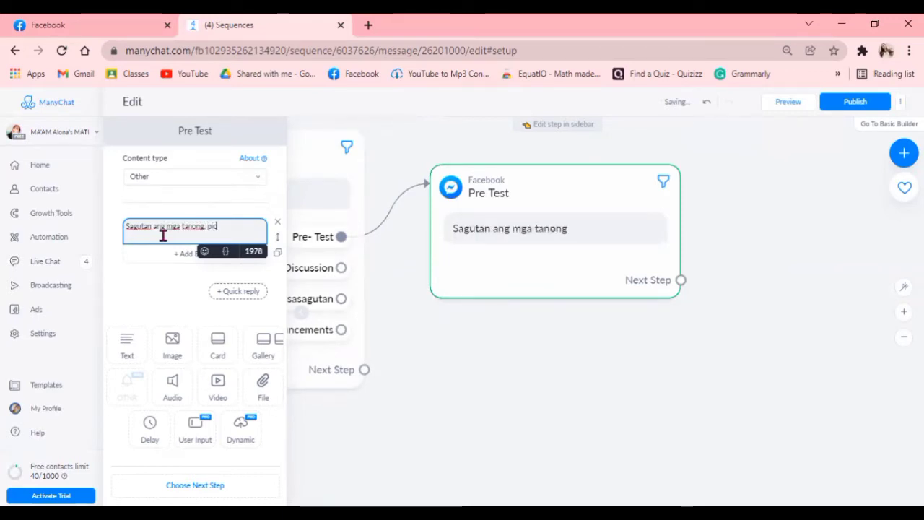
{"action": "type", "text": "turan at"}
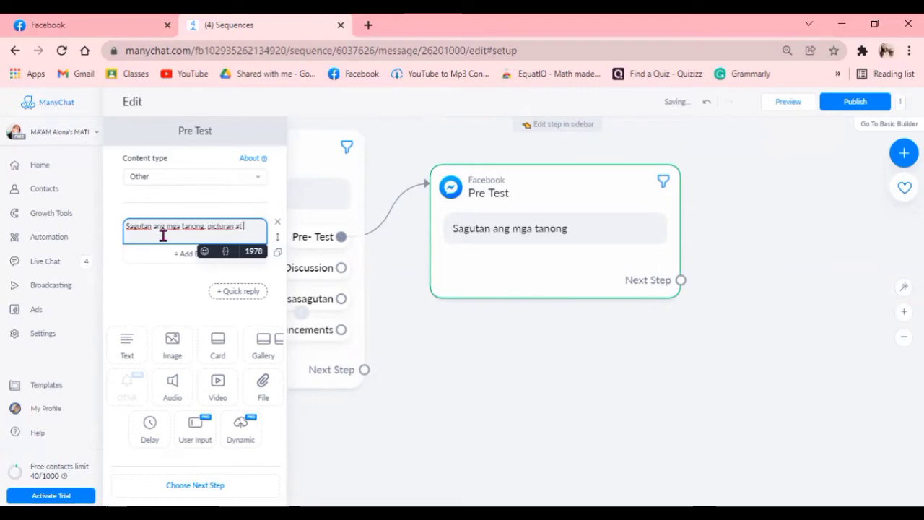
{"action": "type", "text": " isend s"}
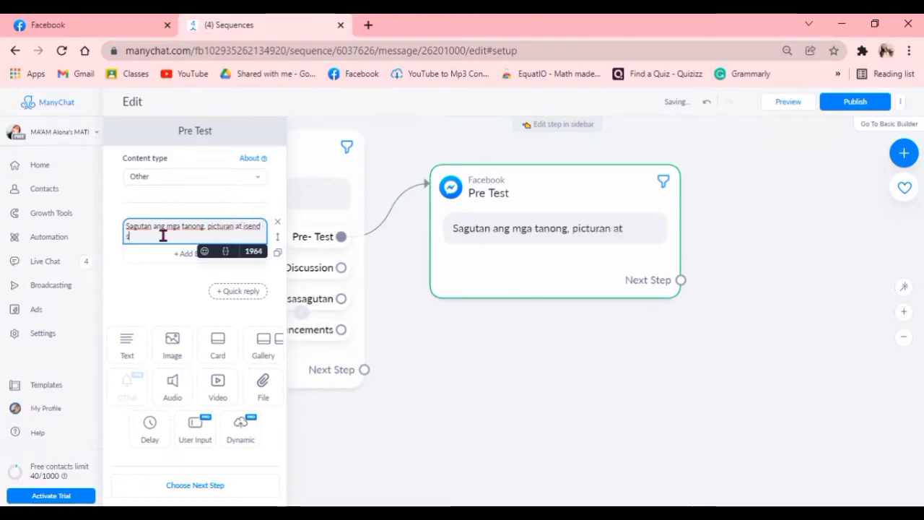
{"action": "type", "text": "a akin."}
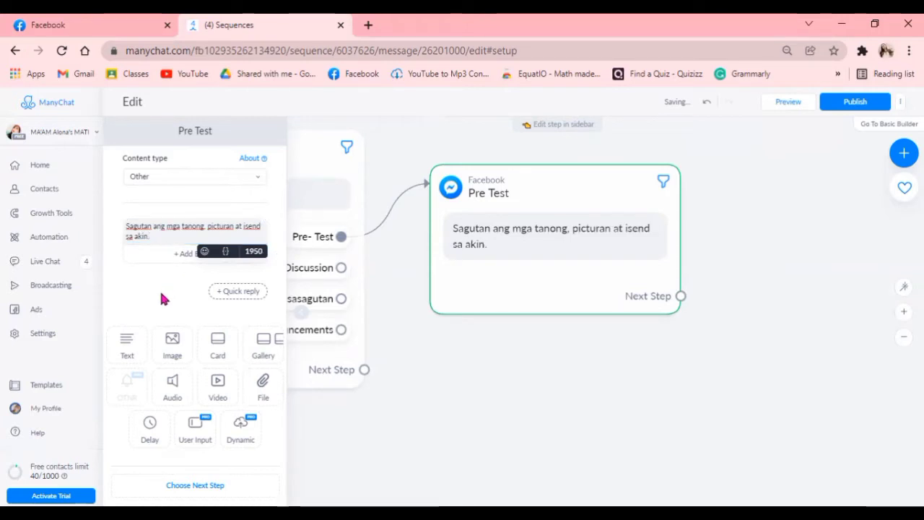
{"action": "left_click", "coordinate": [137, 227]}
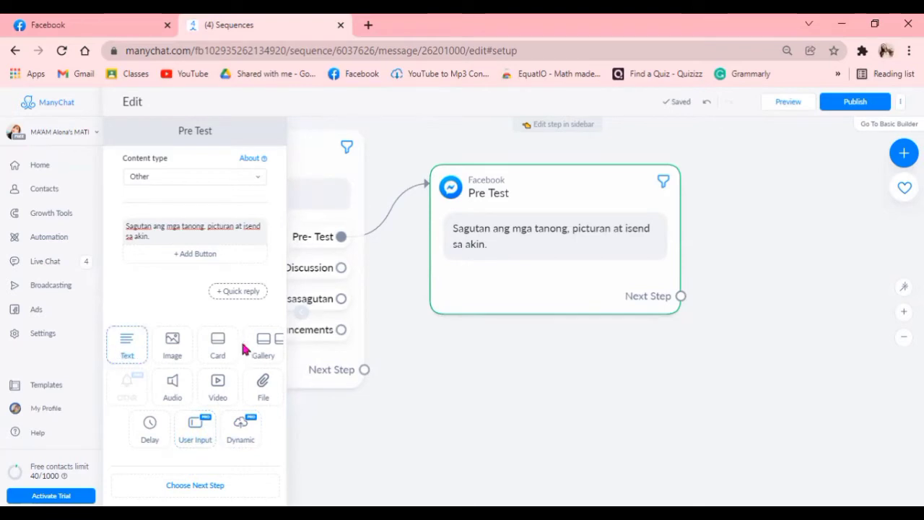
Add a second text block to Pre Test with six numbered fill-in-the-blank quadrilateral definitions, starting with "A quadrilateral with two pairs of adjacent sides".
{"action": "left_click", "coordinate": [143, 345]}
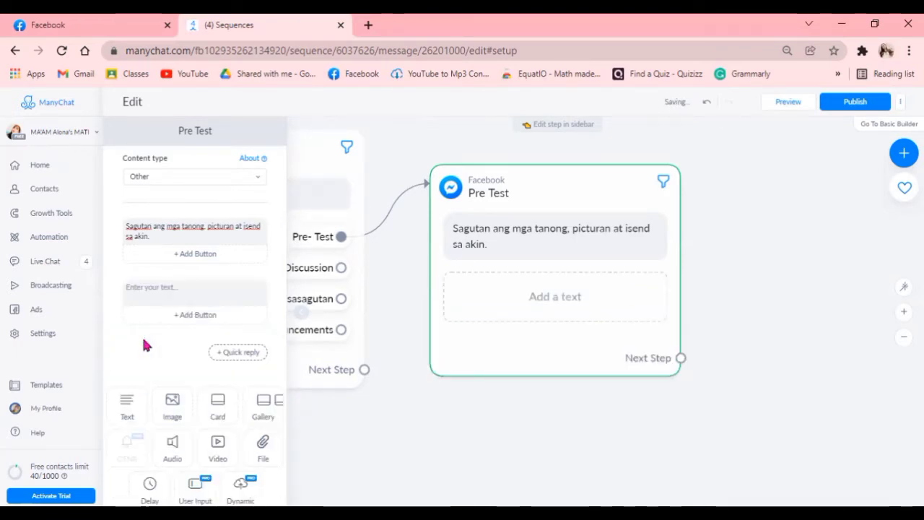
{"action": "left_click", "coordinate": [166, 294]}
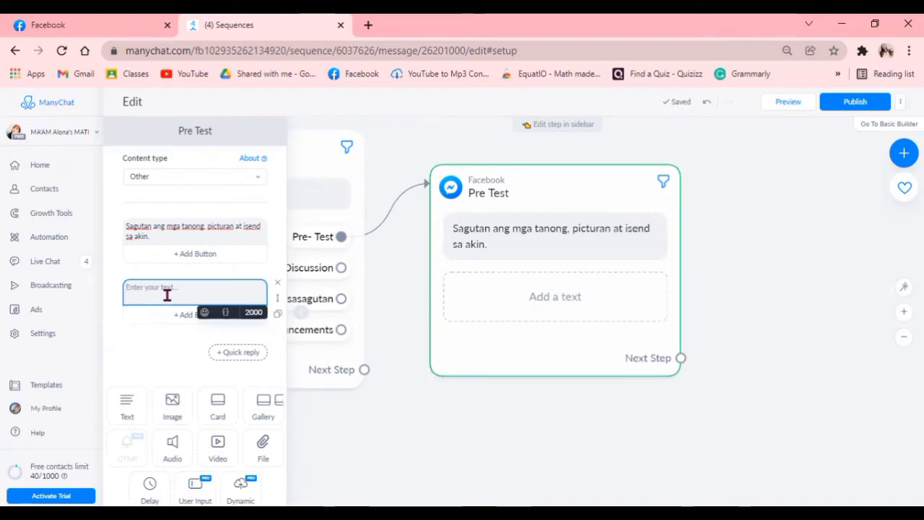
{"action": "left_click", "coordinate": [391, 423]}
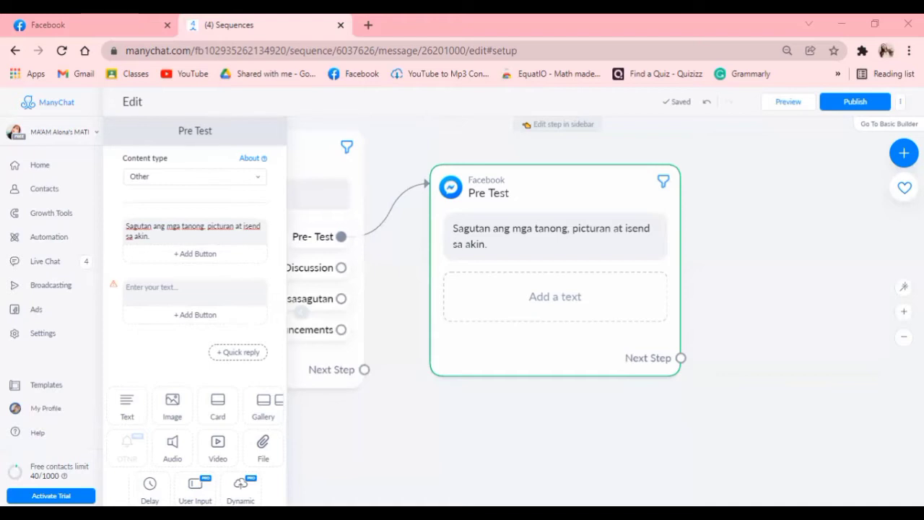
{"action": "left_click", "coordinate": [146, 287]}
{"action": "left_click", "coordinate": [176, 289]}
{"action": "type", "text": "__________1. A quadrilateral with two pairs of adjacent sides that are equal in length; a kite is a rhombus if all side lengths are equal. __________2. A quadrilateral with opposite sides that are parallel and congruent in length. __________3. A parallelogram with four congruent sides and four right angles __________4. A parallelogram with four congruent sides. __________5. A quadrilateral with at least one pair of parallel sides. __________6. A parallelogram with four right angles."}
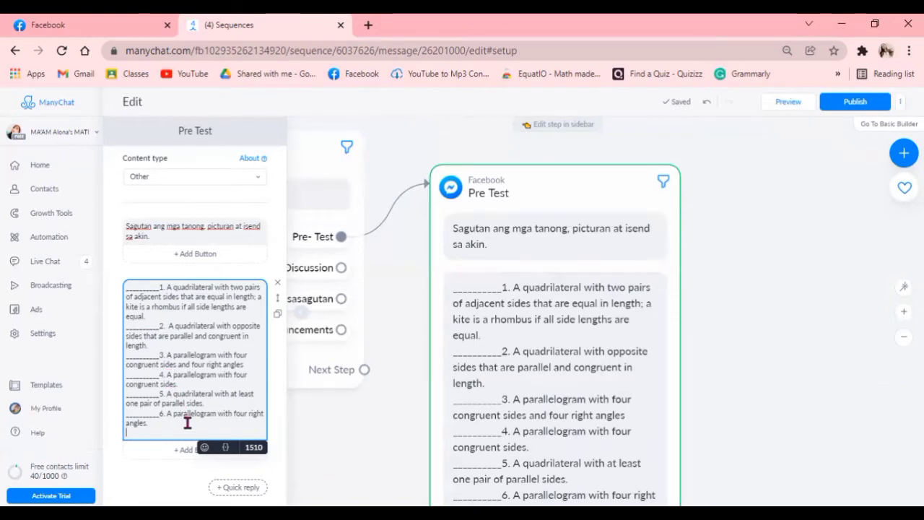
Delete question 6, "A parallelogram with four right angles.", from the second text block.
{"action": "triple_click", "coordinate": [130, 424]}
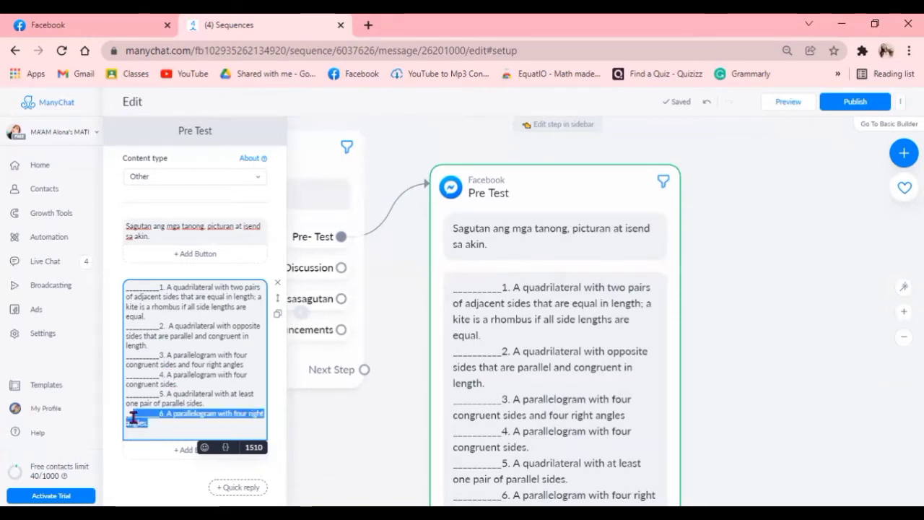
{"action": "key", "text": "BackSpace"}
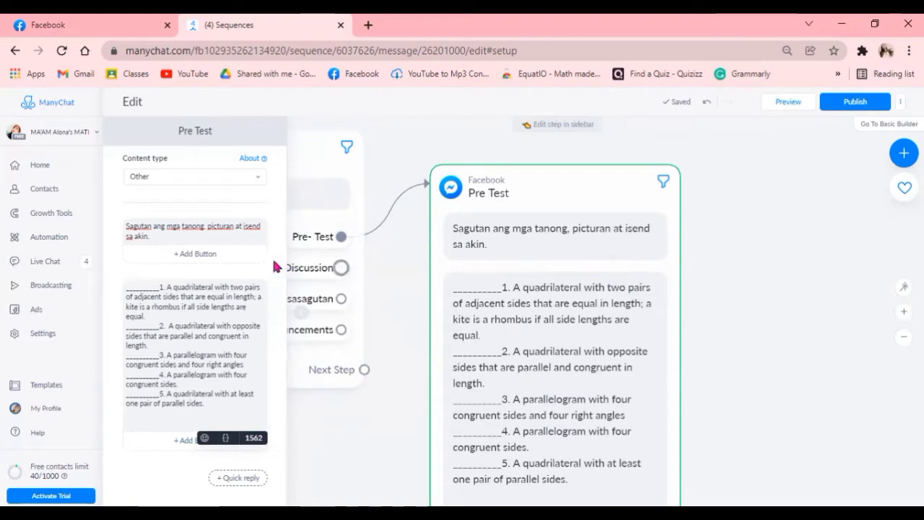
{"action": "scroll", "coordinate": [283, 245], "scroll_direction": "down", "scroll_amount": 1}
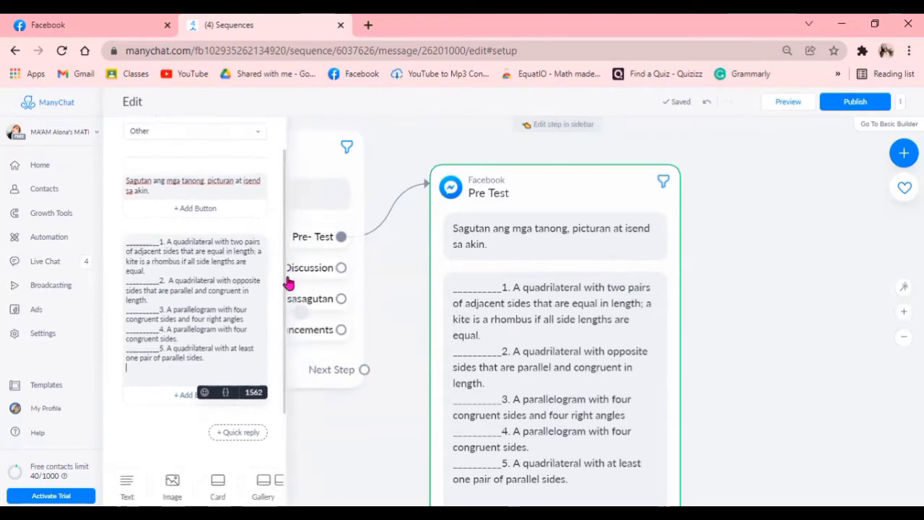
{"action": "left_click", "coordinate": [176, 376]}
Add a button titled "Bumalik" below the Pre Test questions.
{"action": "scroll", "coordinate": [176, 376], "scroll_direction": "down", "scroll_amount": 2}
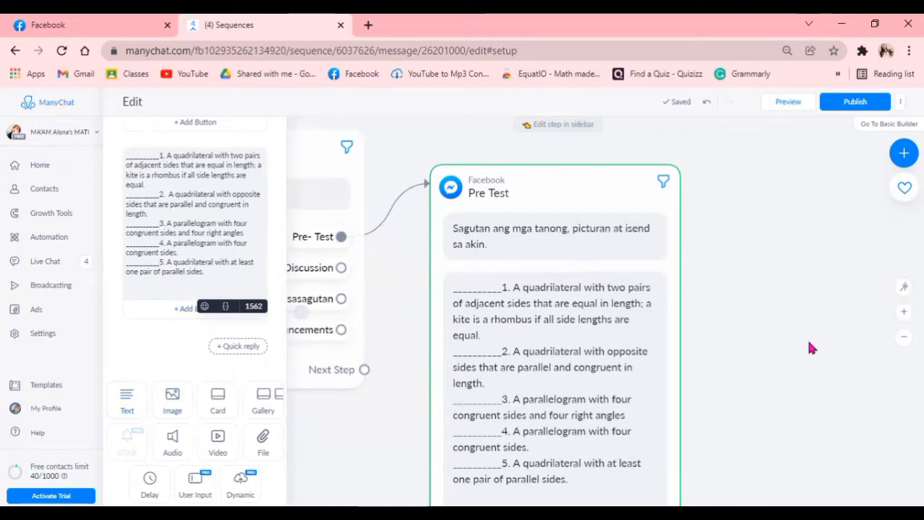
{"action": "scroll", "coordinate": [804, 267], "scroll_direction": "down", "scroll_amount": 2}
{"action": "left_click_drag", "start_coordinate": [804, 265], "coordinate": [770, 221]}
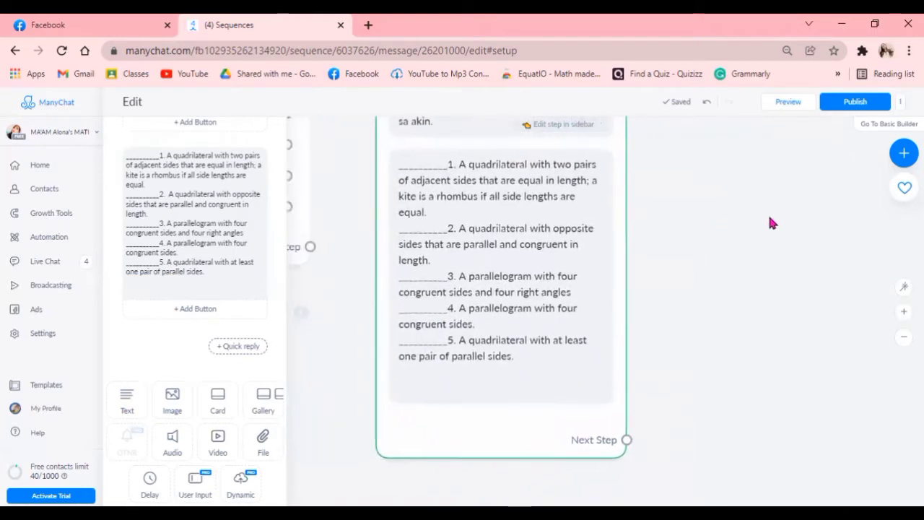
{"action": "left_click", "coordinate": [207, 308]}
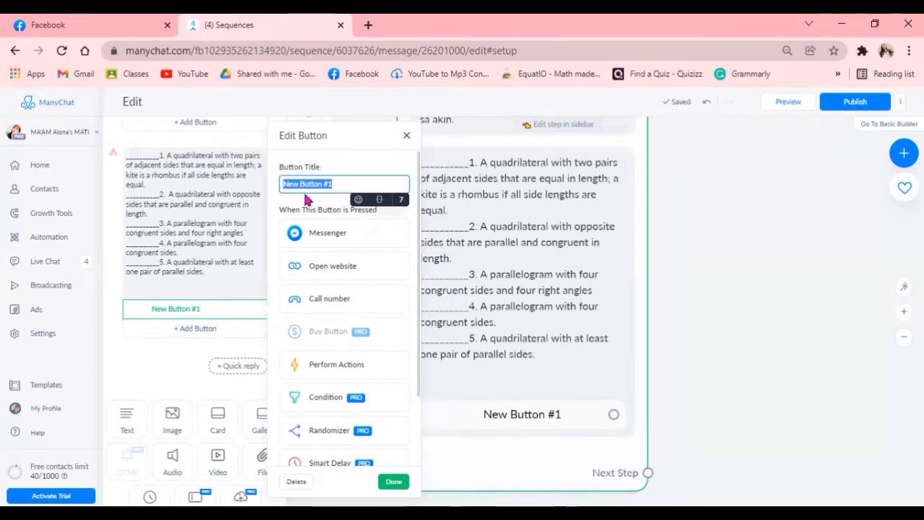
{"action": "type", "text": "Bumalik"}
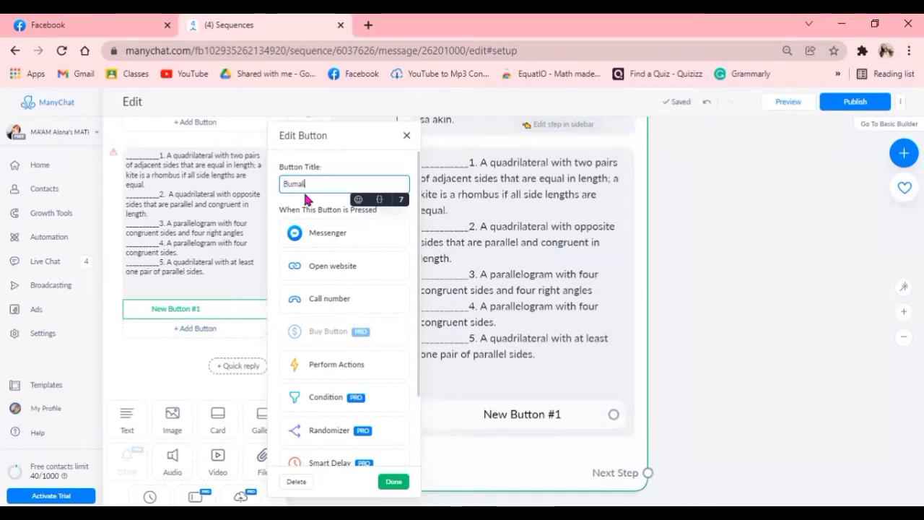
{"action": "left_click", "coordinate": [390, 481]}
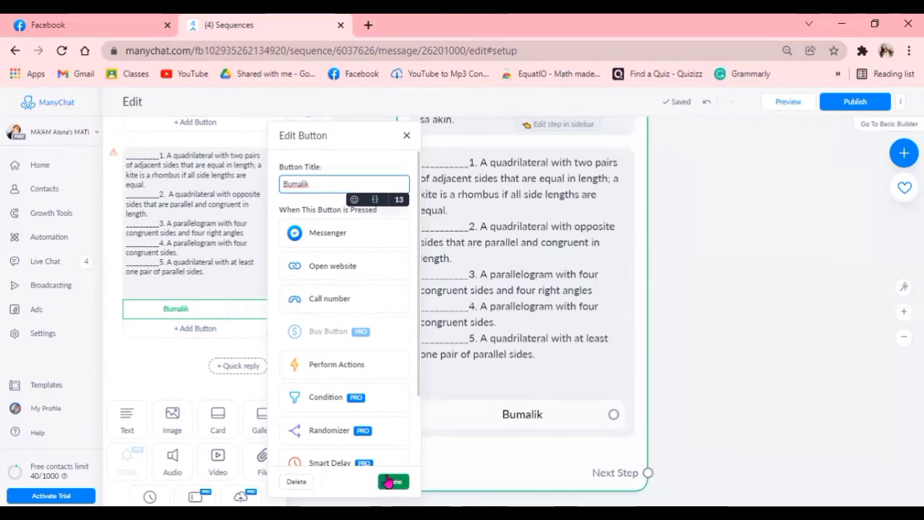
{"action": "left_click", "coordinate": [392, 482]}
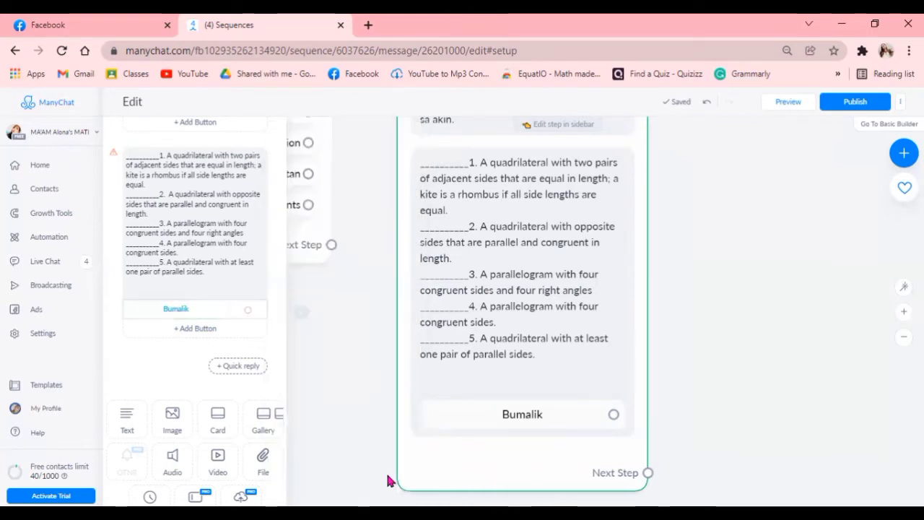
Add a second button titled "Magpatuloy" below Bumalik.
{"action": "left_click", "coordinate": [200, 329]}
{"action": "type", "text": "Magpa"}
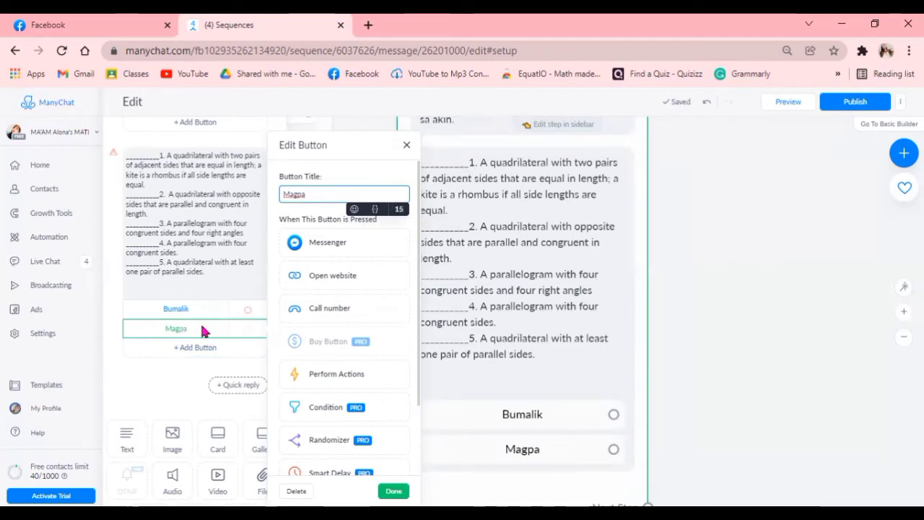
{"action": "type", "text": "tuloy"}
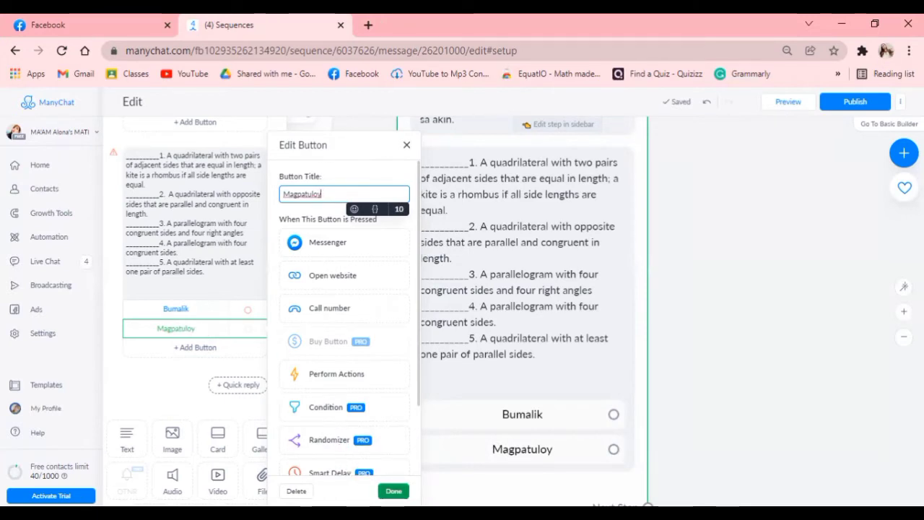
{"action": "left_click", "coordinate": [393, 491]}
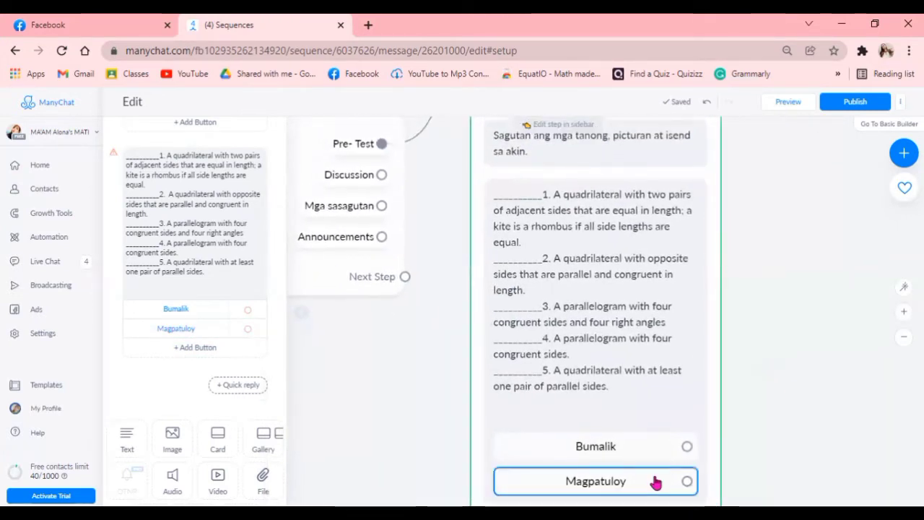
Try linking the "Bumalik" button to the Mga Aralin message, and delete that connection.
{"action": "left_click", "coordinate": [687, 446]}
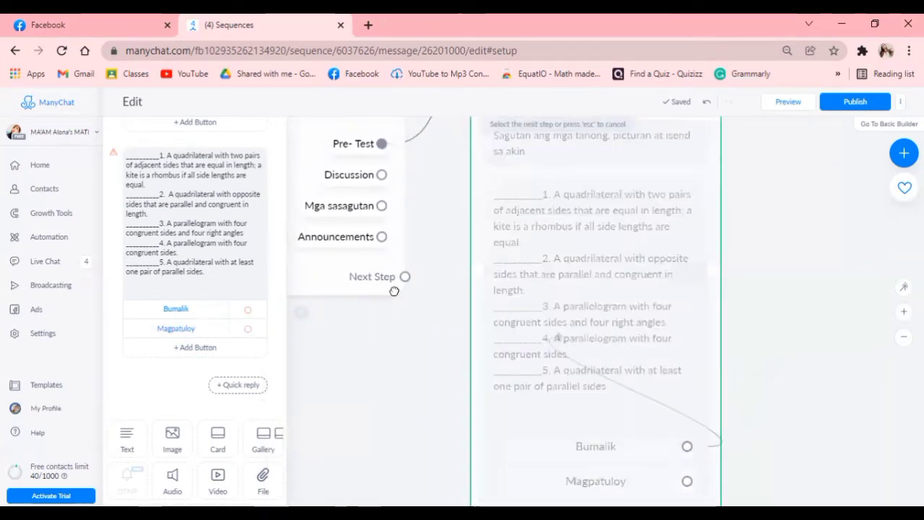
{"action": "left_click", "coordinate": [316, 191]}
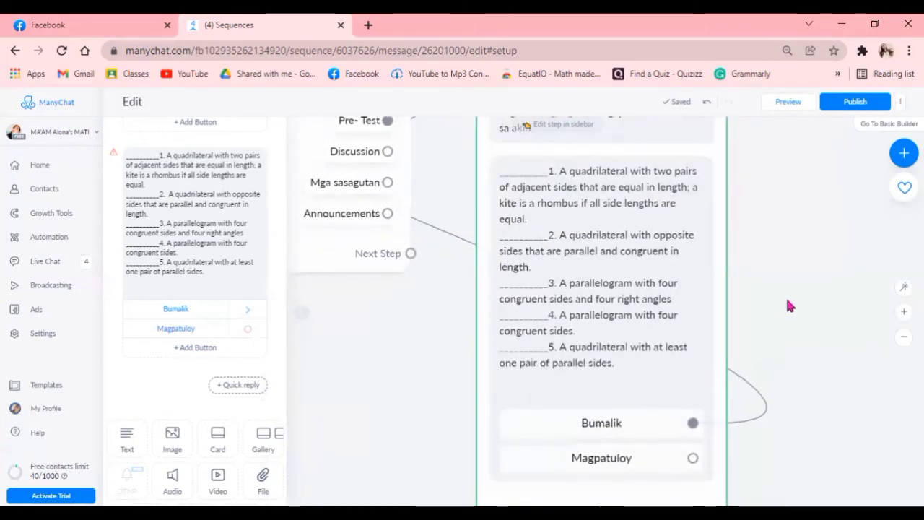
{"action": "mouse_move", "coordinate": [757, 423]}
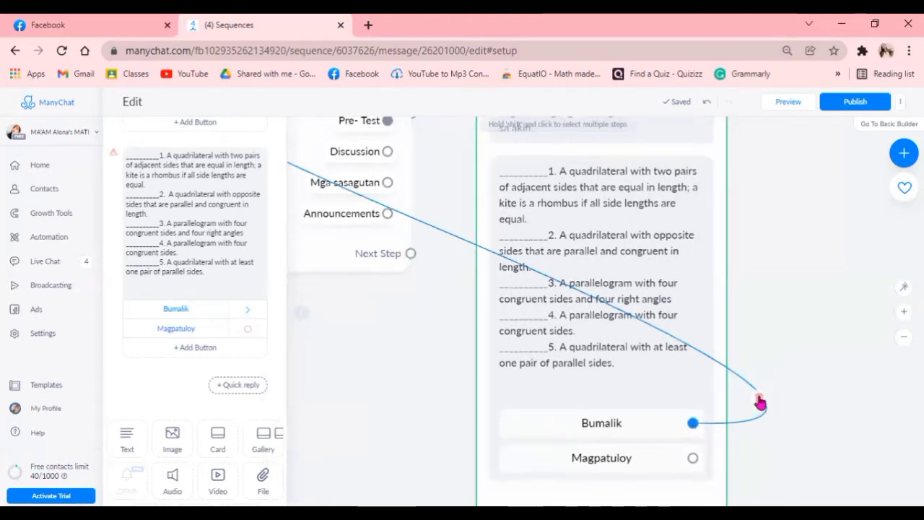
{"action": "left_click", "coordinate": [761, 403]}
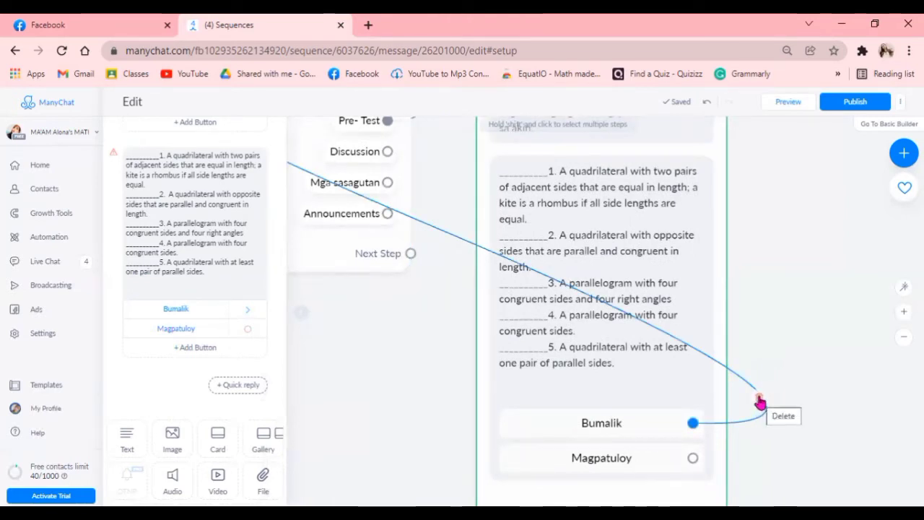
{"action": "left_click", "coordinate": [794, 402]}
{"action": "mouse_move", "coordinate": [762, 402]}
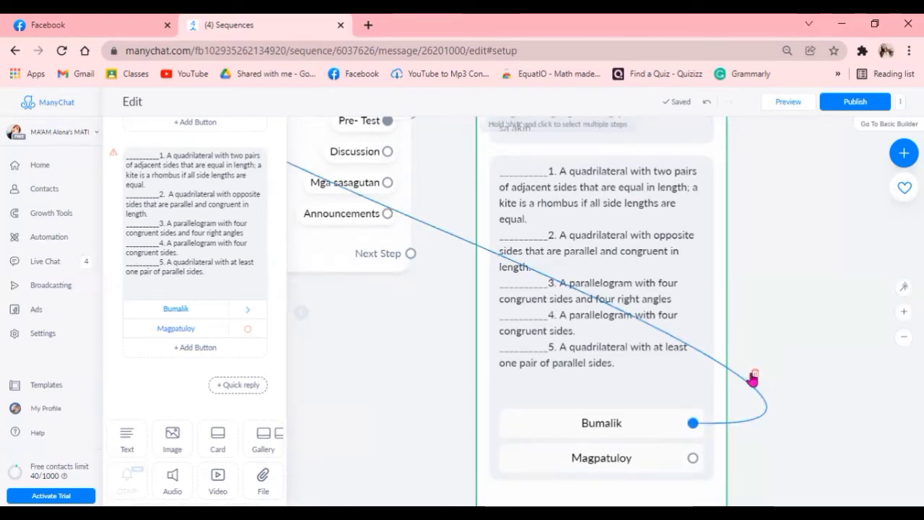
{"action": "left_click", "coordinate": [753, 376]}
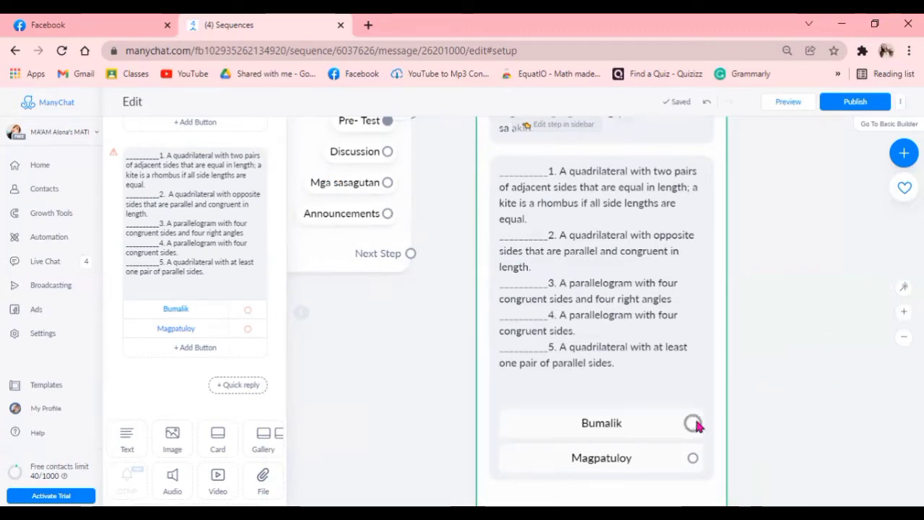
Connect the "Bumalik" button of the Pre Test message back to the Mga Aralin message.
{"action": "left_click_drag", "start_coordinate": [693, 423], "coordinate": [365, 249]}
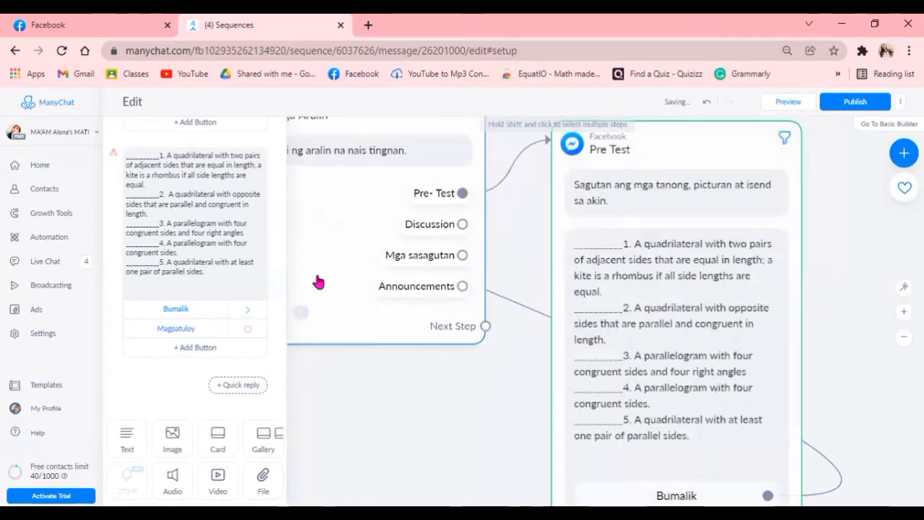
{"action": "left_click_drag", "start_coordinate": [835, 443], "coordinate": [722, 375]}
{"action": "scroll", "coordinate": [722, 375], "scroll_direction": "right", "scroll_amount": 4}
{"action": "scroll", "coordinate": [722, 374], "scroll_direction": "down", "scroll_amount": 2}
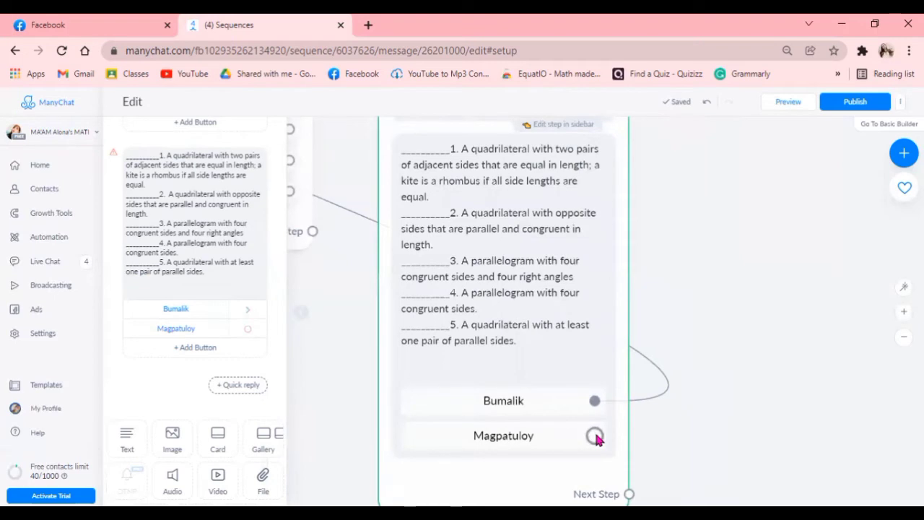
Link the "Magpatuloy" button of the Pre Test message to a new Messenger message and name it "Discussion".
{"action": "left_click_drag", "start_coordinate": [595, 438], "coordinate": [701, 153]}
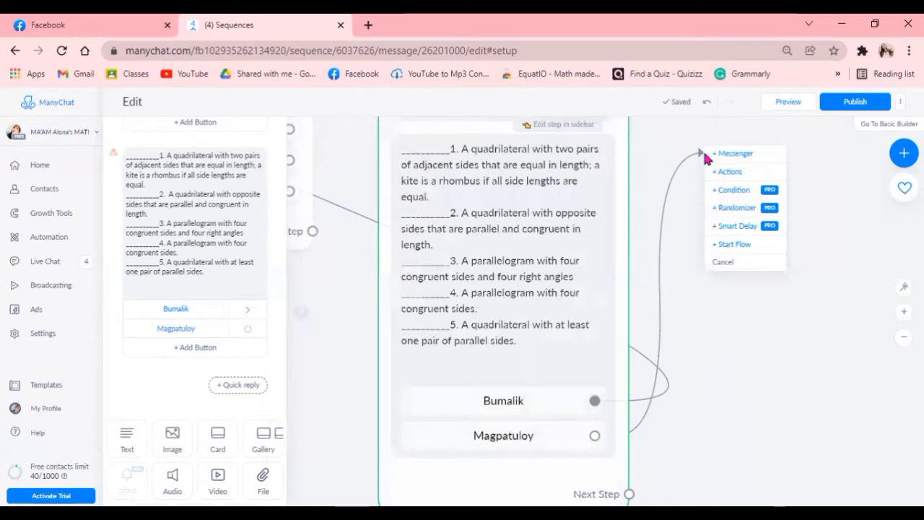
{"action": "left_click", "coordinate": [746, 160]}
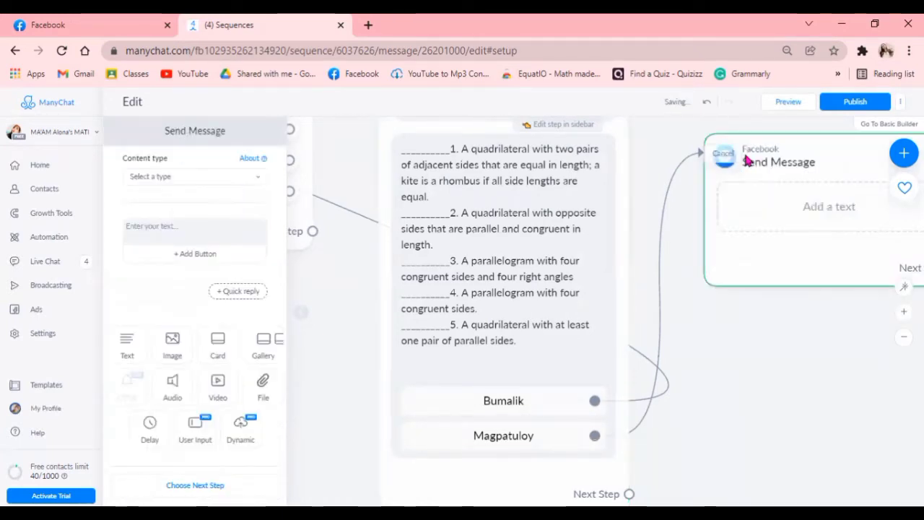
{"action": "left_click", "coordinate": [199, 132]}
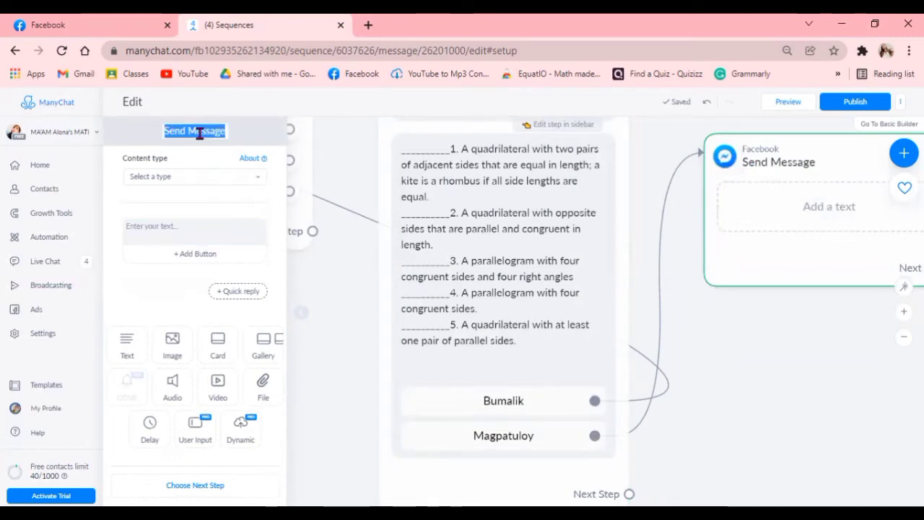
{"action": "type", "text": "Dr"}
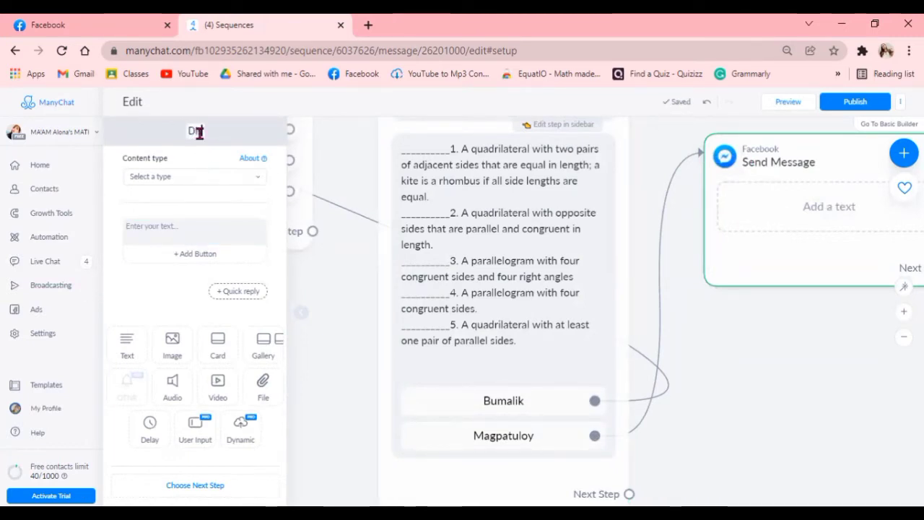
{"action": "type", "text": "scussion"}
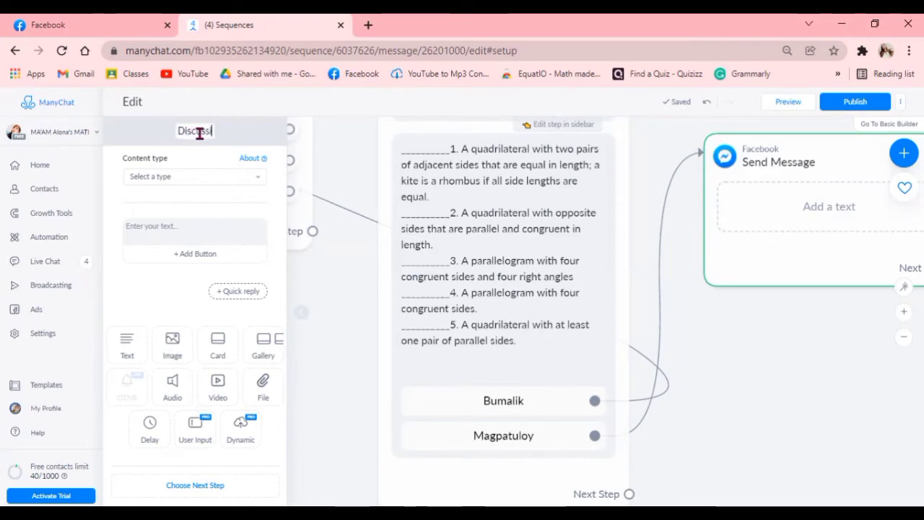
Set the Discussion message's content type to Other and enter "Topic: Quadrilaterals" as its first text.
{"action": "left_click", "coordinate": [206, 183]}
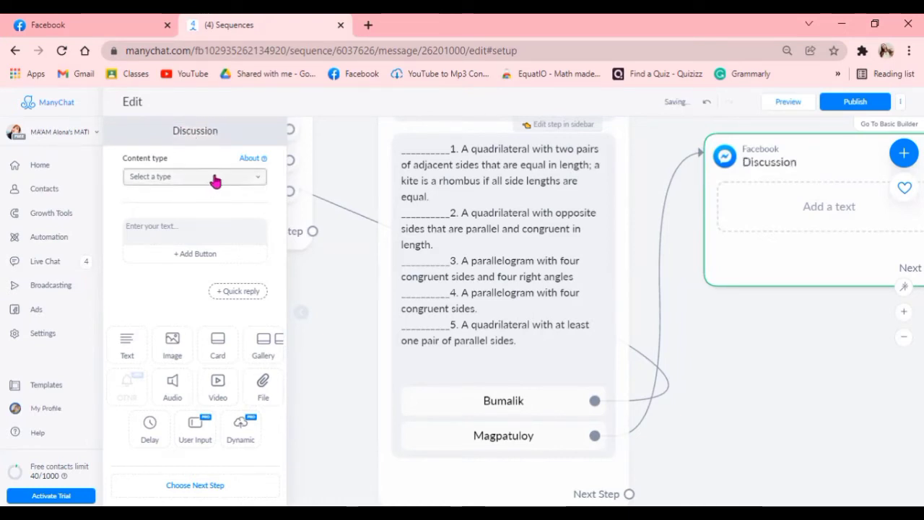
{"action": "left_click", "coordinate": [193, 204]}
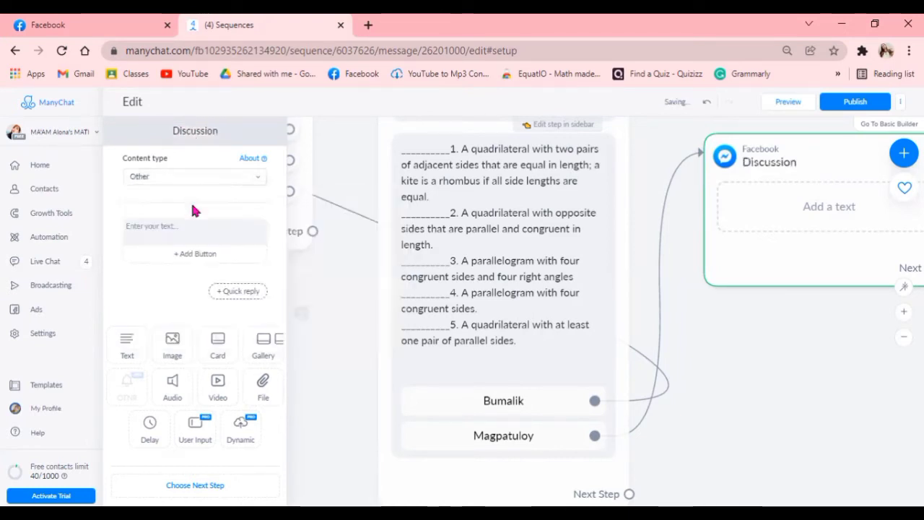
{"action": "left_click", "coordinate": [187, 226]}
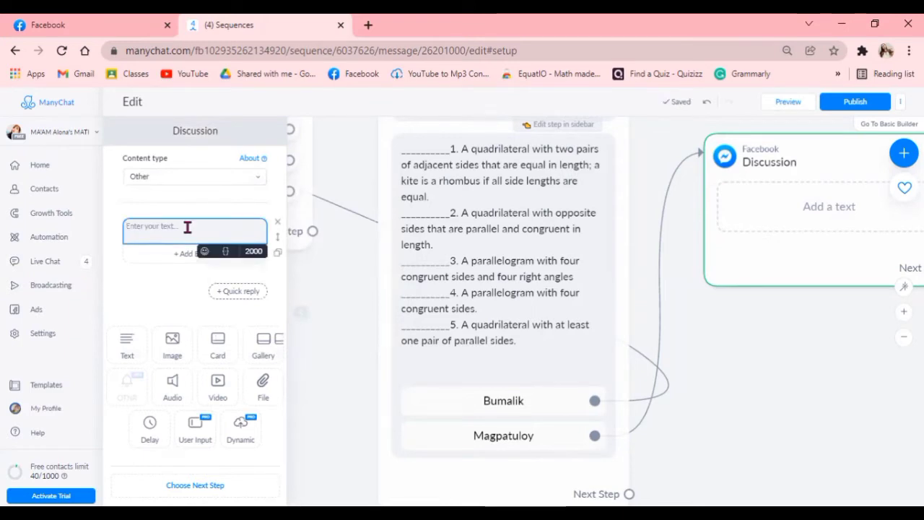
{"action": "left_click", "coordinate": [315, 343]}
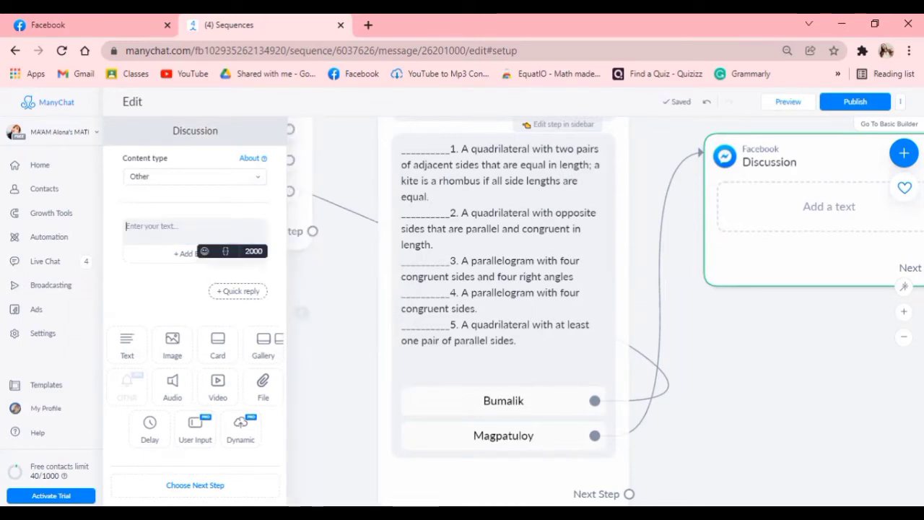
{"action": "type", "text": "To"}
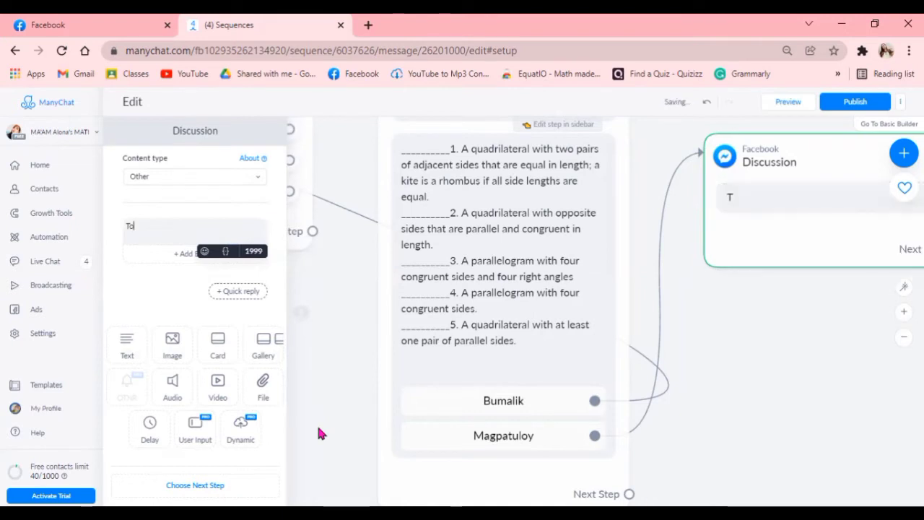
{"action": "type", "text": "pic: Q"}
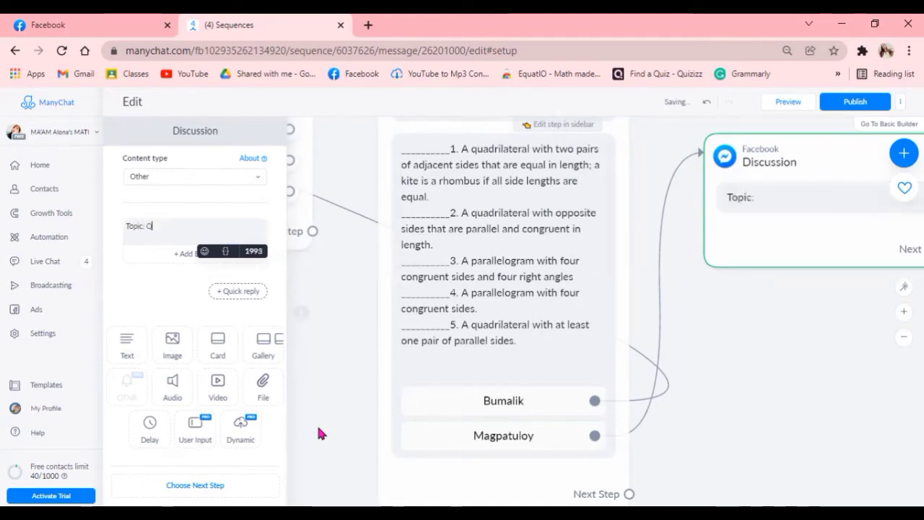
{"action": "type", "text": "uadrila"}
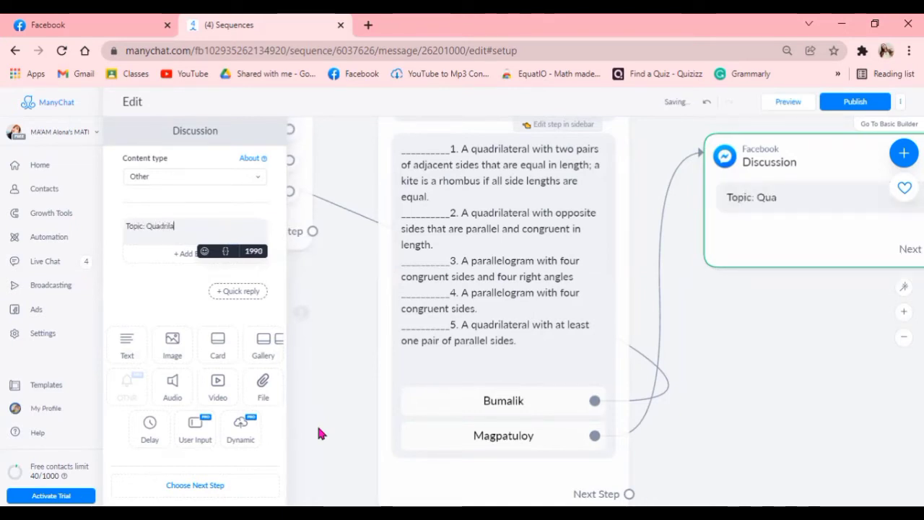
{"action": "type", "text": "terals"}
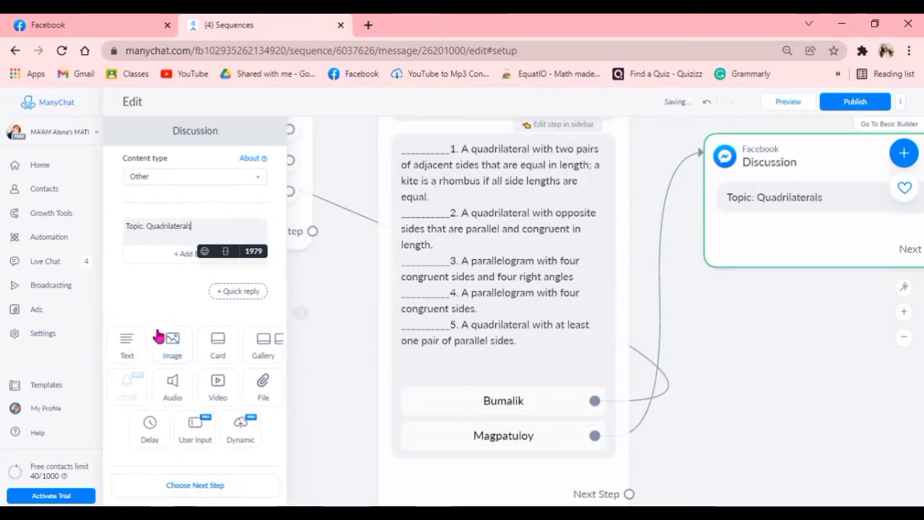
Add a text block headed "Definition": "A quadrilateral is a polygon with four sides. They are classified according to the number of parallel sides they have.".
{"action": "left_click", "coordinate": [137, 343]}
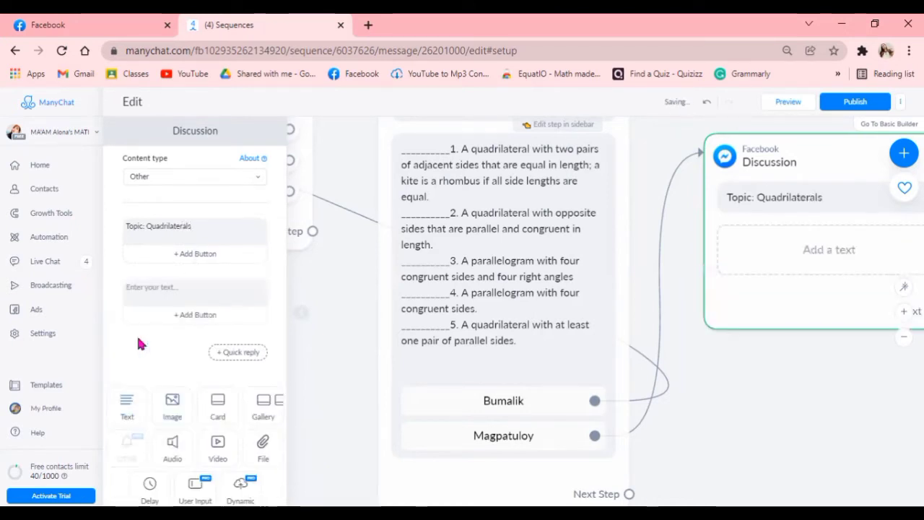
{"action": "left_click", "coordinate": [161, 288]}
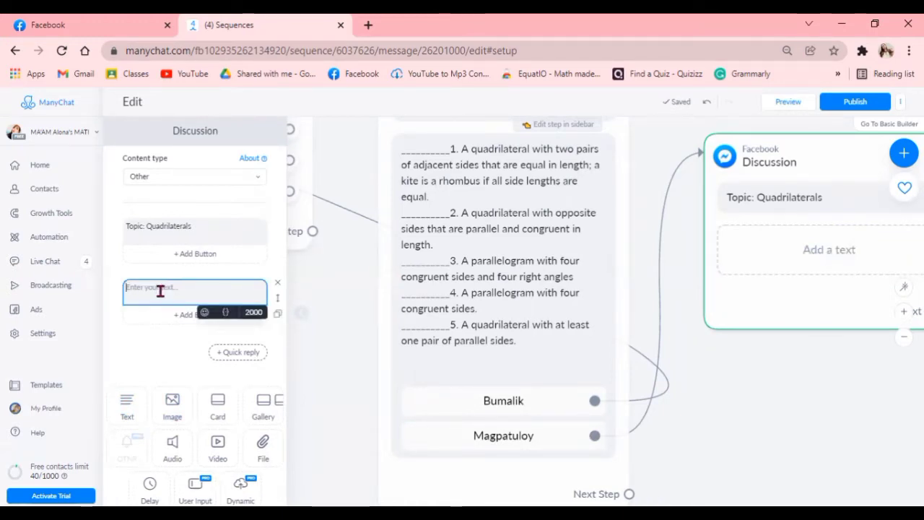
{"action": "type", "text": "Definition"}
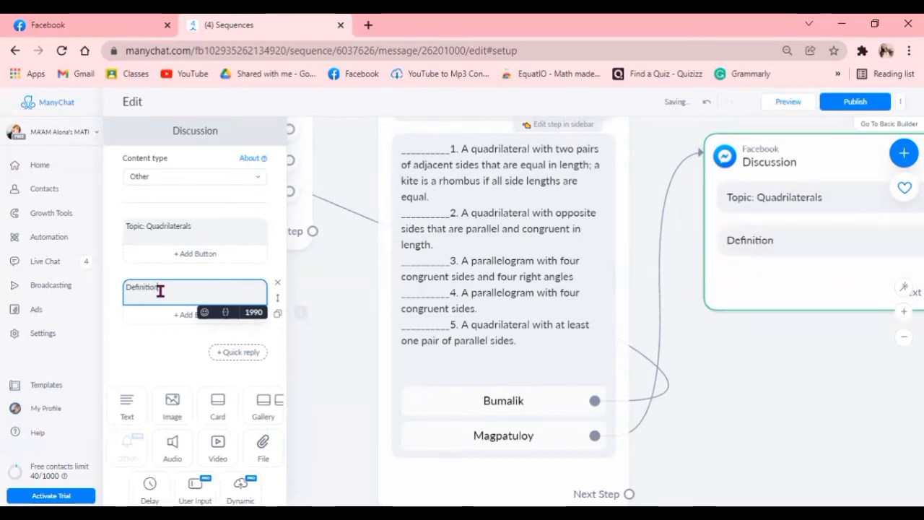
{"action": "key", "text": "Return"}
{"action": "key", "text": "Return"}
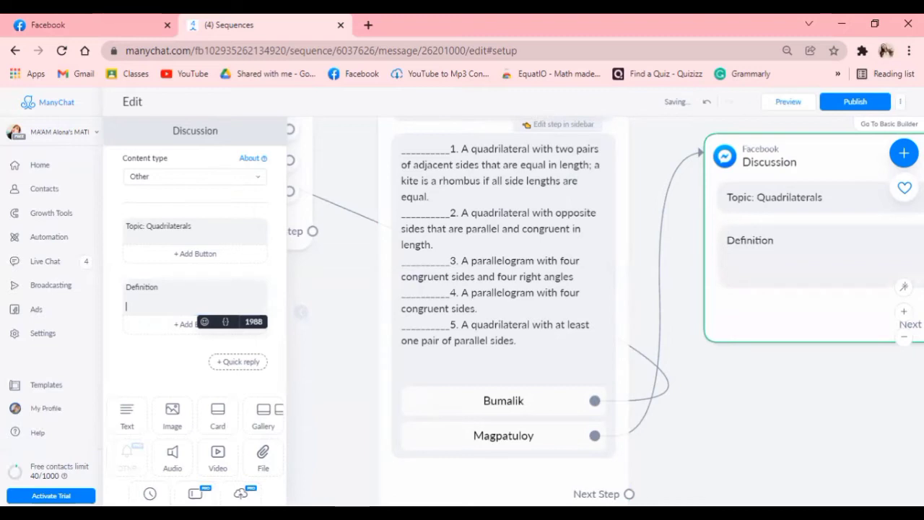
{"action": "key", "text": "alt+Tab"}
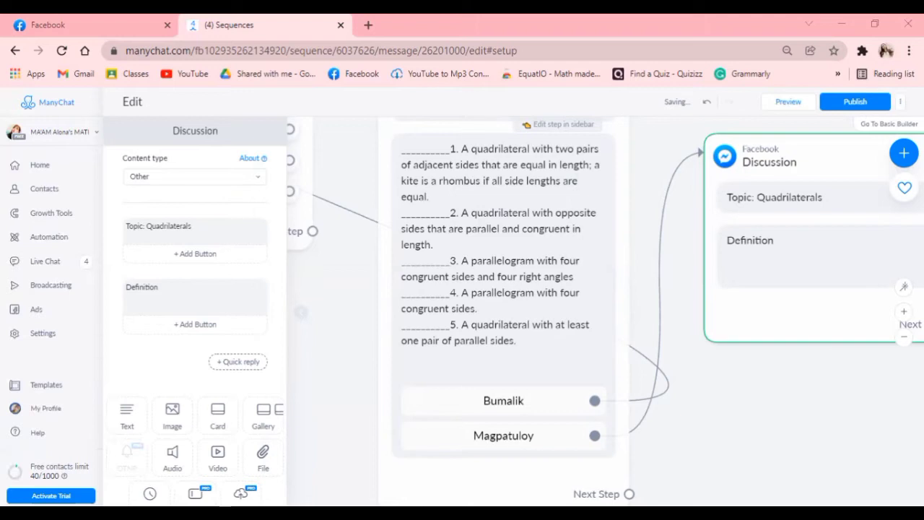
{"action": "left_click", "coordinate": [177, 297]}
{"action": "type", "text": "A quadrilateral is a polygon with four sides. They are classified according to the number of parallel sides they have."}
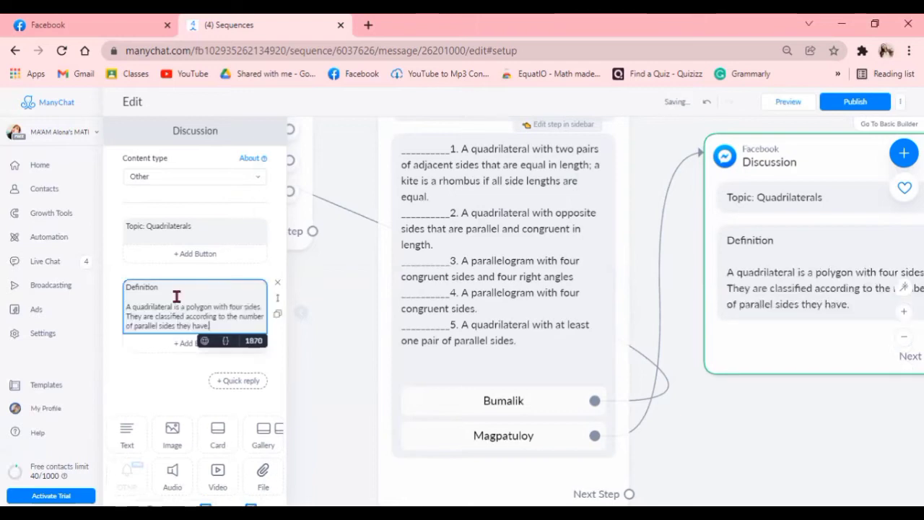
{"action": "left_click", "coordinate": [124, 442]}
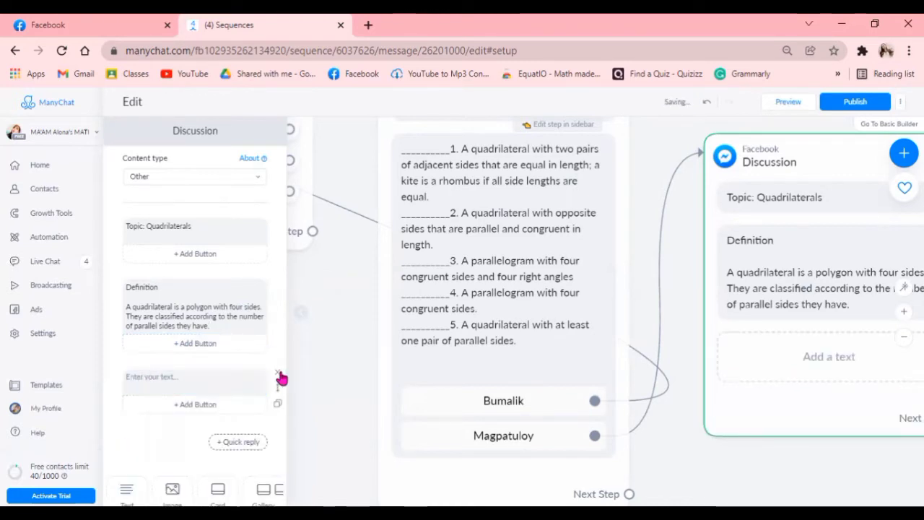
{"action": "left_click", "coordinate": [281, 377]}
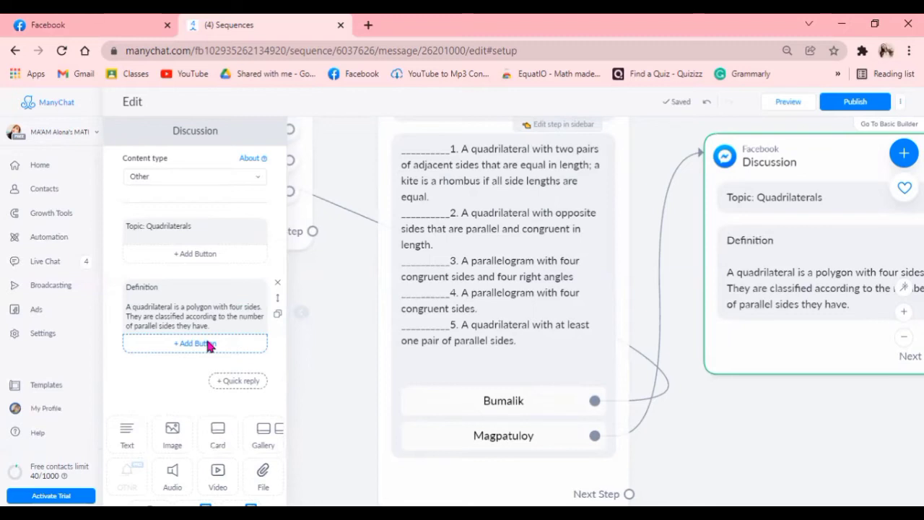
Add a button titled "Parallelogram" below the definition text in the Discussion message.
{"action": "left_click", "coordinate": [195, 344]}
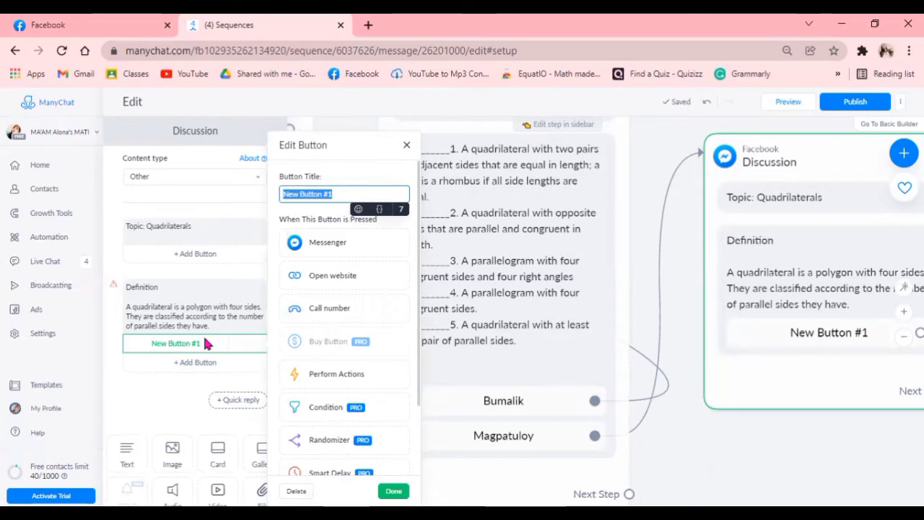
{"action": "type", "text": "Ty"}
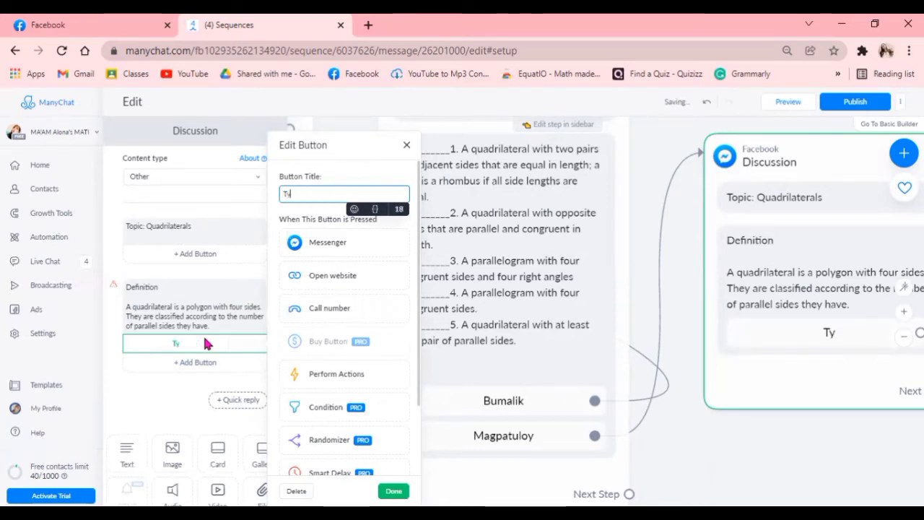
{"action": "type", "text": "pes of "}
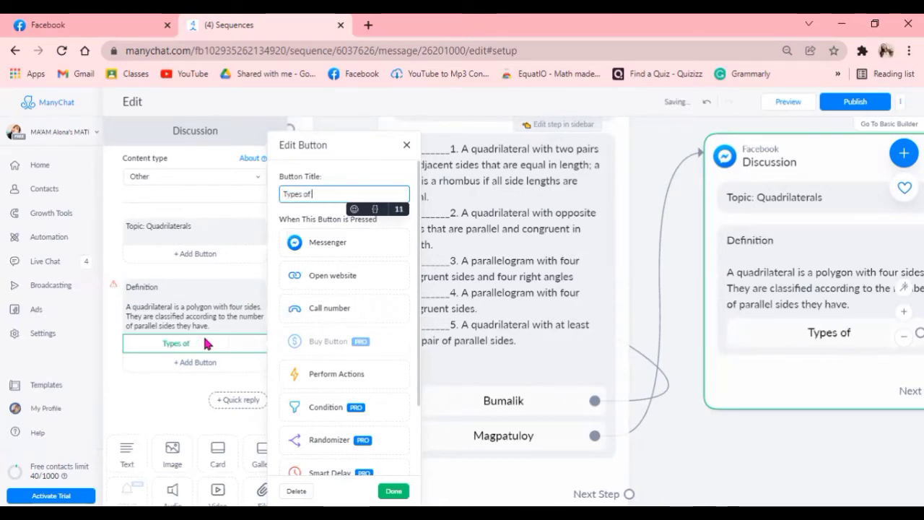
{"action": "type", "text": "Para"}
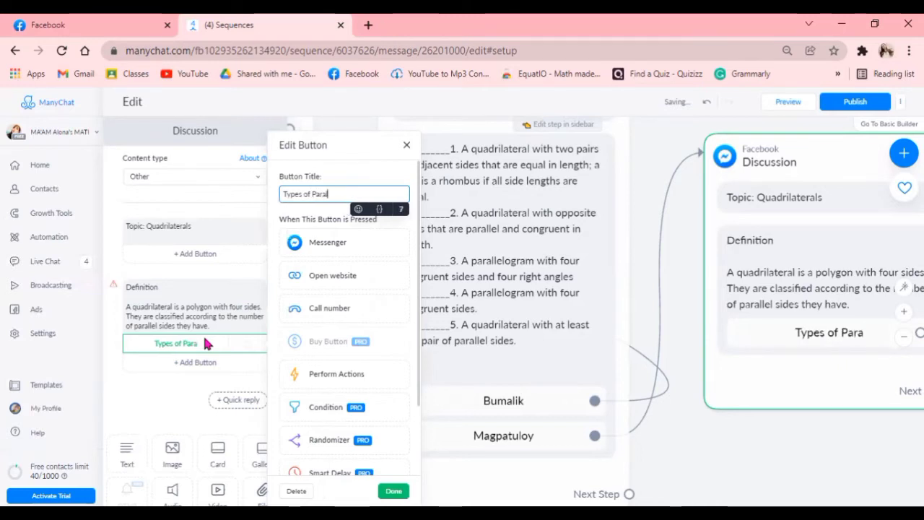
{"action": "type", "text": "llelog"}
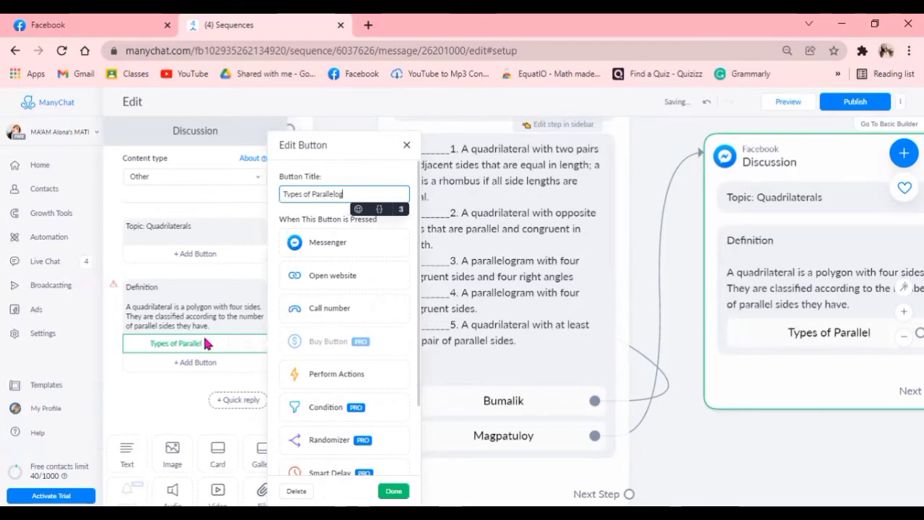
{"action": "type", "text": "ram"}
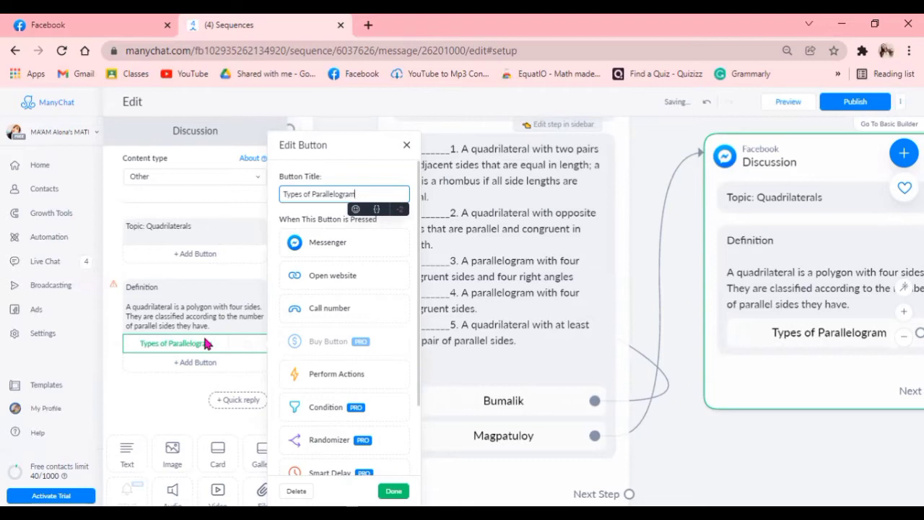
{"action": "left_click", "coordinate": [313, 196]}
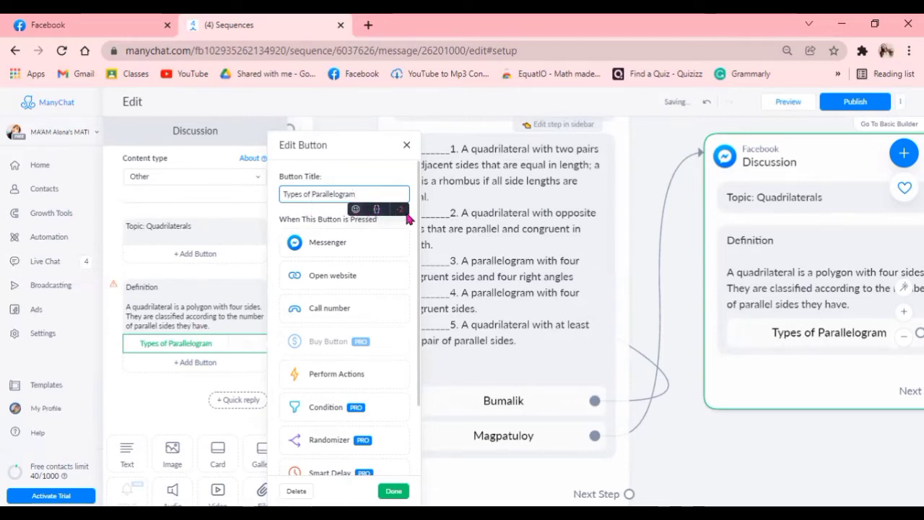
{"action": "key", "text": "BackSpace"}
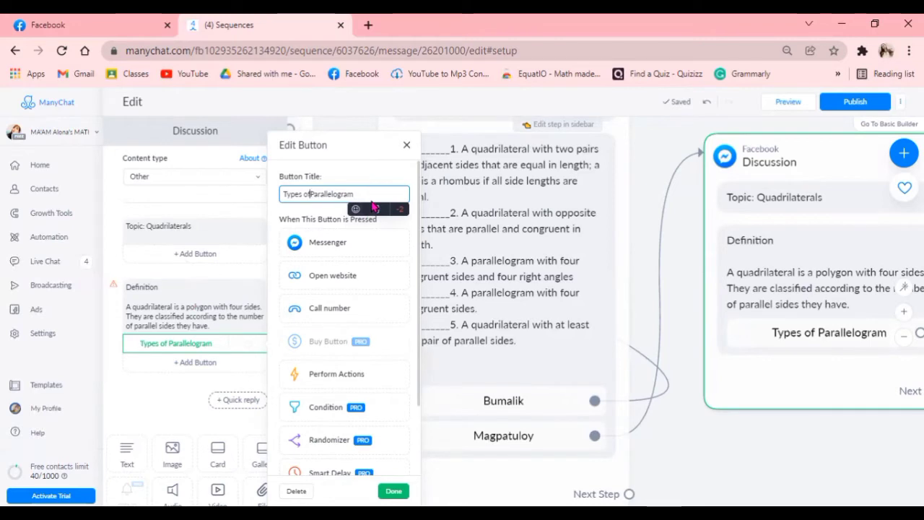
{"action": "key", "text": "ctrl+BackSpace"}
{"action": "key", "text": "ctrl+BackSpace"}
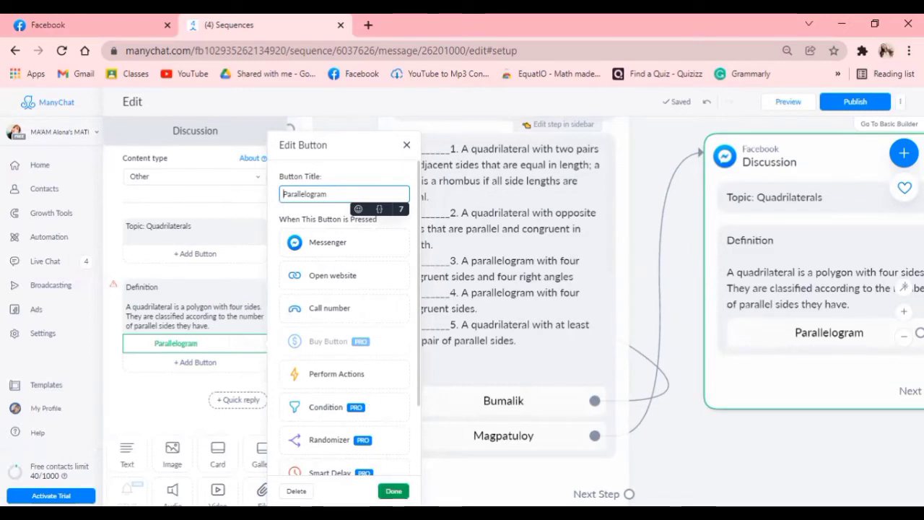
{"action": "left_click", "coordinate": [393, 491]}
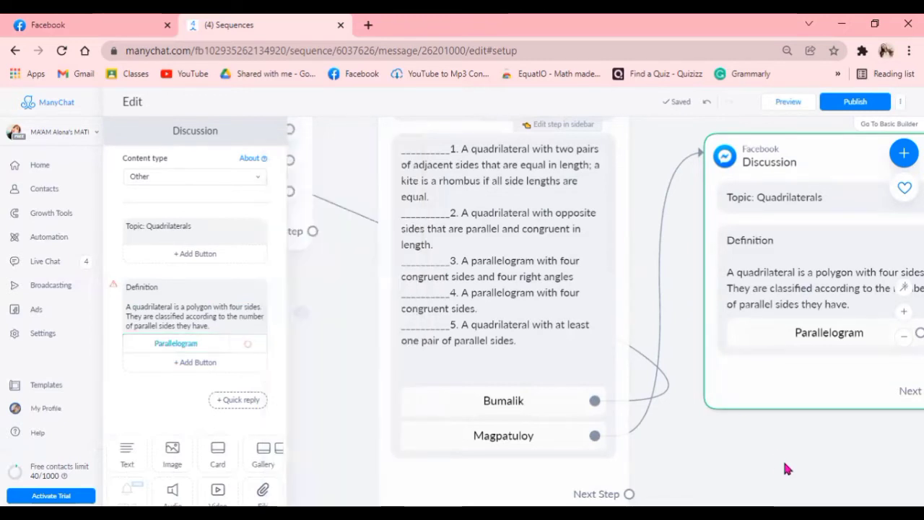
Connect the "Discussion" button of the Mga Aralin message to the Discussion message.
{"action": "left_click_drag", "start_coordinate": [784, 466], "coordinate": [708, 442]}
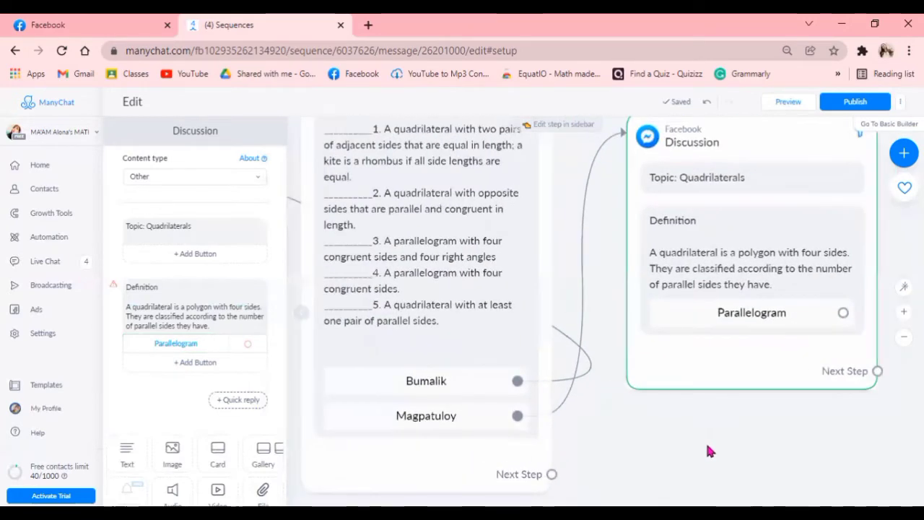
{"action": "left_click_drag", "start_coordinate": [619, 456], "coordinate": [759, 493]}
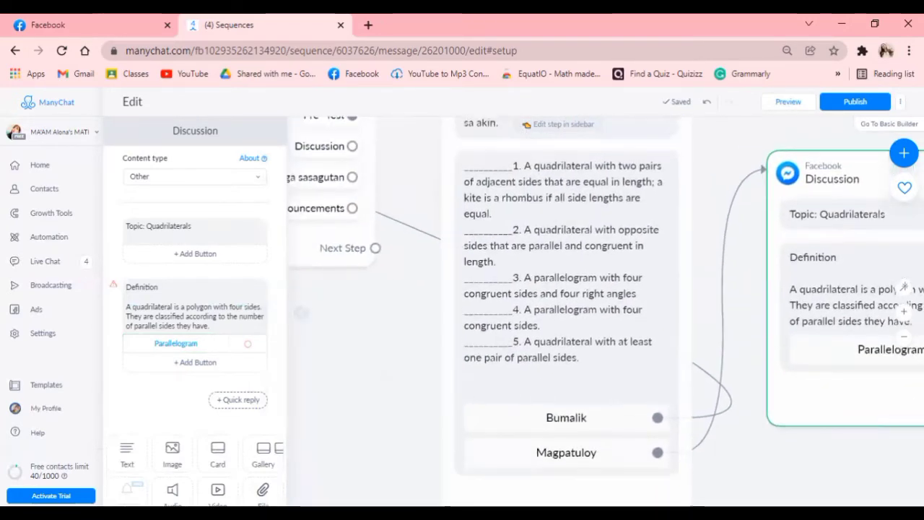
{"action": "left_click", "coordinate": [354, 147]}
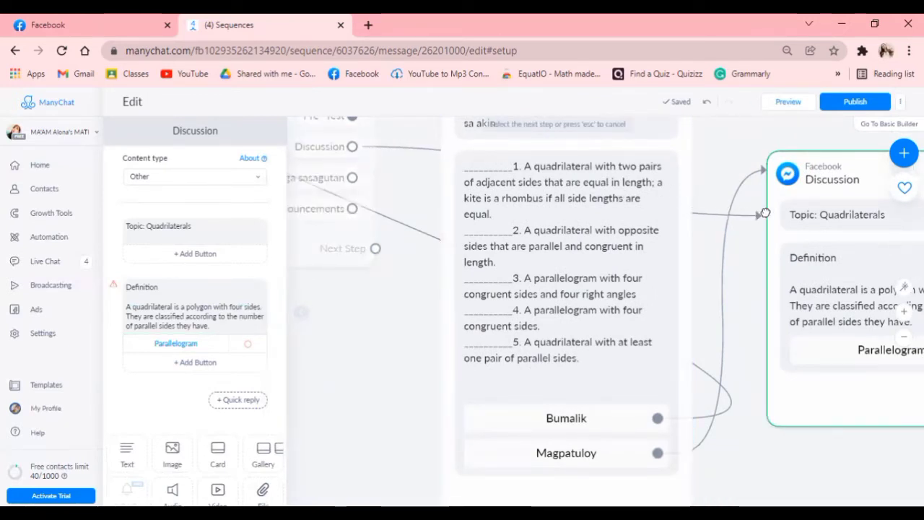
{"action": "left_click", "coordinate": [806, 200]}
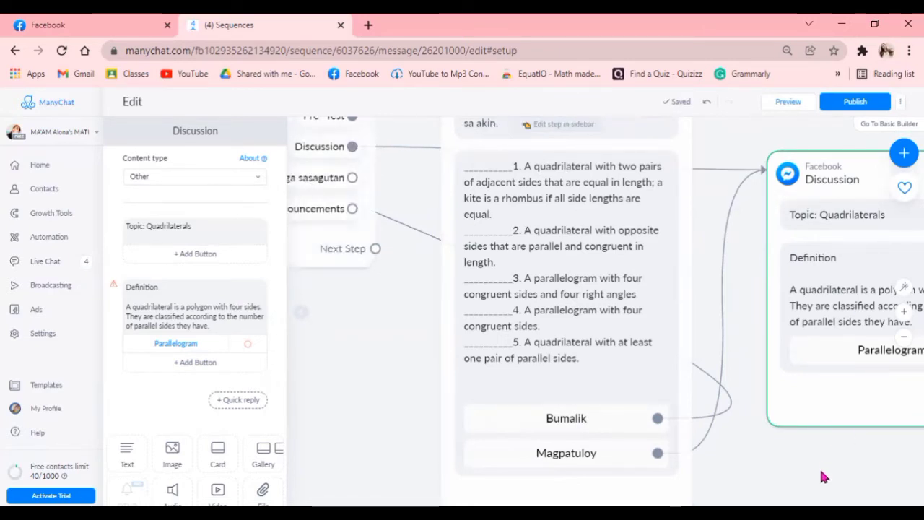
Connect the Parallelogram button of the Discussion message to a new Messenger message.
{"action": "left_click_drag", "start_coordinate": [809, 473], "coordinate": [590, 441]}
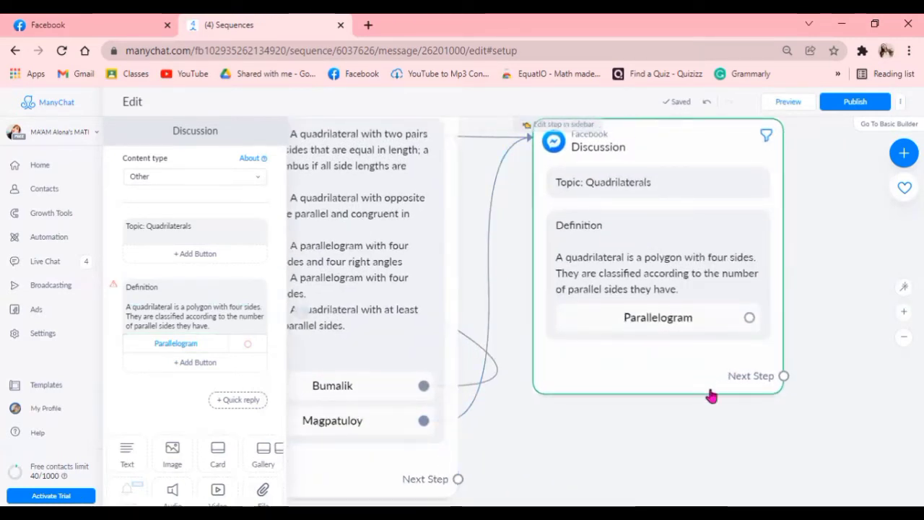
{"action": "left_click_drag", "start_coordinate": [699, 433], "coordinate": [501, 428]}
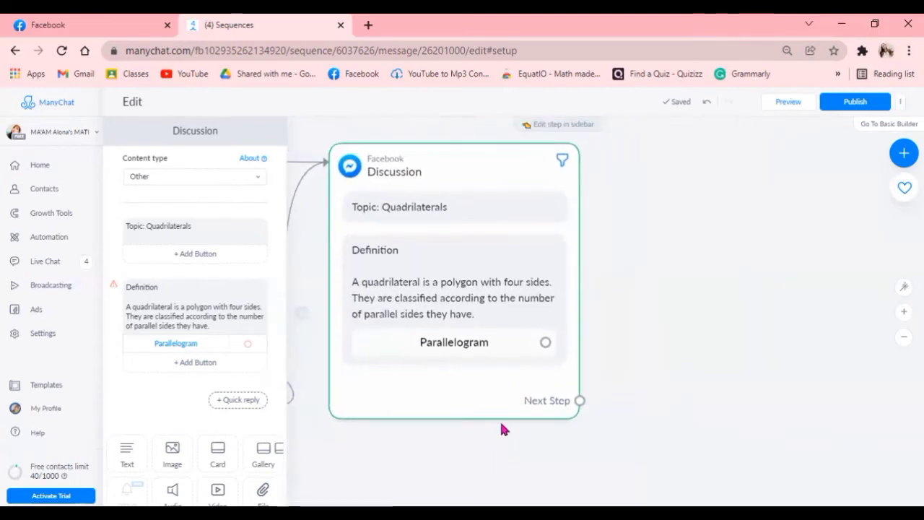
{"action": "left_click_drag", "start_coordinate": [546, 343], "coordinate": [649, 170]}
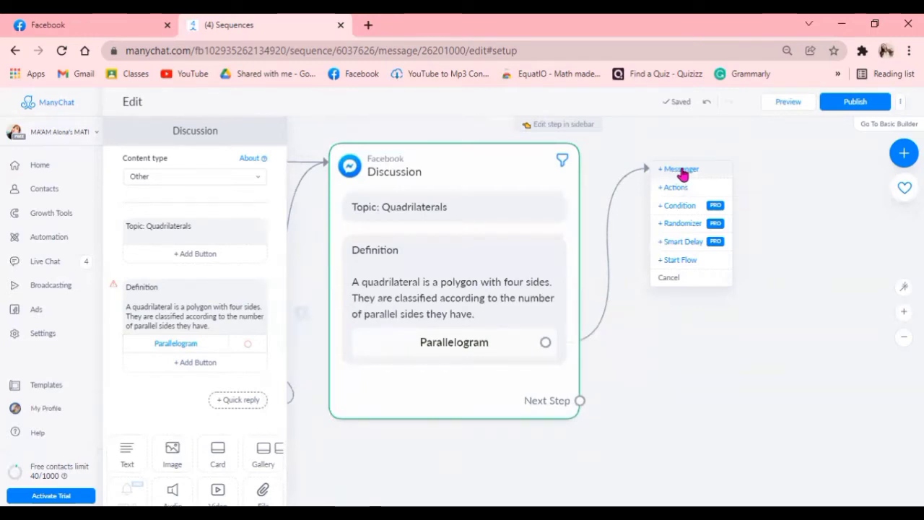
{"action": "left_click", "coordinate": [680, 171]}
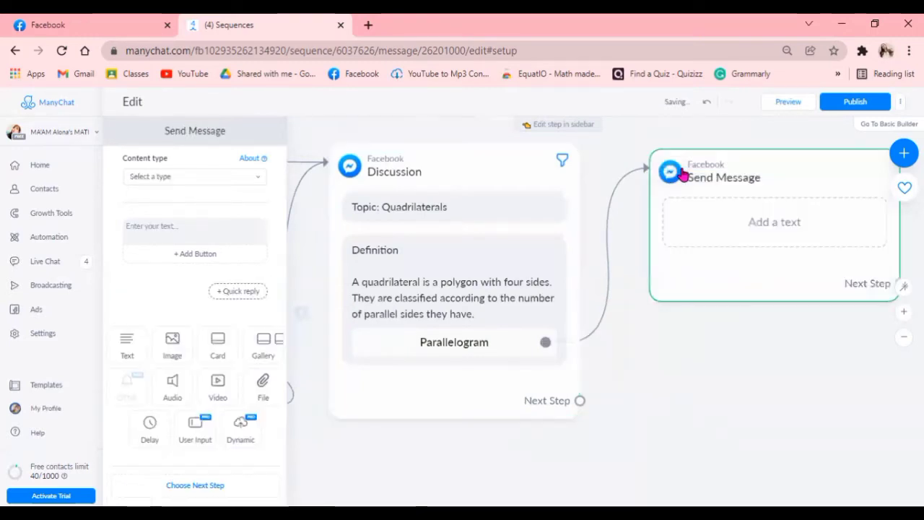
Name the new message Discussion and set its content type to Other.
{"action": "left_click", "coordinate": [192, 132]}
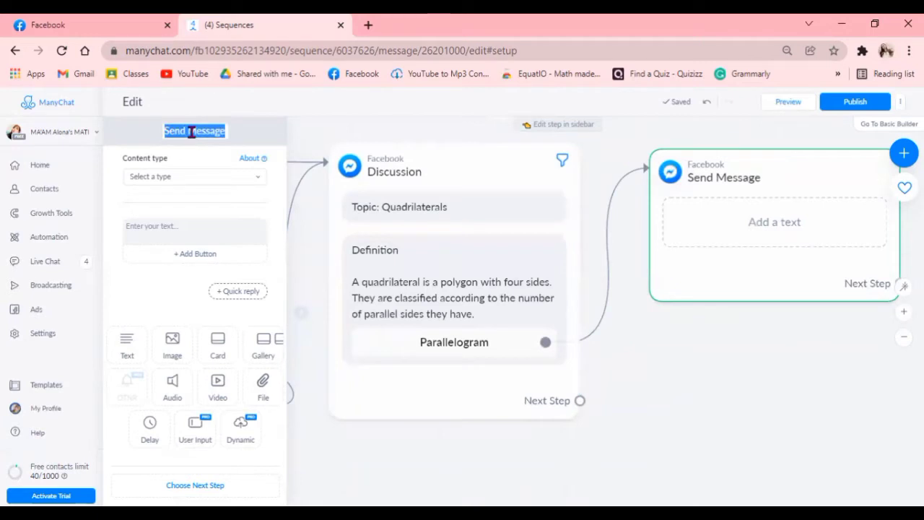
{"action": "type", "text": "Discussion"}
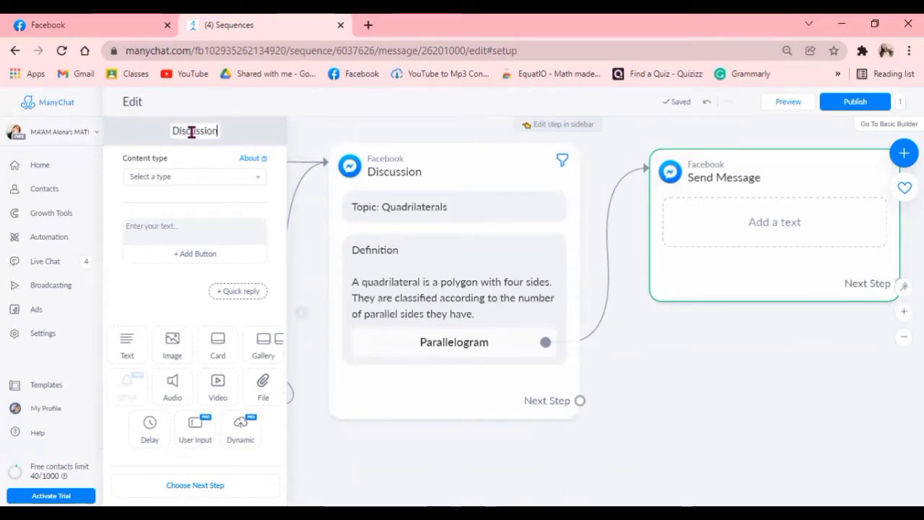
{"action": "left_click", "coordinate": [248, 184]}
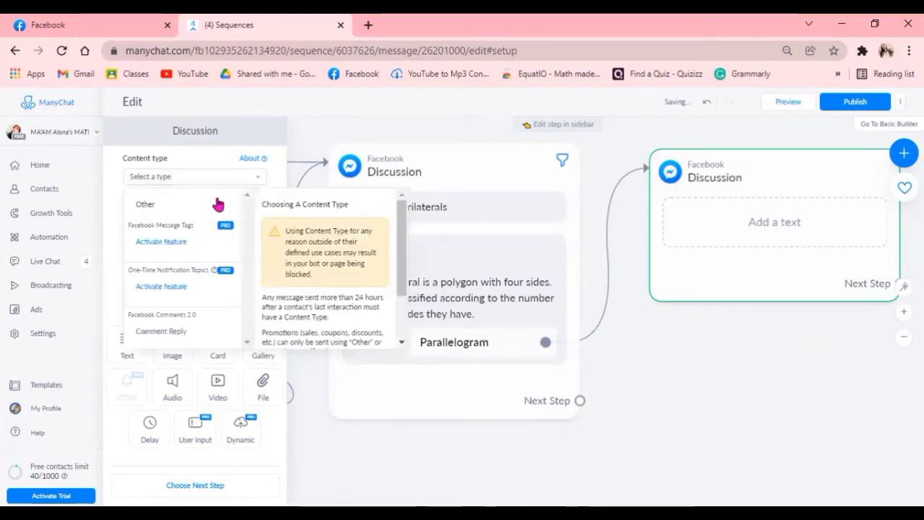
{"action": "left_click", "coordinate": [217, 204]}
Fill the new message's text with the numbered definitions of eight quadrilaterals, from general quadrilateral to kite.
{"action": "left_click", "coordinate": [185, 231]}
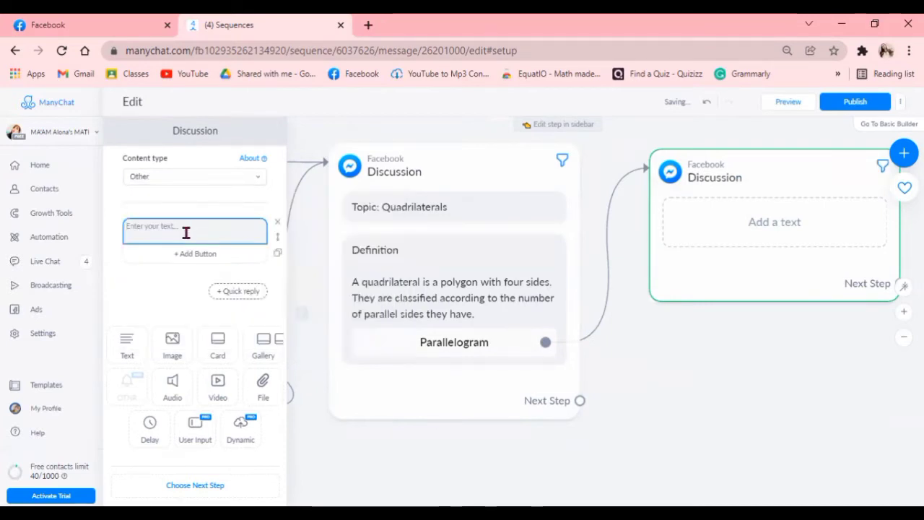
{"action": "left_click", "coordinate": [449, 479]}
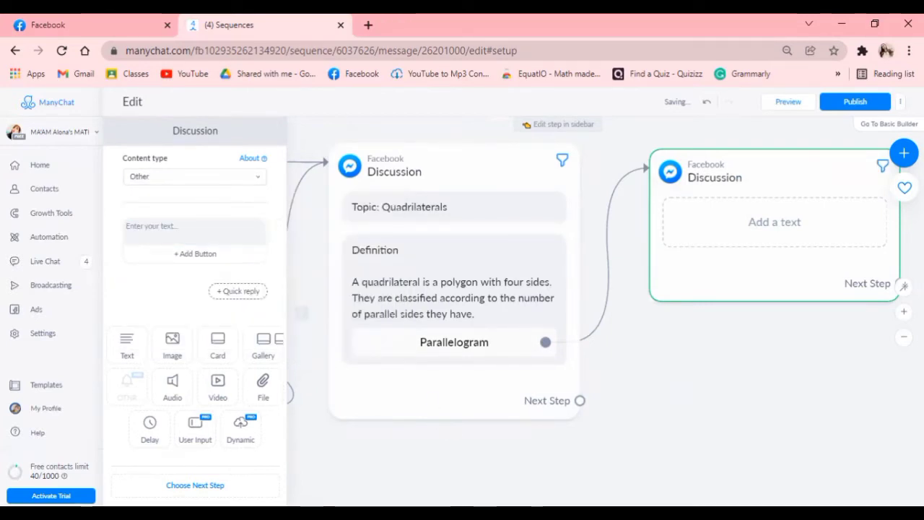
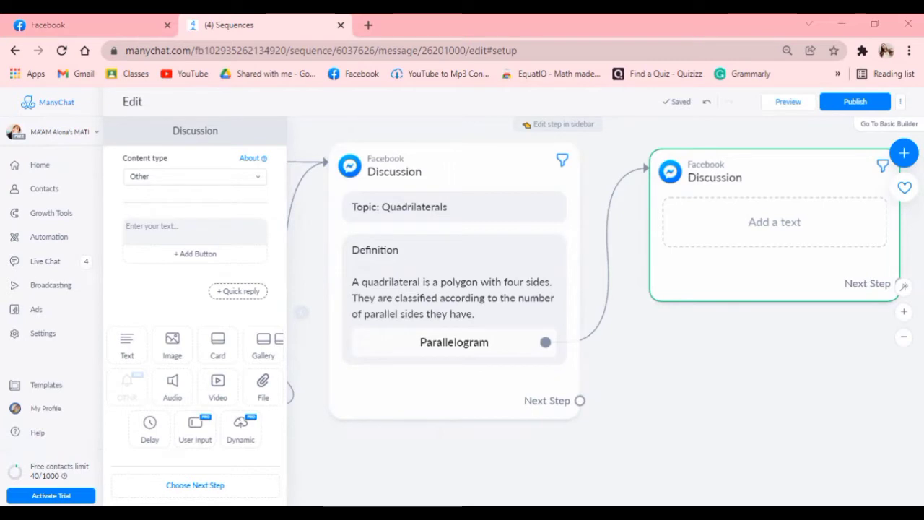
{"action": "left_click", "coordinate": [723, 221]}
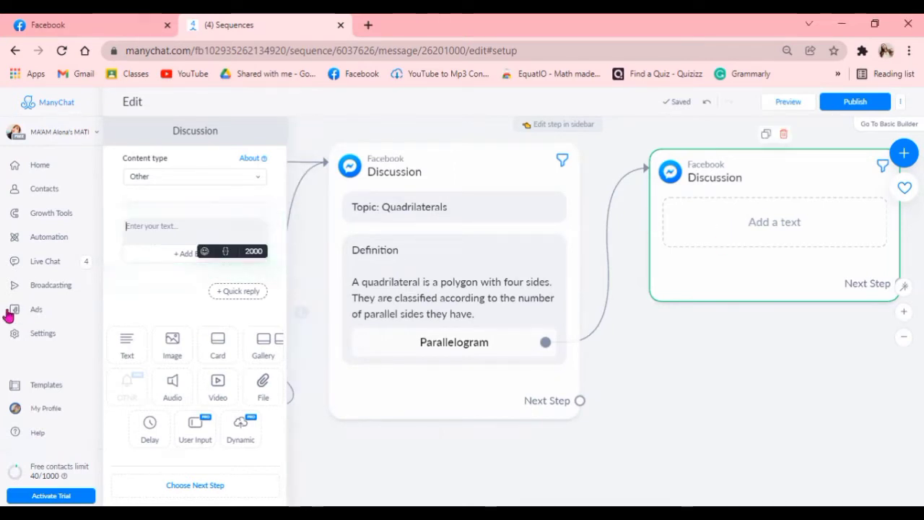
{"action": "type", "text": "1. General quadrilateral is a quadrilateral with no pair of parallel sides. 2. Parallelogram is a quadrilateral with two pairs of parallel sides. 3. Rectangle is a parallelogram with four right angles. 4. Rhombus is a parallelogram with four congruent sides 5. Square is a parallelogram with four right angles and four congruent sides. 6. Trapezoid is a quadrilateral with exactly one pair of parallel sides. 7. Isosceles trapezoid is a trapezoid with congruent nonparallel sides. 8. Kite is a quadrilateral with two distinct pair of adjacent congruent sides."}
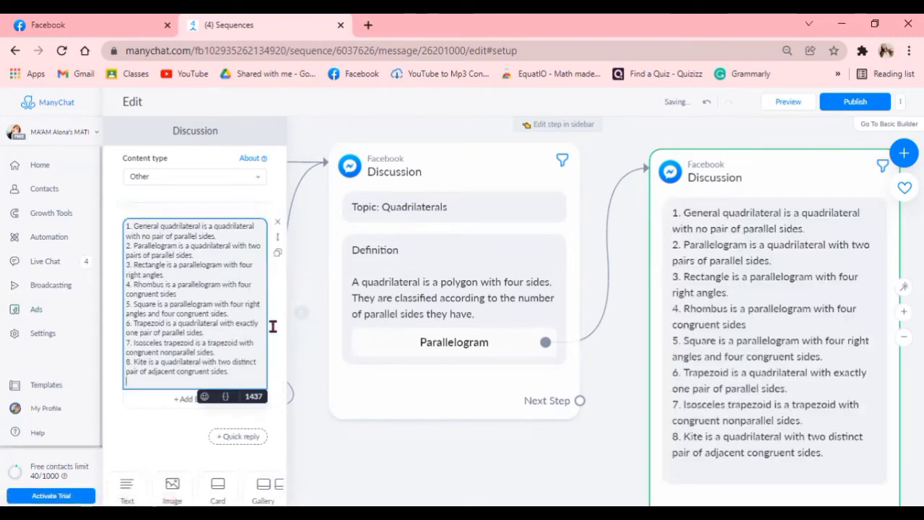
Open the Parallelogram button under the quadrilateral definition for editing and select its title.
{"action": "left_click", "coordinate": [435, 354]}
{"action": "left_click", "coordinate": [377, 321]}
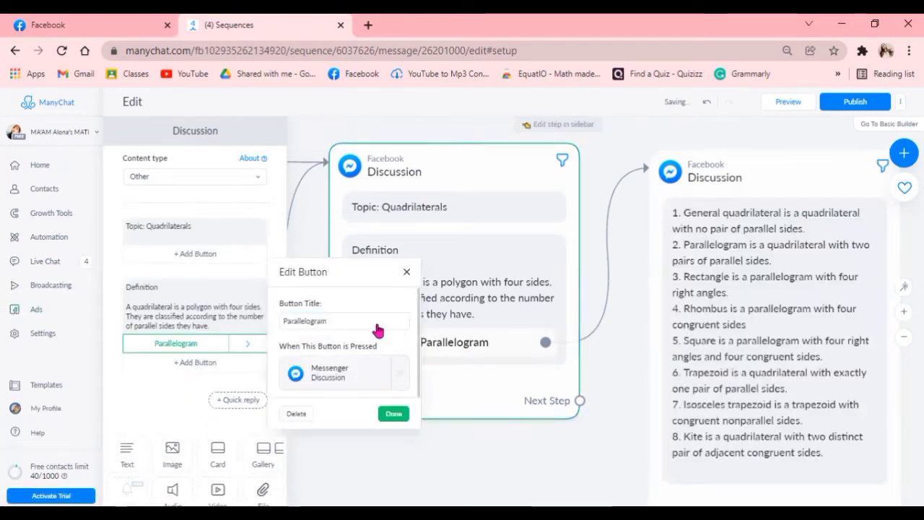
{"action": "triple_click", "coordinate": [347, 321]}
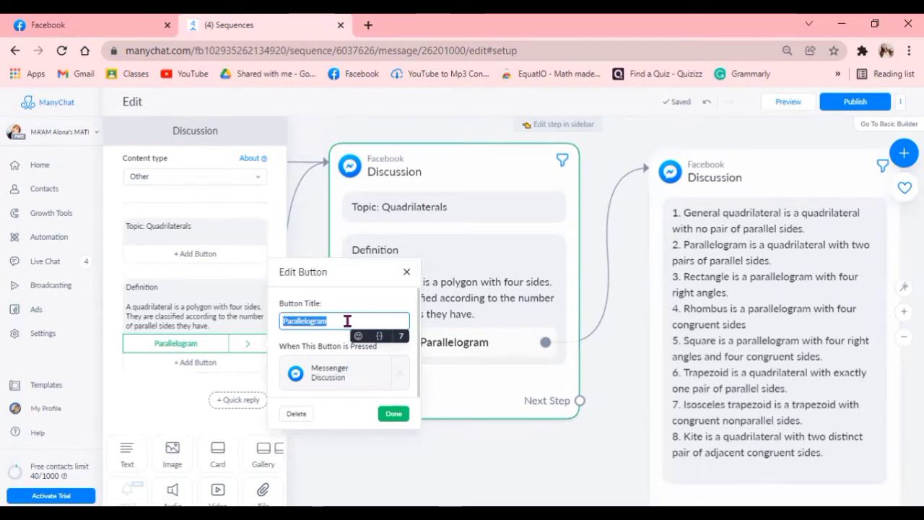
Try to retitle the Parallelogram button as "Types of Quadrilaterals".
{"action": "type", "text": "Ty"}
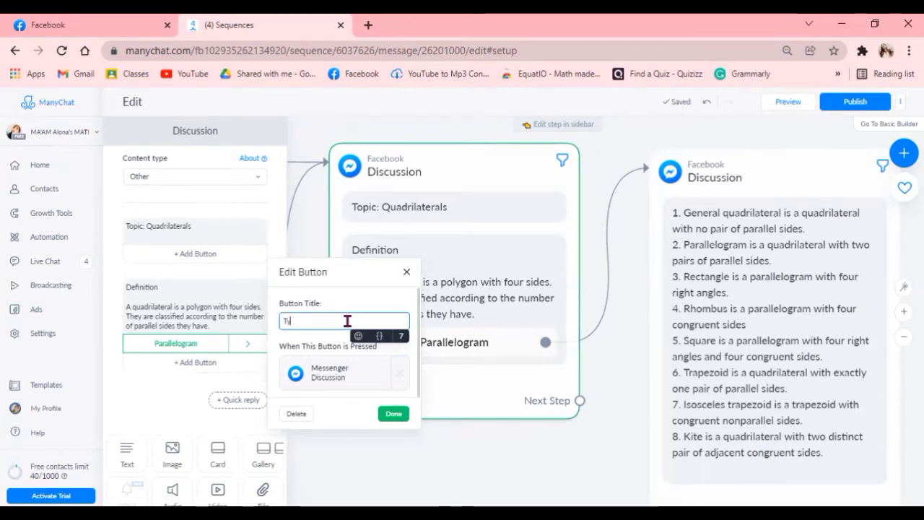
{"action": "key", "text": "BackSpace"}
{"action": "key", "text": "BackSpace"}
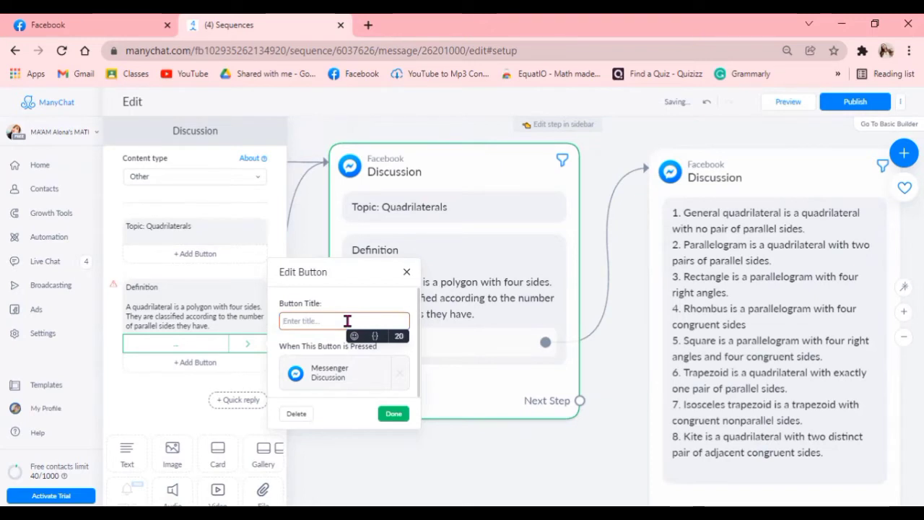
{"action": "type", "text": "Quad"}
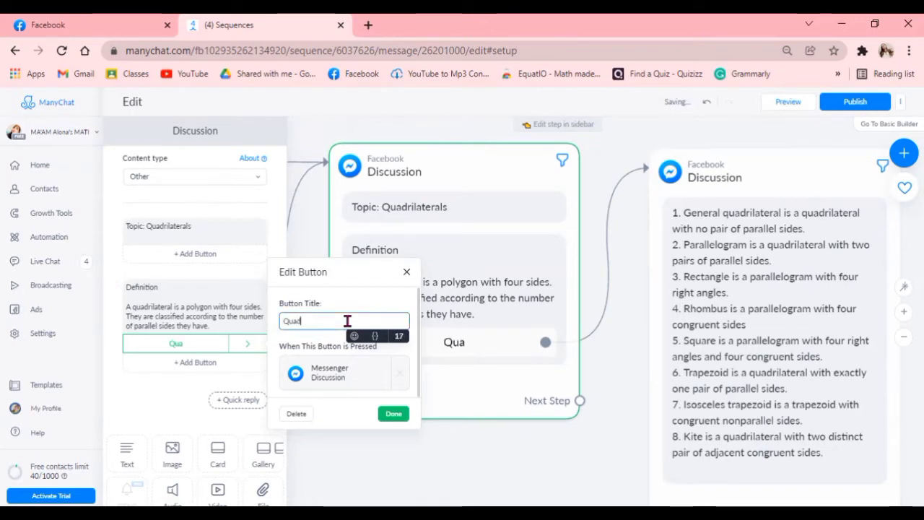
{"action": "type", "text": "rilaters"}
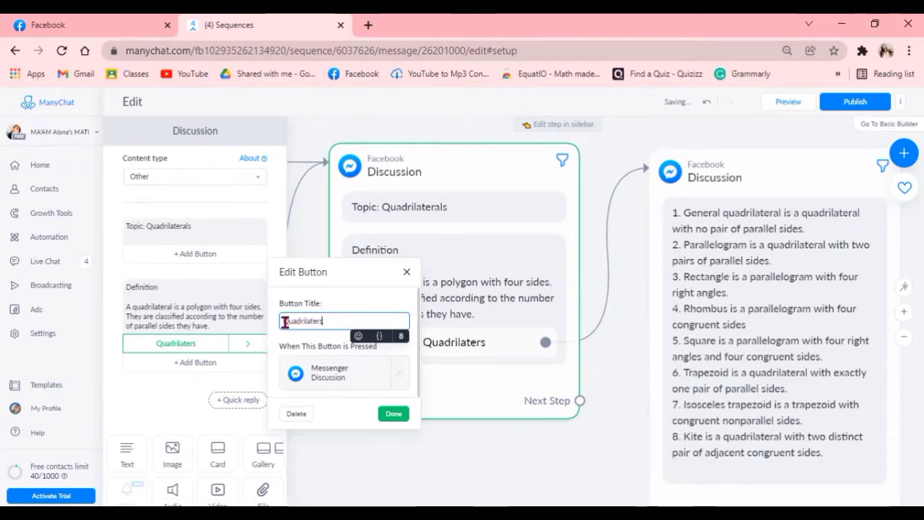
{"action": "type", "text": "Types"}
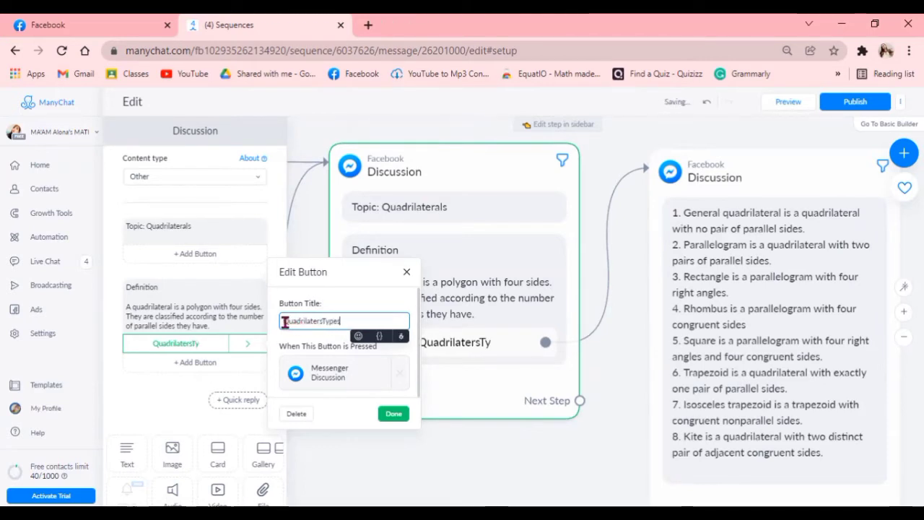
{"action": "key", "text": "BackSpace"}
{"action": "key", "text": "BackSpace"}
{"action": "key", "text": "BackSpace"}
{"action": "key", "text": "BackSpace"}
{"action": "key", "text": "BackSpace"}
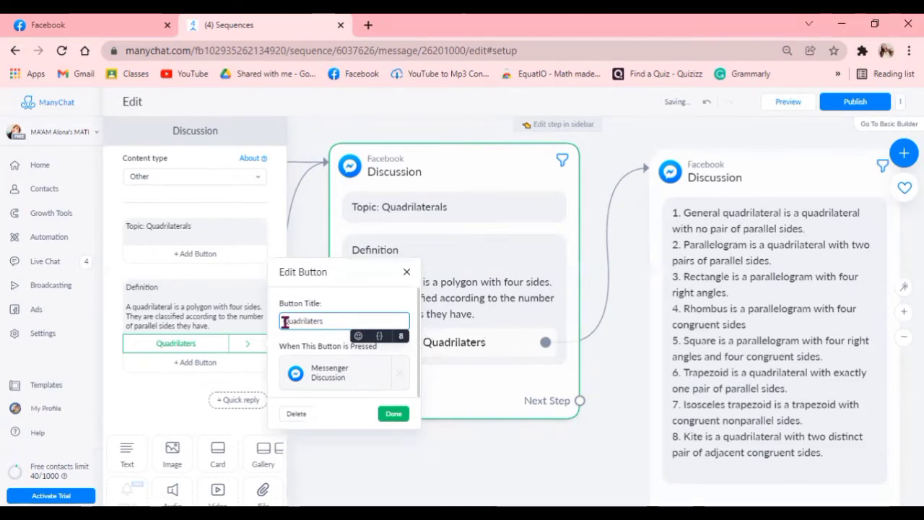
{"action": "left_click", "coordinate": [286, 322]}
{"action": "type", "text": "Types"}
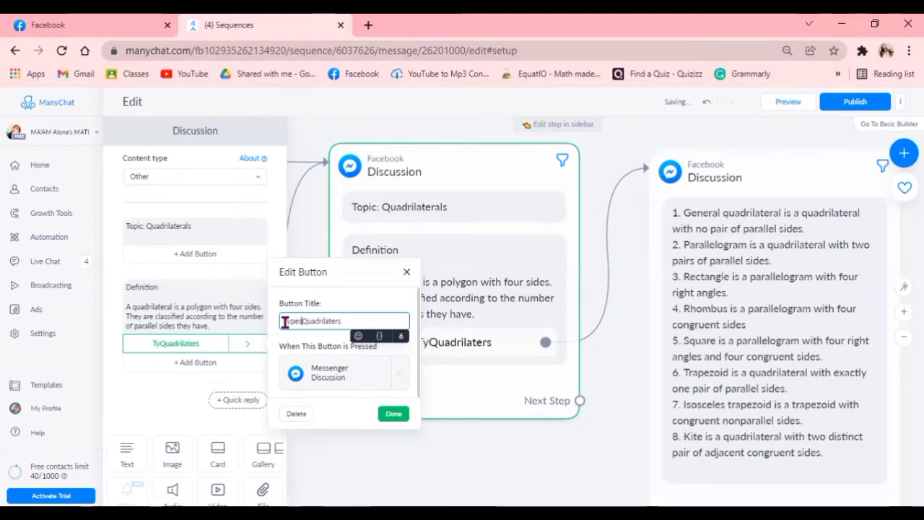
{"action": "type", "text": " of"}
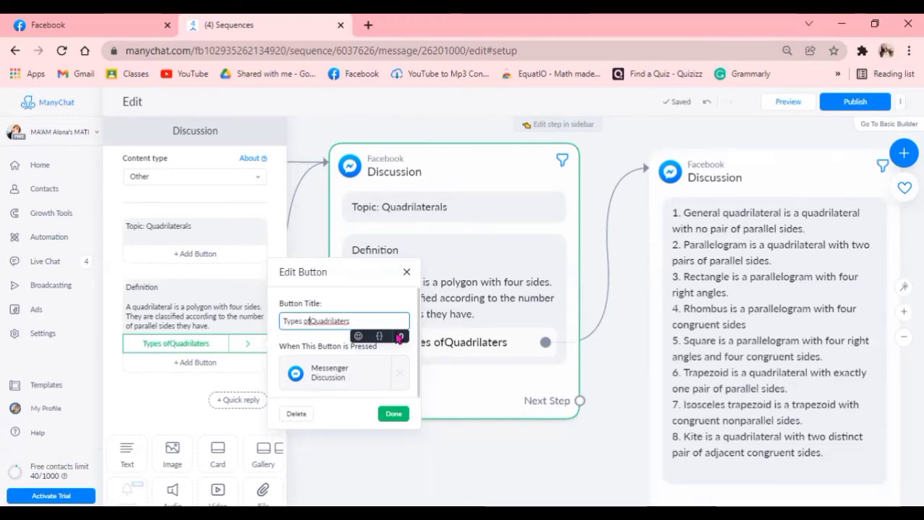
{"action": "left_click", "coordinate": [362, 321]}
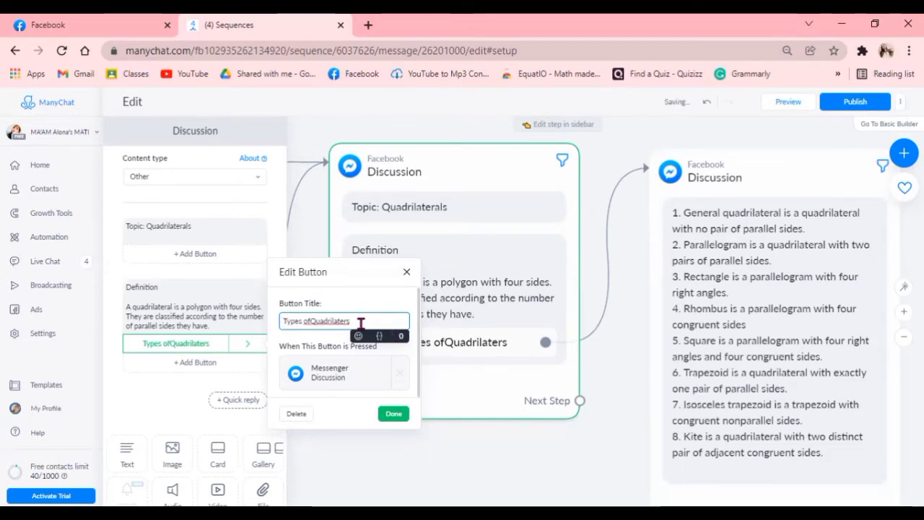
{"action": "key", "text": "BackSpace"}
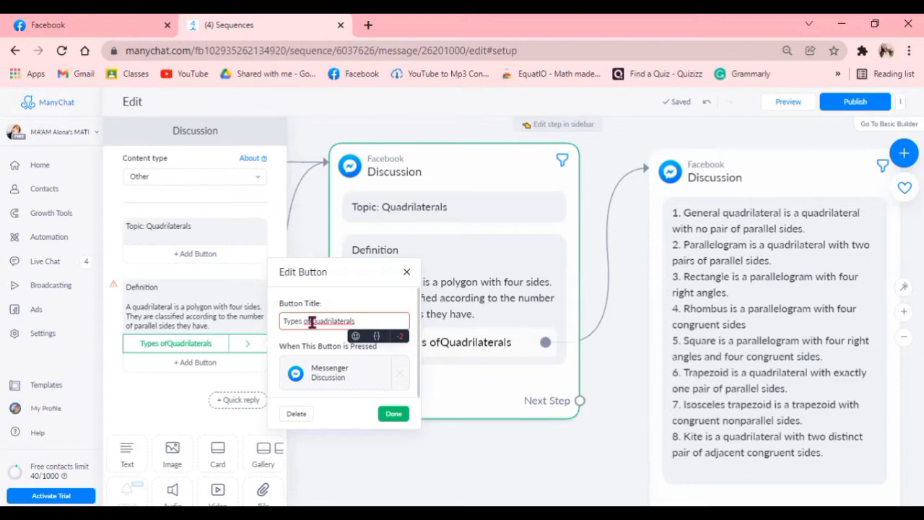
{"action": "key", "text": "BackSpace"}
{"action": "key", "text": "BackSpace"}
{"action": "key", "text": "BackSpace"}
{"action": "key", "text": "BackSpace"}
{"action": "key", "text": "BackSpace"}
{"action": "key", "text": "BackSpace"}
{"action": "key", "text": "BackSpace"}
{"action": "key", "text": "BackSpace"}
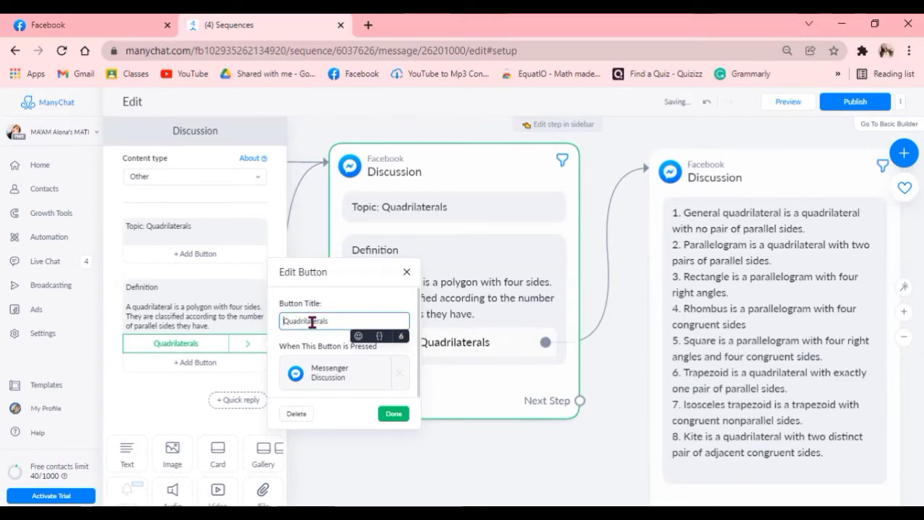
Clear the remaining button title, enter "Types" instead, and save the button.
{"action": "key", "text": "BackSpace"}
{"action": "key", "text": "BackSpace"}
{"action": "key", "text": "BackSpace"}
{"action": "key", "text": "BackSpace"}
{"action": "key", "text": "BackSpace"}
{"action": "key", "text": "BackSpace"}
{"action": "key", "text": "BackSpace"}
{"action": "key", "text": "BackSpace"}
{"action": "key", "text": "BackSpace"}
{"action": "key", "text": "BackSpace"}
{"action": "key", "text": "BackSpace"}
{"action": "key", "text": "BackSpace"}
{"action": "key", "text": "BackSpace"}
{"action": "key", "text": "BackSpace"}
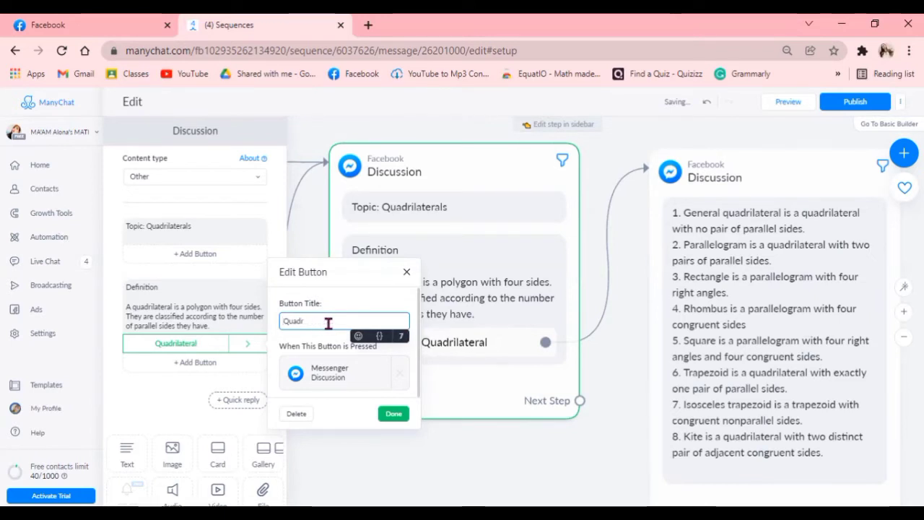
{"action": "type", "text": "Types"}
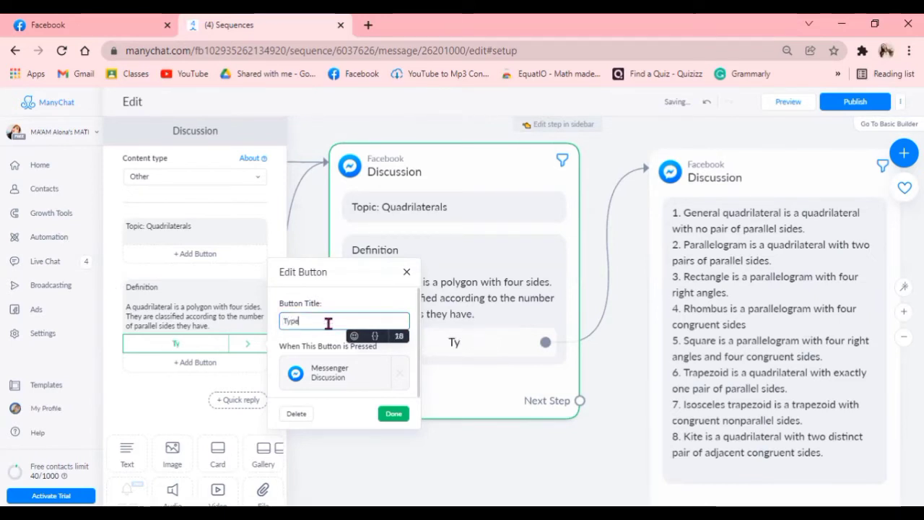
{"action": "left_click", "coordinate": [392, 415]}
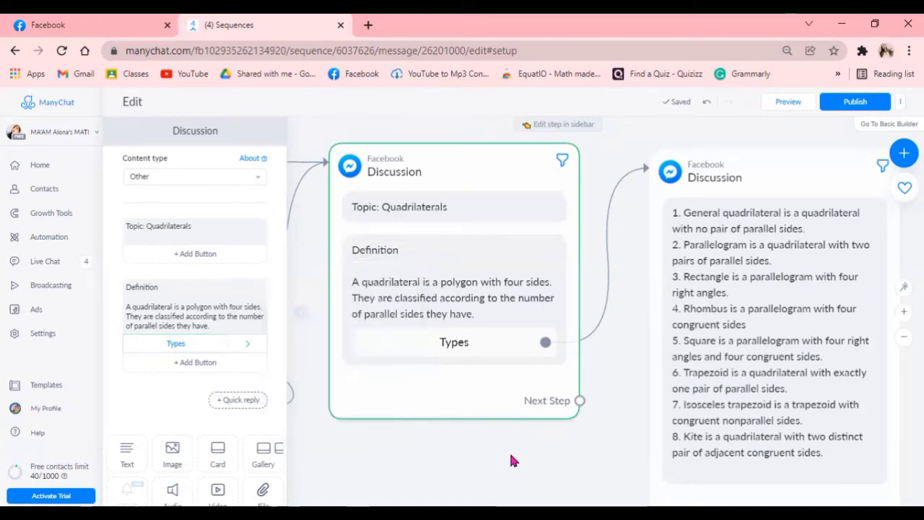
Add the heading "Types of Quadrilaterals" and a blank line above the numbered list in the second Discussion message.
{"action": "left_click", "coordinate": [685, 280]}
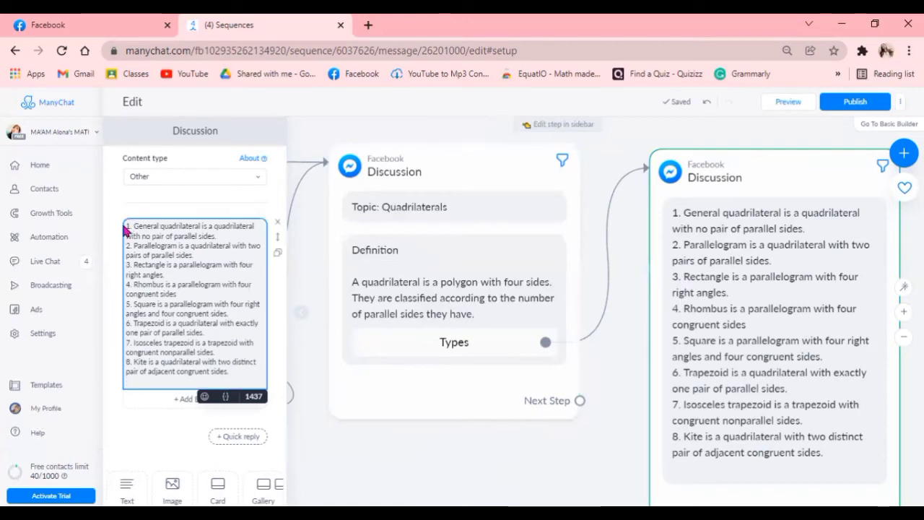
{"action": "key", "text": "Return"}
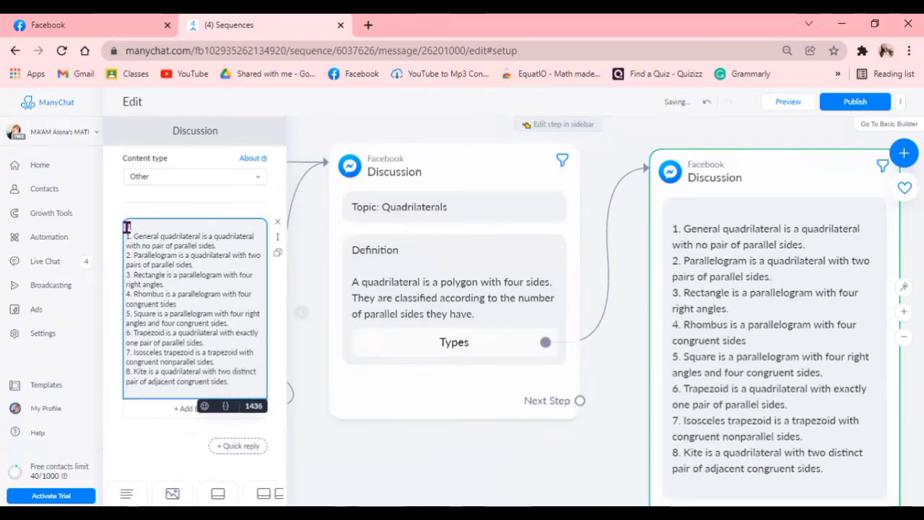
{"action": "type", "text": "Types of Qua"}
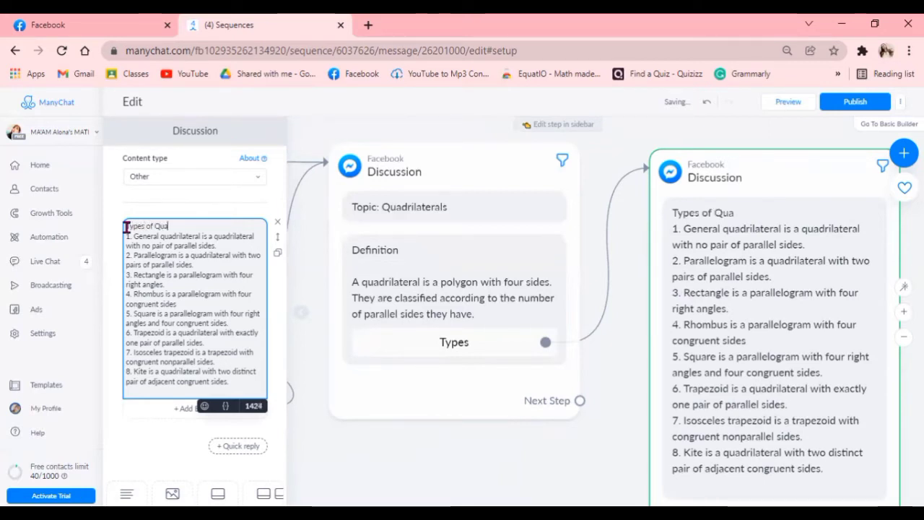
{"action": "type", "text": "drilater"}
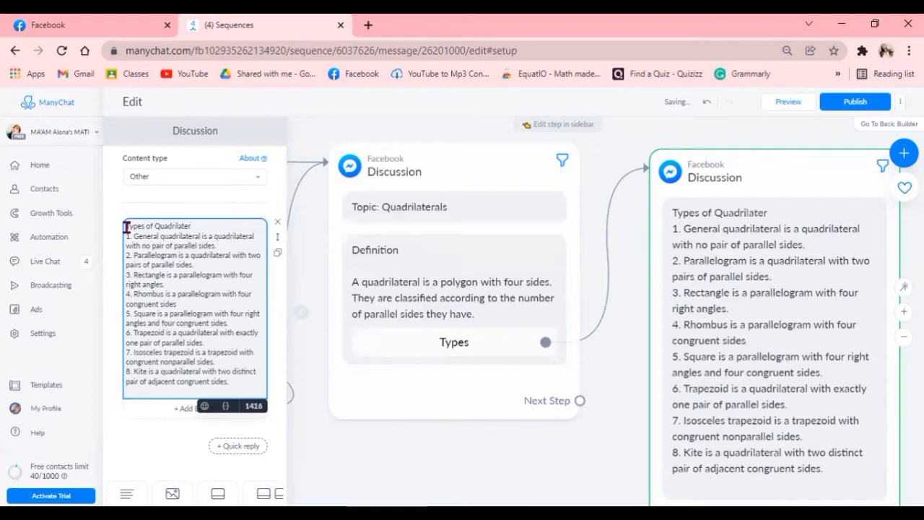
{"action": "type", "text": "als"}
{"action": "key", "text": "Return"}
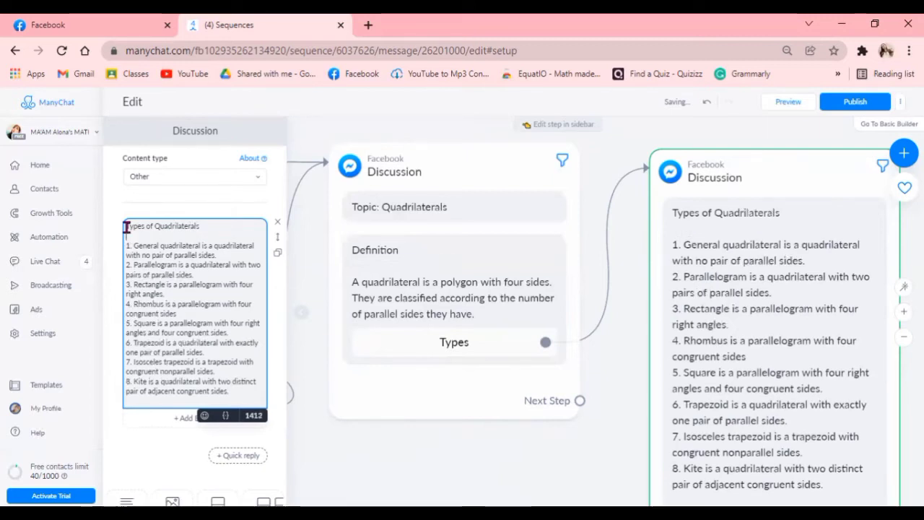
Add a second text block to the Types of Quadrilaterals message and move the eight numbered definitions from the first block into it.
{"action": "left_click", "coordinate": [269, 438]}
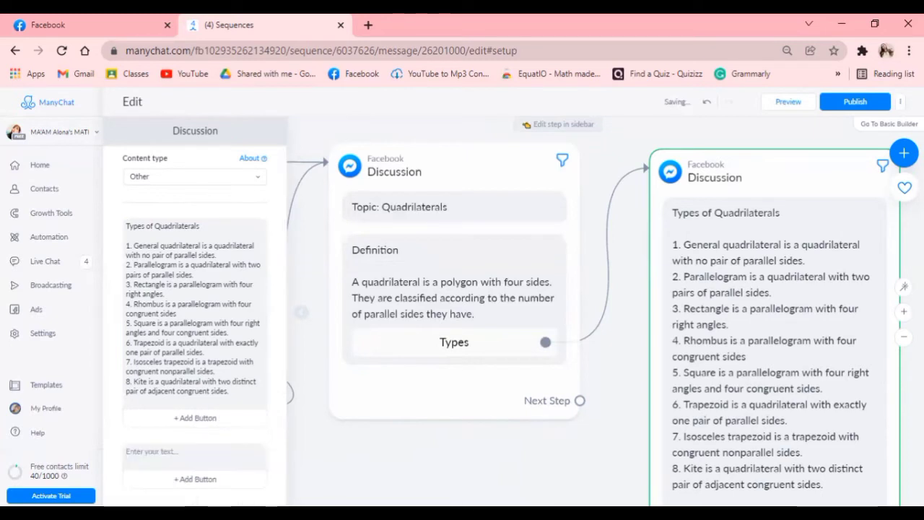
{"action": "left_click", "coordinate": [168, 329]}
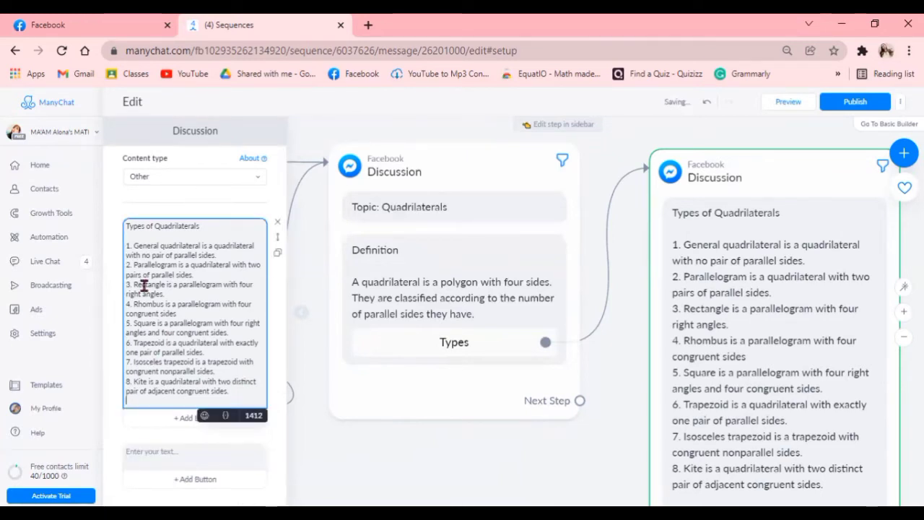
{"action": "left_click_drag", "start_coordinate": [160, 332], "coordinate": [126, 245]}
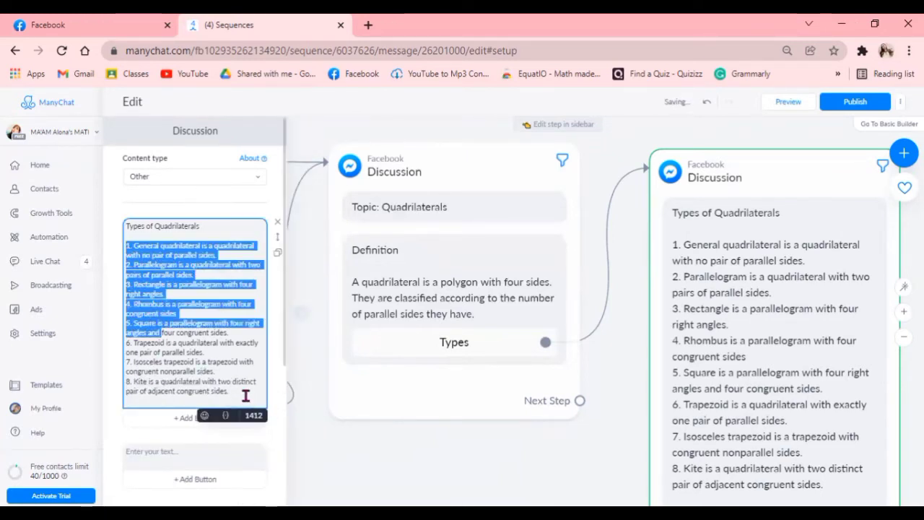
{"action": "left_click_drag", "start_coordinate": [229, 391], "coordinate": [117, 253]}
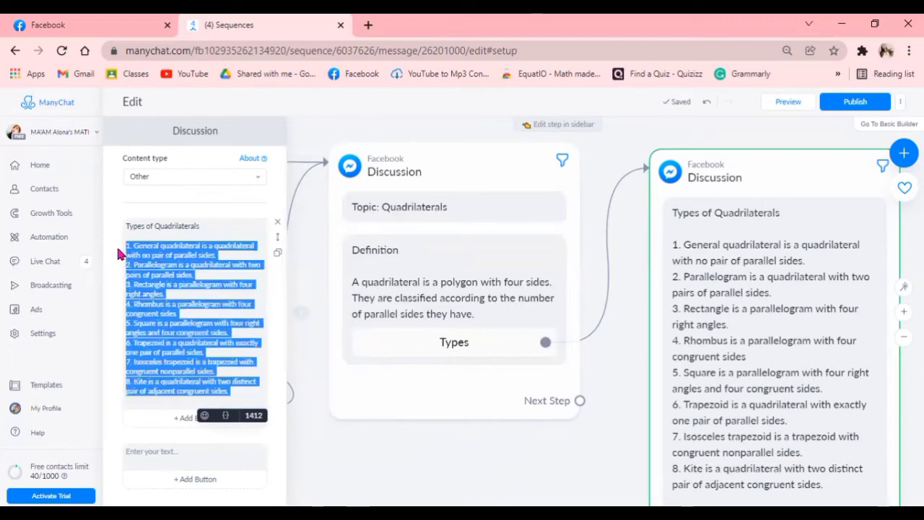
{"action": "key", "text": "ctrl+x"}
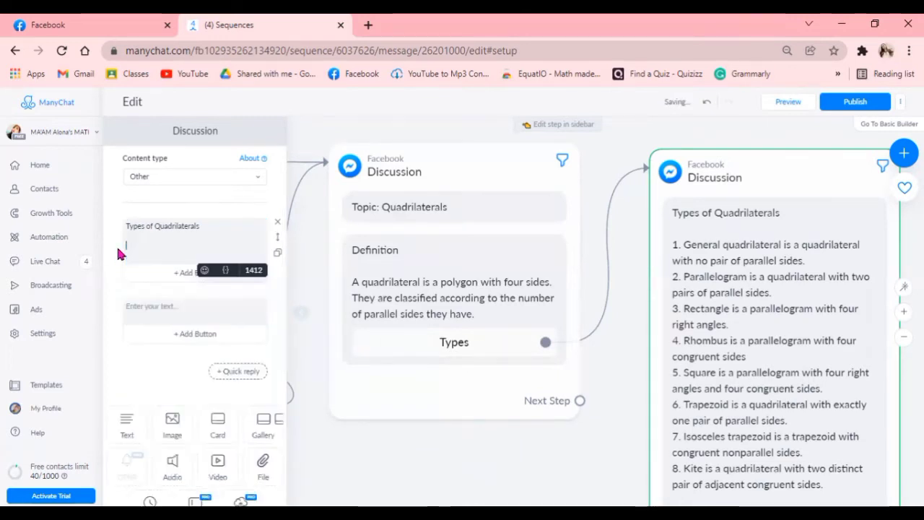
{"action": "left_click", "coordinate": [152, 306]}
{"action": "key", "text": "ctrl+v"}
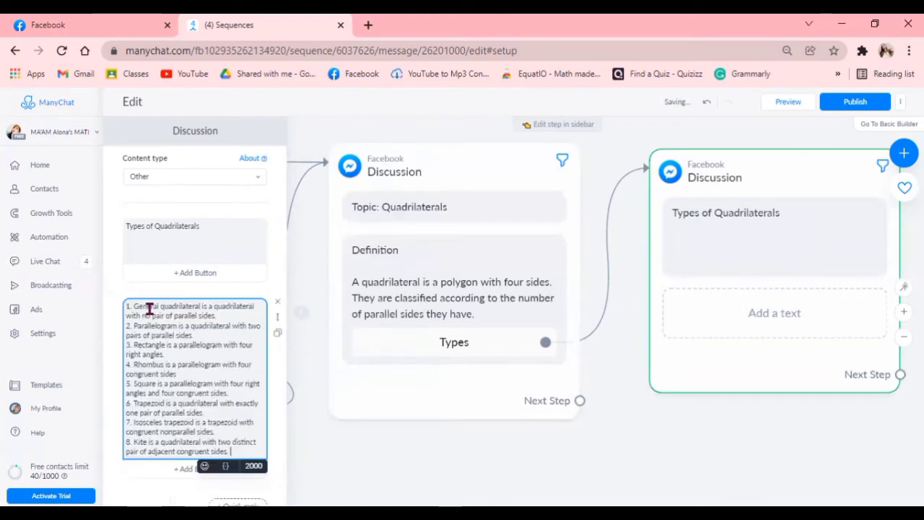
Remove the blank lines below the "Types of Quadrilaterals" heading in the first text block.
{"action": "left_click", "coordinate": [131, 229]}
{"action": "left_click", "coordinate": [128, 251]}
{"action": "key", "text": "BackSpace"}
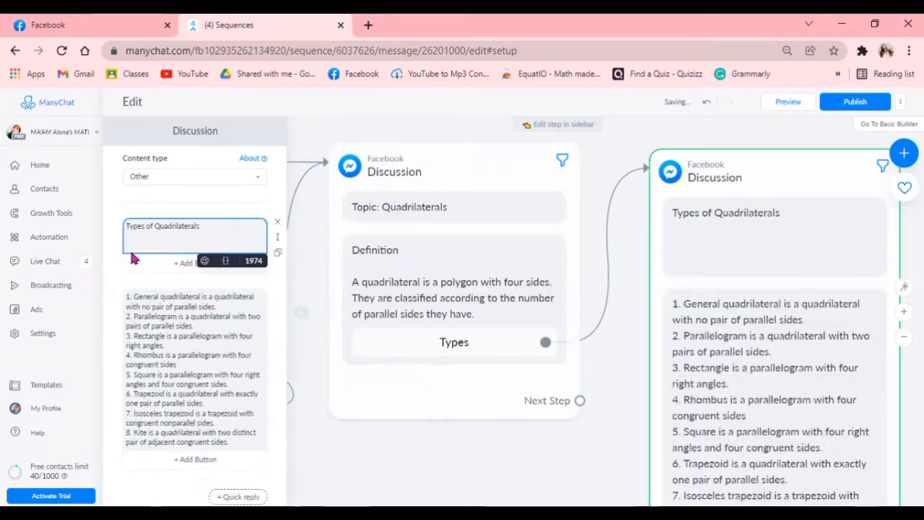
{"action": "key", "text": "BackSpace"}
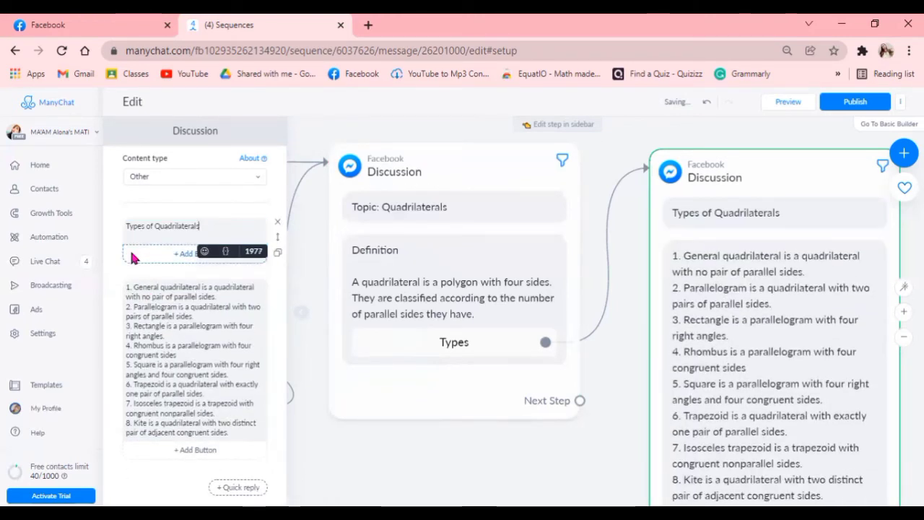
{"action": "left_click", "coordinate": [177, 378]}
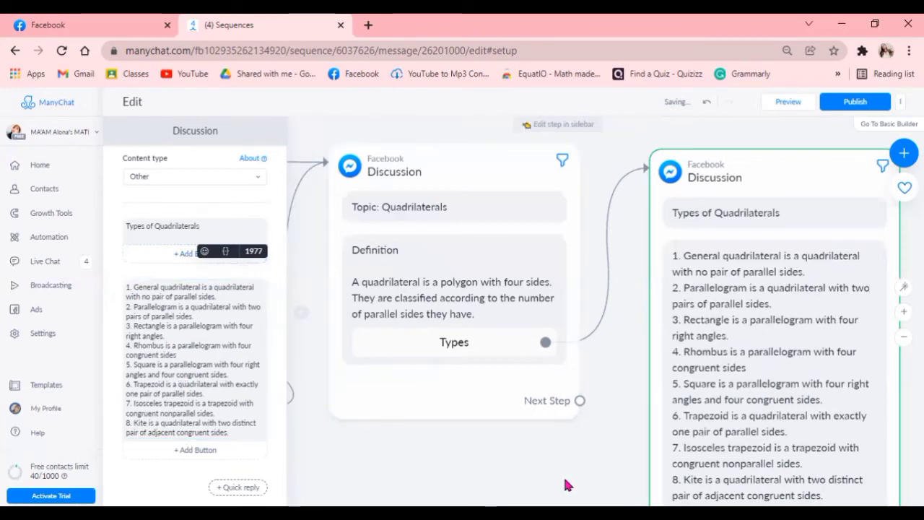
Add a button titled "Parallelograms" under the numbered list of quadrilateral types and save it.
{"action": "left_click_drag", "start_coordinate": [567, 476], "coordinate": [495, 443]}
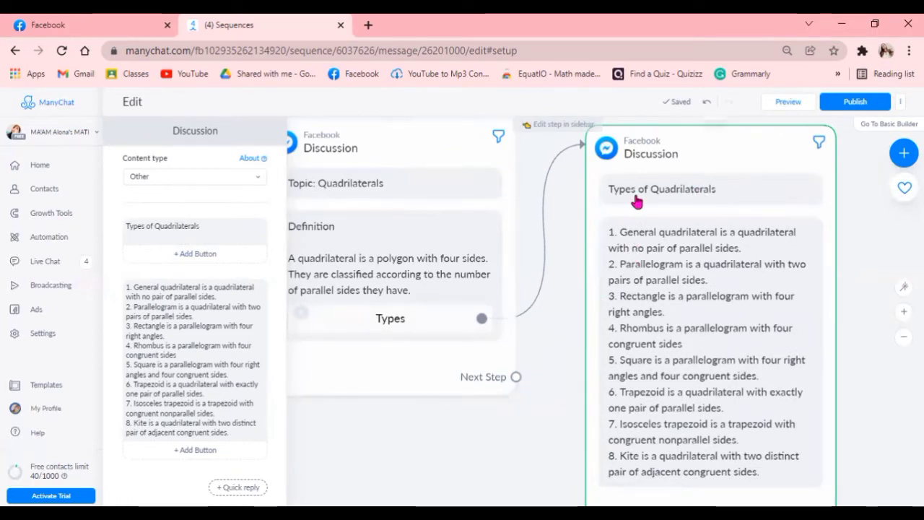
{"action": "left_click_drag", "start_coordinate": [517, 443], "coordinate": [385, 353]}
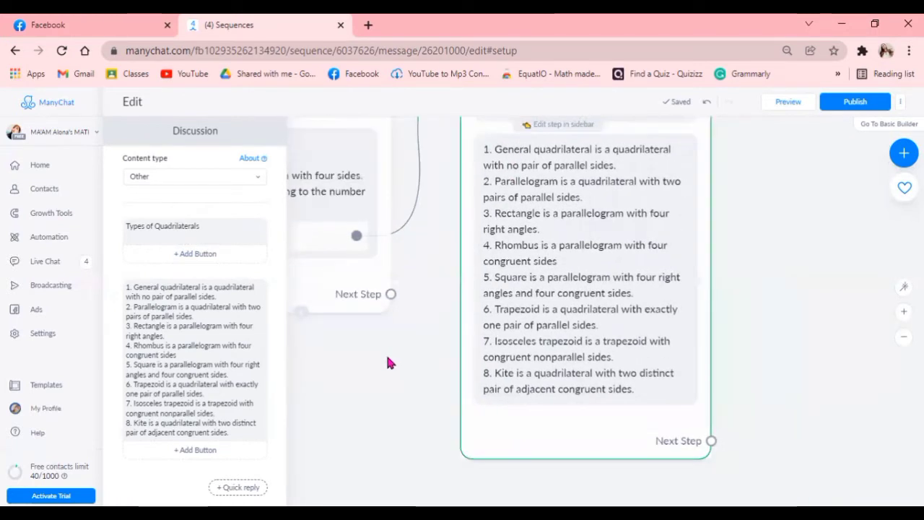
{"action": "left_click", "coordinate": [186, 455]}
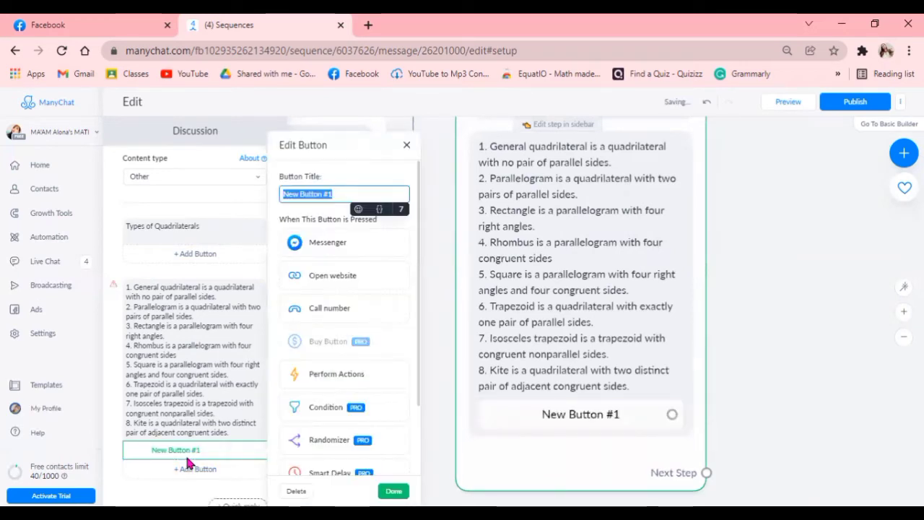
{"action": "type", "text": "P"}
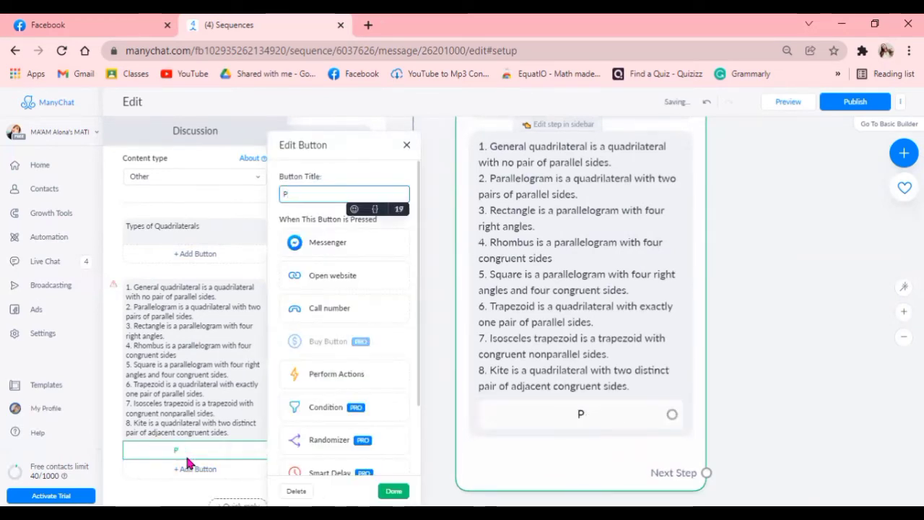
{"action": "type", "text": "a"}
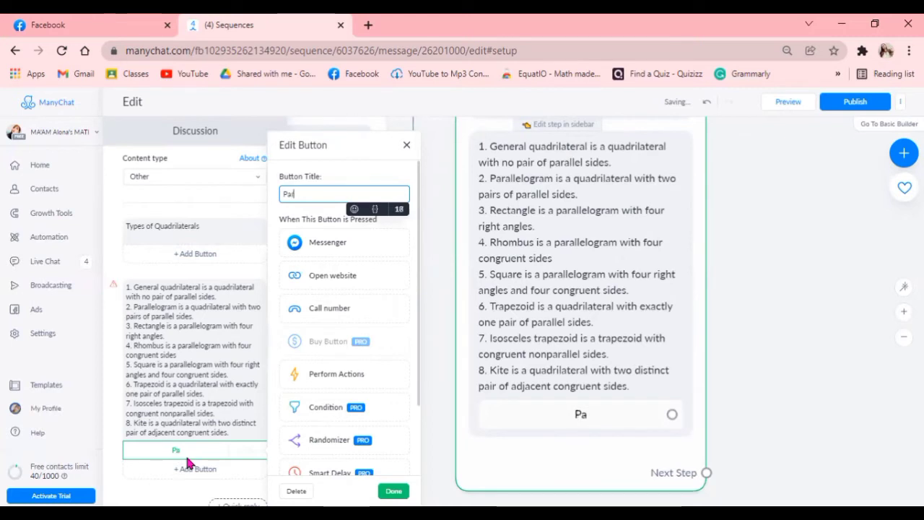
{"action": "type", "text": "rallelo"}
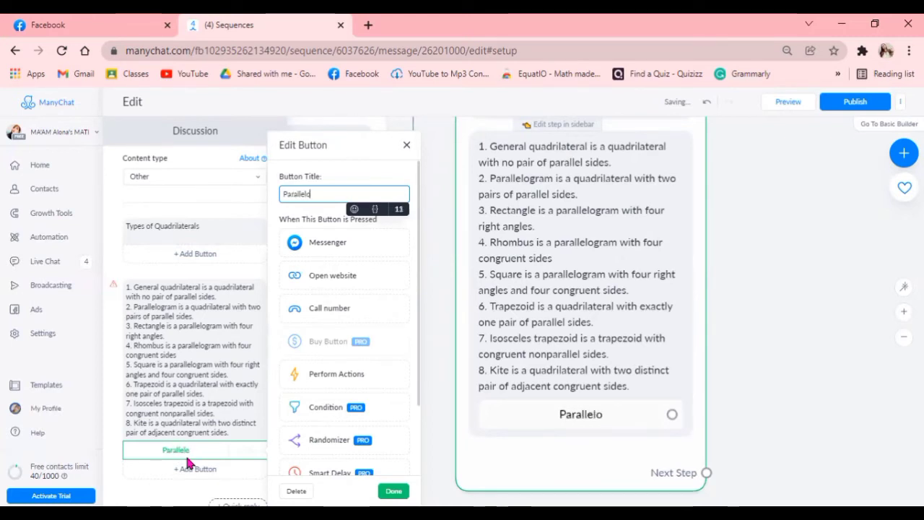
{"action": "type", "text": "gram"}
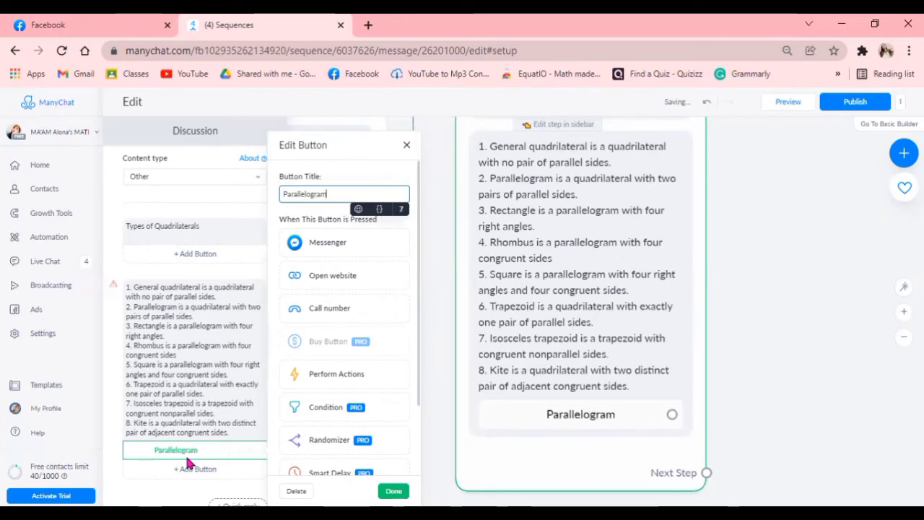
{"action": "type", "text": "s"}
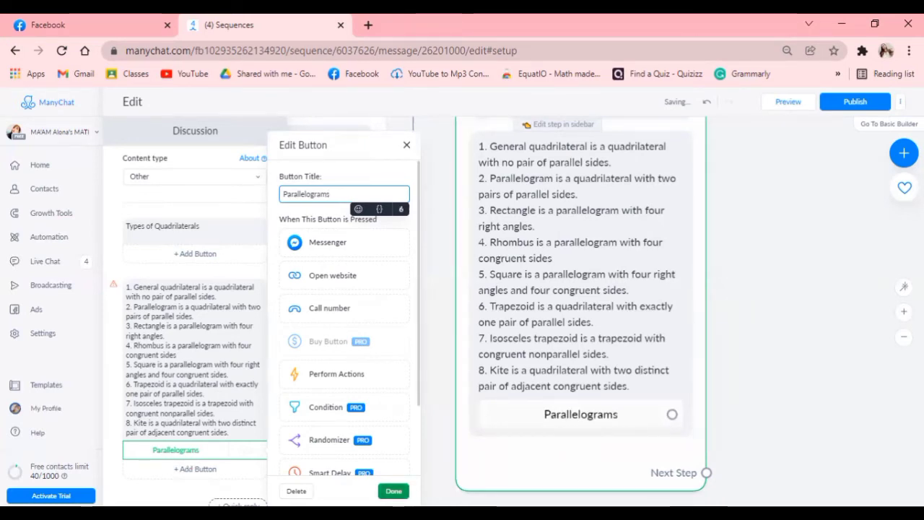
{"action": "left_click", "coordinate": [393, 491]}
Link the Parallelograms button to a new Messenger message and paste the "Properties of Parallelograms" heading with its five numbered properties into it.
{"action": "left_click_drag", "start_coordinate": [821, 367], "coordinate": [646, 437]}
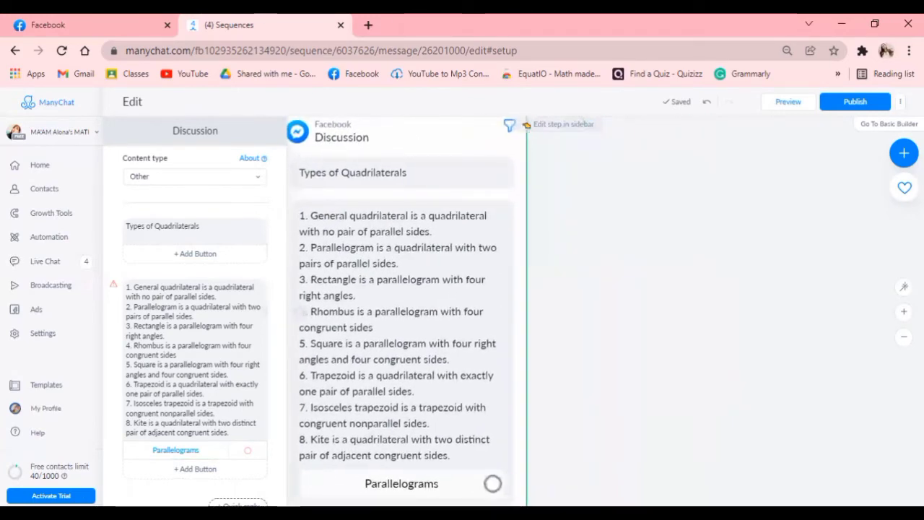
{"action": "left_click", "coordinate": [492, 483]}
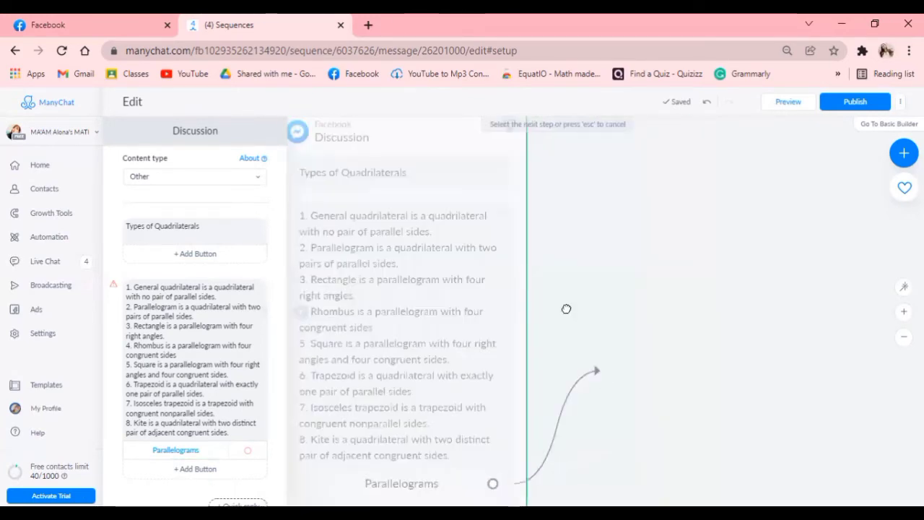
{"action": "left_click", "coordinate": [587, 169]}
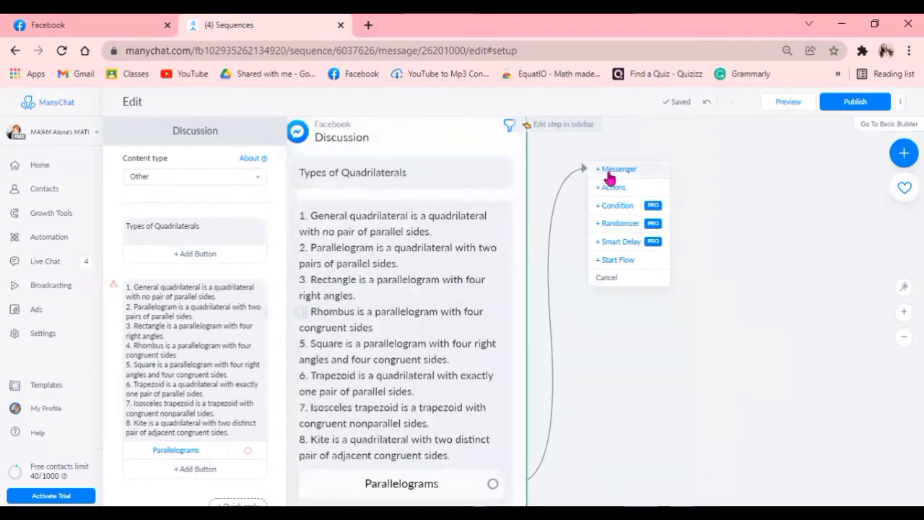
{"action": "left_click", "coordinate": [610, 173]}
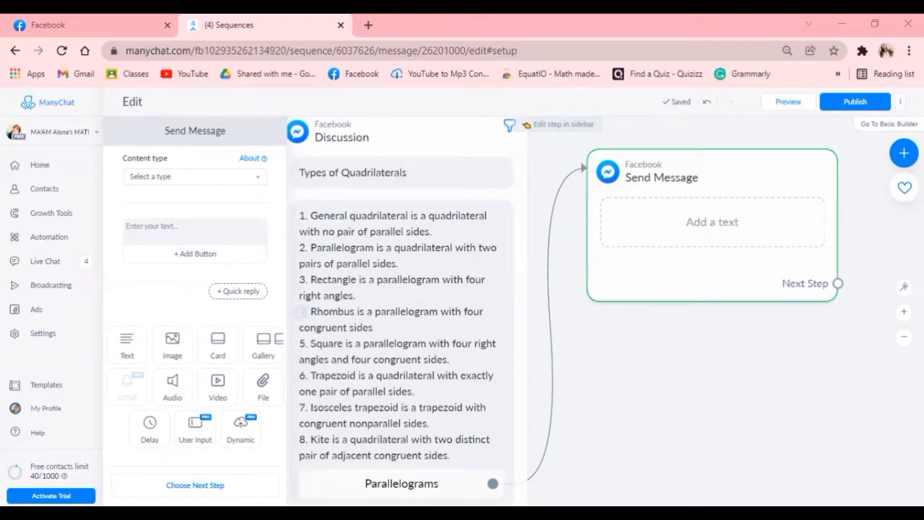
{"action": "left_click", "coordinate": [649, 234]}
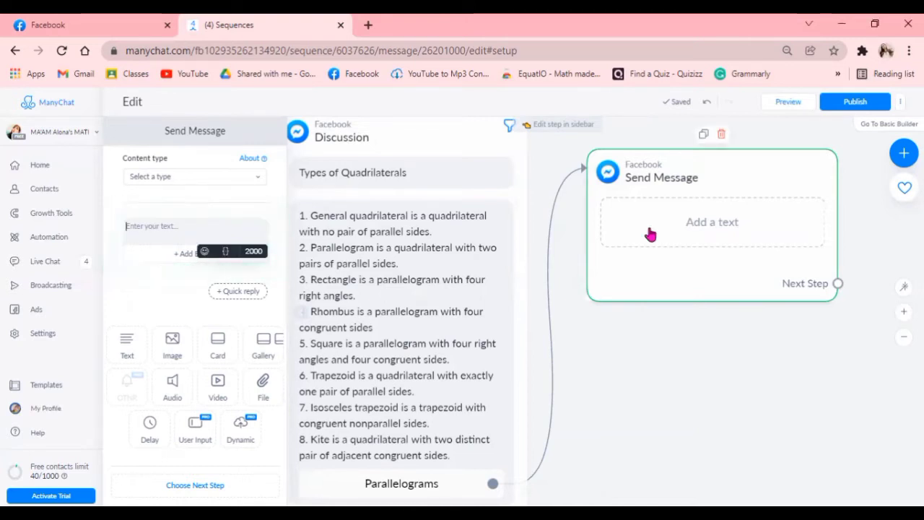
{"action": "key", "text": "ctrl+v"}
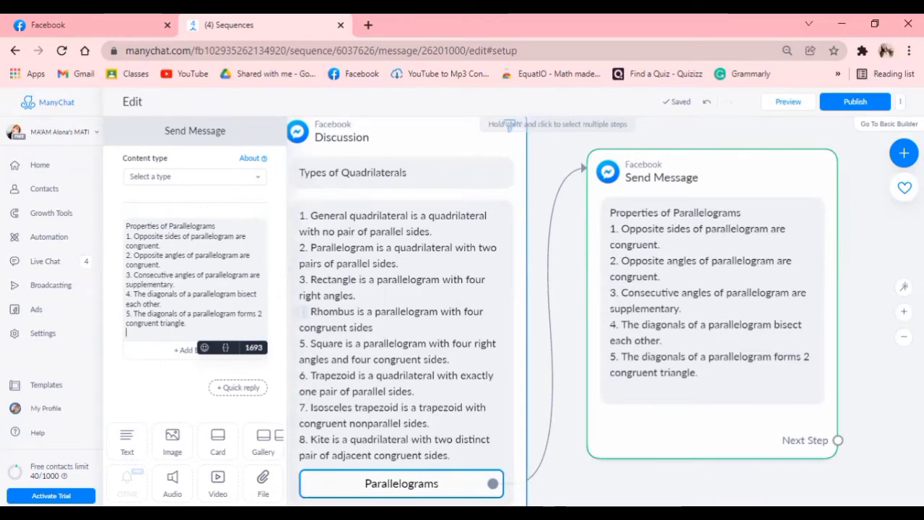
Move the five numbered parallelogram properties into a new second text block and remove the blank lines under the "Properties of Parallelograms" heading.
{"action": "left_click", "coordinate": [129, 439]}
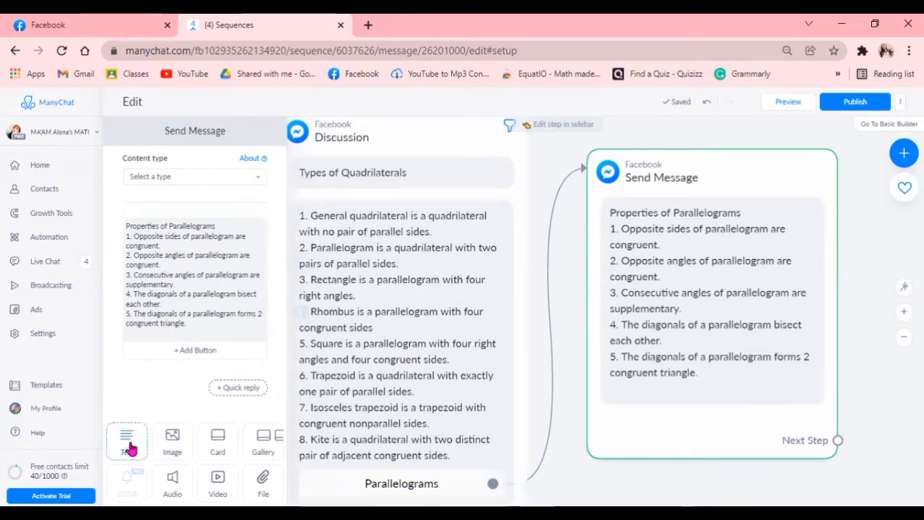
{"action": "left_click", "coordinate": [217, 328]}
{"action": "left_click_drag", "start_coordinate": [214, 326], "coordinate": [149, 252]}
{"action": "left_click", "coordinate": [128, 236]}
{"action": "key", "text": "shift+Down"}
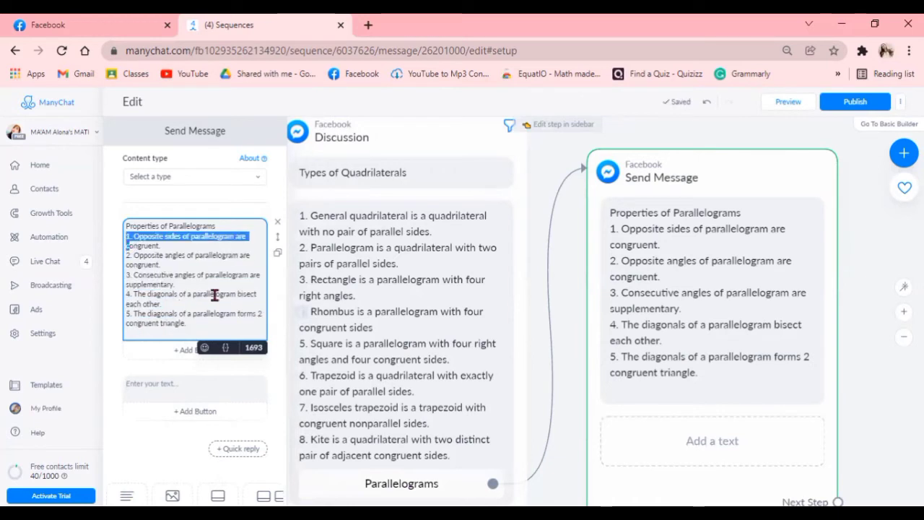
{"action": "left_click_drag", "start_coordinate": [208, 325], "coordinate": [144, 243]}
{"action": "left_click", "coordinate": [124, 246]}
{"action": "triple_click", "coordinate": [124, 245]}
{"action": "left_click", "coordinate": [127, 244]}
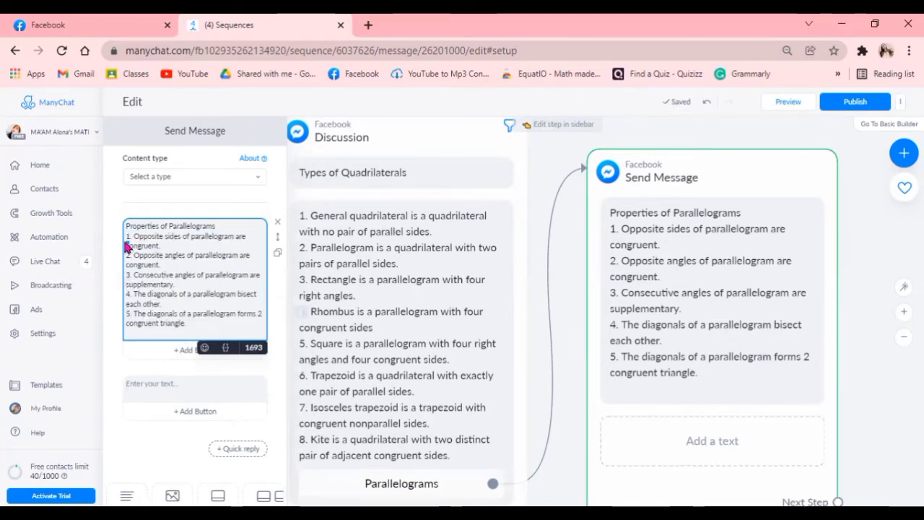
{"action": "left_click_drag", "start_coordinate": [126, 236], "coordinate": [199, 326]}
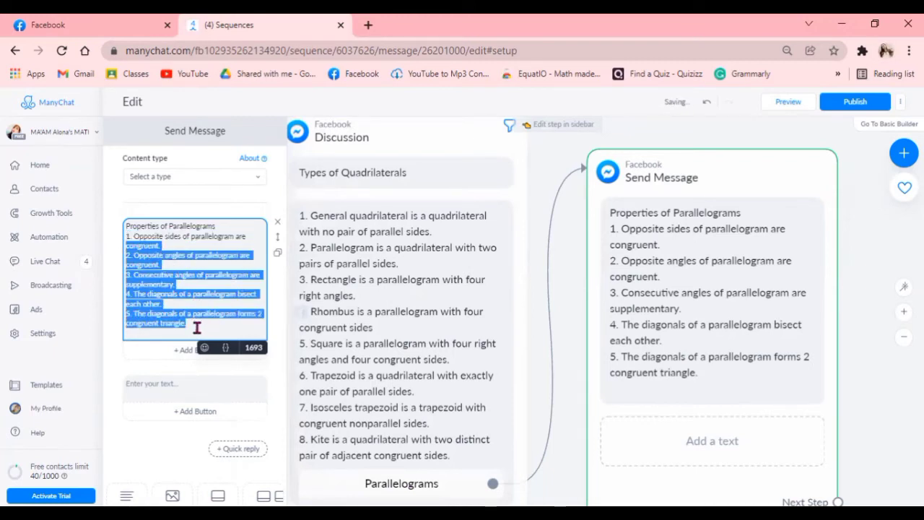
{"action": "left_click", "coordinate": [189, 318]}
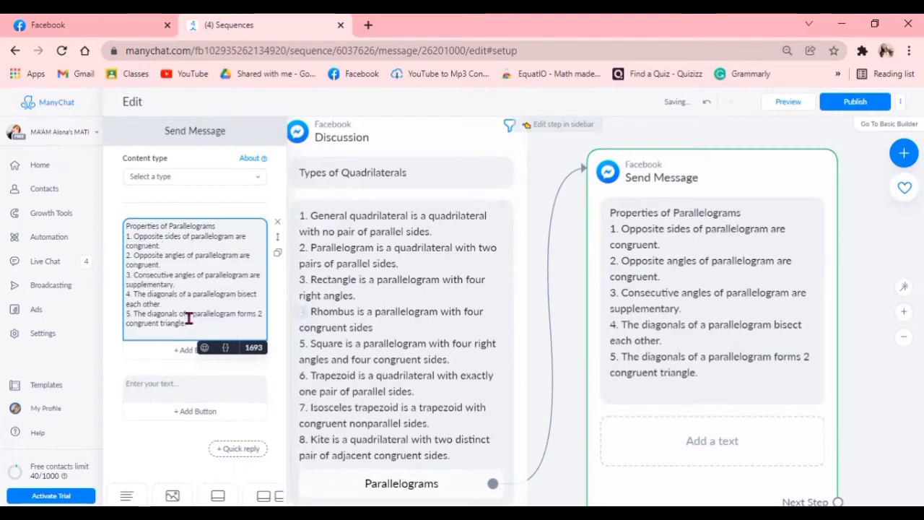
{"action": "left_click_drag", "start_coordinate": [190, 322], "coordinate": [130, 244]}
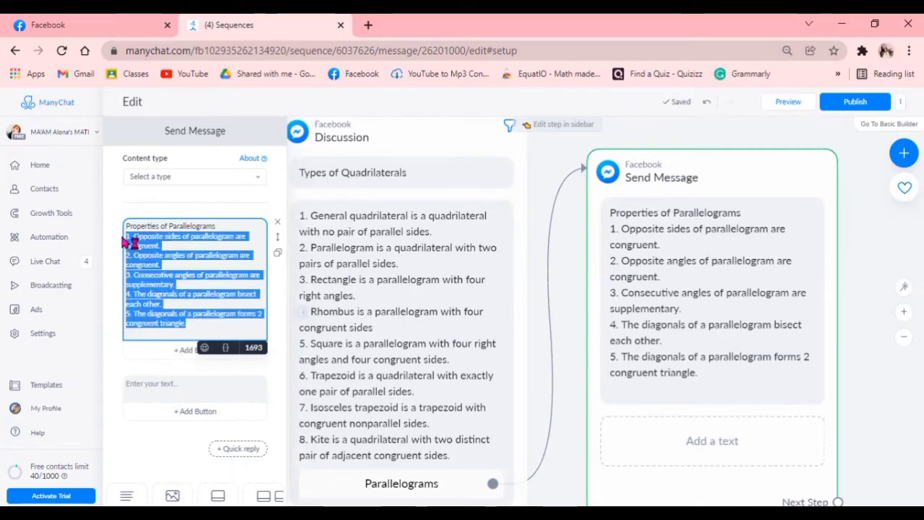
{"action": "key", "text": "ctrl+x"}
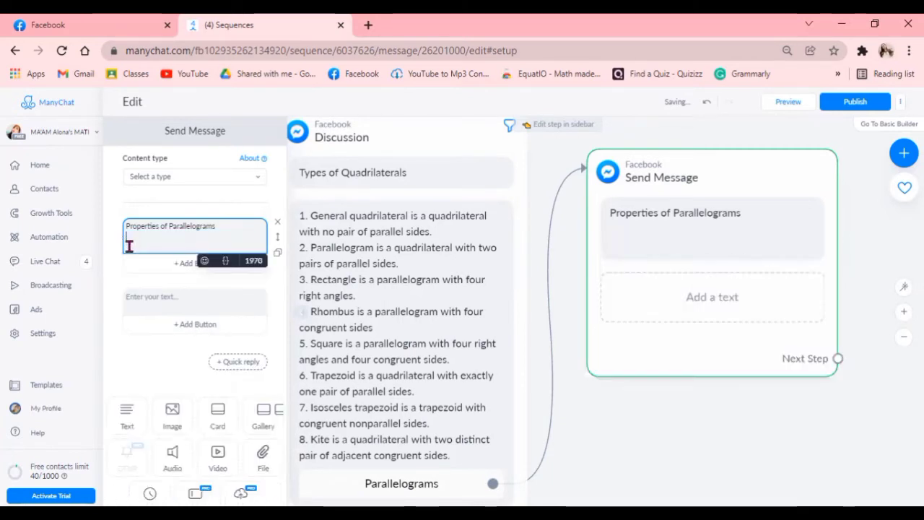
{"action": "left_click", "coordinate": [152, 296]}
{"action": "key", "text": "ctrl+v"}
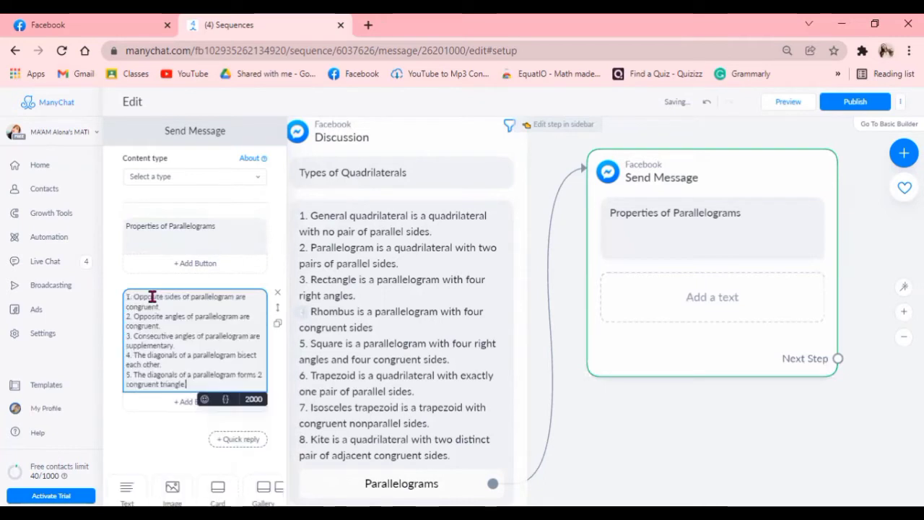
{"action": "left_click", "coordinate": [206, 250]}
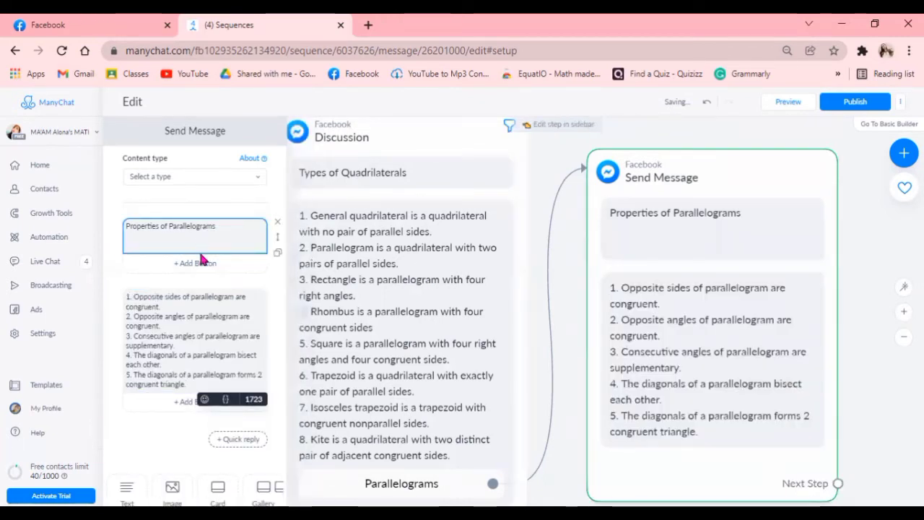
{"action": "key", "text": "BackSpace"}
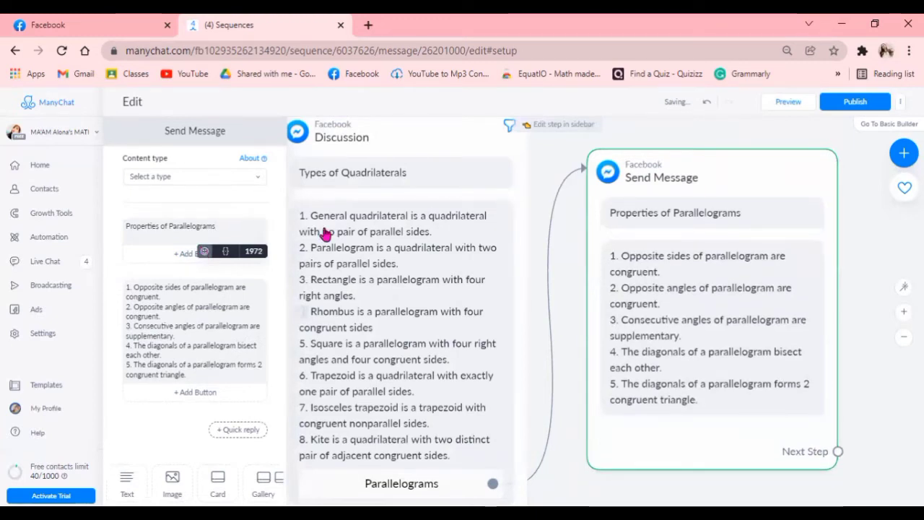
Add a button titled "Kinds" under the five parallelogram properties and link it to a new Messenger message.
{"action": "left_click", "coordinate": [233, 396]}
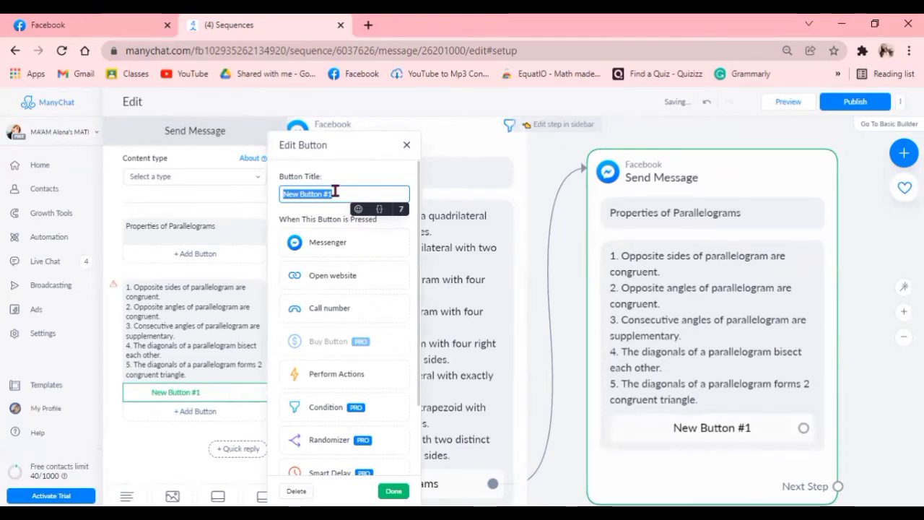
{"action": "type", "text": "Kinds"}
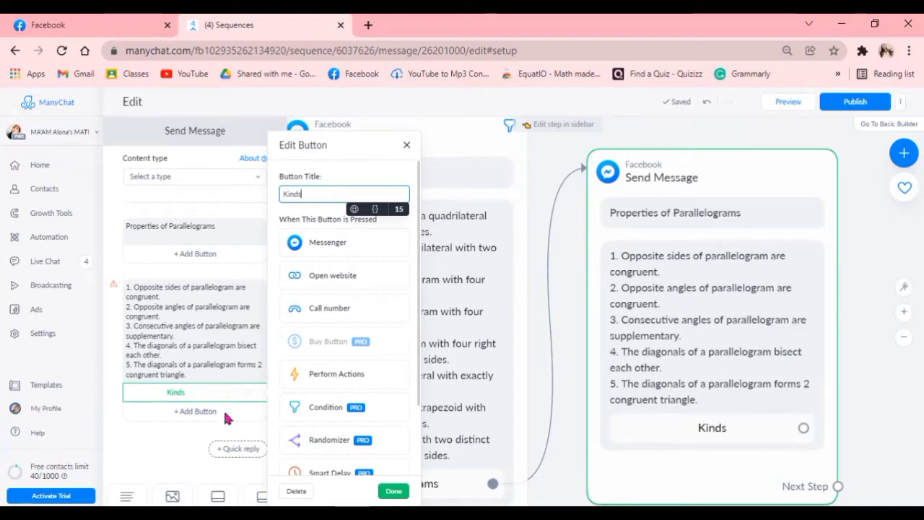
{"action": "left_click", "coordinate": [393, 491]}
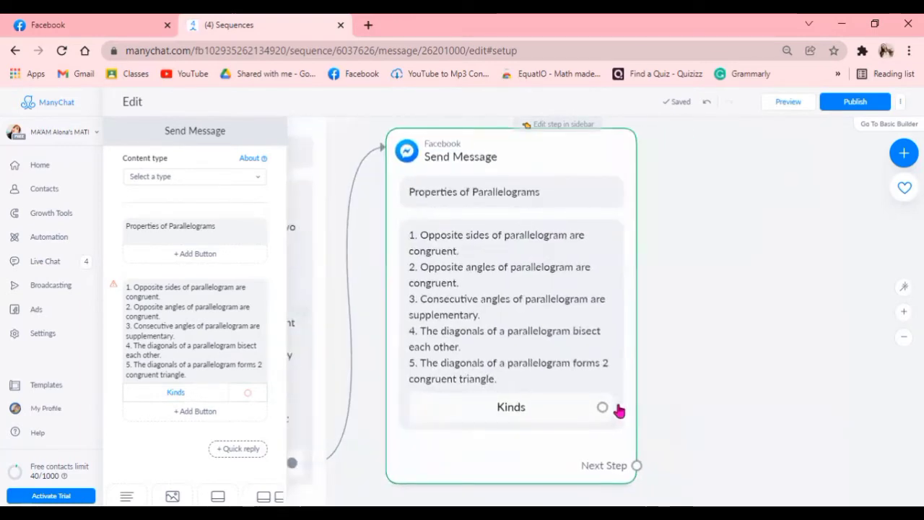
{"action": "left_click_drag", "start_coordinate": [602, 408], "coordinate": [697, 151]}
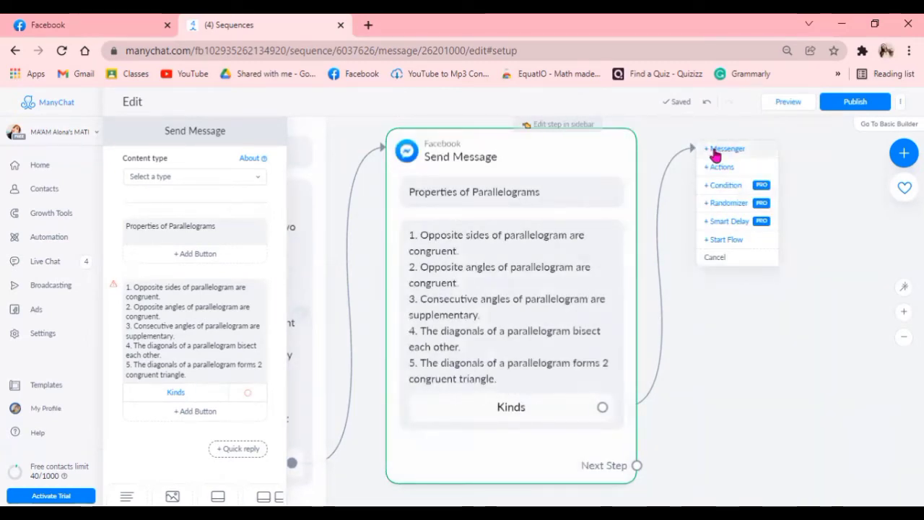
{"action": "left_click", "coordinate": [726, 149]}
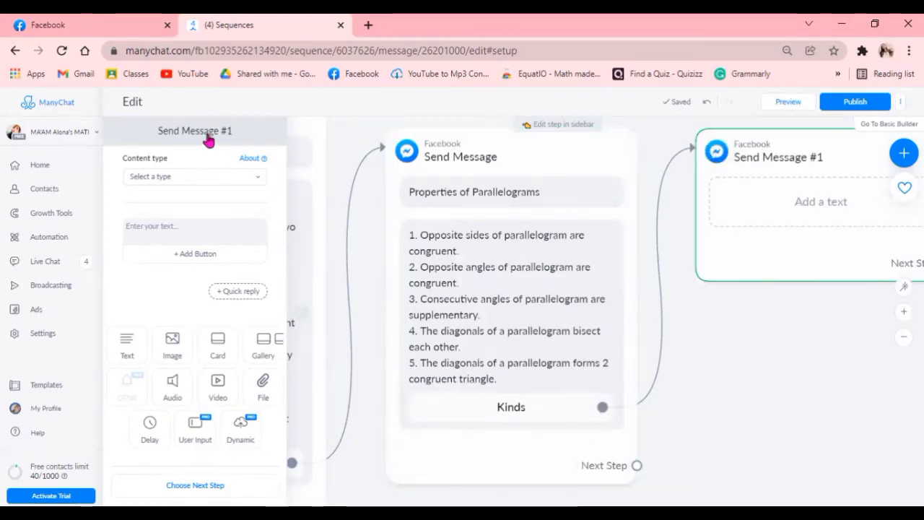
Rename the message holding the parallelogram properties to "Discussion" and set its content type to Other.
{"action": "left_click", "coordinate": [483, 170]}
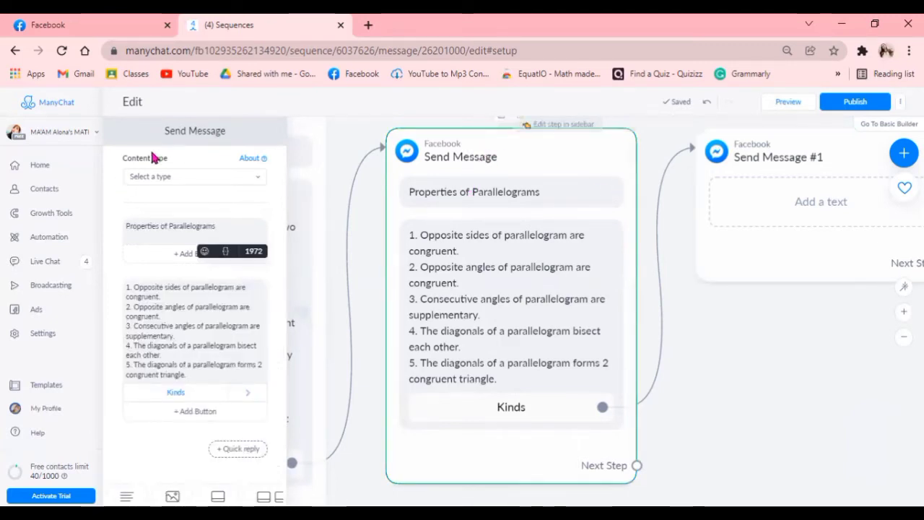
{"action": "mouse_move", "coordinate": [164, 131]}
{"action": "left_mouse_down"}
{"action": "mouse_move", "coordinate": [198, 130]}
{"action": "mouse_move", "coordinate": [156, 138]}
{"action": "left_mouse_up"}
{"action": "left_click", "coordinate": [217, 136]}
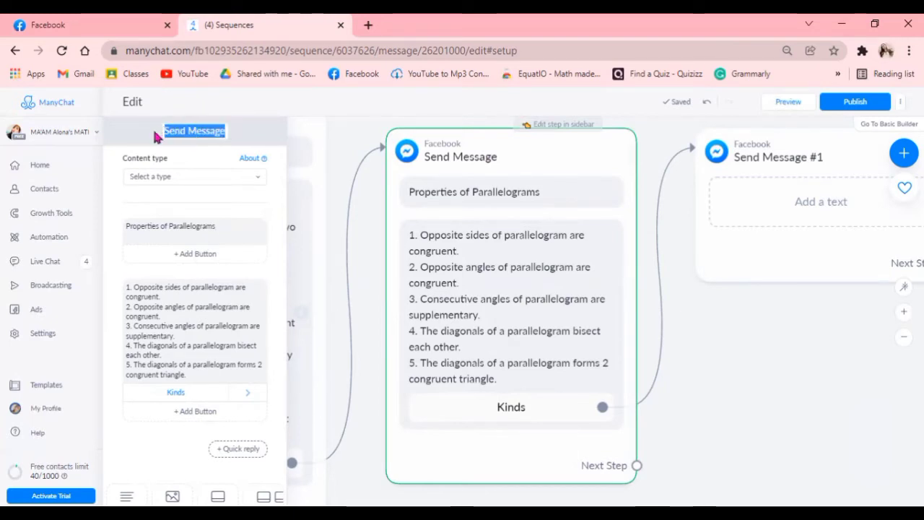
{"action": "type", "text": "Du"}
{"action": "type", "text": "s"}
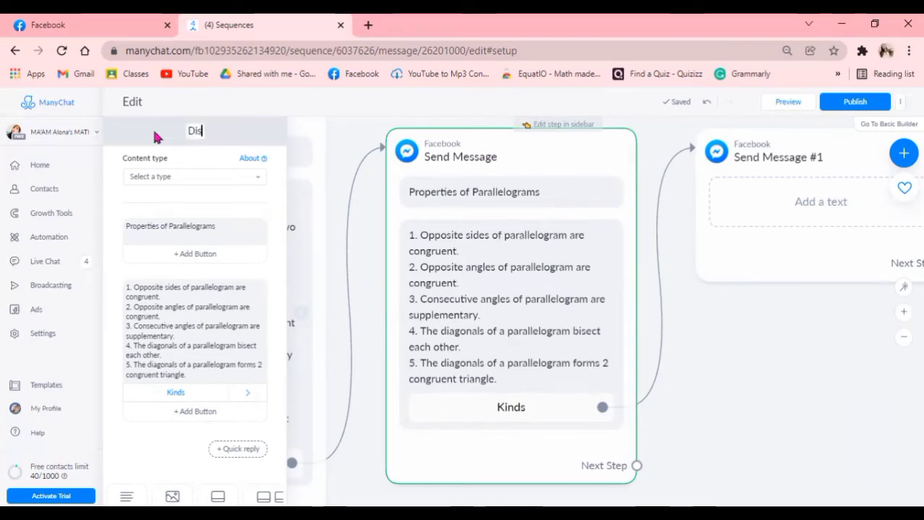
{"action": "type", "text": "cussion"}
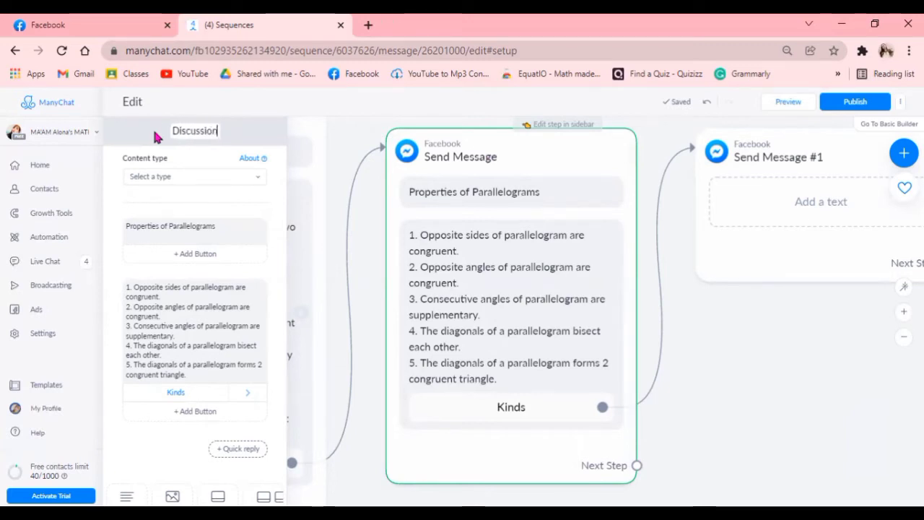
{"action": "left_click", "coordinate": [180, 177]}
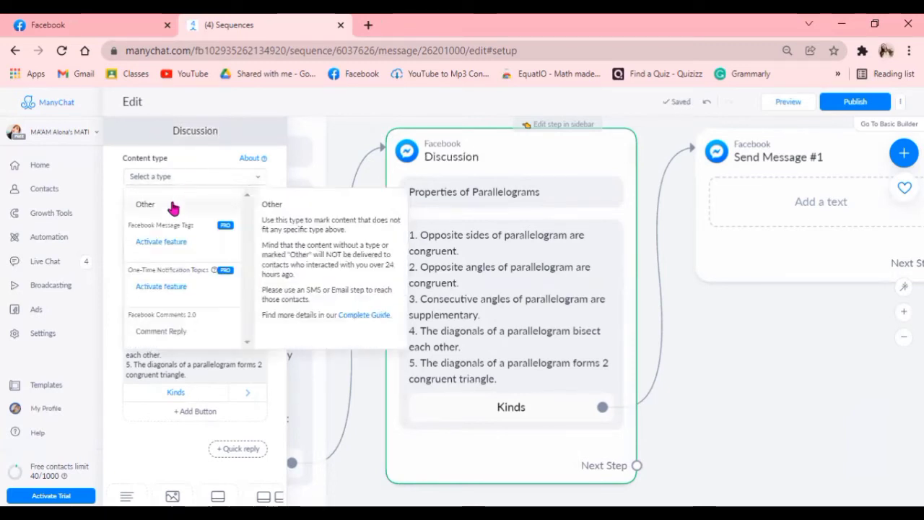
{"action": "left_click", "coordinate": [173, 206]}
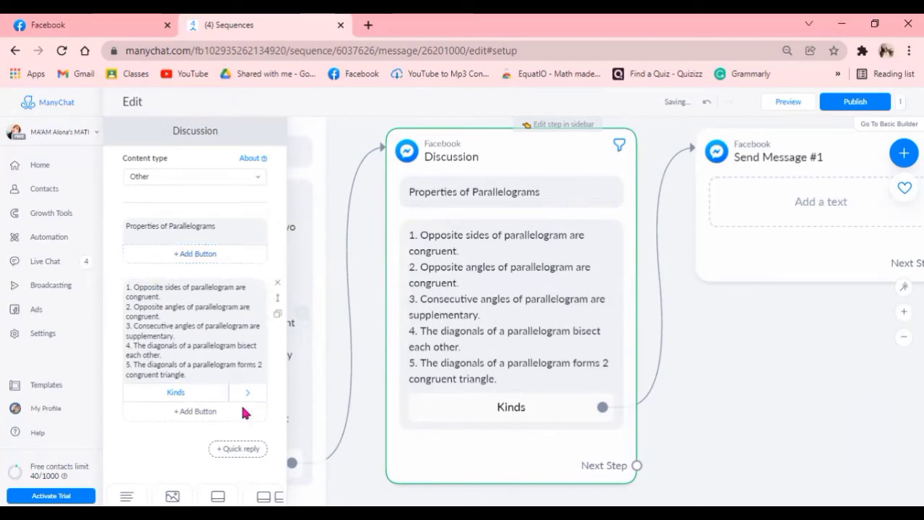
Rename the new empty message linked from the Kinds button to "Discussion" and set its content type to Other.
{"action": "left_click", "coordinate": [786, 352]}
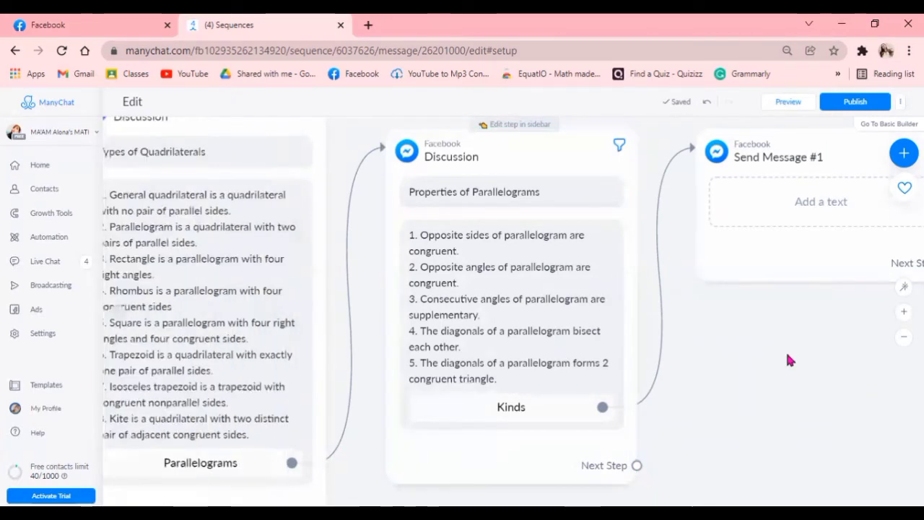
{"action": "left_click_drag", "start_coordinate": [785, 350], "coordinate": [643, 371]}
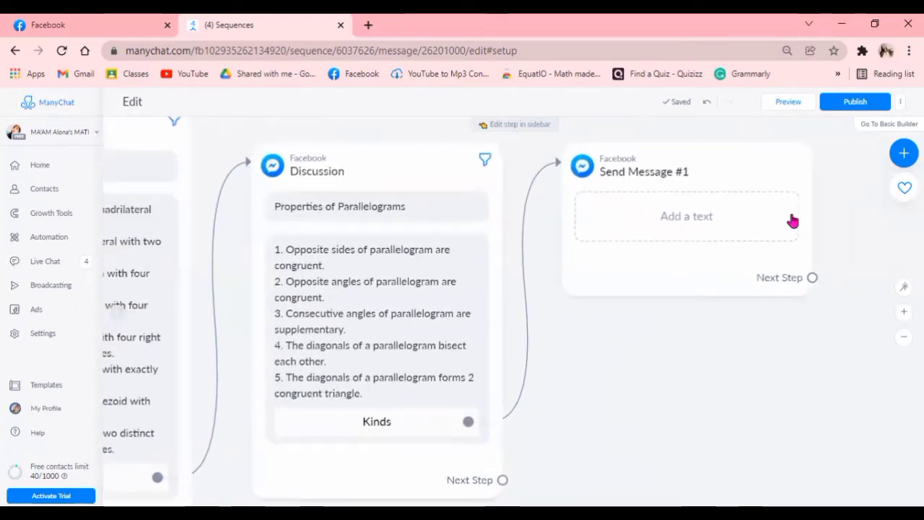
{"action": "left_click", "coordinate": [656, 197]}
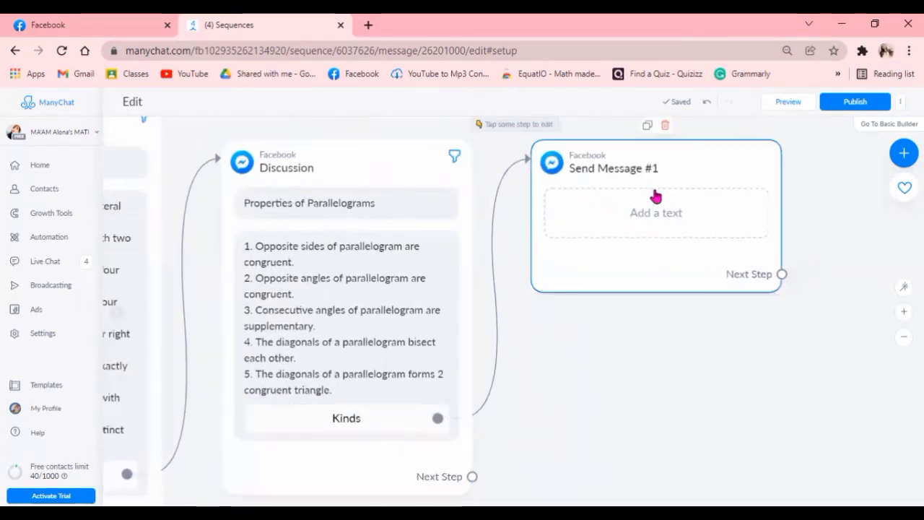
{"action": "left_click", "coordinate": [602, 220]}
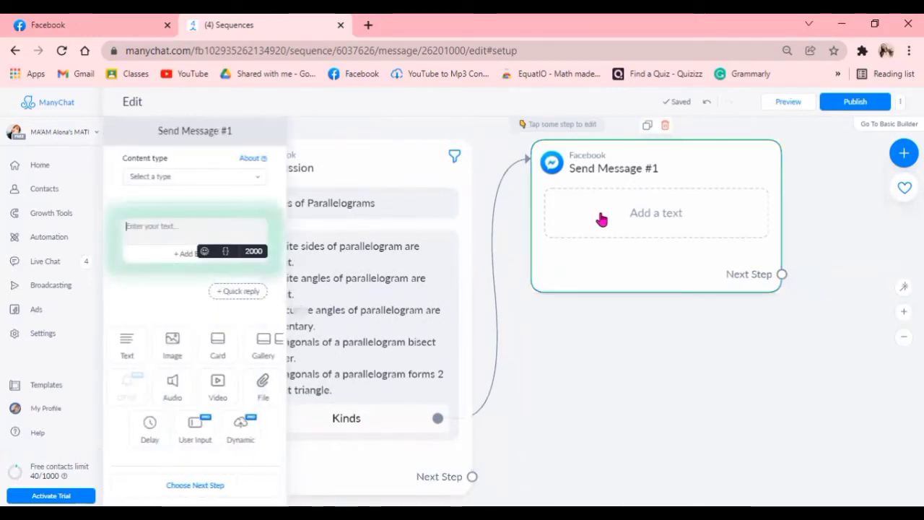
{"action": "left_click", "coordinate": [191, 135]}
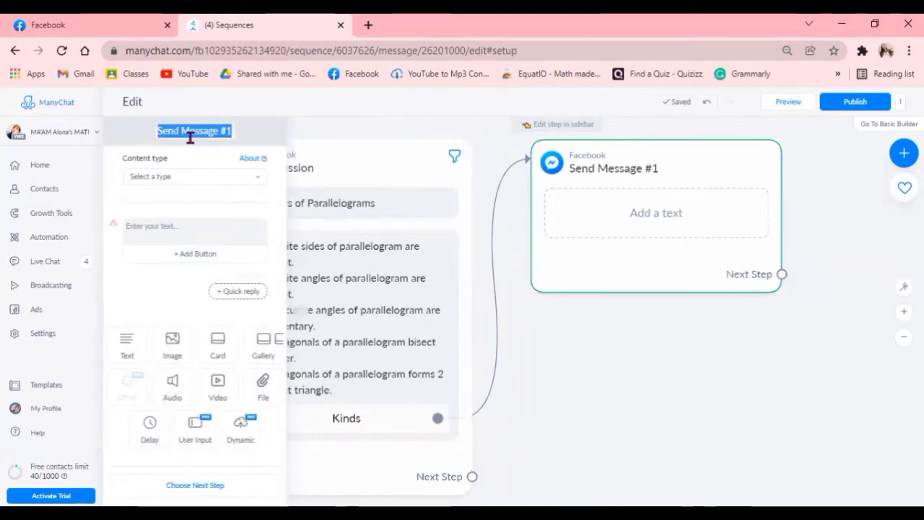
{"action": "type", "text": "Discus"}
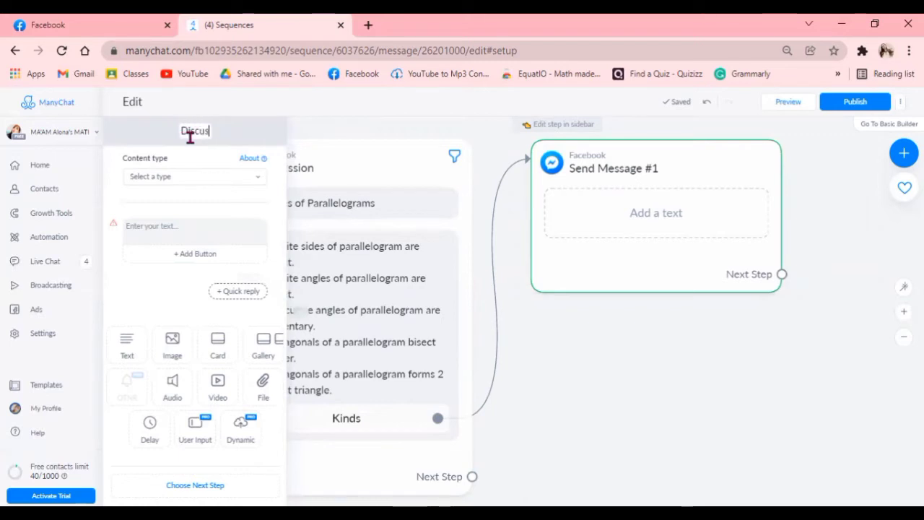
{"action": "type", "text": "sion"}
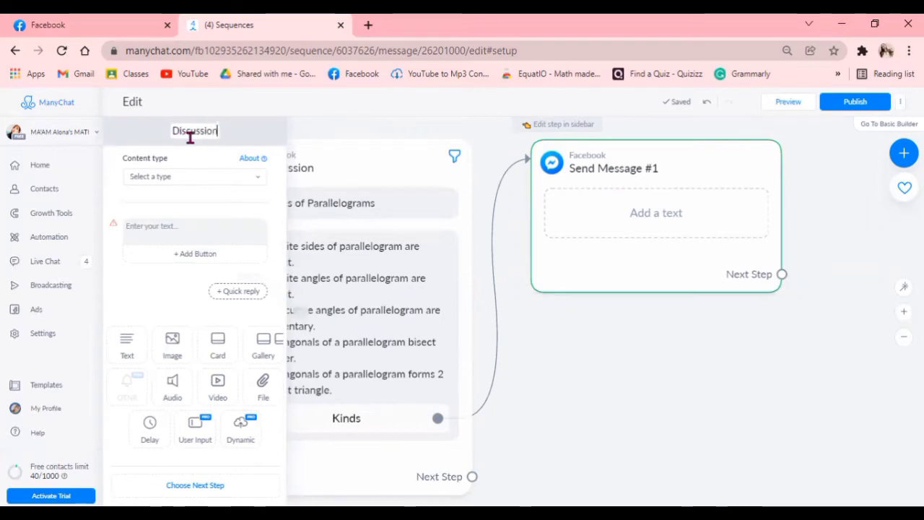
{"action": "left_click", "coordinate": [195, 177]}
{"action": "left_click", "coordinate": [181, 207]}
Enter "Select type of Parallelogram" as the text of the message linked from the Kinds button.
{"action": "left_click", "coordinate": [185, 226]}
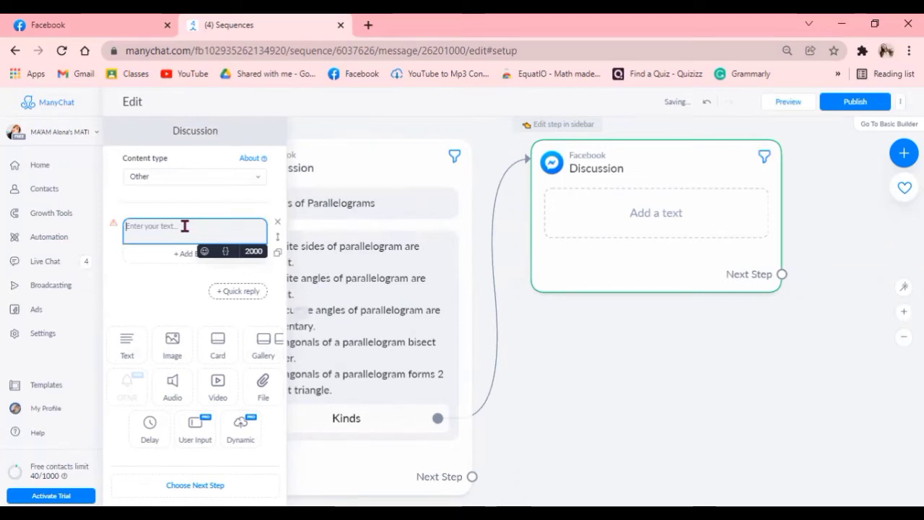
{"action": "type", "text": "Select"}
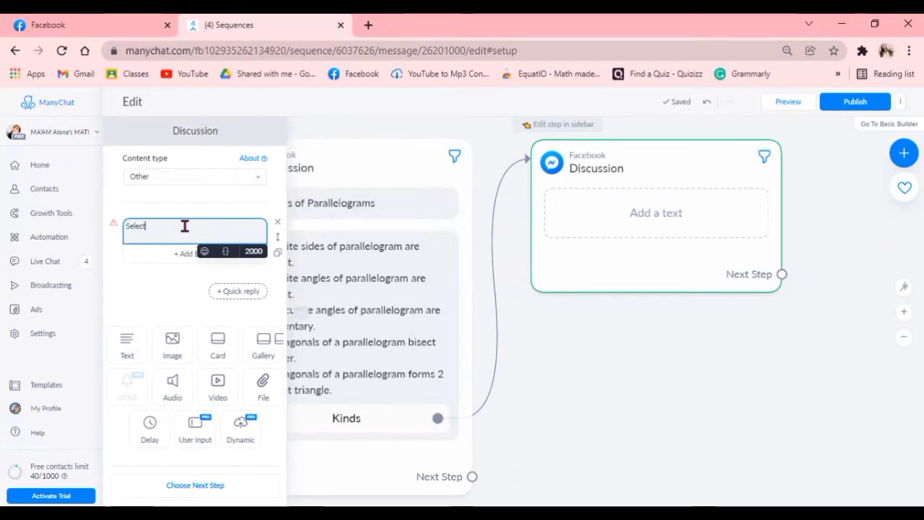
{"action": "type", "text": "ype"}
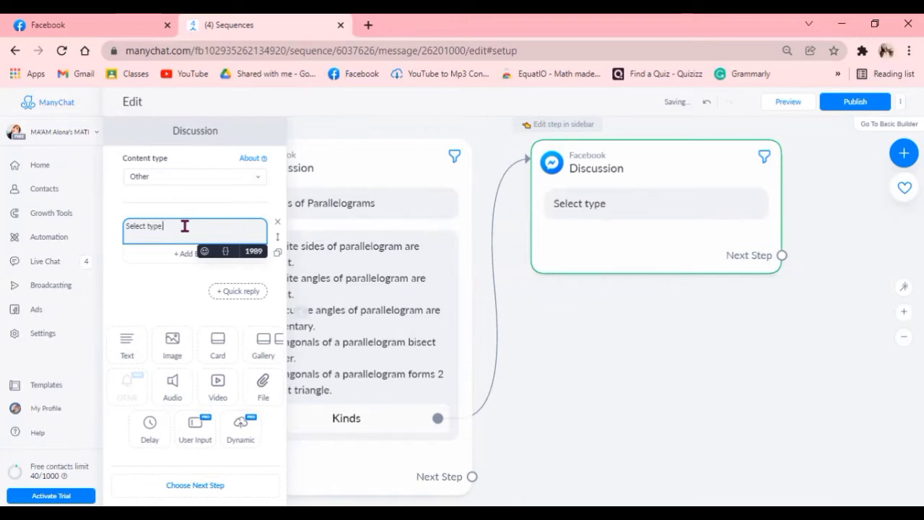
{"action": "type", "text": " of Parallelogram"}
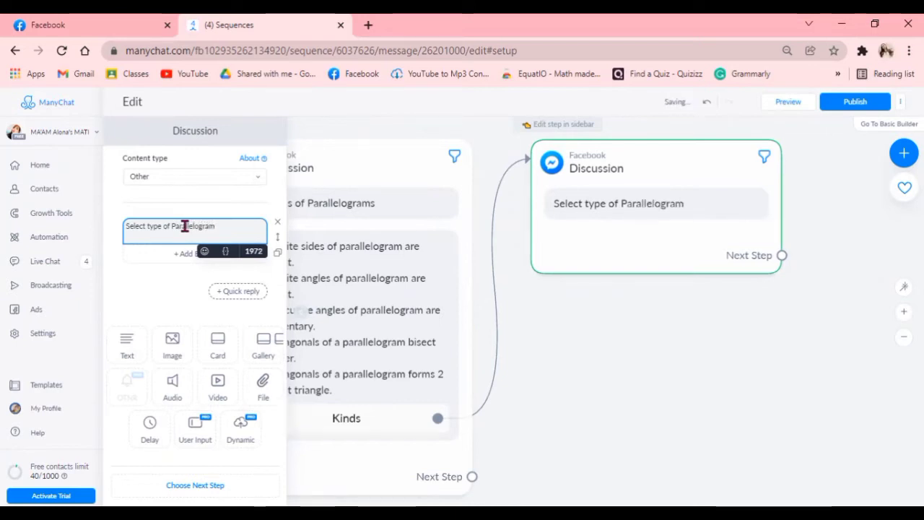
Add two quick replies, "Rhombus" and "Rectangle", to the "Select type of Parallelogram" message.
{"action": "left_click", "coordinate": [231, 291]}
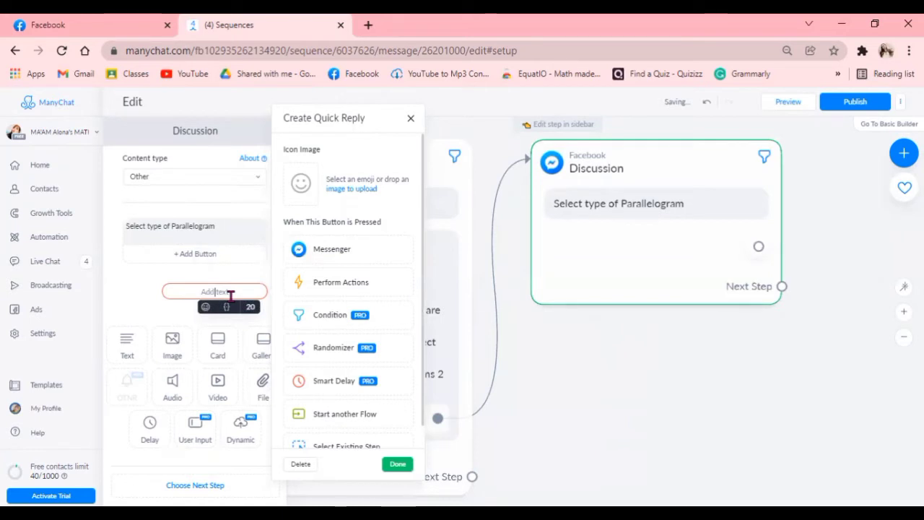
{"action": "type", "text": "Rho"}
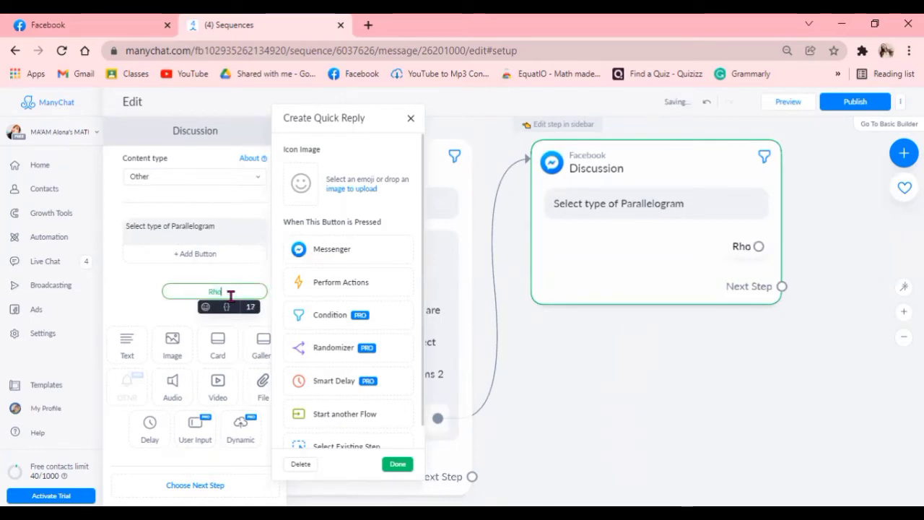
{"action": "type", "text": "mbus"}
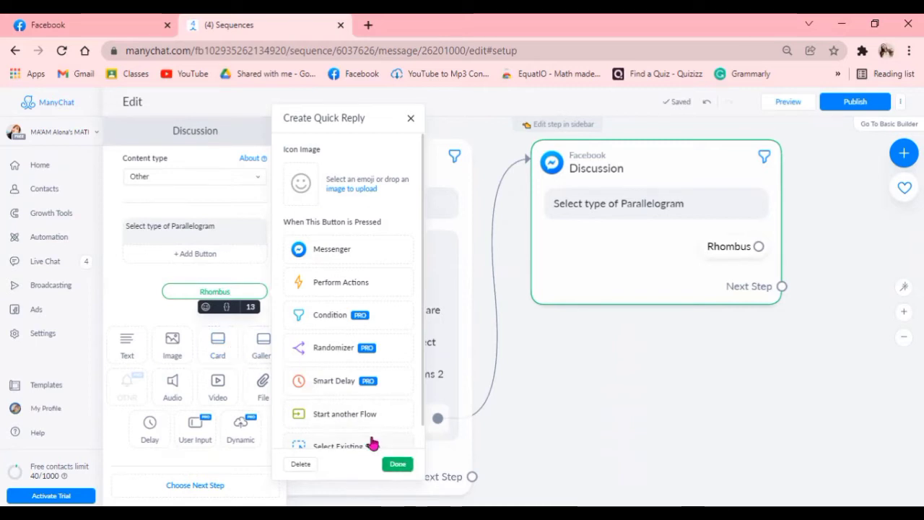
{"action": "left_click", "coordinate": [397, 467]}
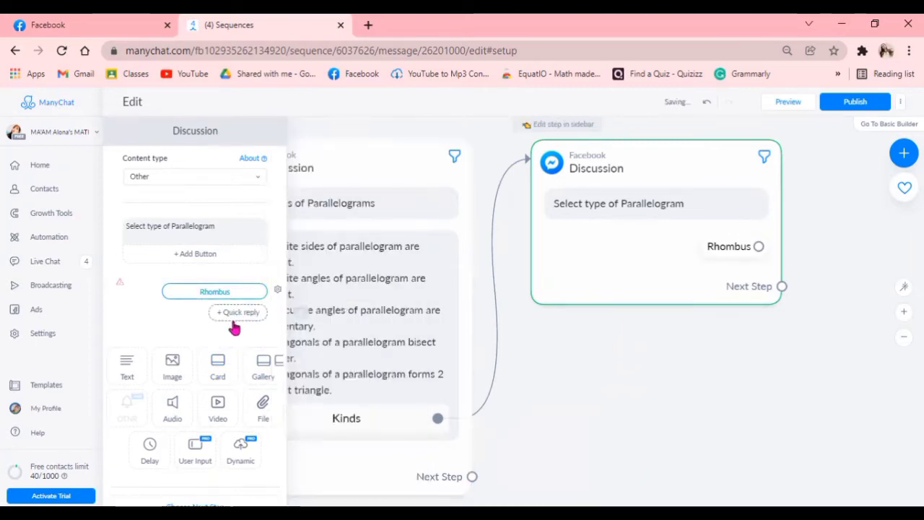
{"action": "left_click", "coordinate": [234, 312]}
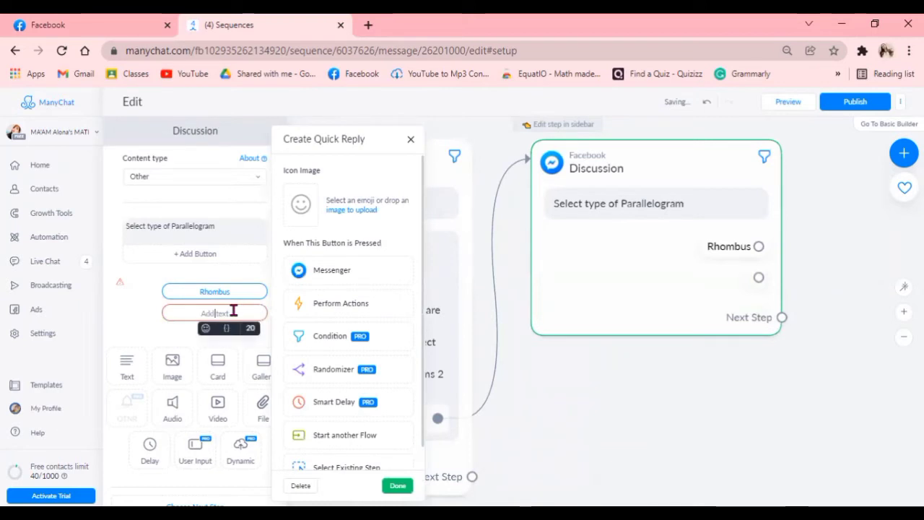
{"action": "type", "text": "Rectangle"}
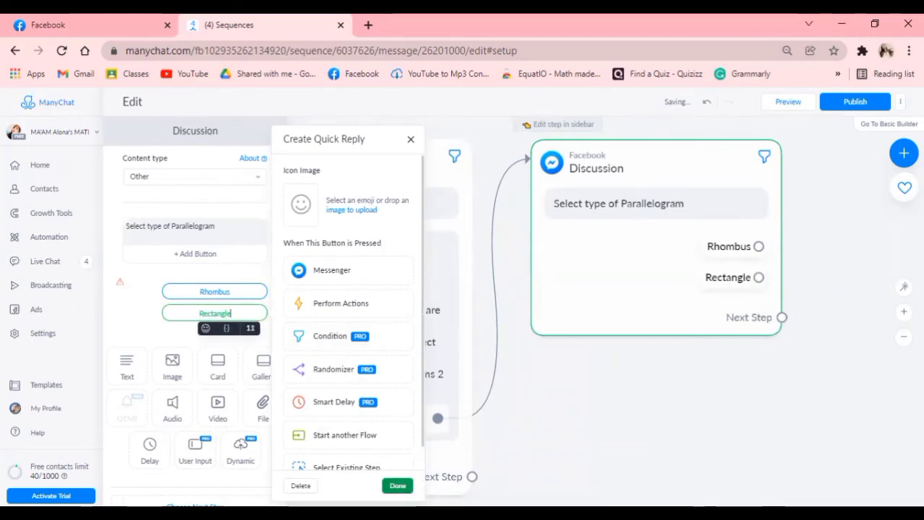
{"action": "left_click", "coordinate": [397, 485]}
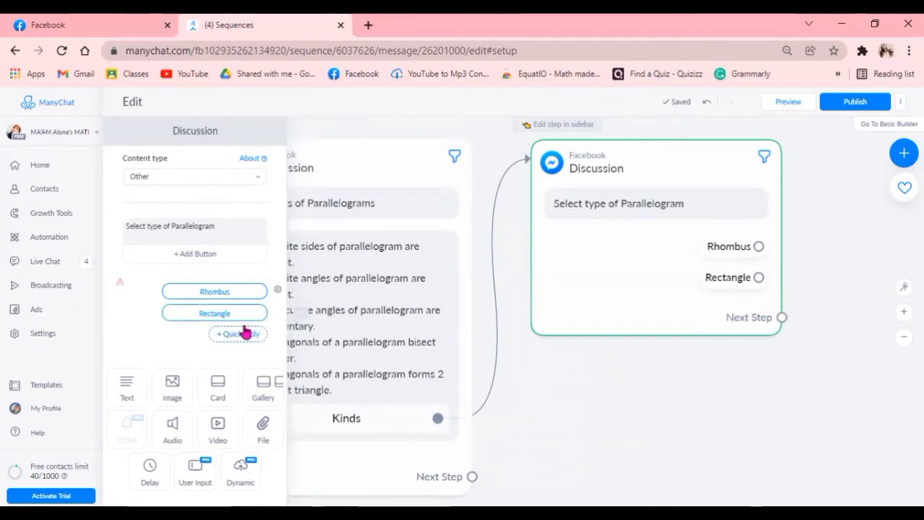
Add a third quick reply, "Square", to the "Select type of Parallelogram" message and save it.
{"action": "left_click", "coordinate": [244, 332]}
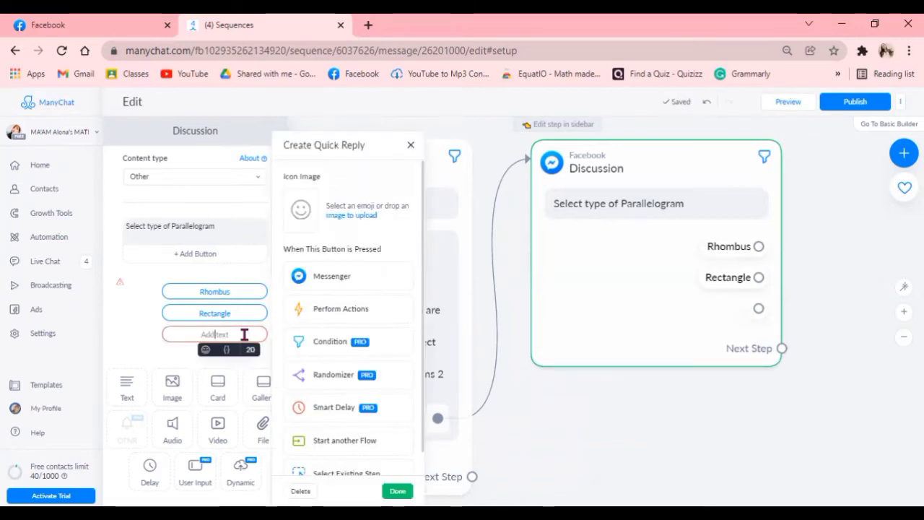
{"action": "type", "text": "Sq"}
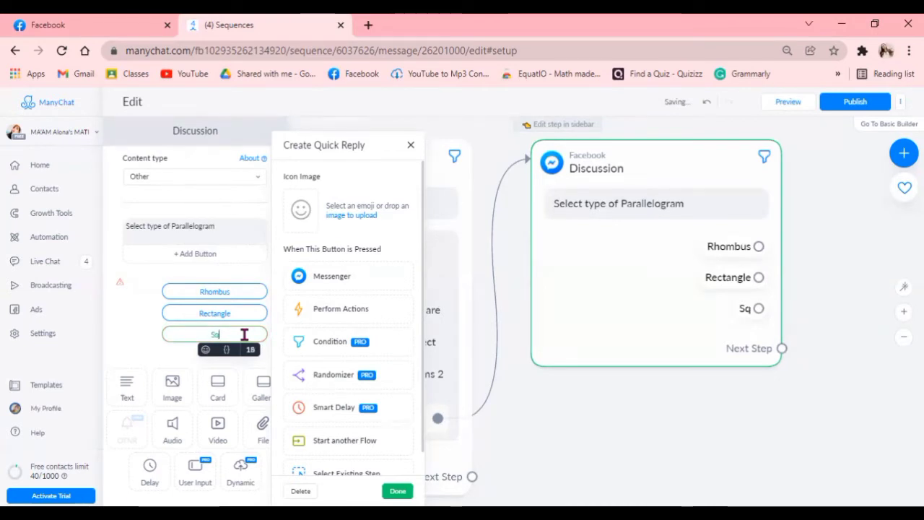
{"action": "type", "text": "aure"}
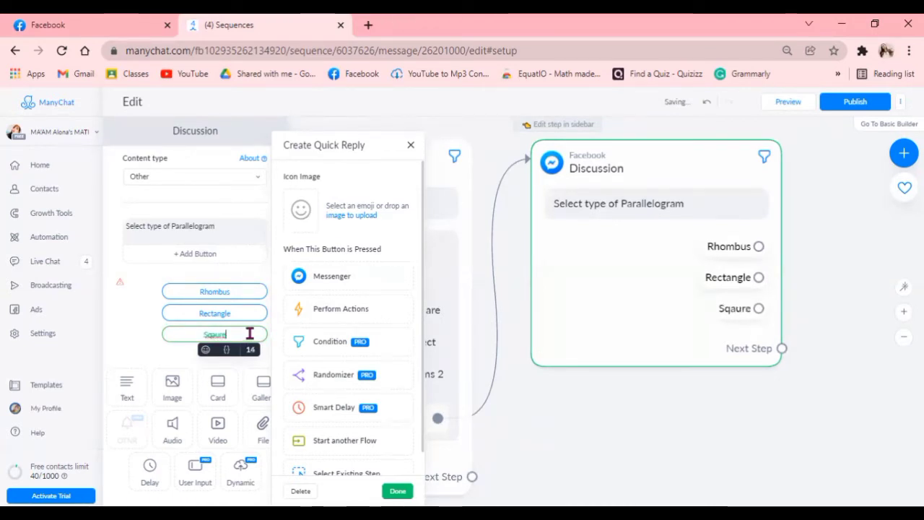
{"action": "key", "text": "BackSpace"}
{"action": "key", "text": "BackSpace"}
{"action": "key", "text": "BackSpace"}
{"action": "key", "text": "BackSpace"}
{"action": "type", "text": "uare"}
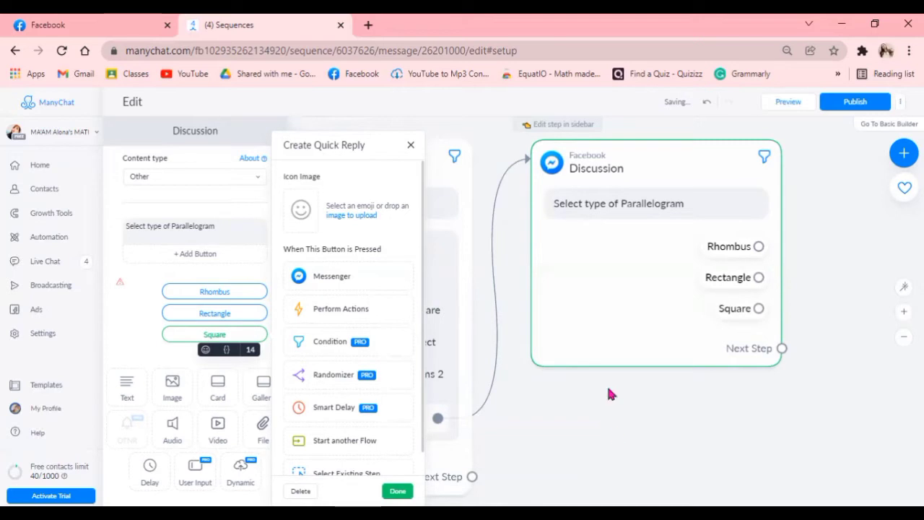
{"action": "left_click", "coordinate": [398, 491]}
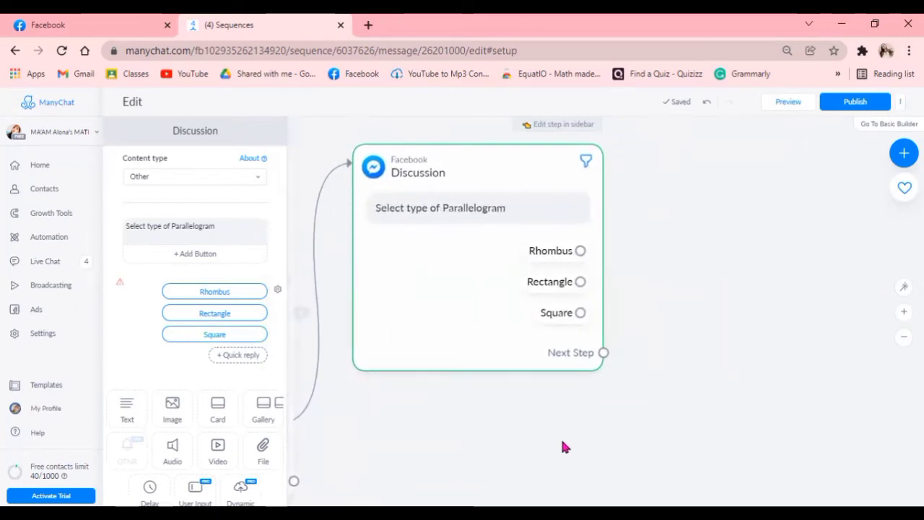
Link the Rhombus quick reply to a new Messenger message and enter the "Rhombus" heading with its list of properties as the text.
{"action": "left_click", "coordinate": [581, 251]}
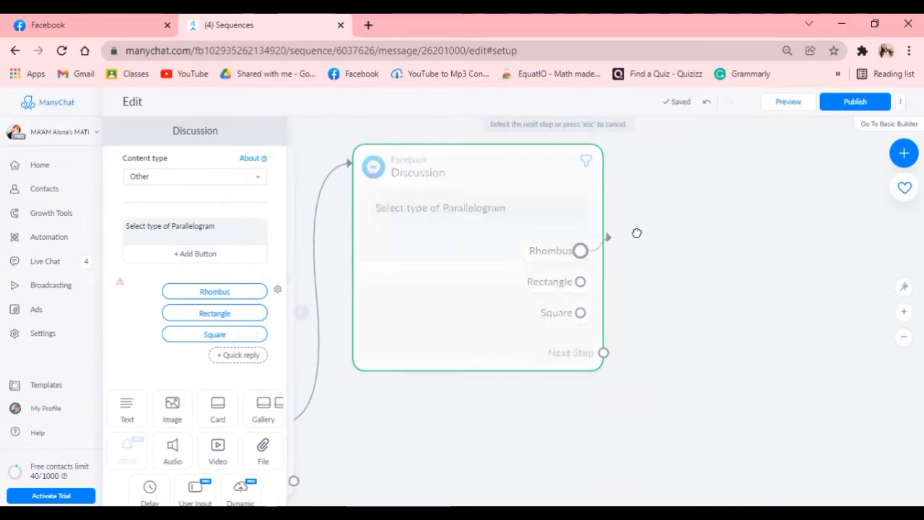
{"action": "left_click", "coordinate": [652, 172]}
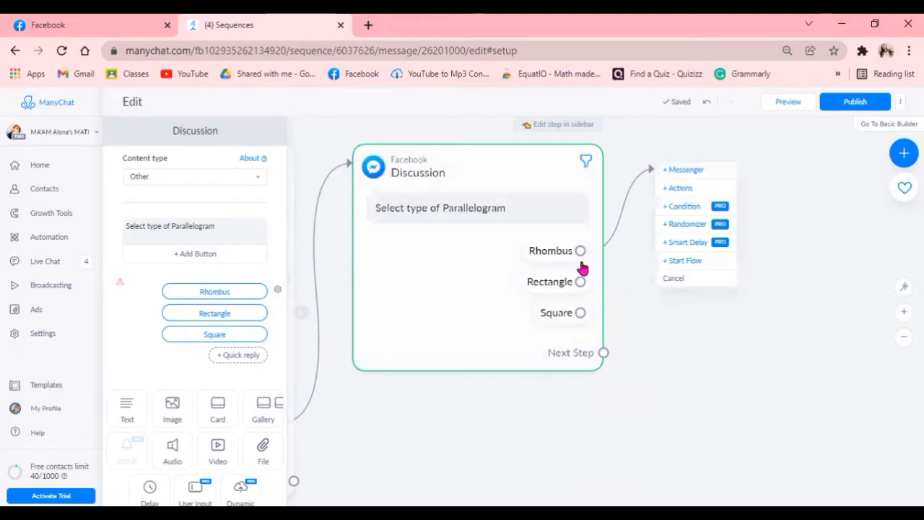
{"action": "left_click", "coordinate": [692, 173]}
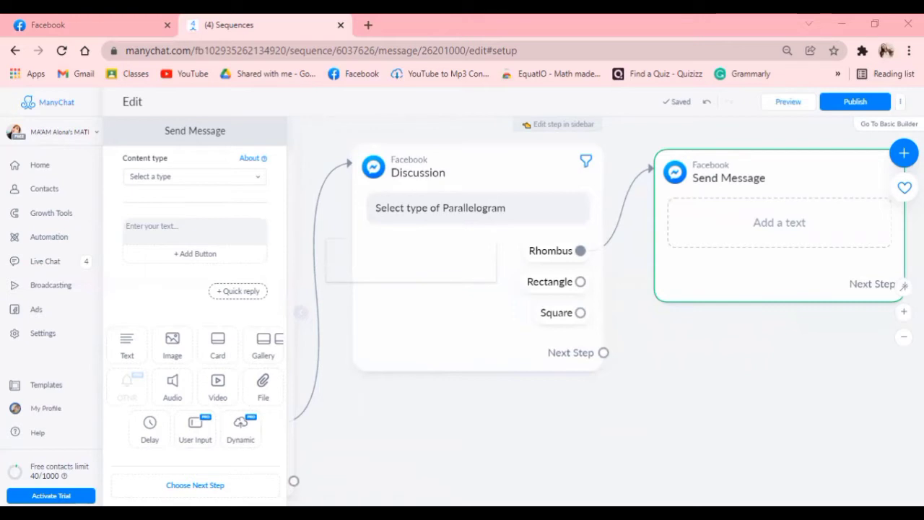
{"action": "left_click", "coordinate": [193, 227]}
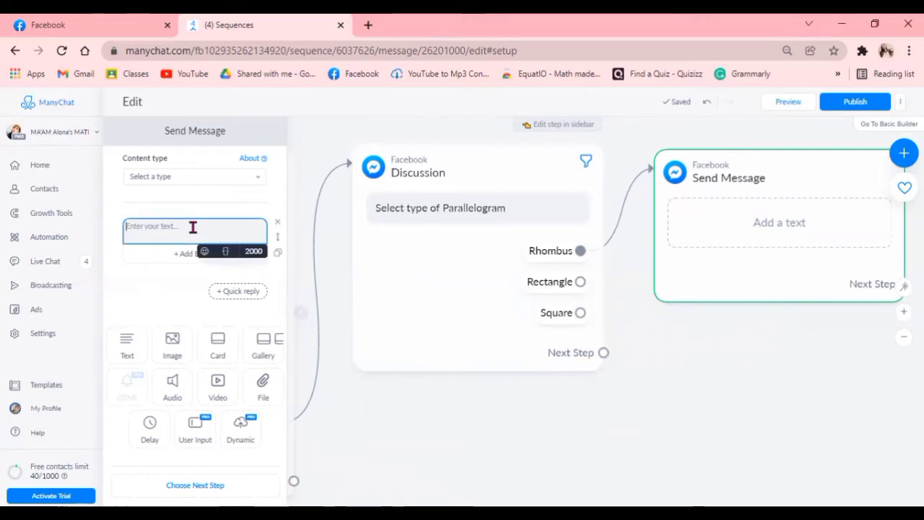
{"action": "type", "text": "Rhombus Opposite sides are parallel. Opposite sides are congruent. Opposite angles are congruent. Consecutive angles are supplementary. Diagonals bisect each other. Plus: All four sides are congruent. Diagonals are perpendicular. Diagonals bisect opposite angles. Also remember: the small triangles are RIGHT and CONGRUENT!"}
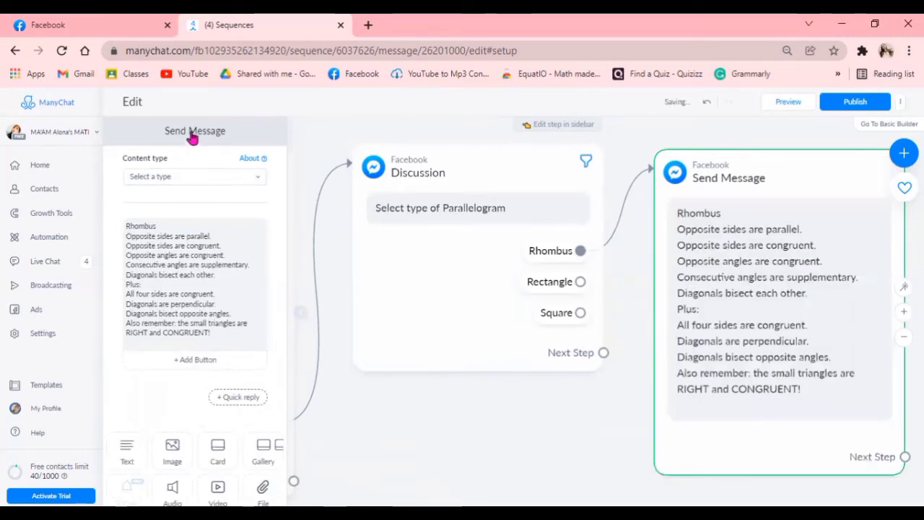
Rename the rhombus message to "Discussion" and set its content type to Other.
{"action": "left_click", "coordinate": [193, 130]}
{"action": "type", "text": "Discussion"}
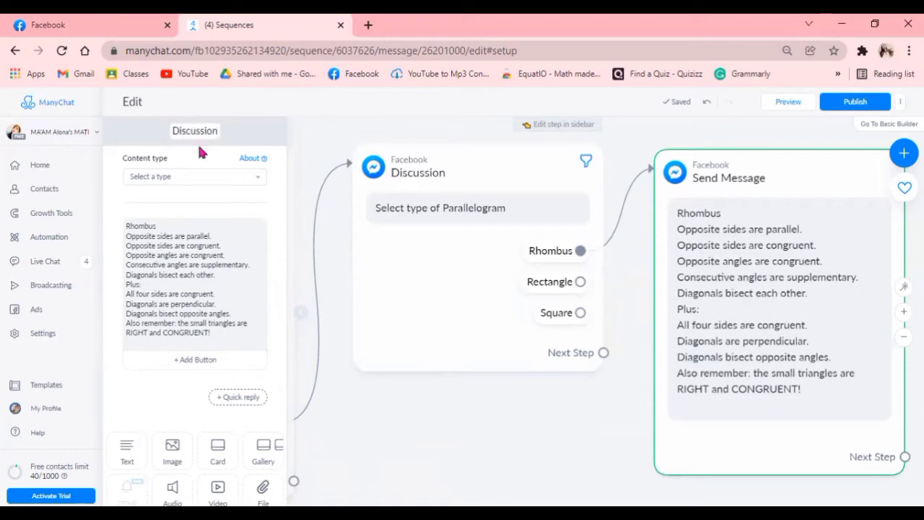
{"action": "left_click", "coordinate": [177, 175]}
{"action": "left_click", "coordinate": [169, 205]}
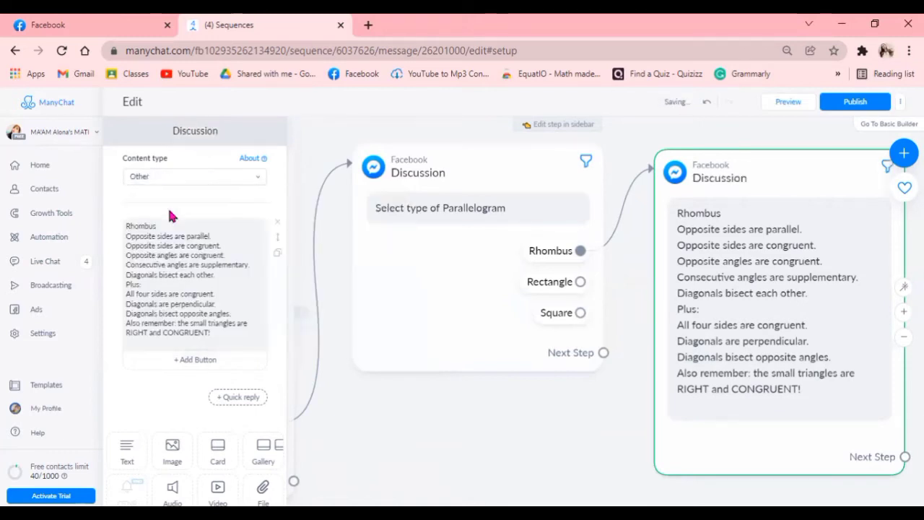
Add a second text block to the rhombus message and move the property list into it, leaving only "Rhombus" in the first block.
{"action": "left_click", "coordinate": [123, 463]}
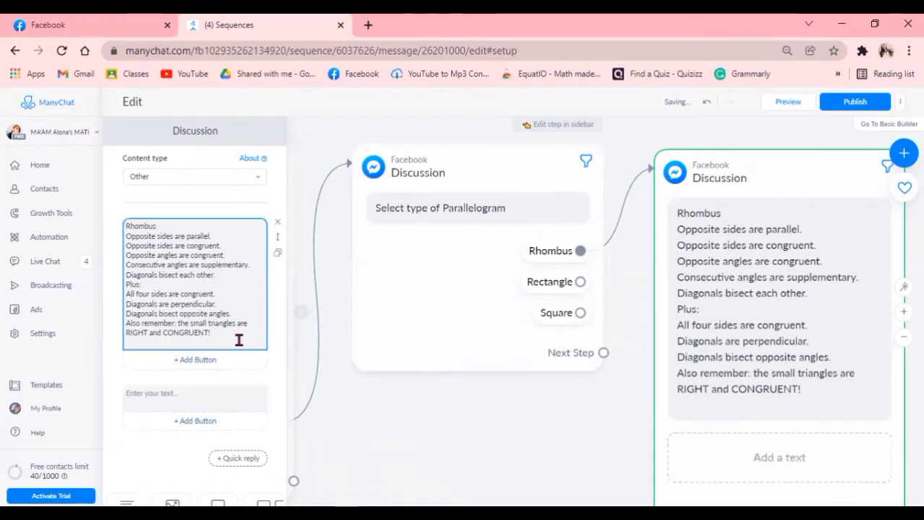
{"action": "left_click_drag", "start_coordinate": [239, 339], "coordinate": [124, 237]}
{"action": "key", "text": "ctrl+c"}
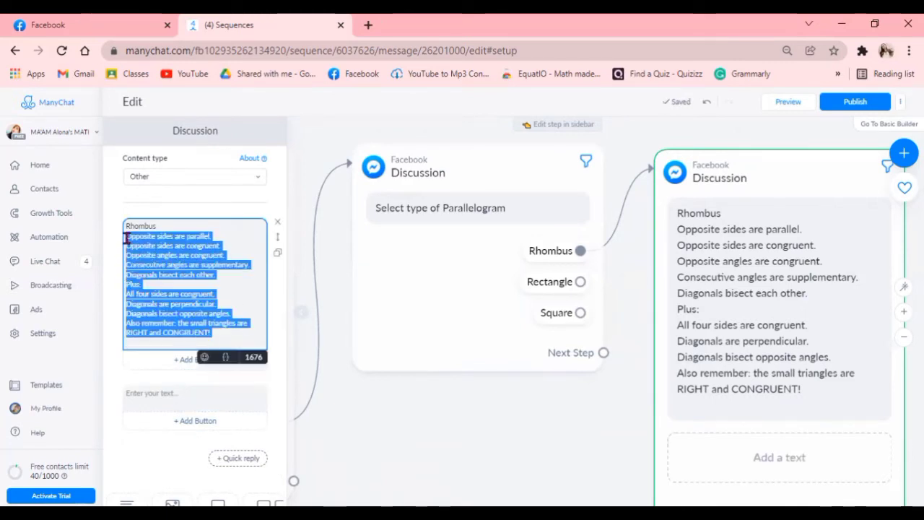
{"action": "key", "text": "BackSpace"}
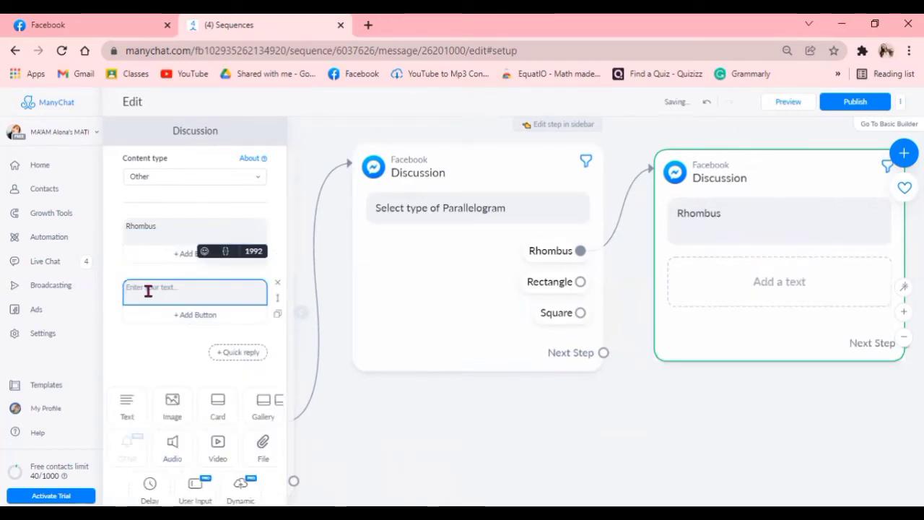
{"action": "left_click", "coordinate": [148, 291]}
{"action": "key", "text": "ctrl+v"}
{"action": "left_click", "coordinate": [153, 240]}
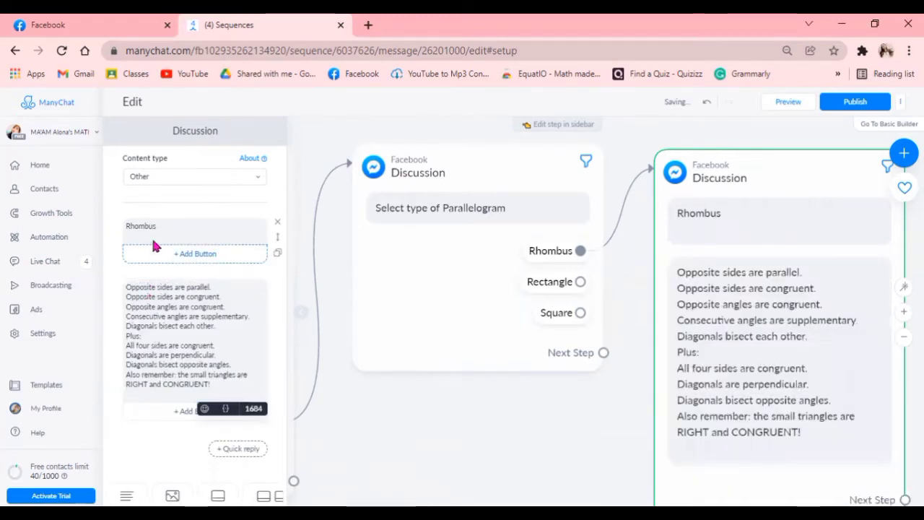
{"action": "key", "text": "BackSpace"}
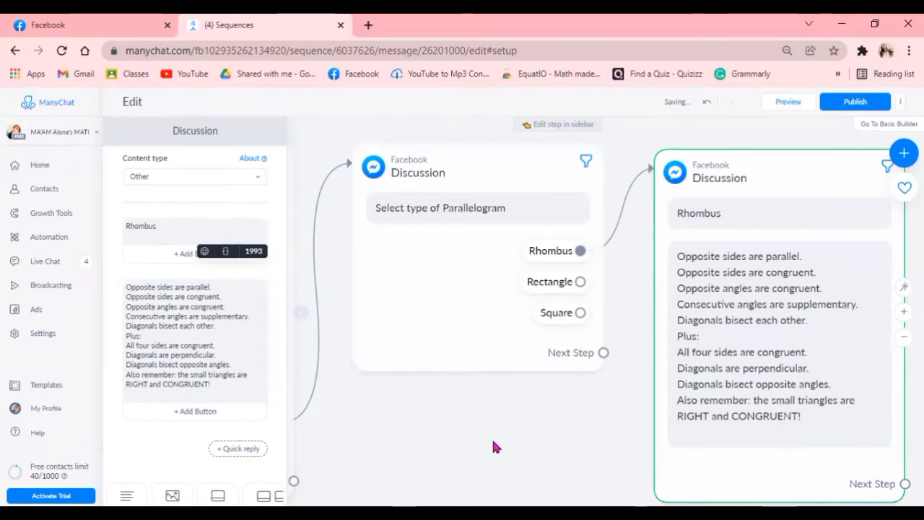
Add a "Bumalik" button under the rhombus properties and link it back to the "Select type of Parallelogram" message.
{"action": "left_click", "coordinate": [205, 412]}
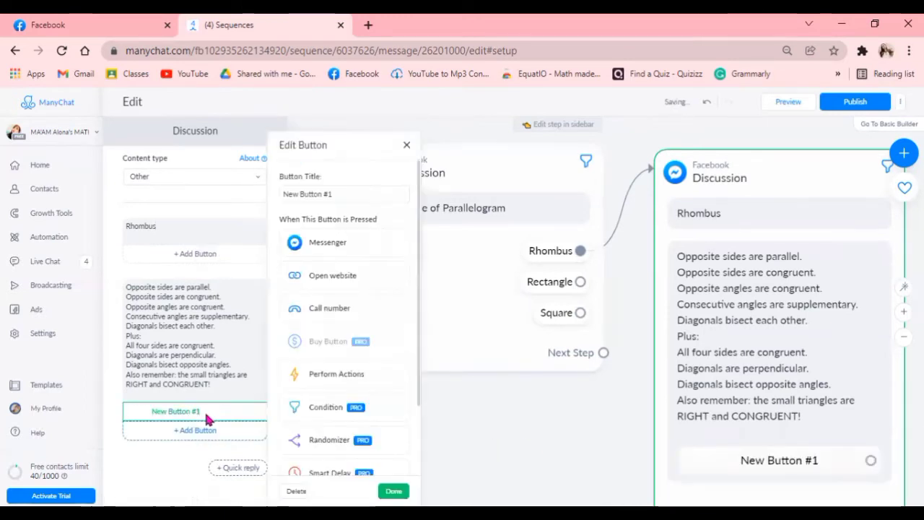
{"action": "type", "text": "B"}
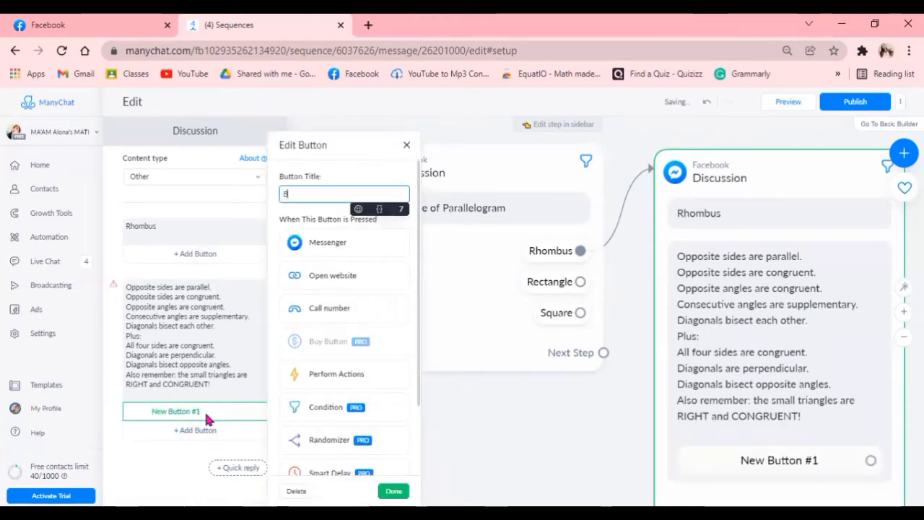
{"action": "type", "text": "umalik"}
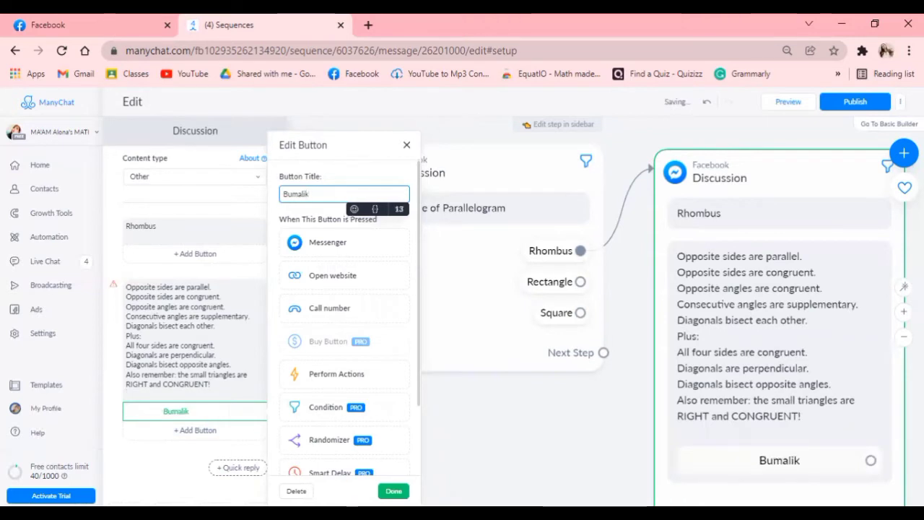
{"action": "left_click", "coordinate": [394, 491]}
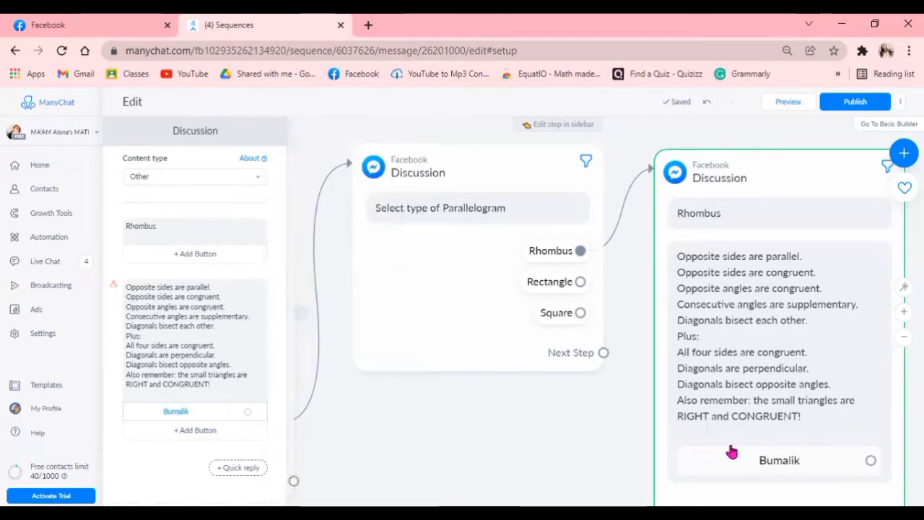
{"action": "left_click", "coordinate": [870, 457]}
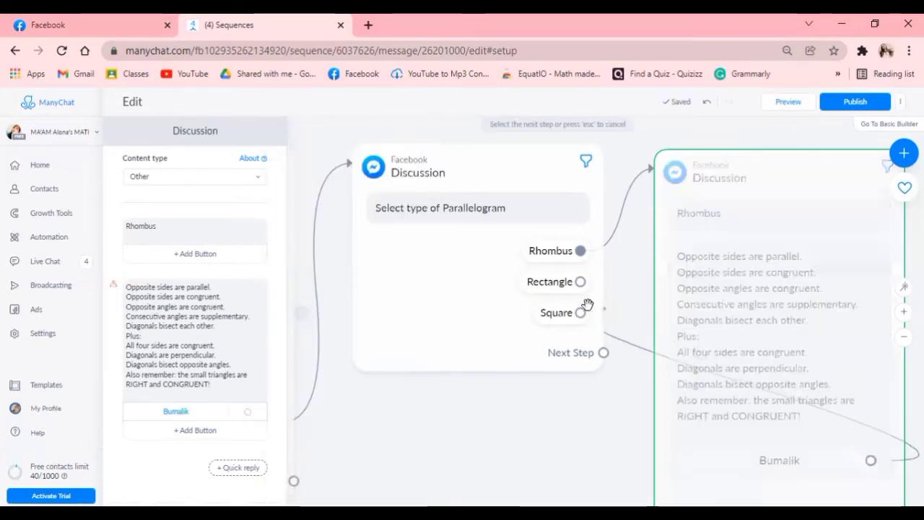
{"action": "left_click", "coordinate": [399, 261]}
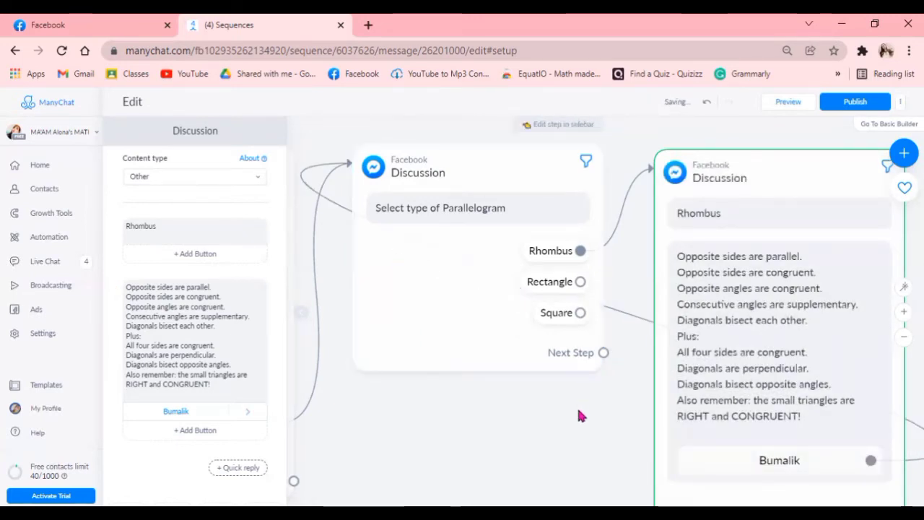
Link the Rectangle quick reply to a new Messenger message placed beyond the rhombus message.
{"action": "left_click_drag", "start_coordinate": [605, 446], "coordinate": [575, 387]}
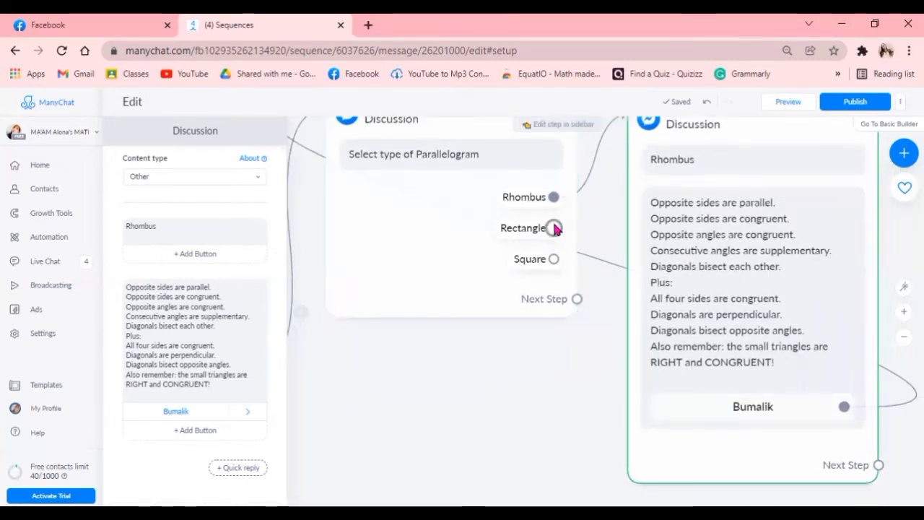
{"action": "left_click", "coordinate": [554, 228]}
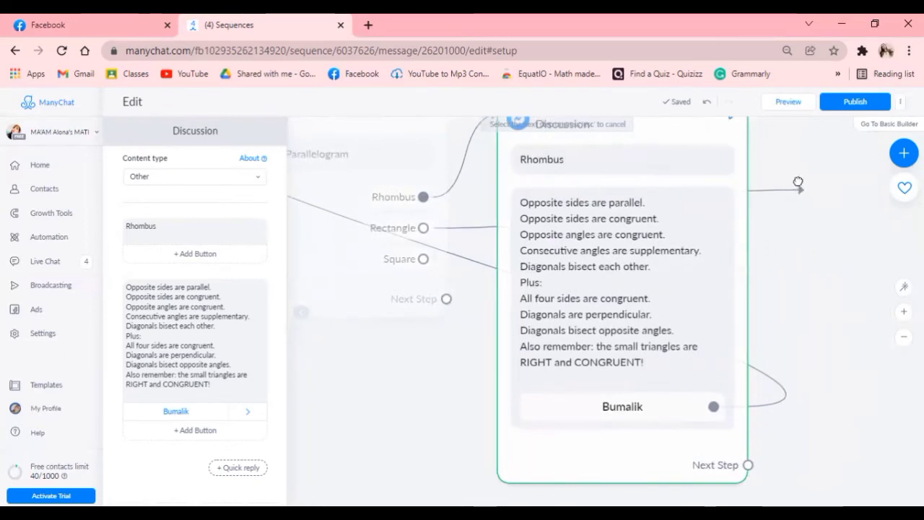
{"action": "left_click", "coordinate": [801, 162]}
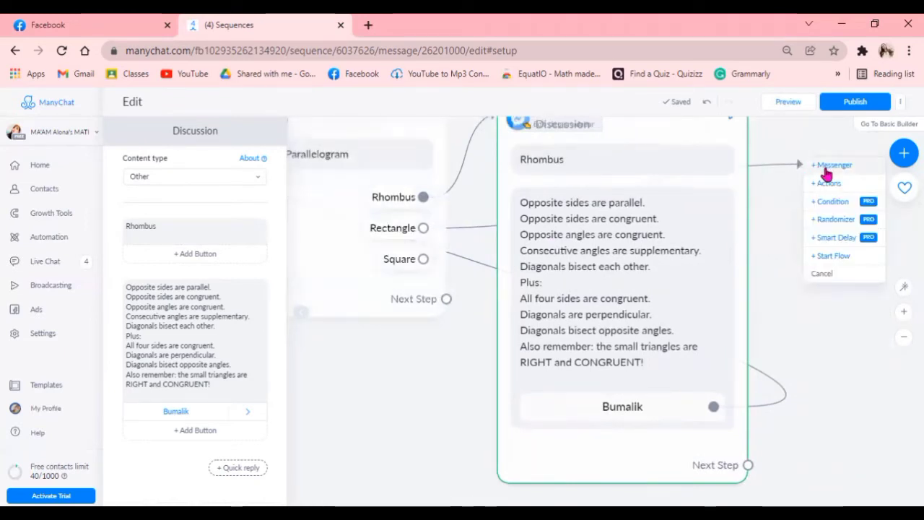
{"action": "left_click", "coordinate": [827, 167]}
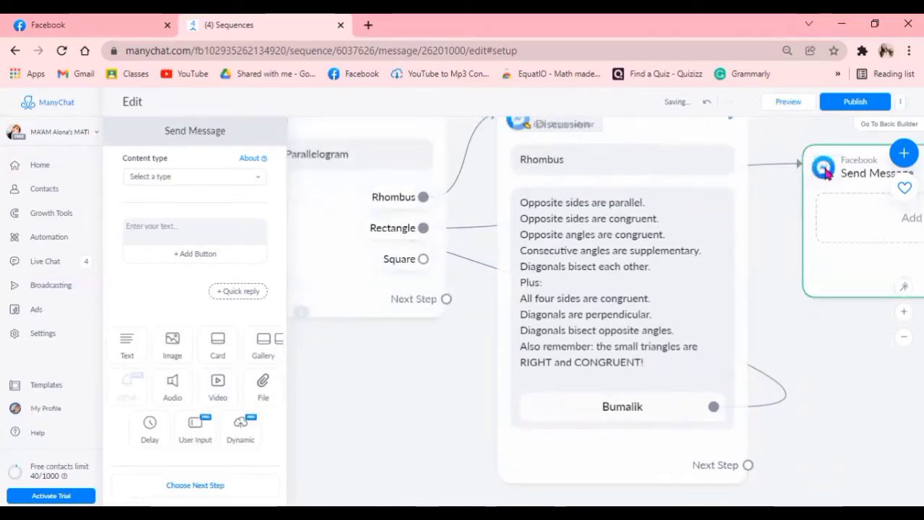
Rename the new message linked from the Rectangle quick reply to "Discussion" and set its content type to Other.
{"action": "left_click", "coordinate": [217, 132]}
{"action": "type", "text": "D"}
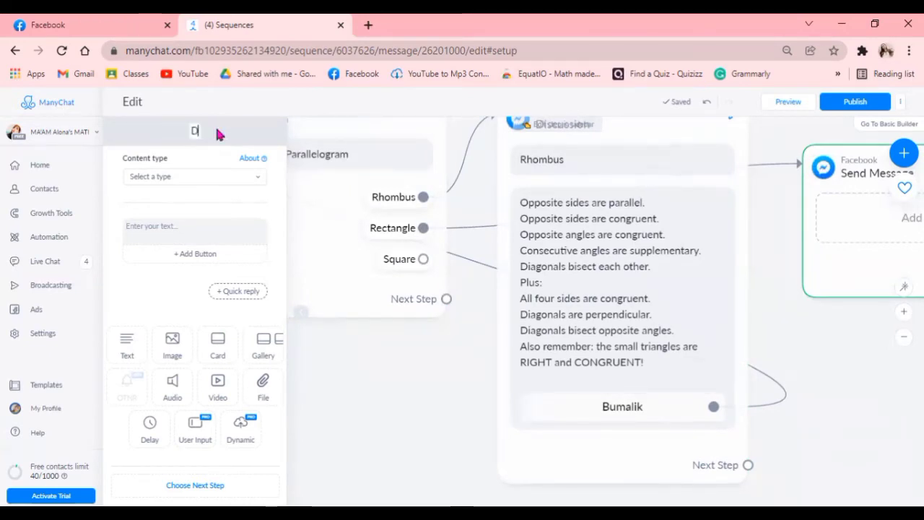
{"action": "type", "text": "iscussion"}
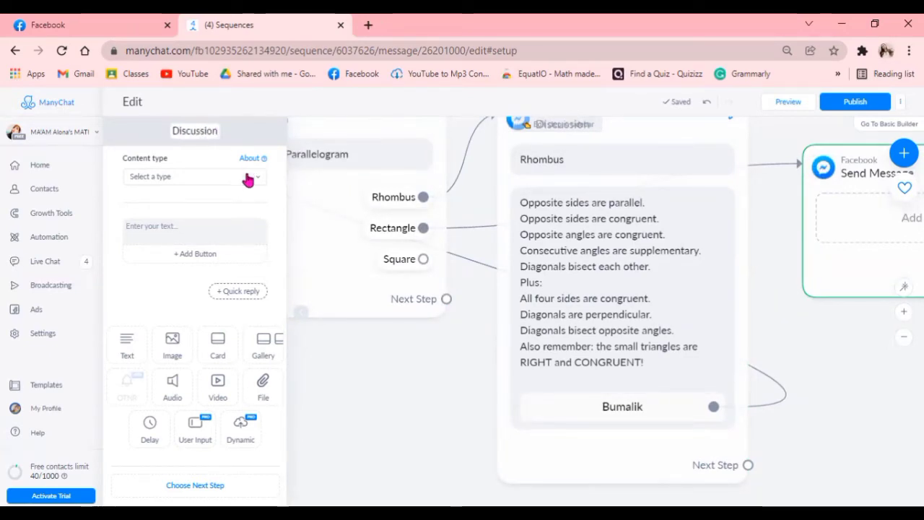
{"action": "key", "text": "Return"}
{"action": "left_click", "coordinate": [248, 180]}
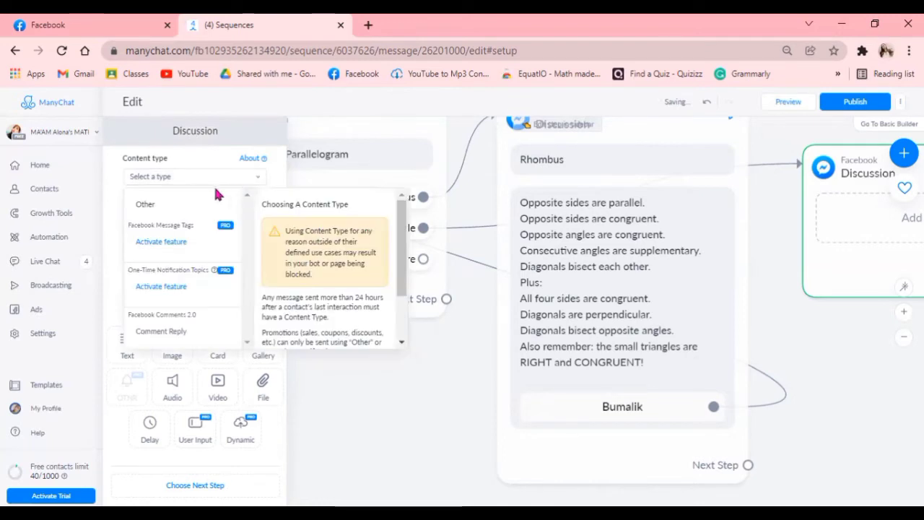
{"action": "left_click", "coordinate": [196, 202]}
Enter the "Rectangle" heading and its "Parallelogram Properties:" list as the text of the message linked from the Rectangle quick reply.
{"action": "left_click", "coordinate": [195, 228]}
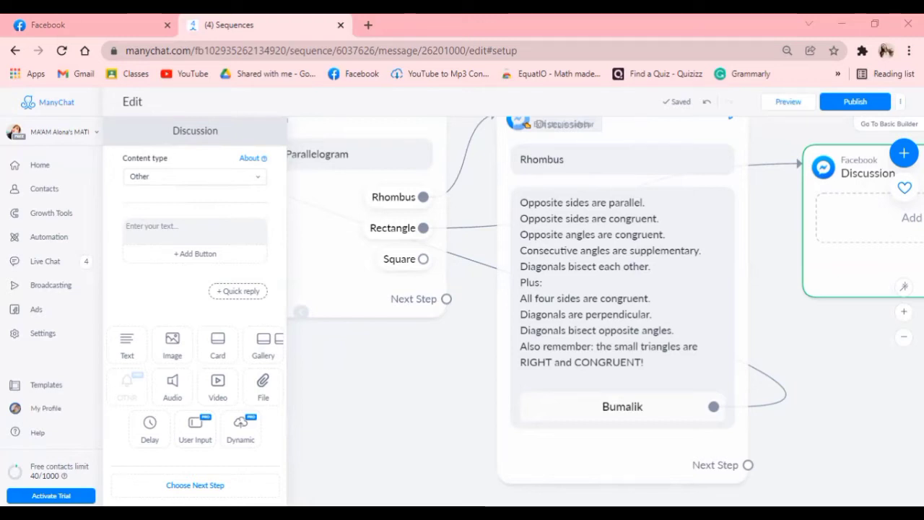
{"action": "left_click", "coordinate": [231, 227]}
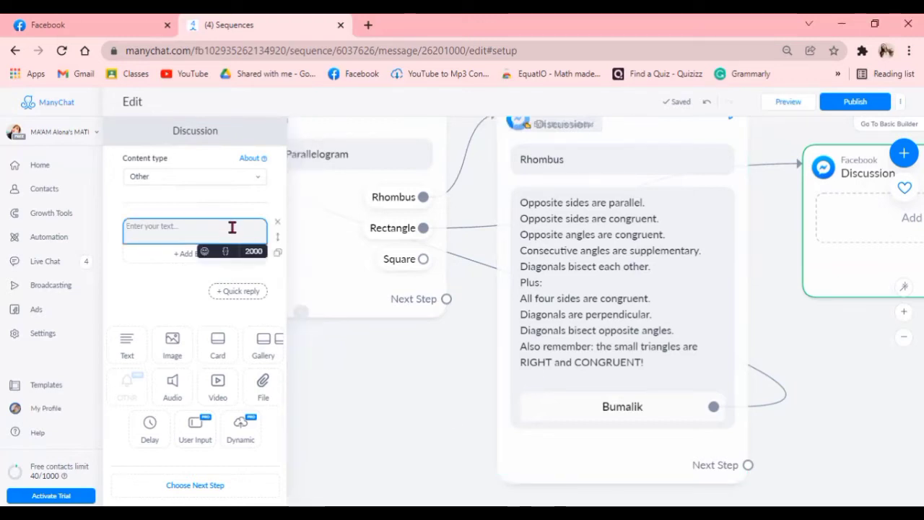
{"action": "type", "text": "Rectangle Parallelogram Properties: Opposite sides are parallel. Opposite sides are congruent. Opposite angles are congruent. Consecutive angles are supplementary. Diagonals bisect each other. Plus: All angles are right angles. Diagonals are congruent. Also: ΔAEB, ΔBEC, ΔCED, and ΔAED are isosceles triangles"}
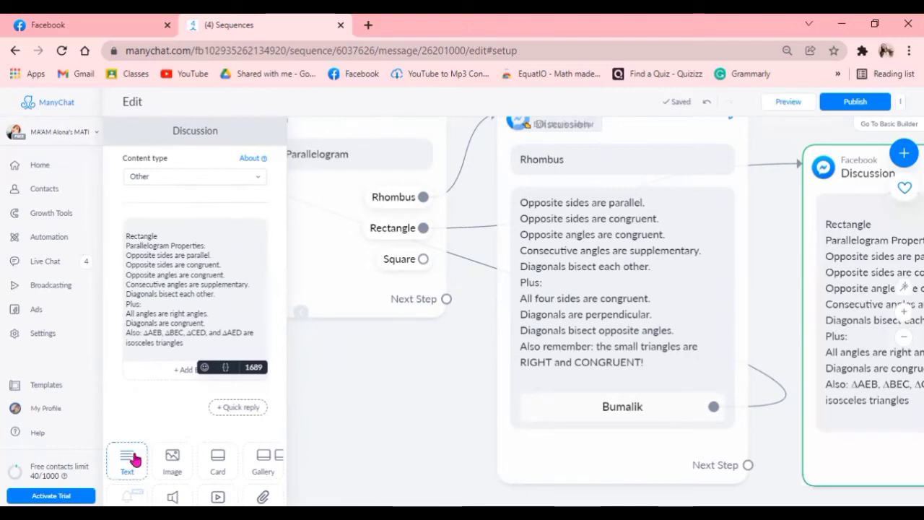
Add a second text block to the rectangle message and move the "Parallelogram Properties:" list into it.
{"action": "left_click", "coordinate": [132, 455]}
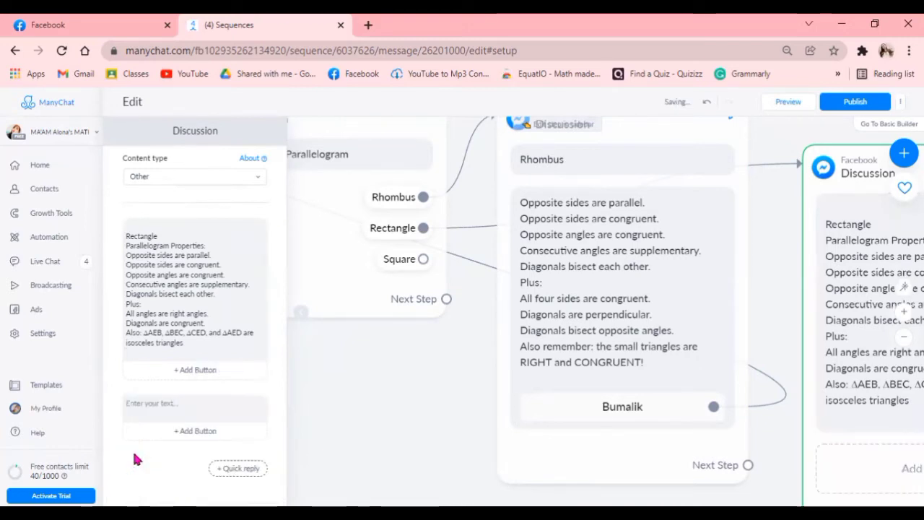
{"action": "left_click_drag", "start_coordinate": [193, 352], "coordinate": [120, 253]}
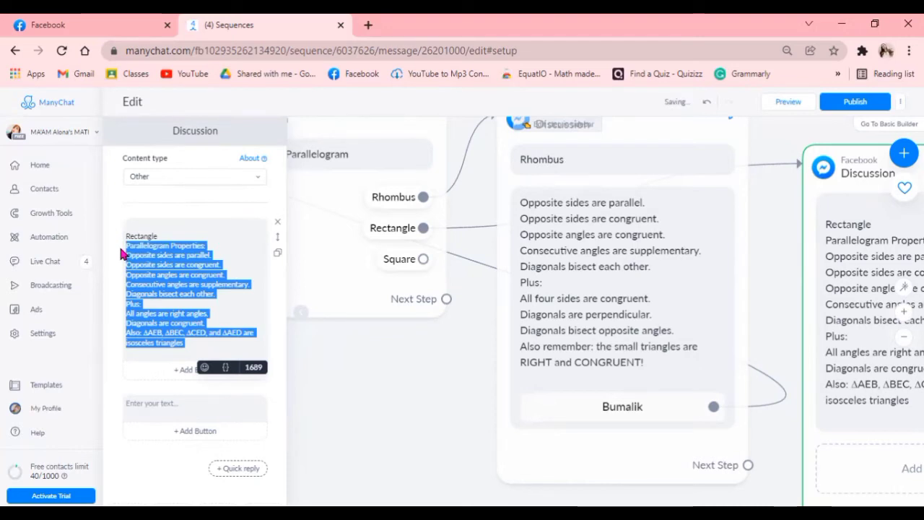
{"action": "key", "text": "ctrl+x"}
{"action": "left_click", "coordinate": [152, 297]}
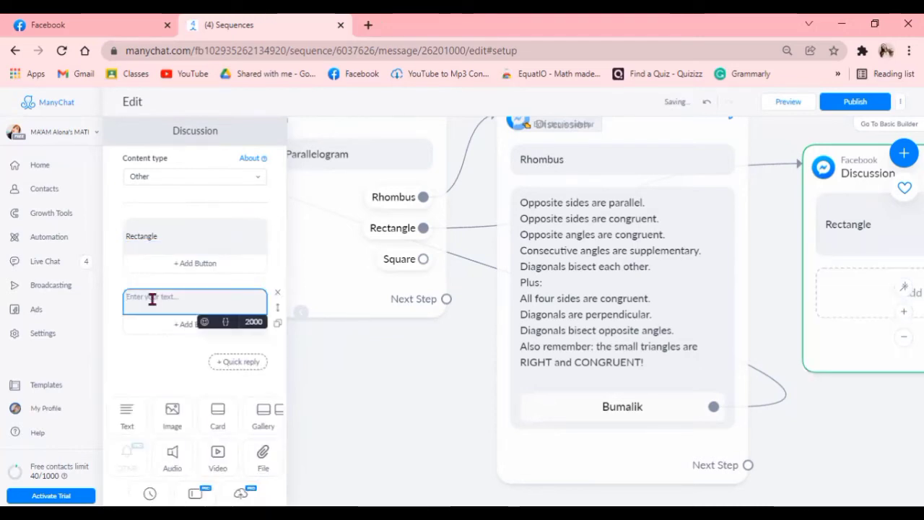
{"action": "key", "text": "ctrl+v"}
Remove the blank lines before and after "Rectangle" in the first text block of the rectangle message.
{"action": "left_click", "coordinate": [149, 241]}
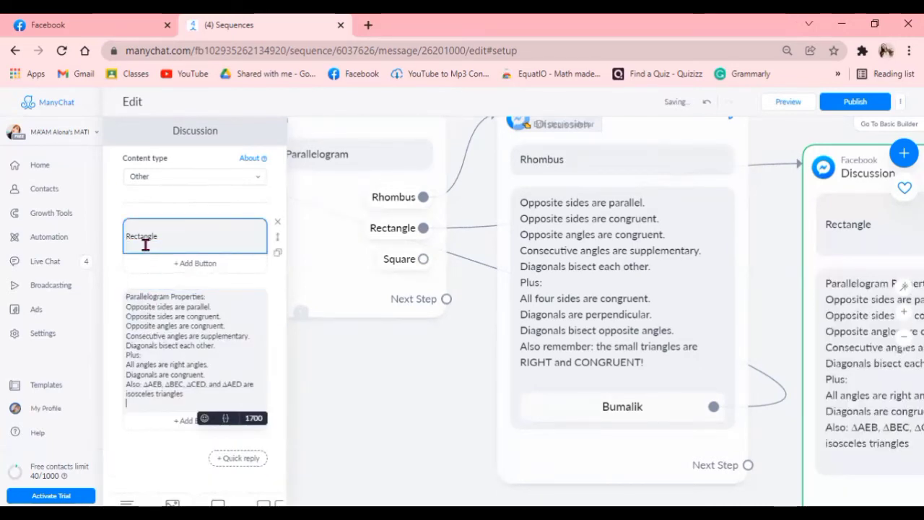
{"action": "key", "text": "BackSpace"}
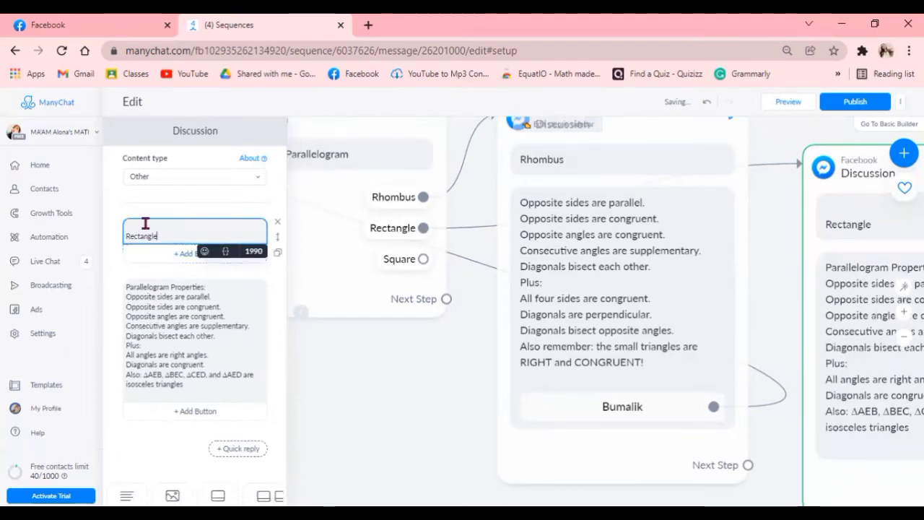
{"action": "left_click", "coordinate": [143, 224]}
{"action": "key", "text": "Delete"}
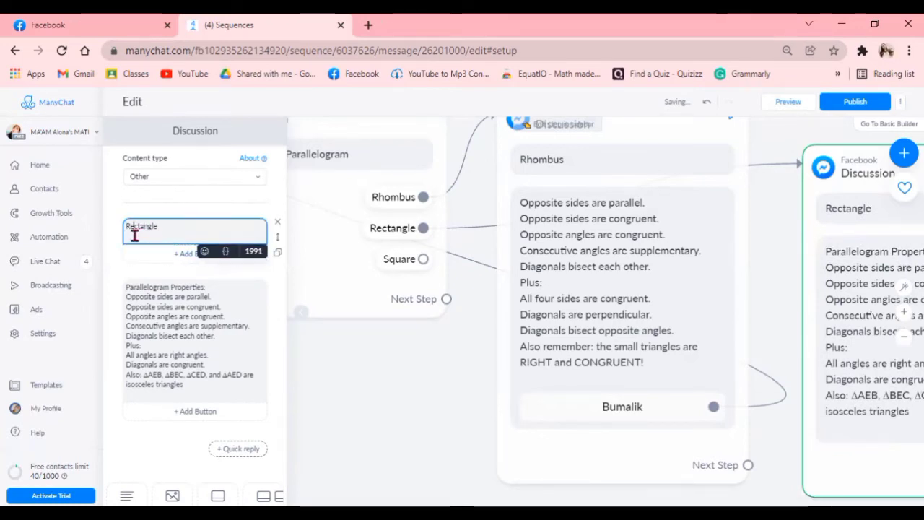
{"action": "left_click", "coordinate": [442, 364]}
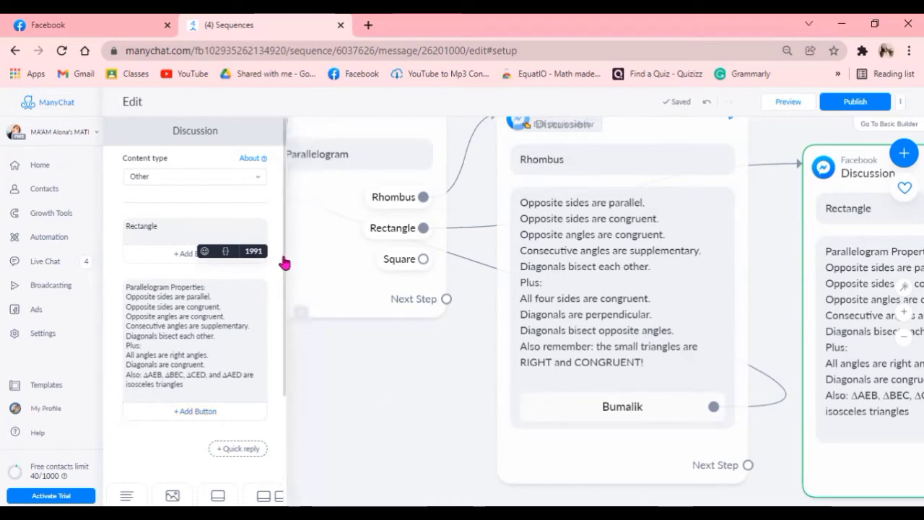
Add an image block below the rectangle message's property list and upload picture 10 from the LT 1 folder.
{"action": "left_click_drag", "start_coordinate": [285, 268], "coordinate": [286, 335]}
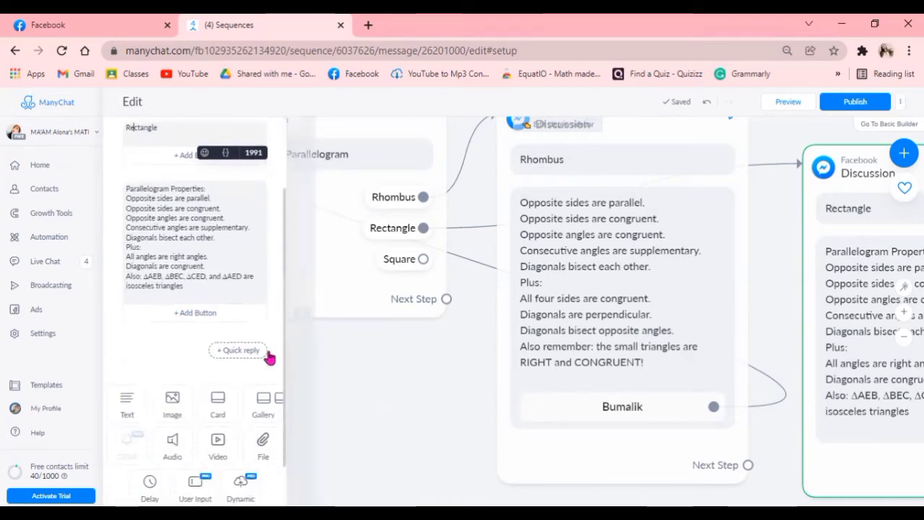
{"action": "left_click", "coordinate": [173, 403]}
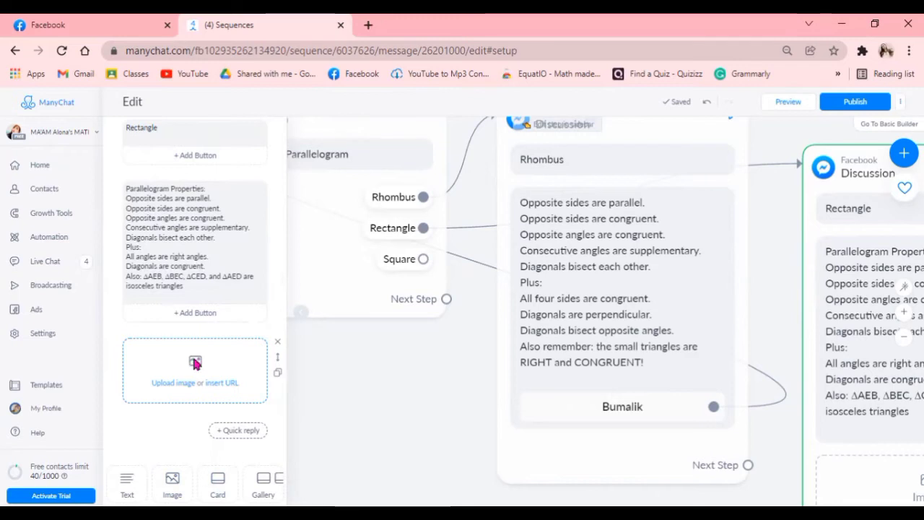
{"action": "left_click", "coordinate": [195, 363]}
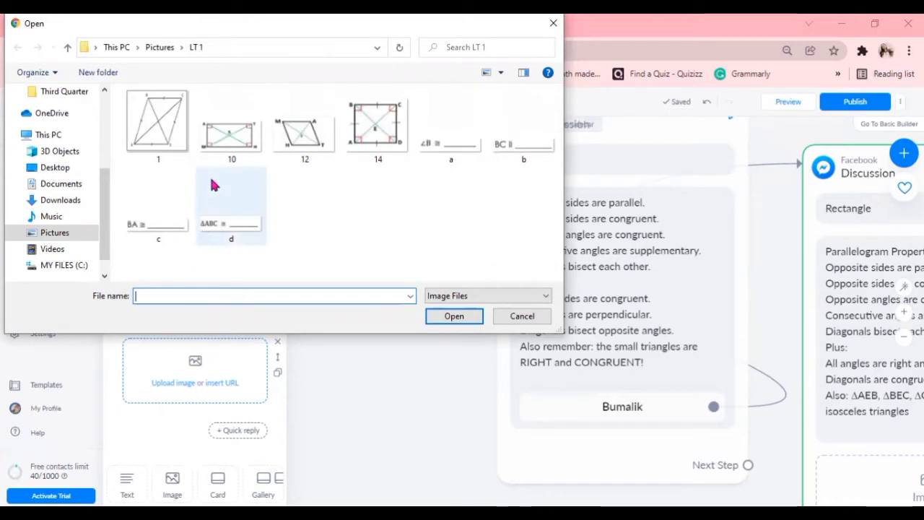
{"action": "left_click", "coordinate": [235, 150]}
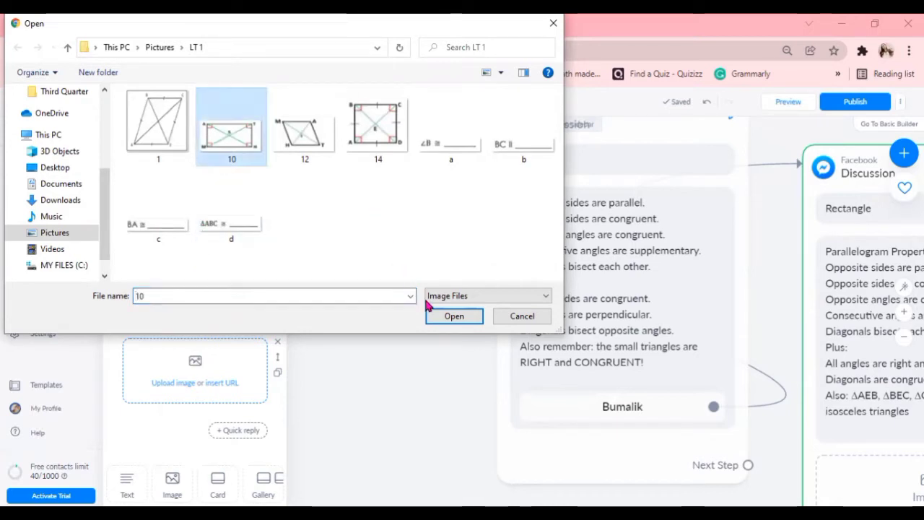
{"action": "left_click", "coordinate": [448, 322]}
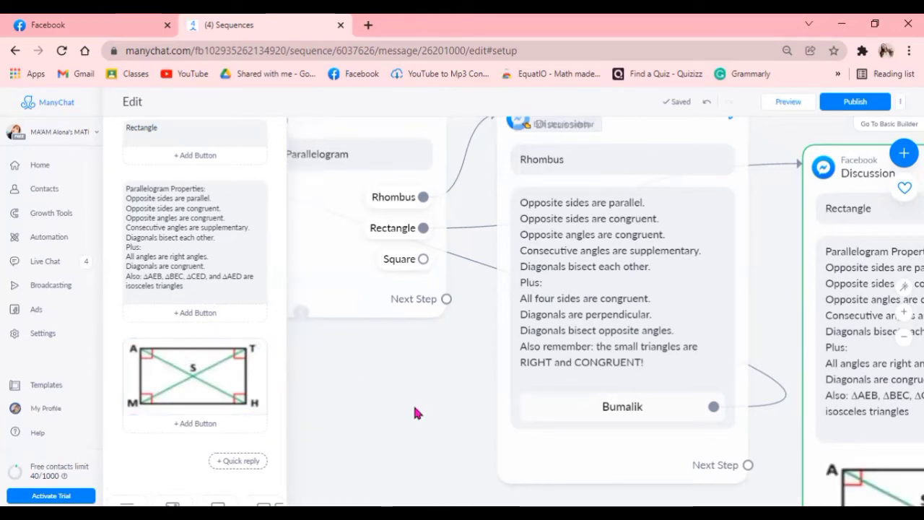
Add a button titled "Bumalik" under the rectangle picture.
{"action": "left_click", "coordinate": [211, 426]}
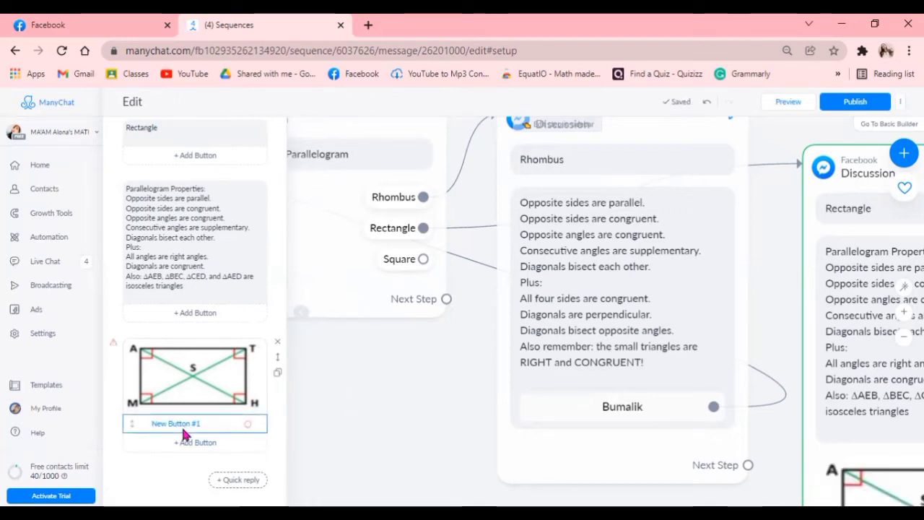
{"action": "left_click", "coordinate": [214, 427]}
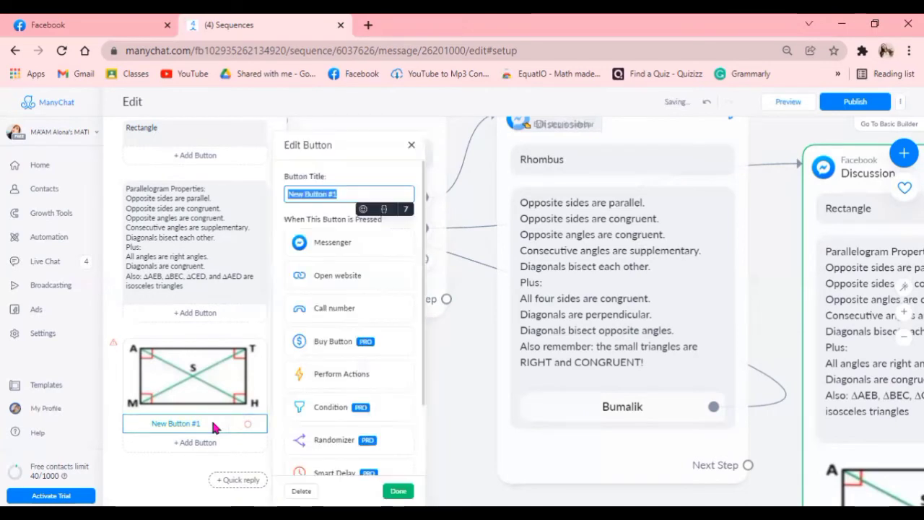
{"action": "type", "text": "Bumalik"}
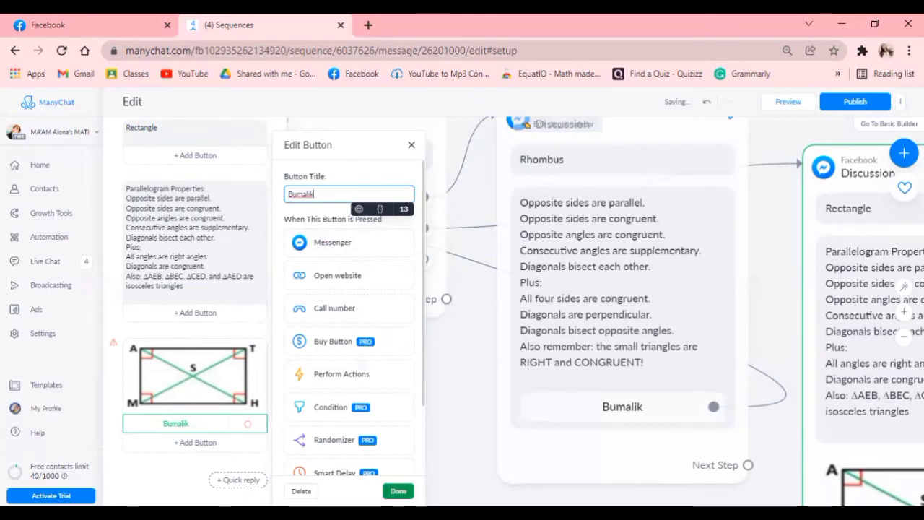
{"action": "left_click", "coordinate": [399, 491]}
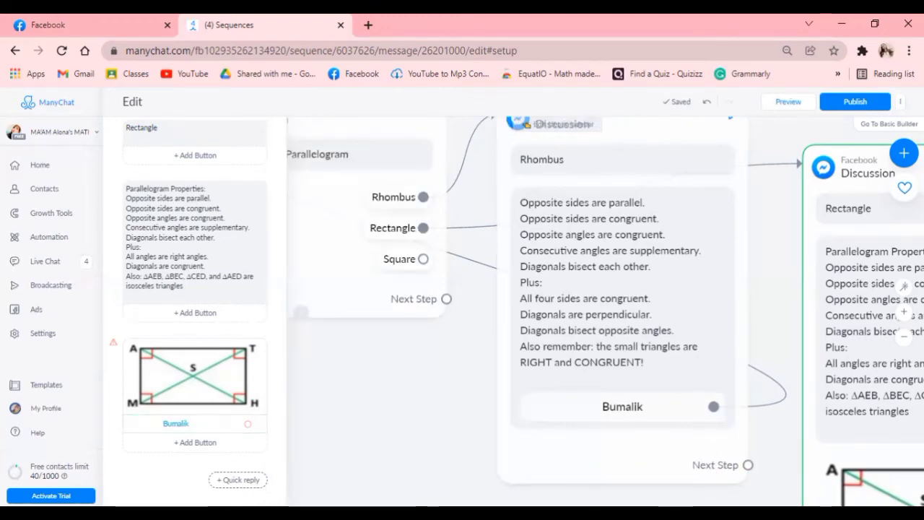
Link the rectangle message's "Bumalik" button back to the message holding the Rhombus, Rectangle and Square quick replies.
{"action": "left_click_drag", "start_coordinate": [751, 451], "coordinate": [654, 426]}
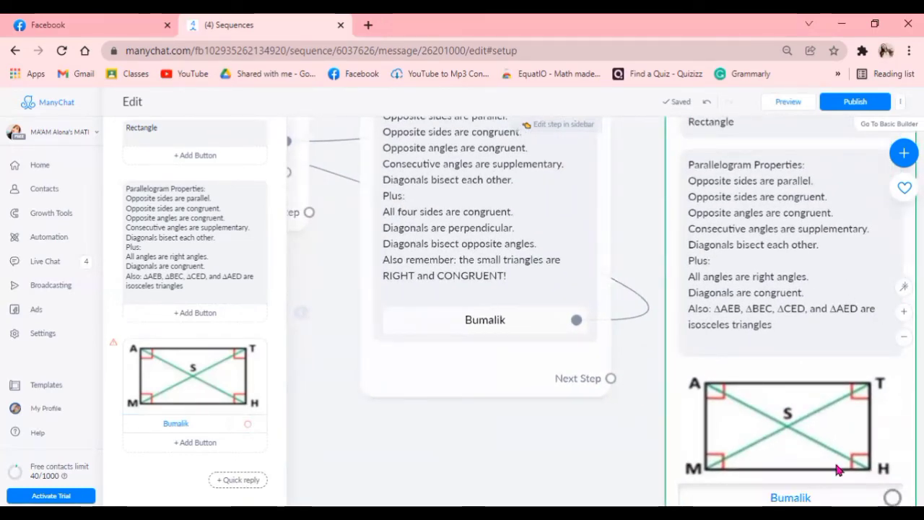
{"action": "left_click", "coordinate": [892, 498]}
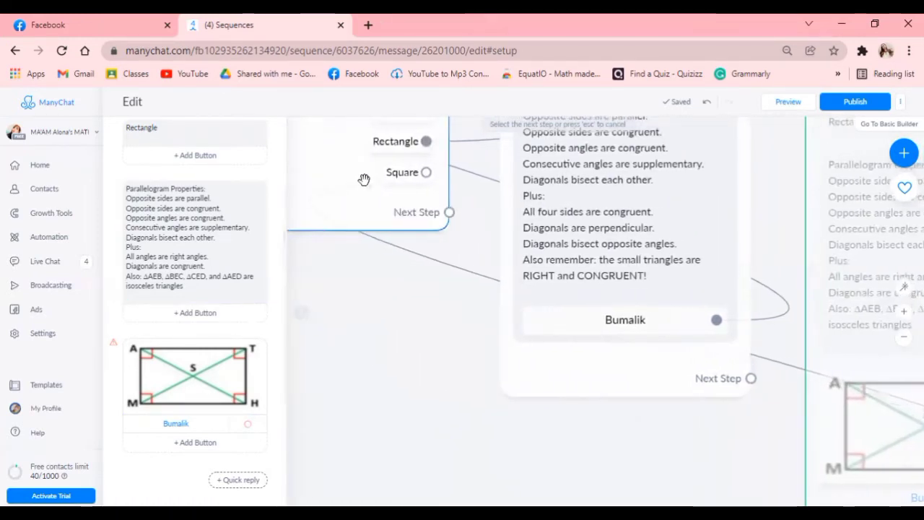
{"action": "left_click", "coordinate": [355, 177]}
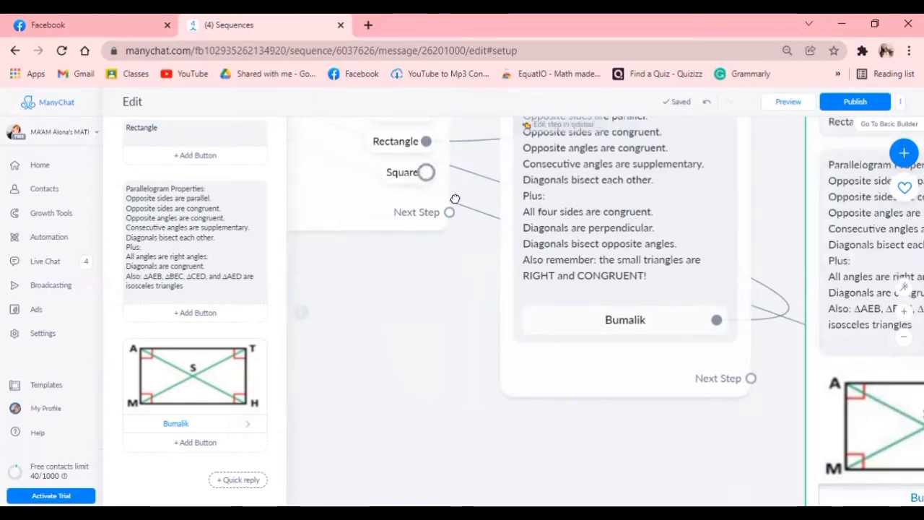
Connect the Square quick reply to a new Messenger message placed below the rhombus message.
{"action": "left_click", "coordinate": [426, 172]}
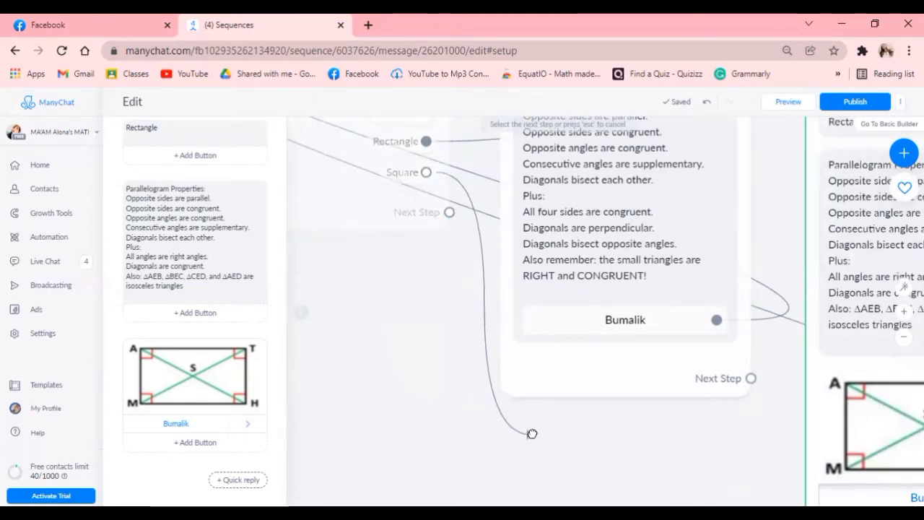
{"action": "left_click", "coordinate": [521, 424]}
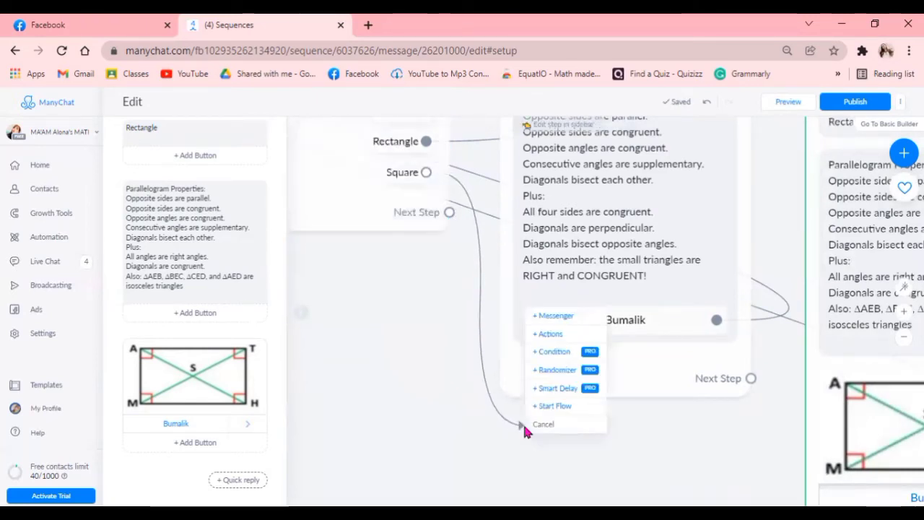
{"action": "left_click", "coordinate": [554, 316]}
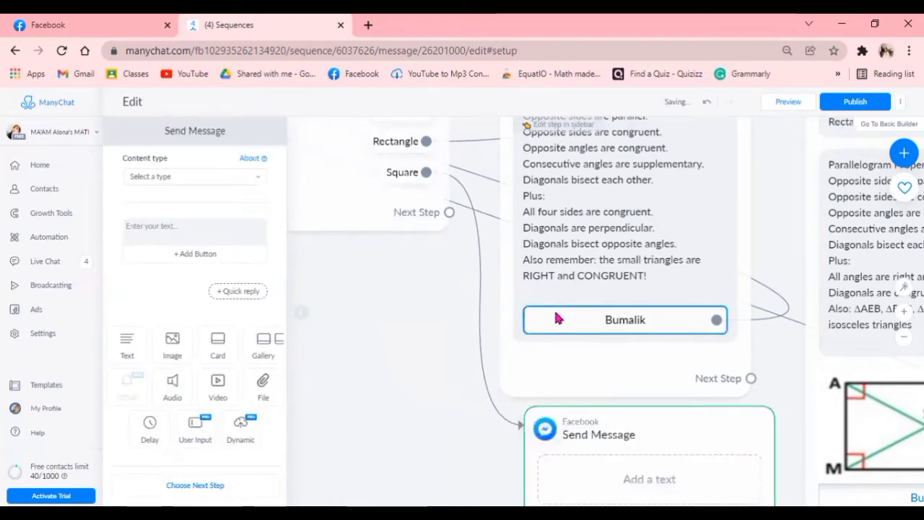
Rename the new message linked from the Square quick reply to "Discussion" and set its content type to Other.
{"action": "left_click", "coordinate": [184, 132]}
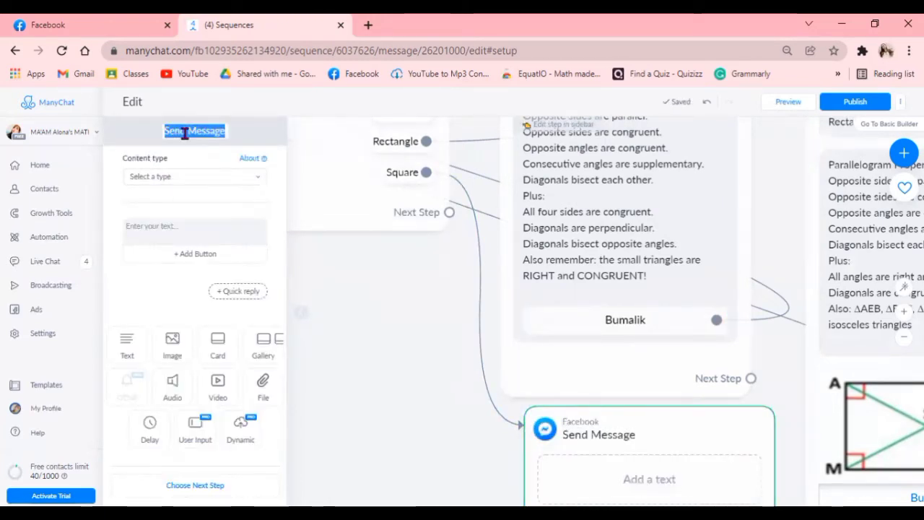
{"action": "type", "text": "Disc"}
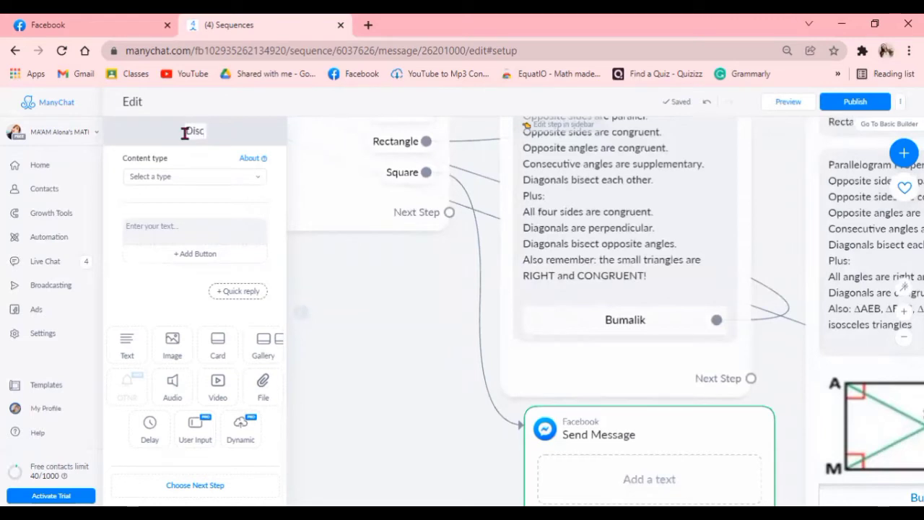
{"action": "type", "text": "ussion"}
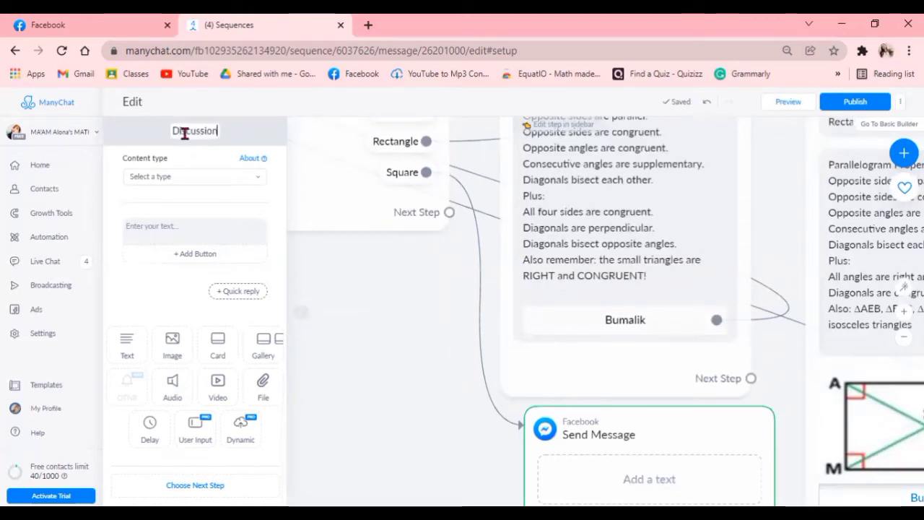
{"action": "left_click", "coordinate": [180, 176]}
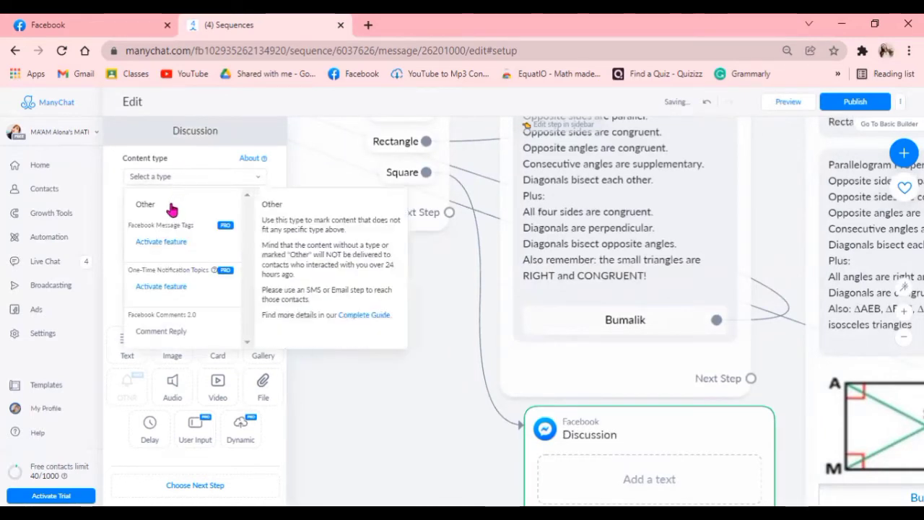
{"action": "left_click", "coordinate": [180, 229]}
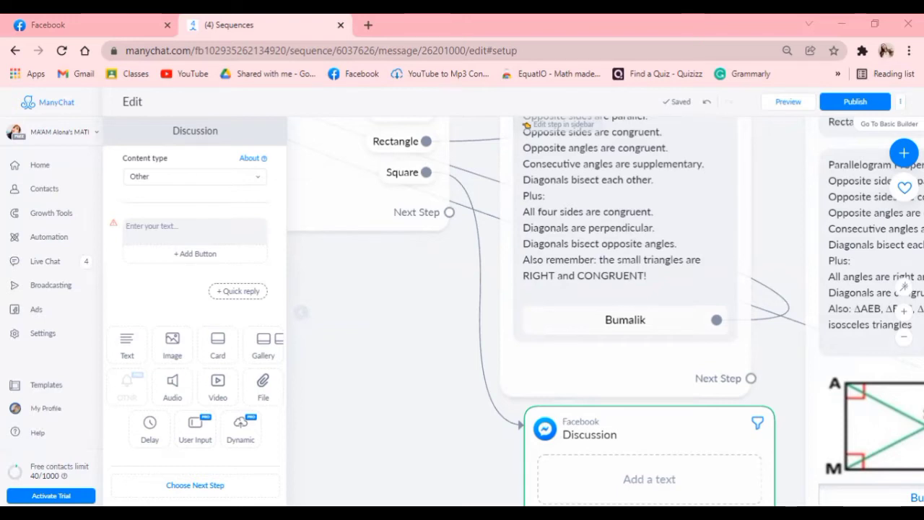
Enter the "Rhombus" heading and its property list as the text of the Square-linked message and add a second text block.
{"action": "left_click", "coordinate": [174, 230]}
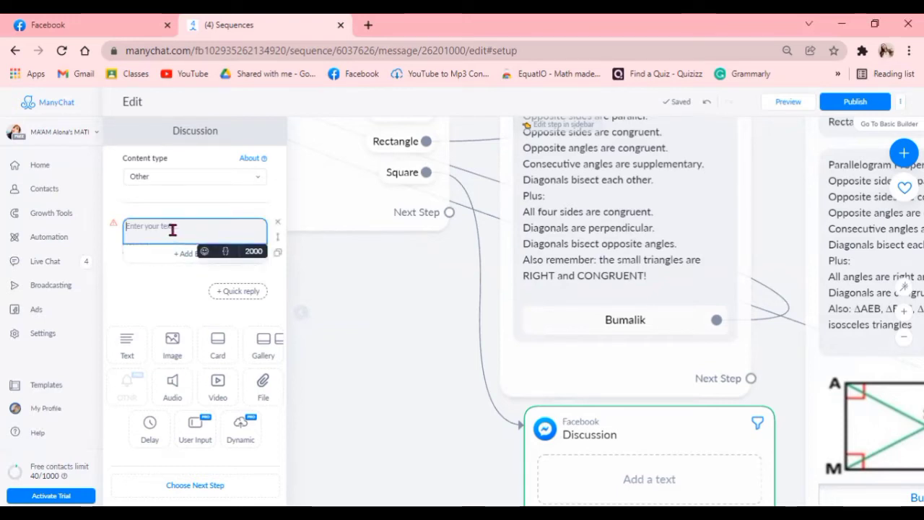
{"action": "type", "text": "Rhombus Opposite sides are parallel. Opposite sides are congruent. Opposite angles are congruent. Consecutive angles are supplementary. Diagonals bisect each other. Plus: All four sides are congruent. Diagonals are perpendicular. Diagonals bisect opposite angles. Also remember: the small triangles are RIGHT and CONGRUENT!"}
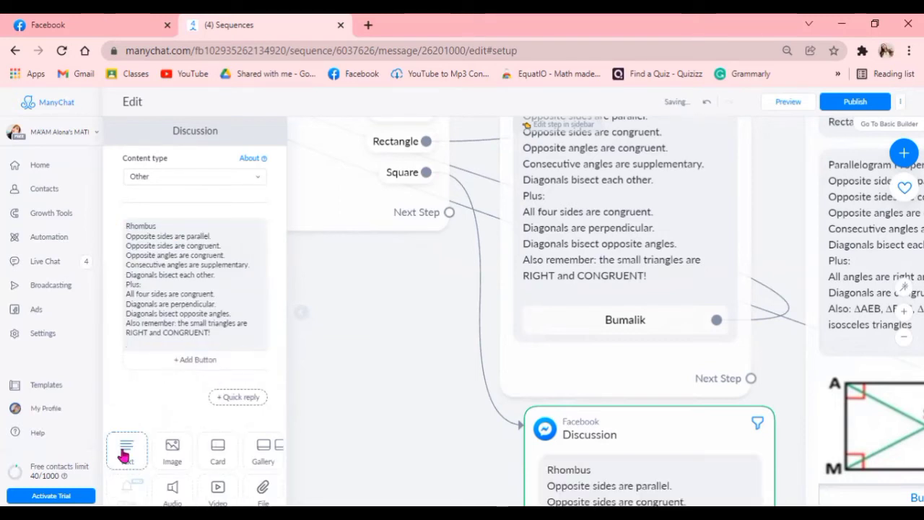
{"action": "left_click", "coordinate": [124, 451]}
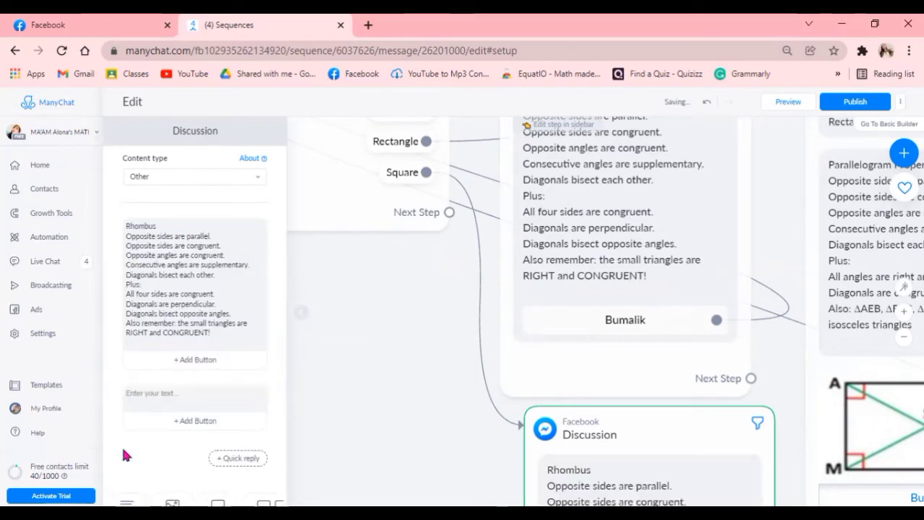
Move the property list below the "Rhombus" heading into the second text block of the Square-linked message.
{"action": "left_click", "coordinate": [235, 335]}
{"action": "left_click_drag", "start_coordinate": [235, 335], "coordinate": [119, 236]}
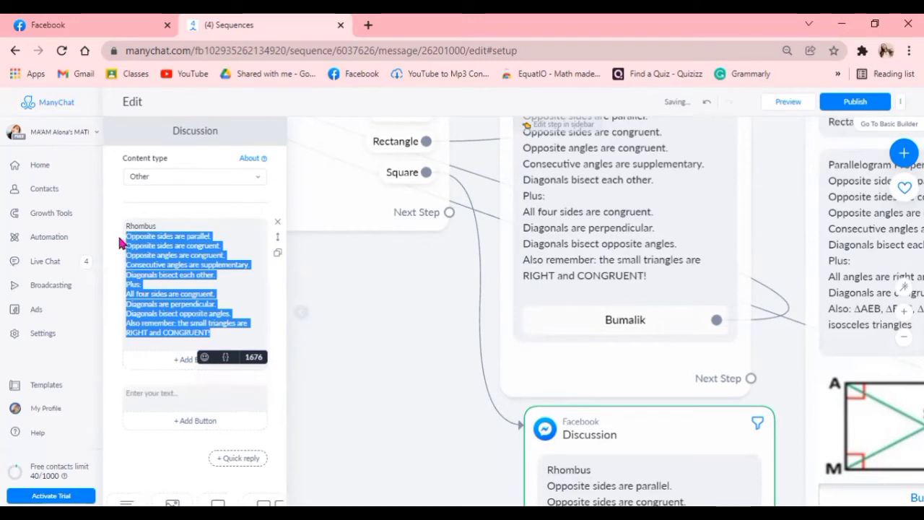
{"action": "left_click", "coordinate": [119, 237]}
{"action": "left_click_drag", "start_coordinate": [231, 333], "coordinate": [123, 246]}
{"action": "left_click", "coordinate": [123, 242]}
{"action": "left_click", "coordinate": [125, 241]}
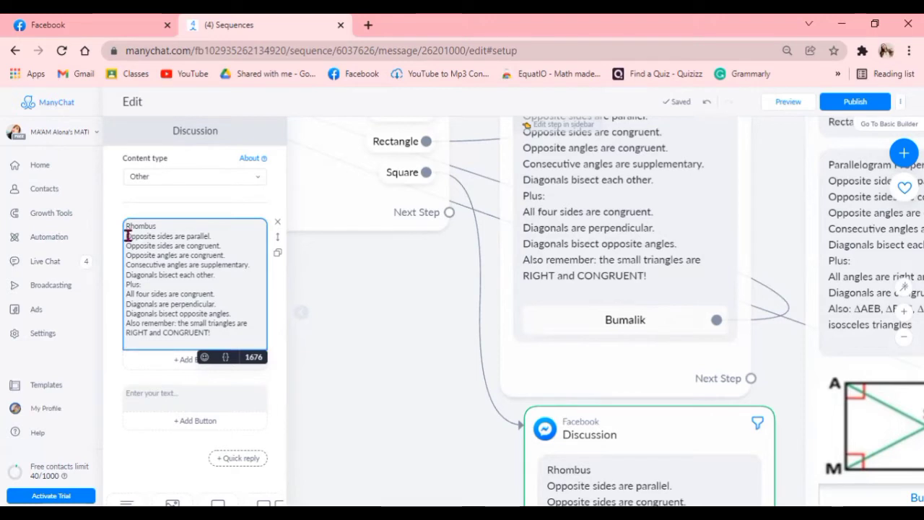
{"action": "left_click_drag", "start_coordinate": [134, 242], "coordinate": [255, 345]}
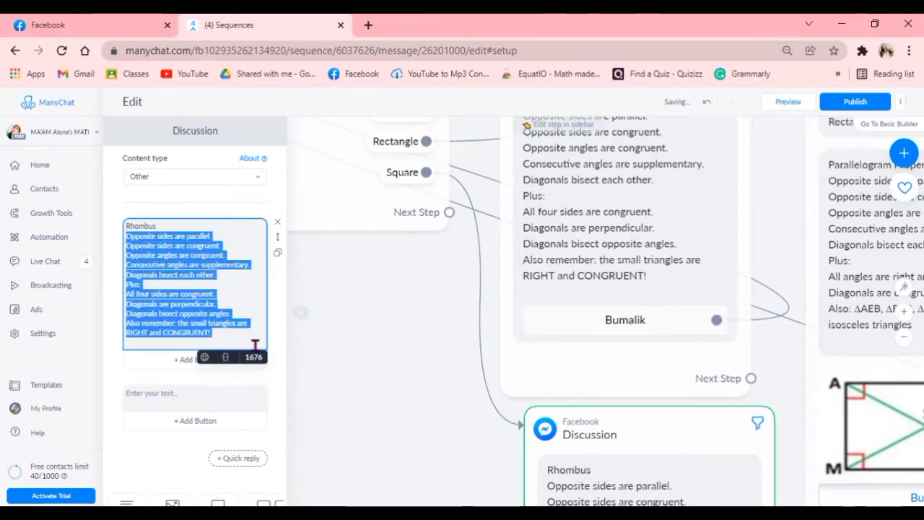
{"action": "key", "text": "ctrl+x"}
{"action": "left_click", "coordinate": [148, 292]}
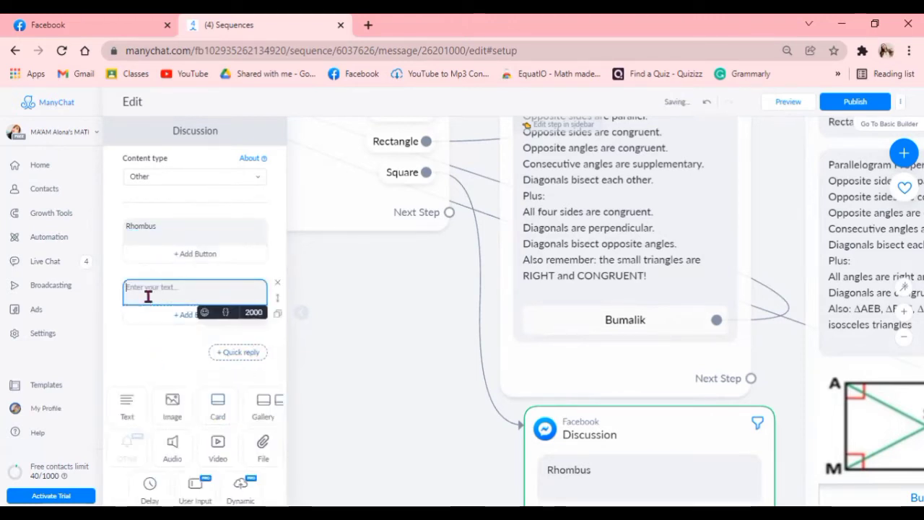
{"action": "key", "text": "ctrl+v"}
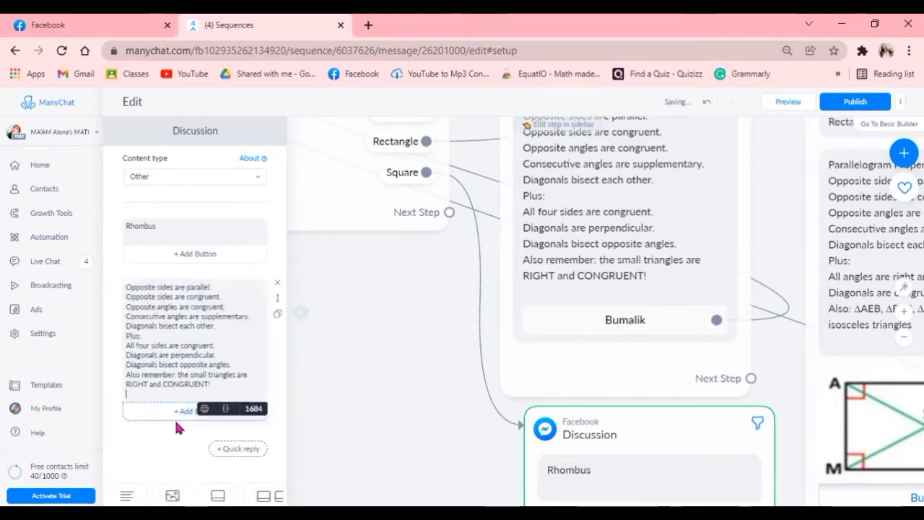
{"action": "left_click", "coordinate": [393, 378]}
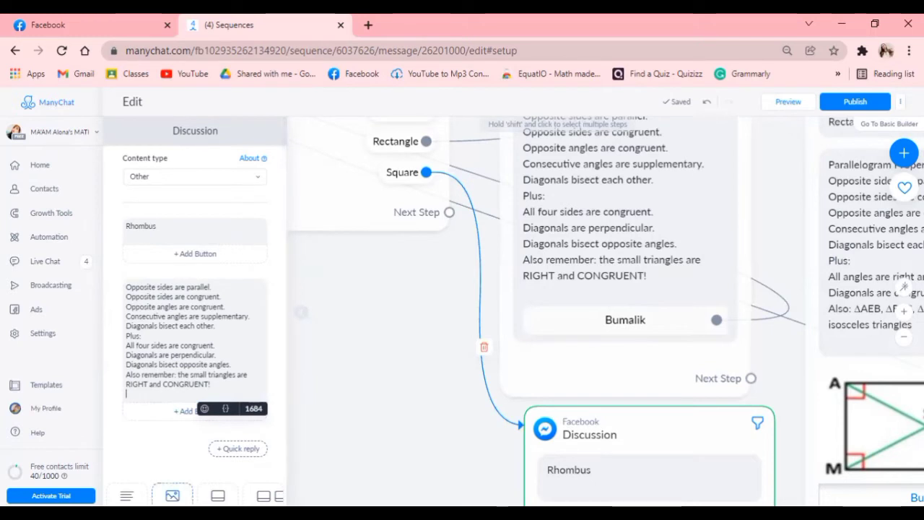
Add an image block below the property list of the Square-linked message and upload Slide4 from the Quadrilaterals folder in Pictures.
{"action": "left_click", "coordinate": [172, 495]}
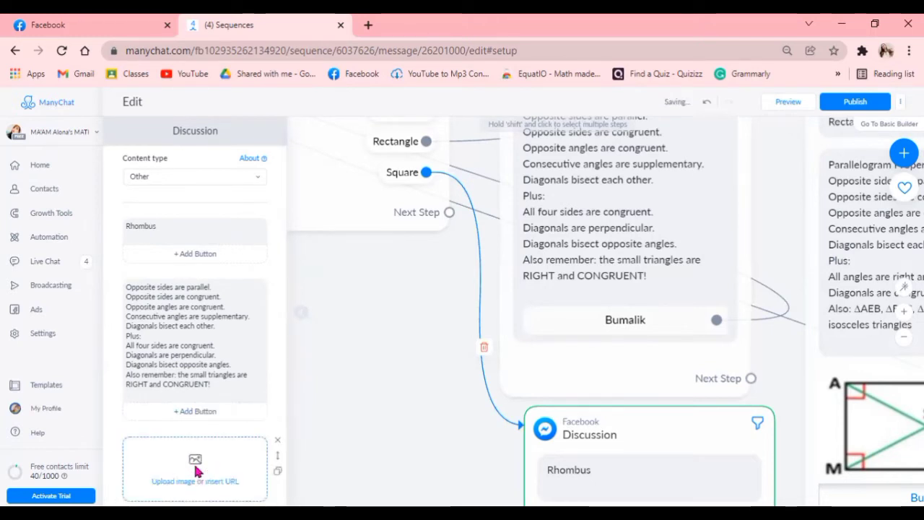
{"action": "left_click", "coordinate": [198, 471]}
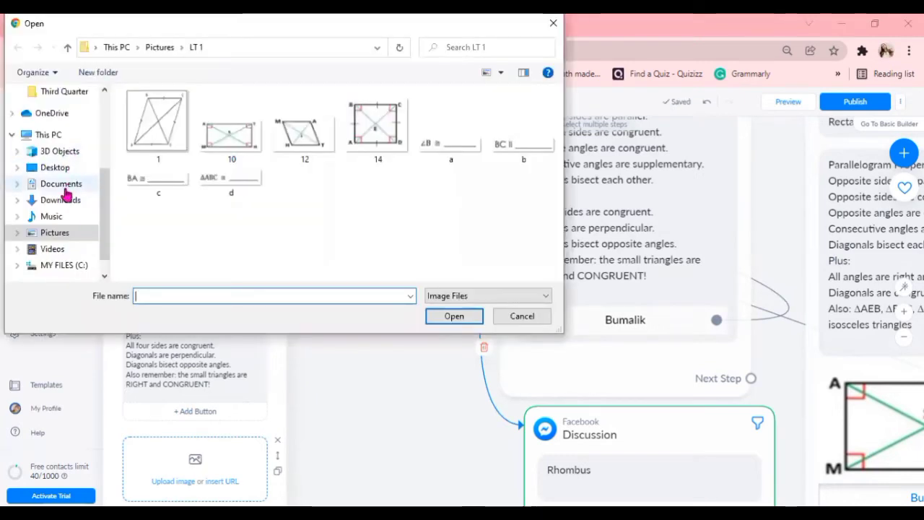
{"action": "left_click", "coordinate": [67, 240]}
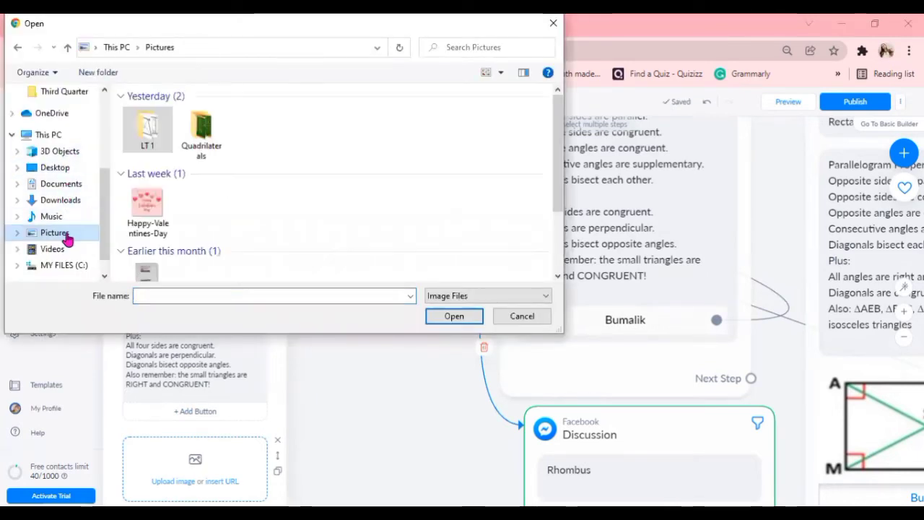
{"action": "double_click", "coordinate": [217, 126]}
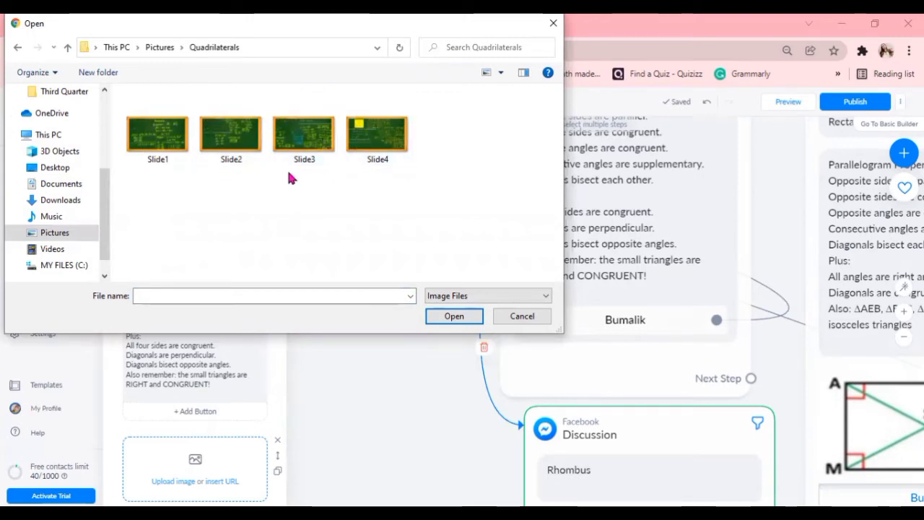
{"action": "left_click", "coordinate": [367, 148]}
{"action": "left_click", "coordinate": [447, 315]}
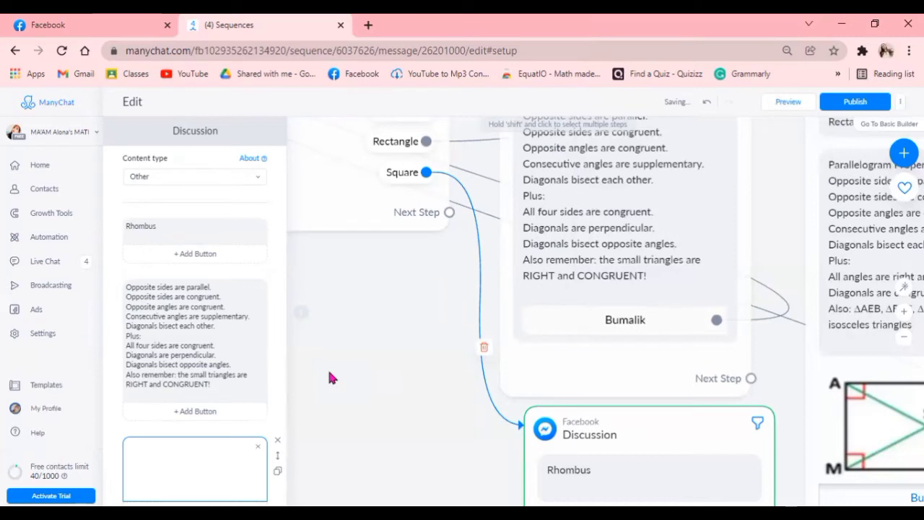
{"action": "left_click", "coordinate": [266, 319]}
{"action": "scroll", "coordinate": [291, 288], "scroll_direction": "down", "scroll_amount": 2}
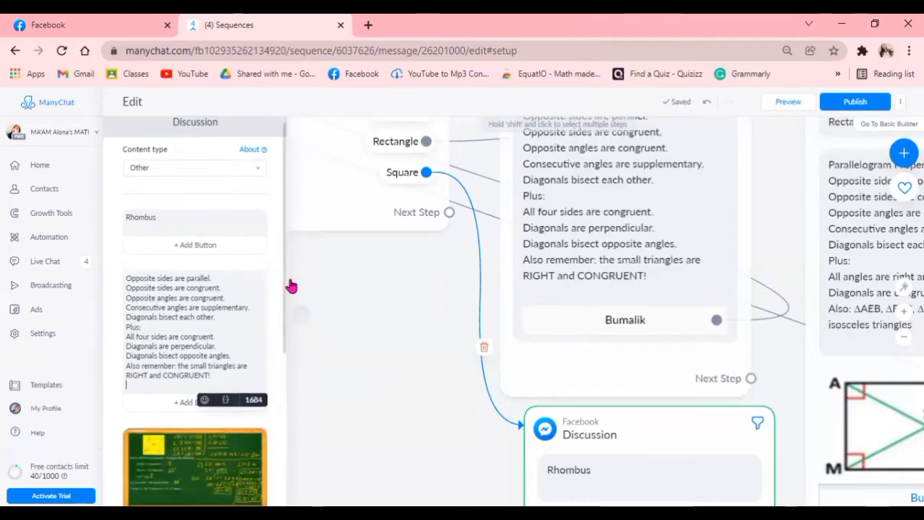
Add a button titled "Bumalik" below the image of the Square-linked Discussion message.
{"action": "scroll", "coordinate": [291, 361], "scroll_direction": "down", "scroll_amount": 2}
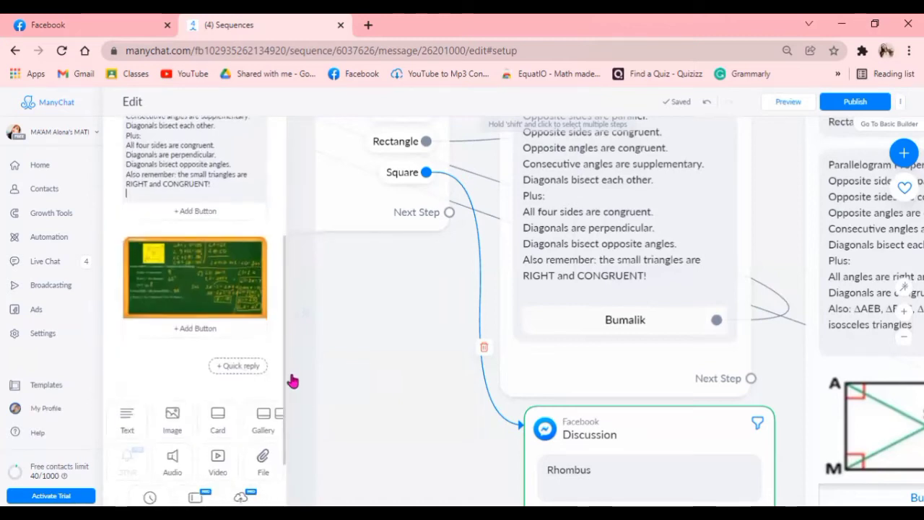
{"action": "scroll", "coordinate": [293, 379], "scroll_direction": "down", "scroll_amount": 2}
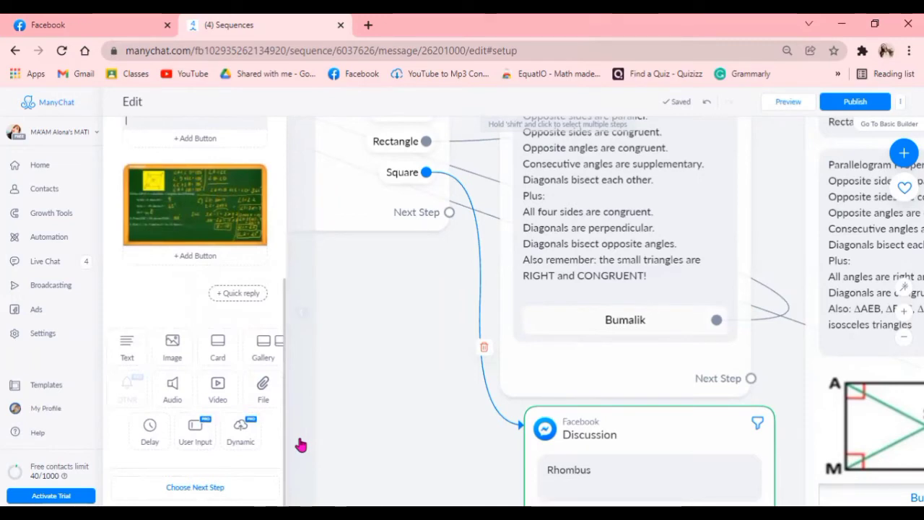
{"action": "left_click", "coordinate": [413, 313]}
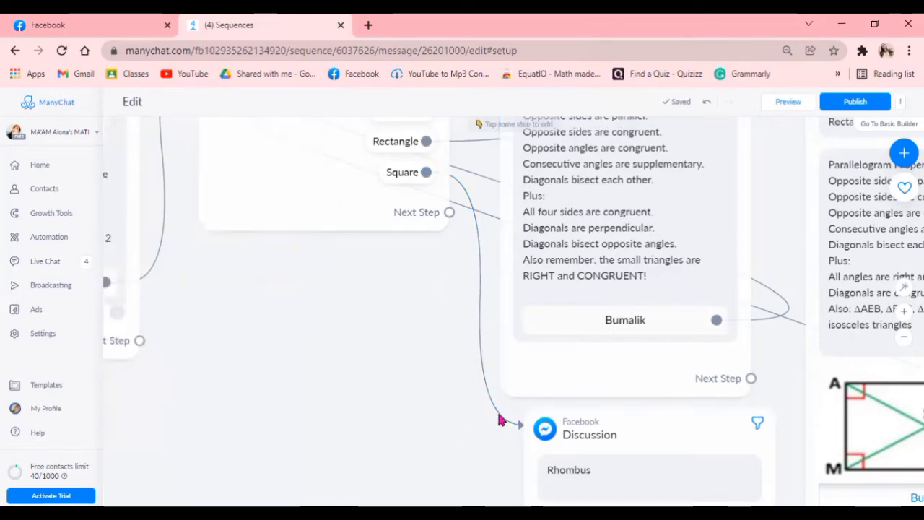
{"action": "scroll", "coordinate": [421, 344], "scroll_direction": "down", "scroll_amount": 2}
{"action": "scroll", "coordinate": [452, 215], "scroll_direction": "down", "scroll_amount": 5}
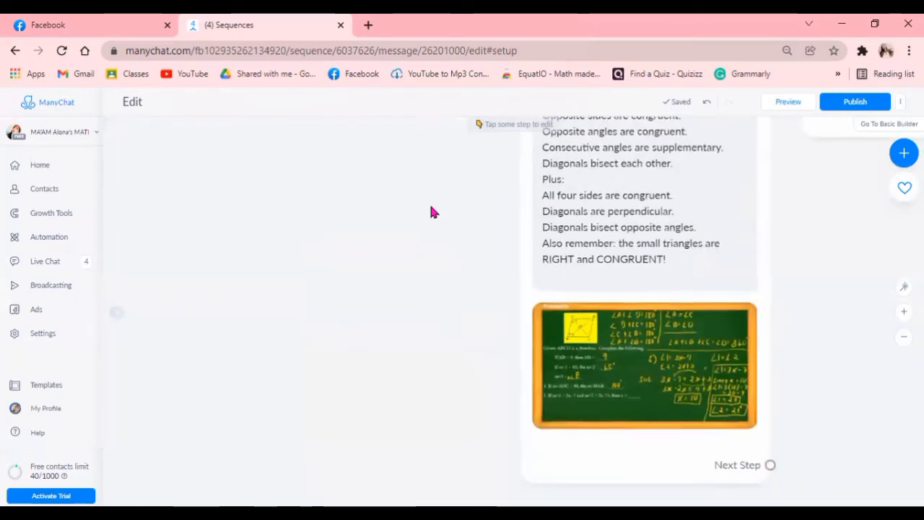
{"action": "left_click", "coordinate": [629, 448]}
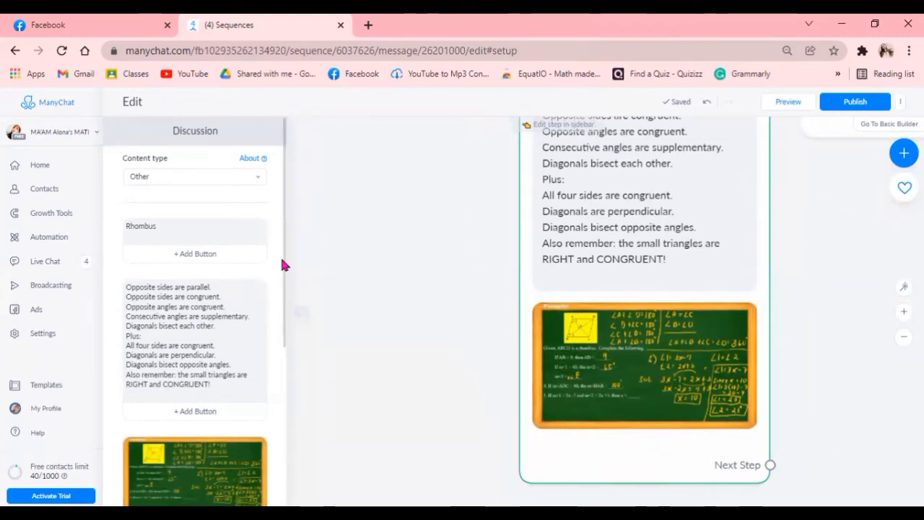
{"action": "scroll", "coordinate": [282, 260], "scroll_direction": "down", "scroll_amount": 4}
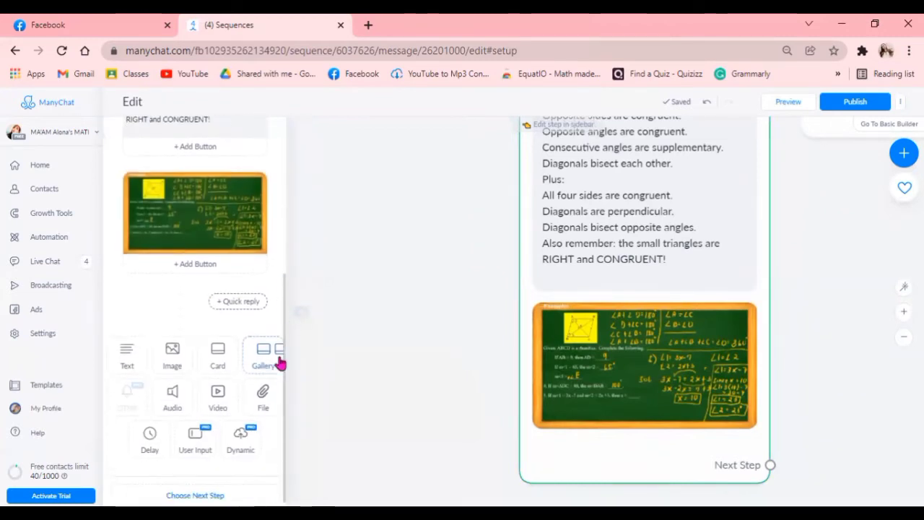
{"action": "left_click", "coordinate": [211, 258]}
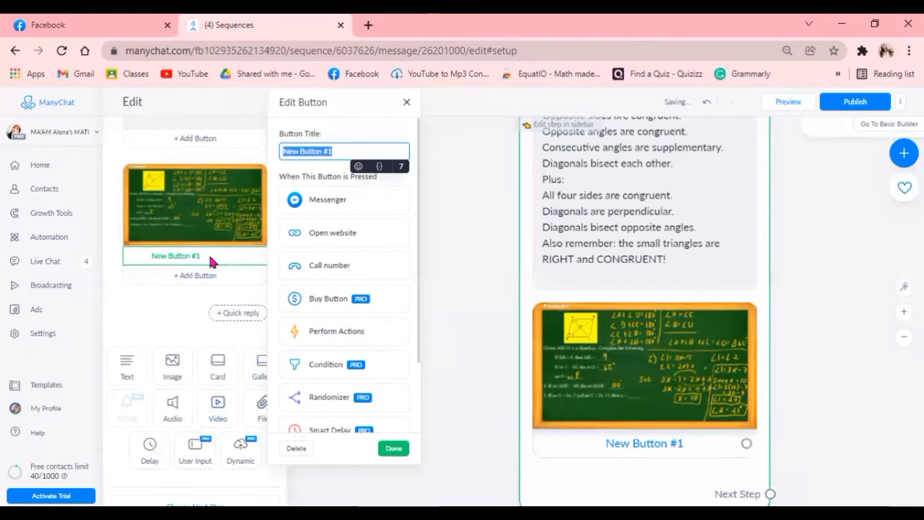
{"action": "type", "text": "Bumalik"}
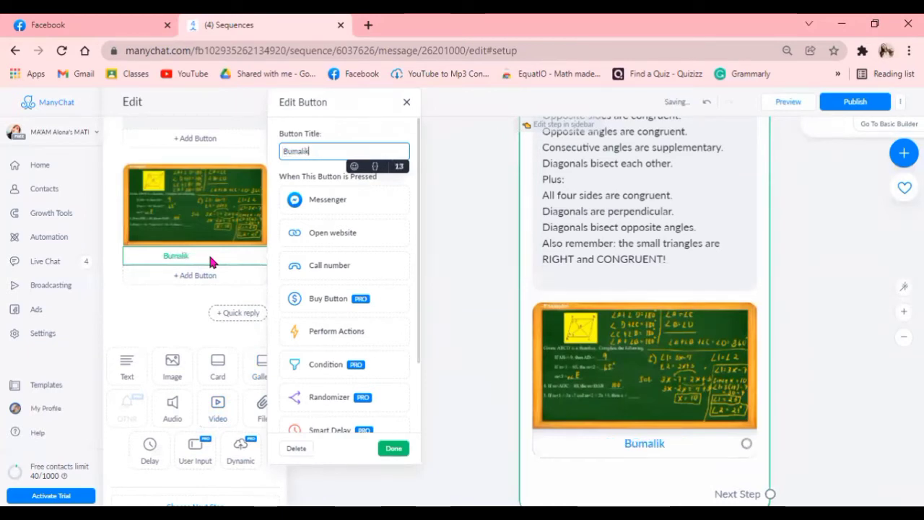
{"action": "left_click", "coordinate": [394, 450]}
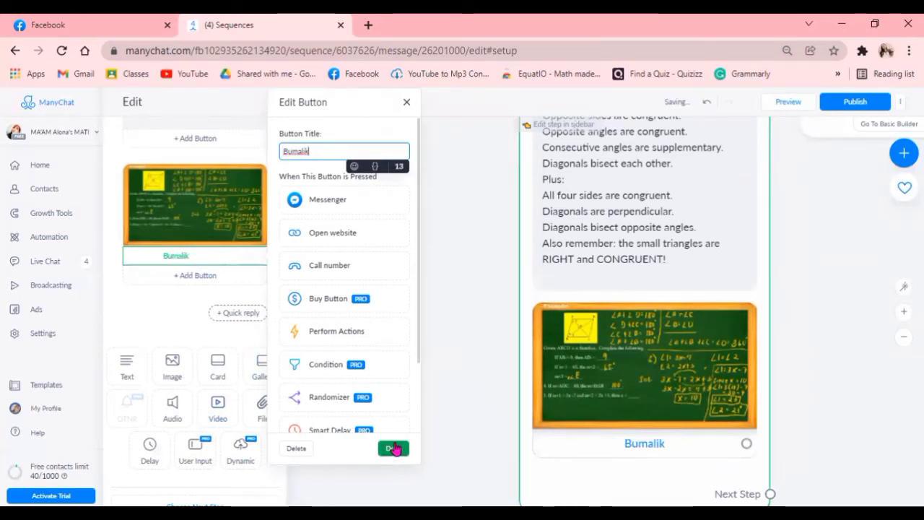
{"action": "left_click", "coordinate": [394, 450]}
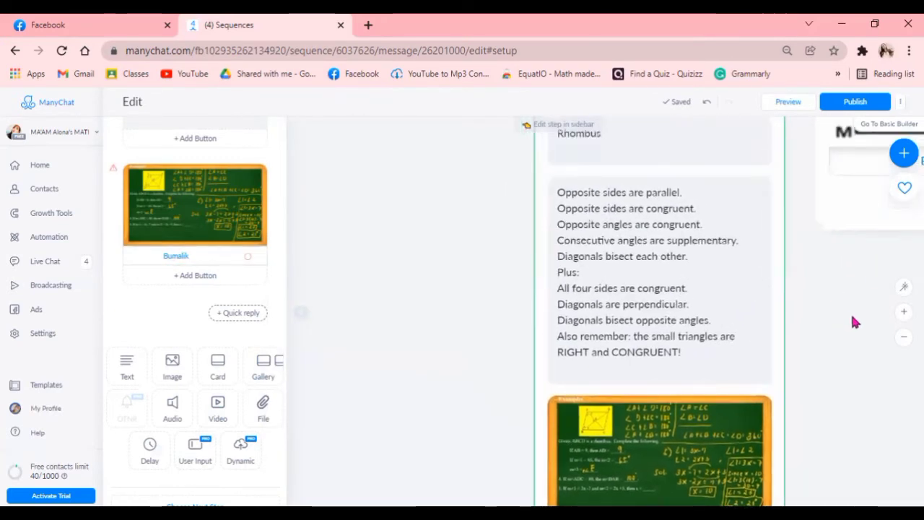
Link the Square-linked message's "Bumalik" button back to the "Select type of Parallelogram" message.
{"action": "left_click", "coordinate": [903, 336]}
{"action": "left_click_drag", "start_coordinate": [780, 322], "coordinate": [857, 415]}
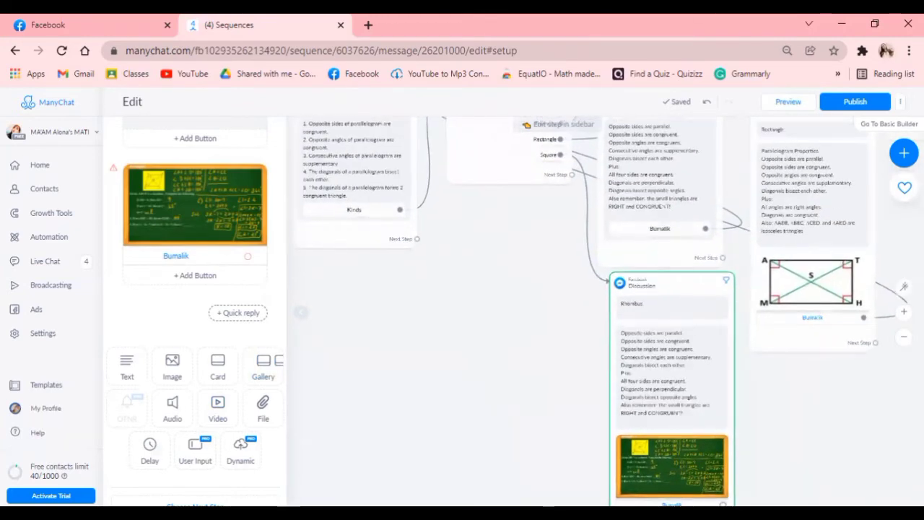
{"action": "left_click", "coordinate": [723, 503]}
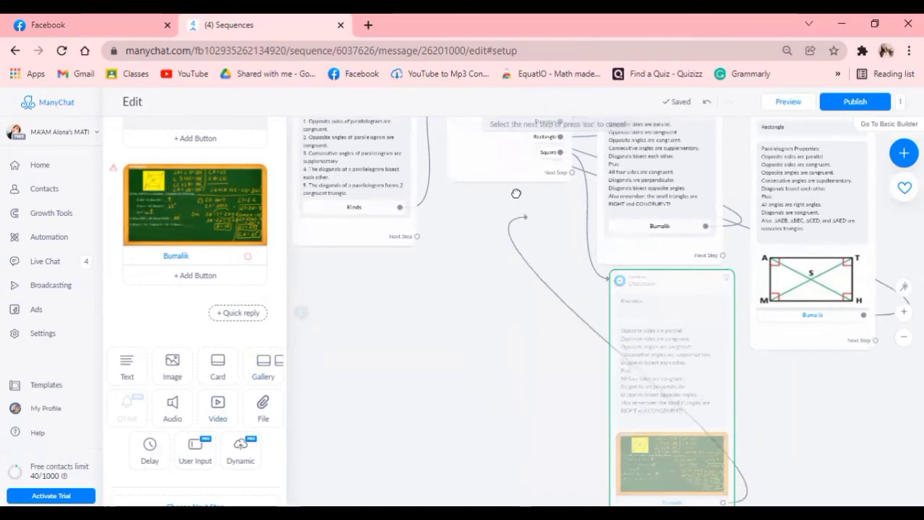
{"action": "left_click", "coordinate": [501, 154]}
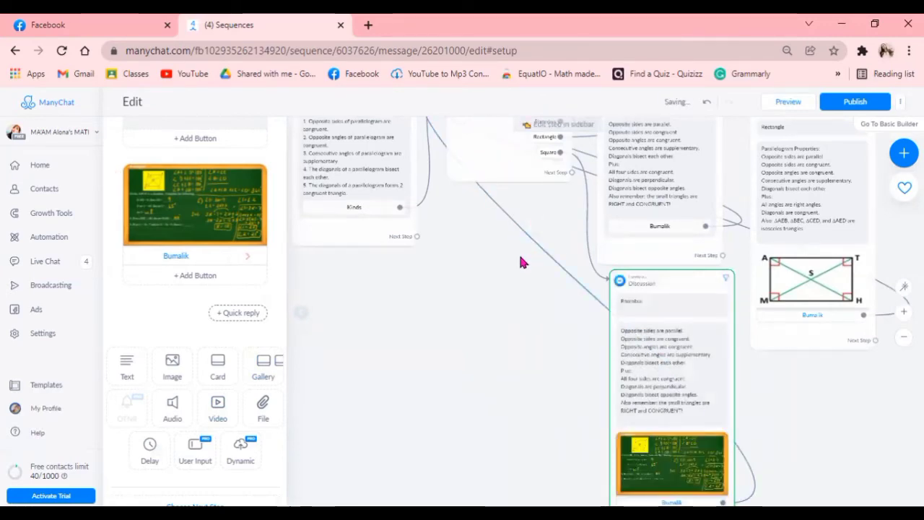
{"action": "left_click_drag", "start_coordinate": [522, 262], "coordinate": [642, 340]}
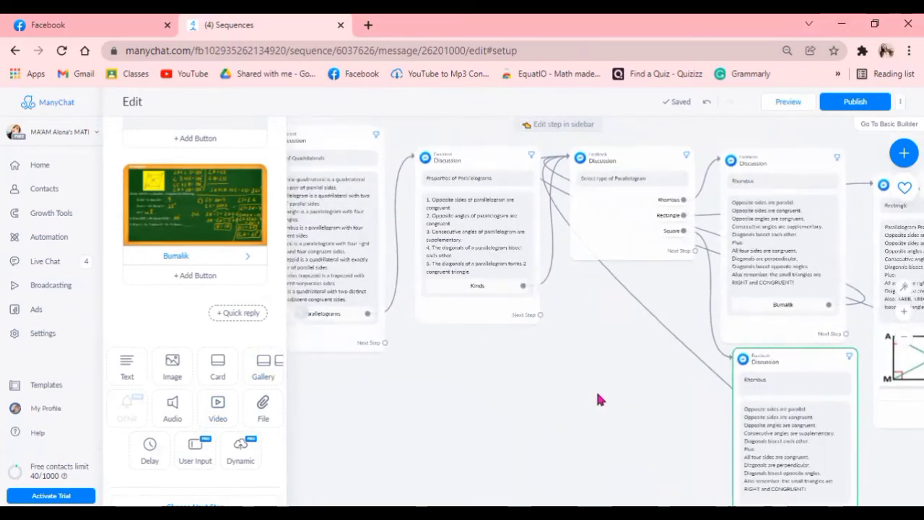
{"action": "left_click_drag", "start_coordinate": [597, 395], "coordinate": [660, 374]}
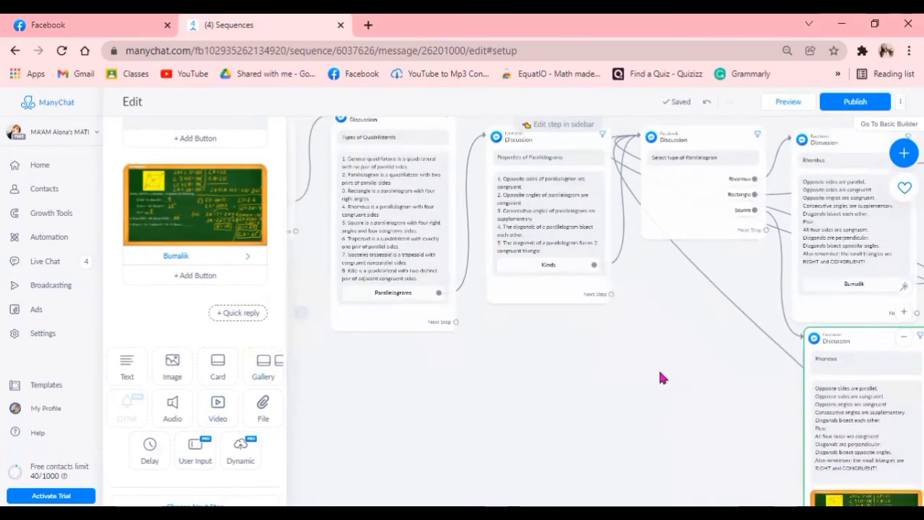
{"action": "left_click_drag", "start_coordinate": [541, 378], "coordinate": [640, 421]}
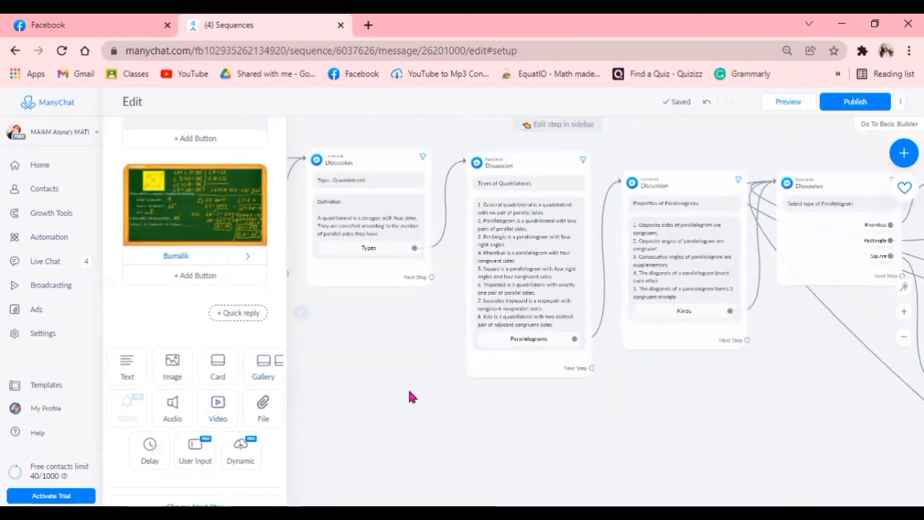
{"action": "left_click_drag", "start_coordinate": [409, 396], "coordinate": [612, 433]}
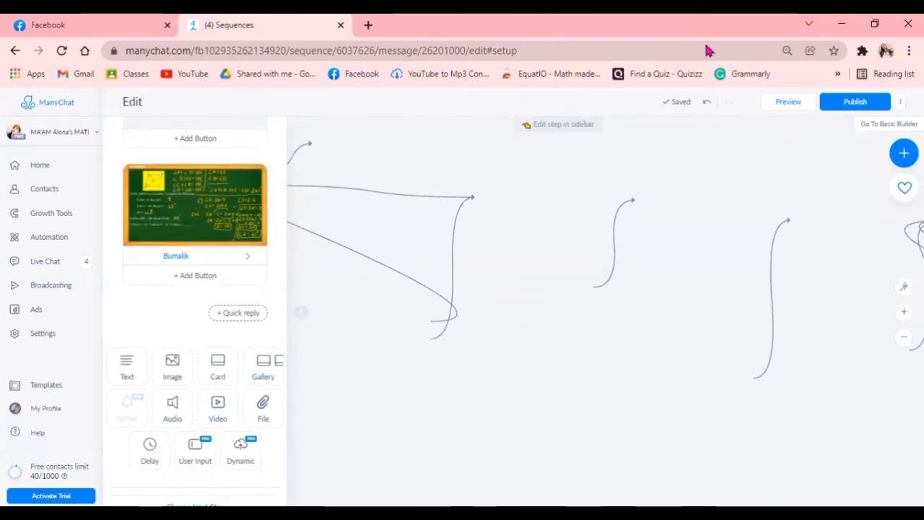
Reload the page and reopen Sequence Message 1 of the Math 9 automation sequence for editing.
{"action": "left_click", "coordinate": [61, 51]}
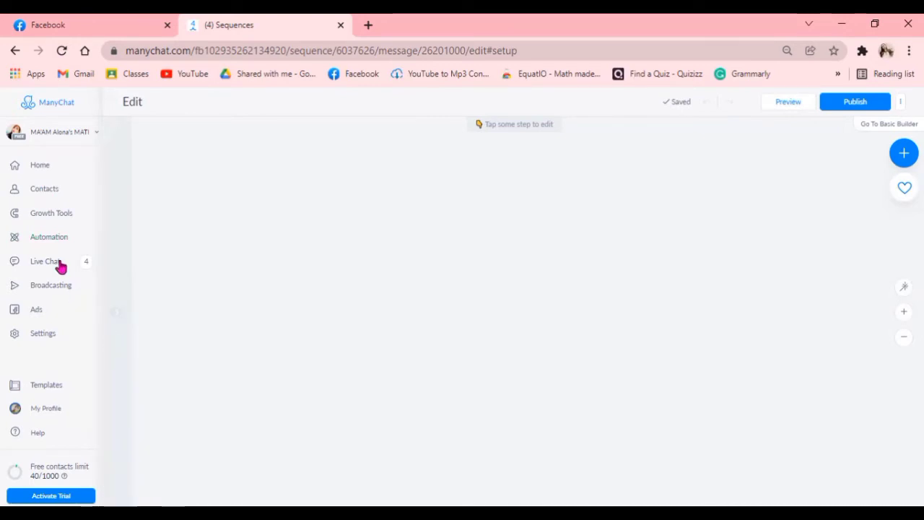
{"action": "left_click", "coordinate": [52, 239]}
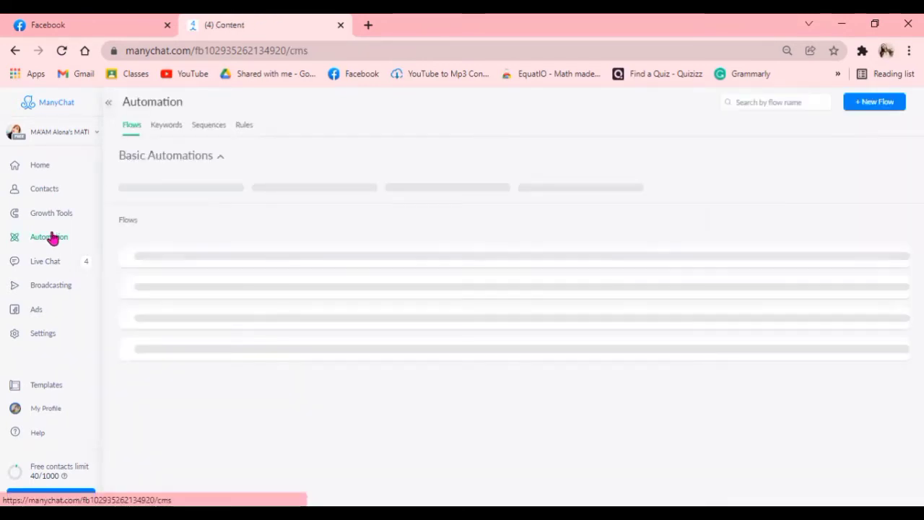
{"action": "left_click", "coordinate": [205, 134]}
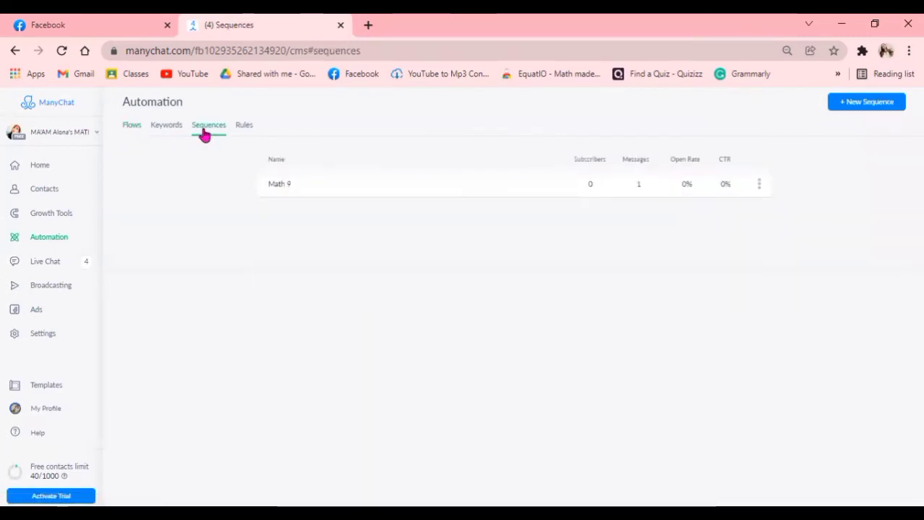
{"action": "left_click", "coordinate": [334, 185]}
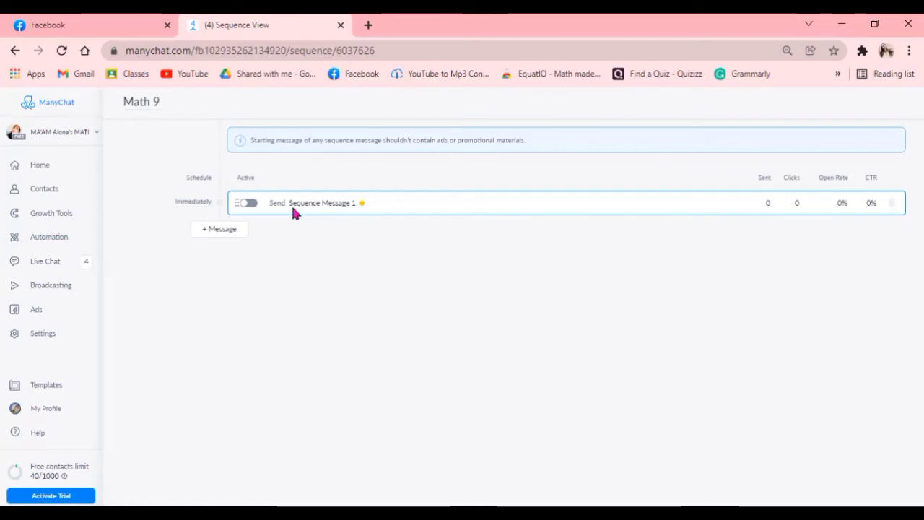
{"action": "left_click", "coordinate": [304, 206]}
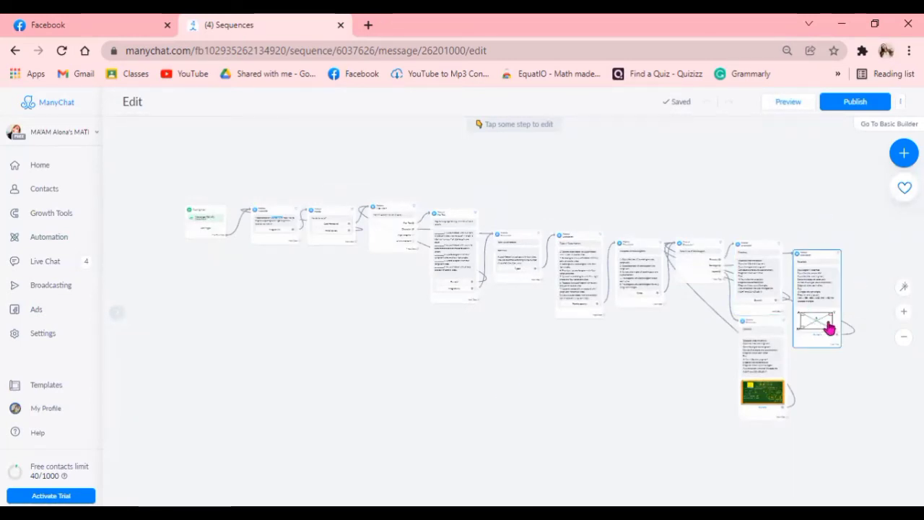
Add a quick reply "Soft copy of Lesson" to the Mga Aralin message.
{"action": "left_click", "coordinate": [766, 380]}
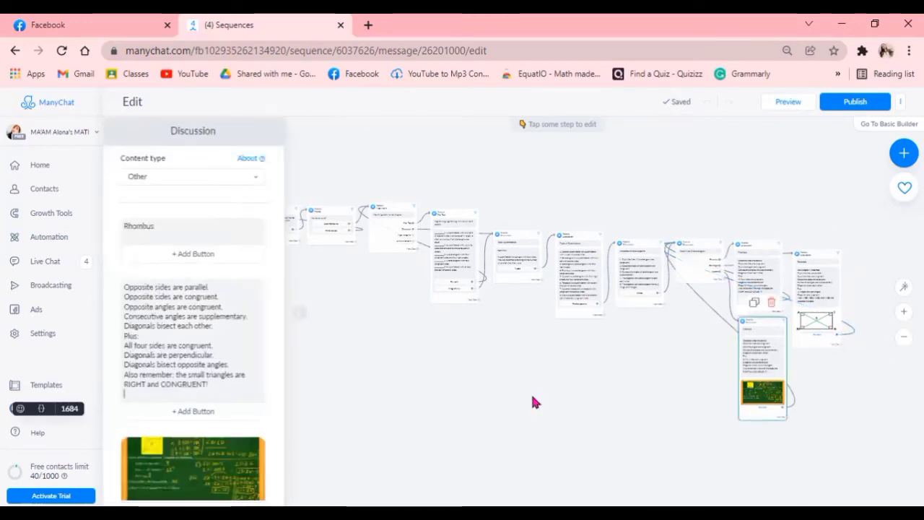
{"action": "left_click_drag", "start_coordinate": [532, 402], "coordinate": [530, 324]}
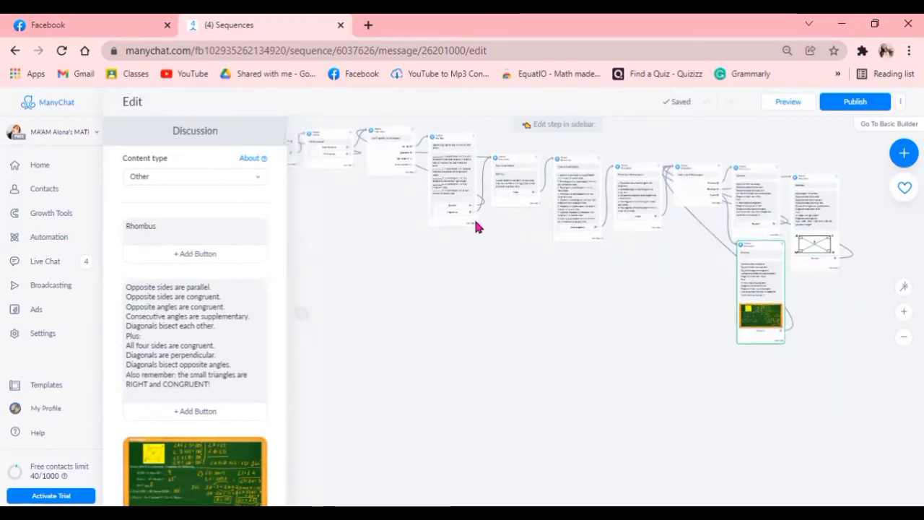
{"action": "mouse_move", "coordinate": [430, 173]}
{"action": "left_click", "coordinate": [392, 156]}
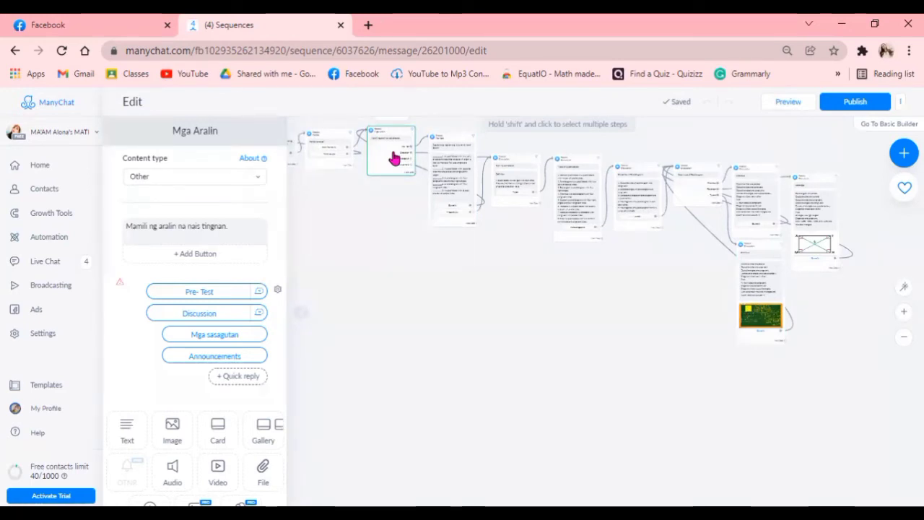
{"action": "left_click", "coordinate": [437, 168]}
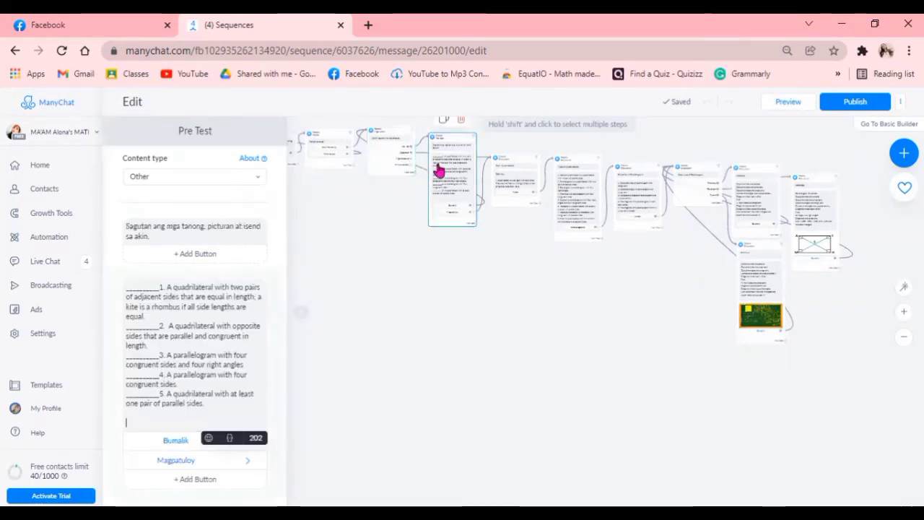
{"action": "left_click", "coordinate": [376, 173]}
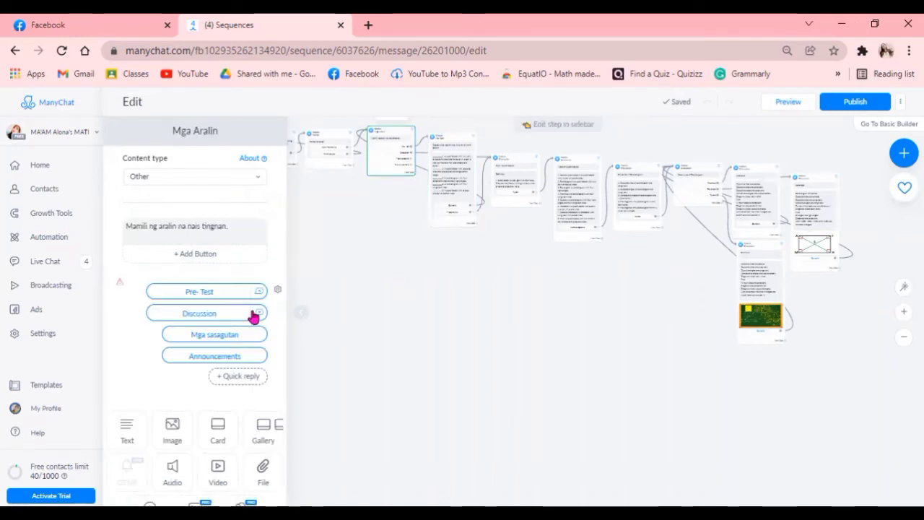
{"action": "left_click", "coordinate": [241, 376]}
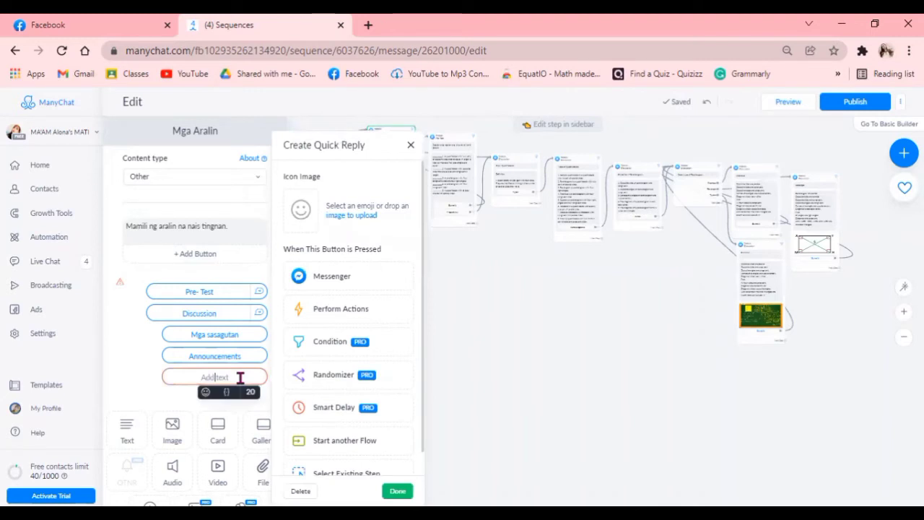
{"action": "type", "text": "S"}
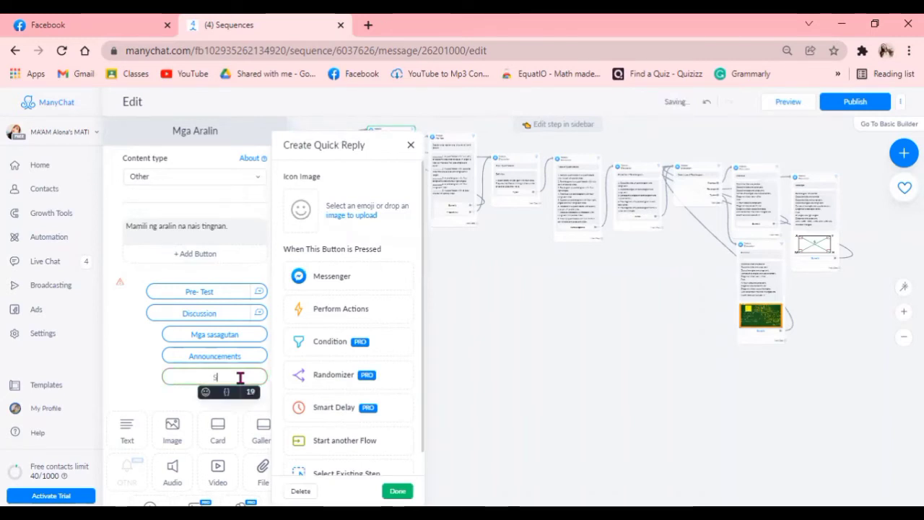
{"action": "type", "text": "oft copy of Lesson"}
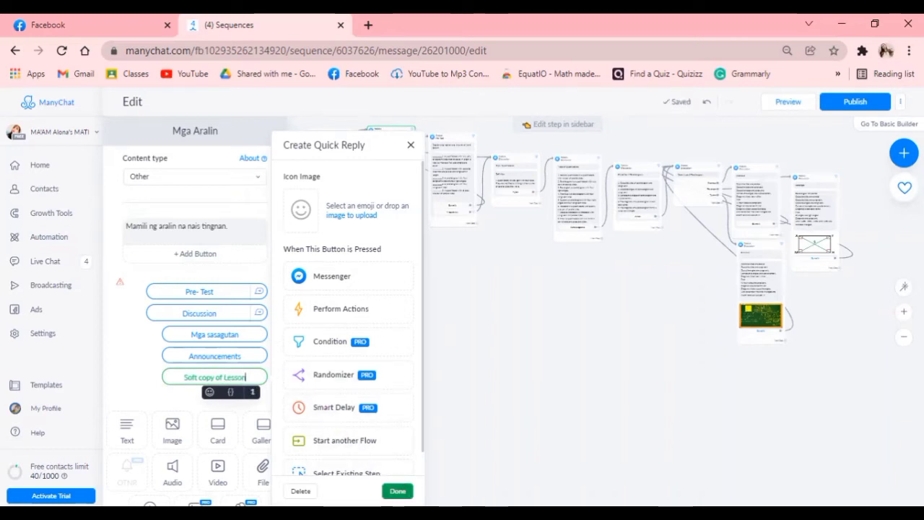
{"action": "left_click", "coordinate": [398, 491]}
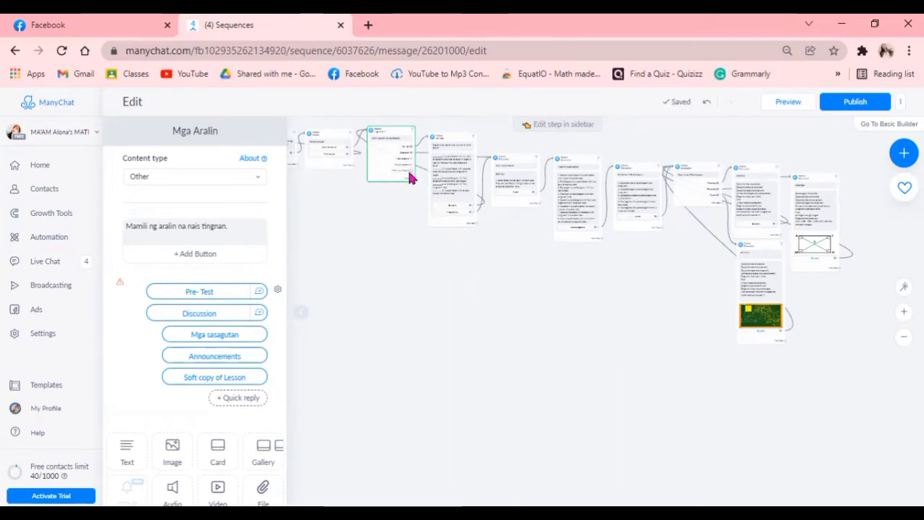
Create a Messenger message linked from the "Soft copy of Lesson" quick reply, named "Copy" with content type Other.
{"action": "left_click", "coordinate": [410, 177]}
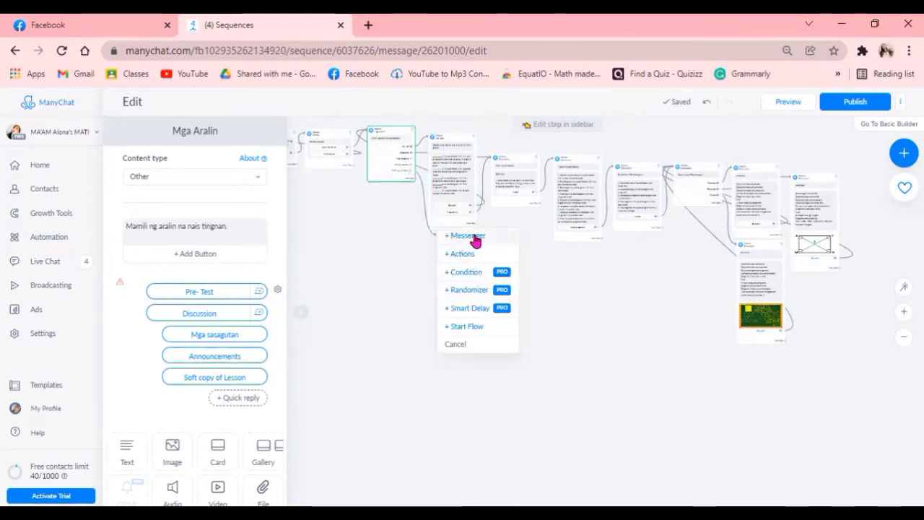
{"action": "left_click", "coordinate": [476, 241]}
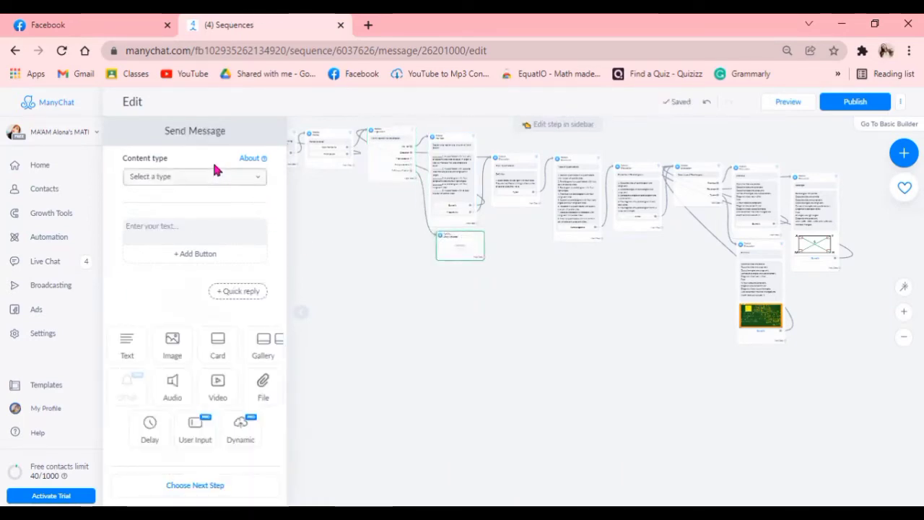
{"action": "left_click", "coordinate": [207, 130]}
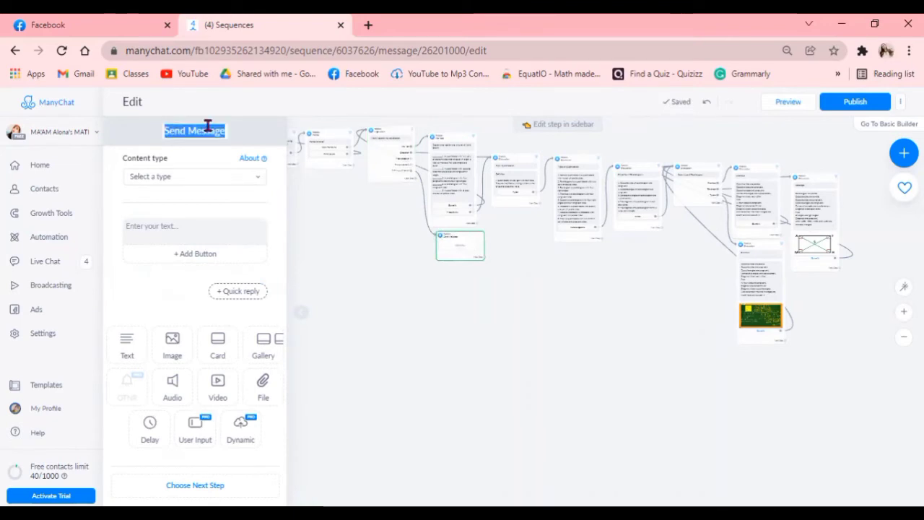
{"action": "type", "text": "Copy"}
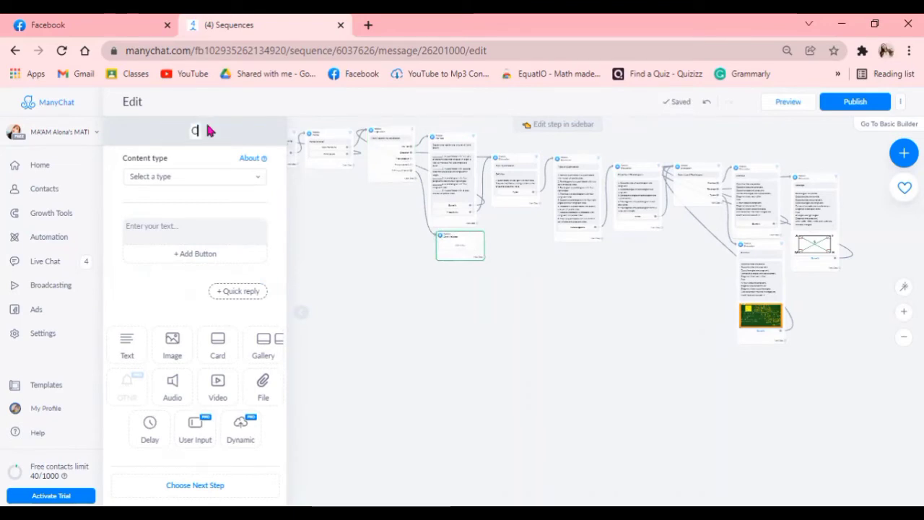
{"action": "left_click", "coordinate": [195, 177]}
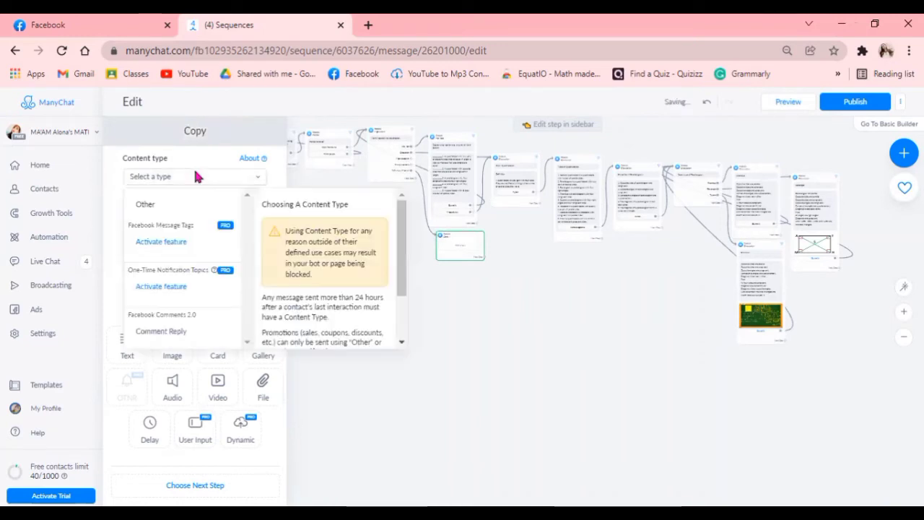
{"action": "left_click", "coordinate": [161, 206]}
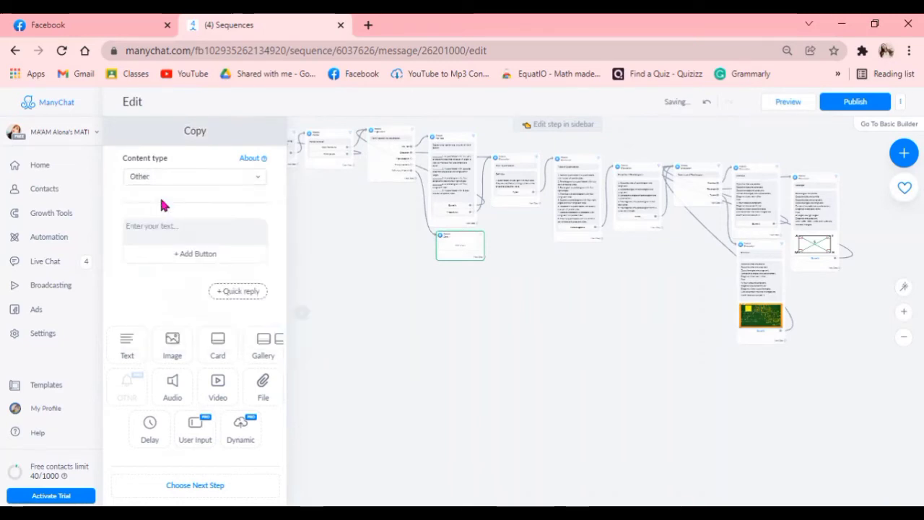
Write the Copy message's text as "Eto ang soft copy ng ating Week".
{"action": "left_click", "coordinate": [172, 226]}
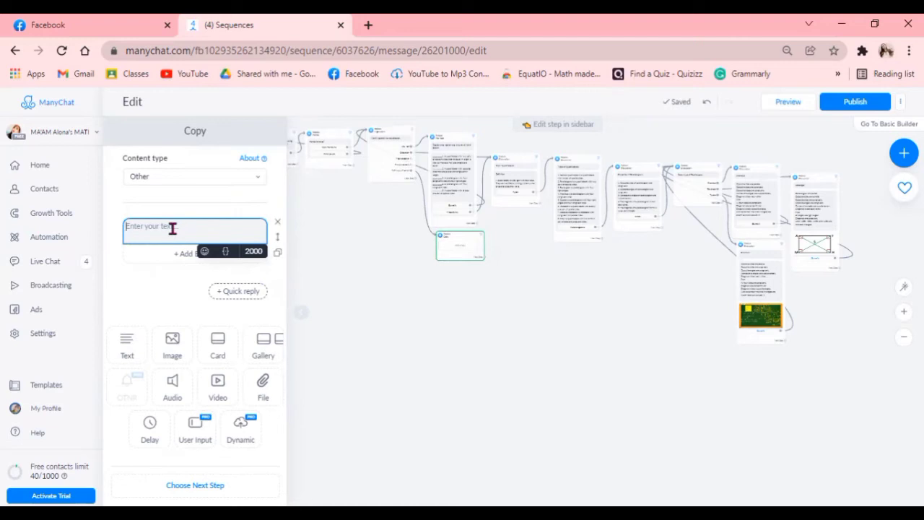
{"action": "type", "text": "Etpo"}
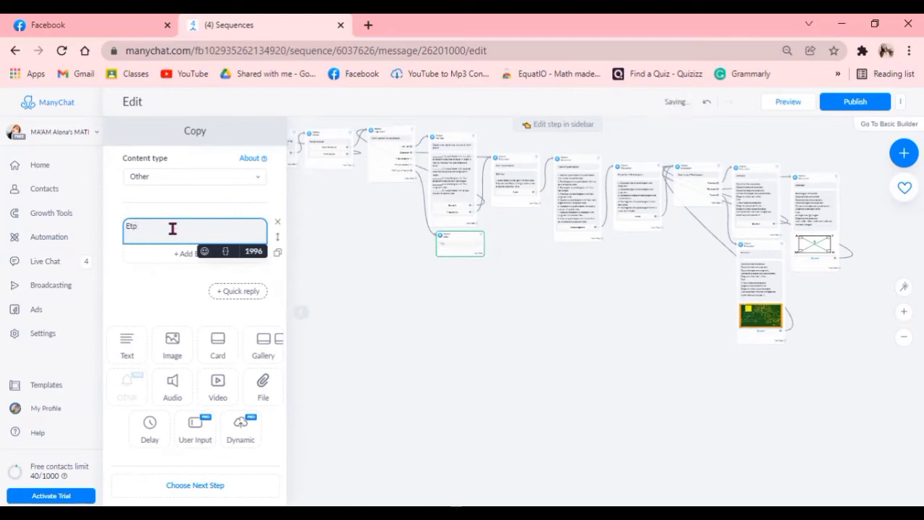
{"action": "key", "text": "BackSpace"}
{"action": "key", "text": "BackSpace"}
{"action": "type", "text": "o ang soft copy ng ating We"}
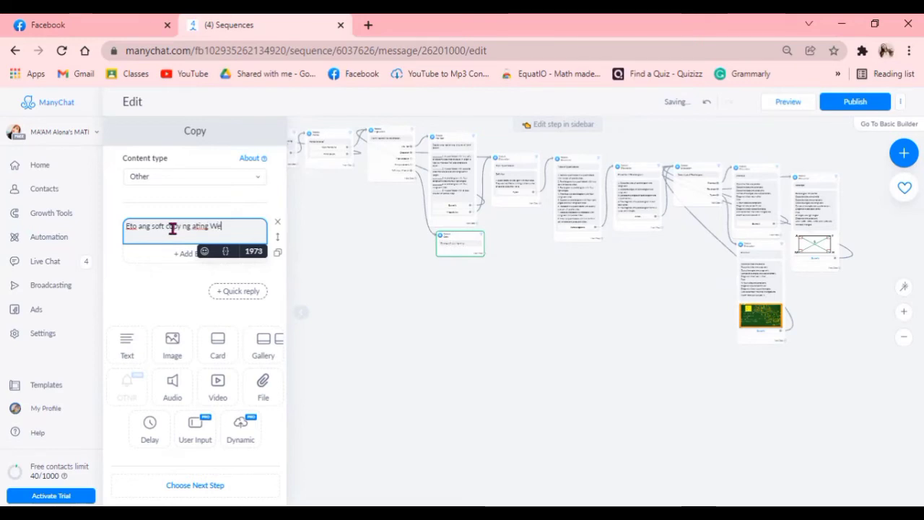
{"action": "type", "text": "eek"}
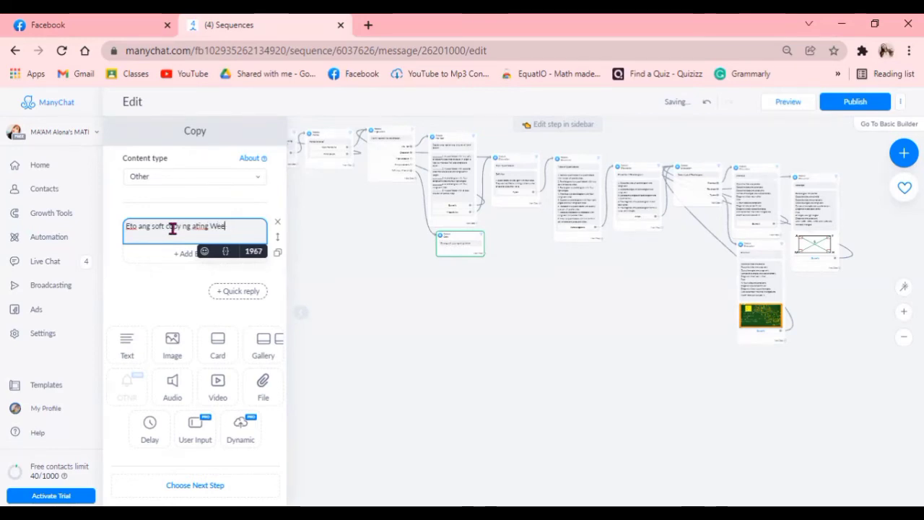